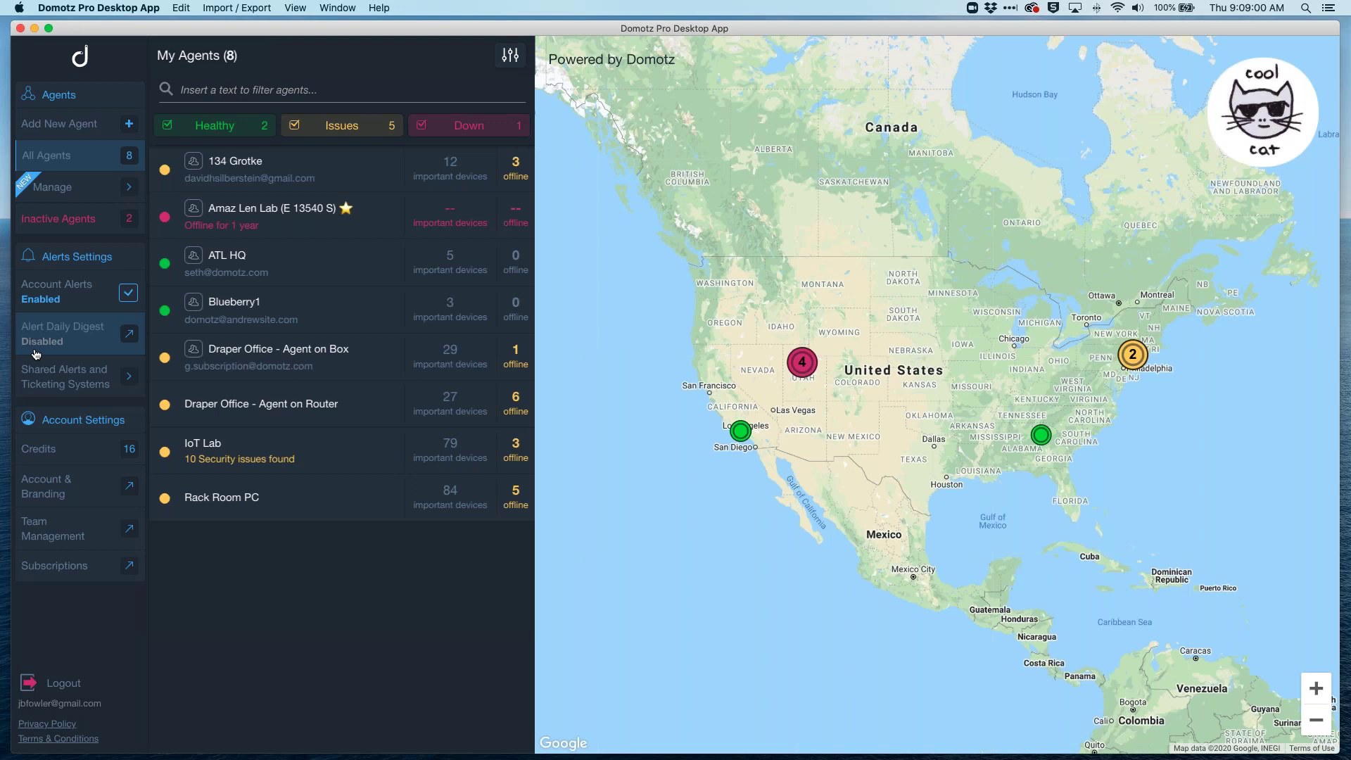
Step: Zoom the agents map into the '2' agent cluster around Draper, Utah
{"action": "left_click", "coordinate": [802, 362]}
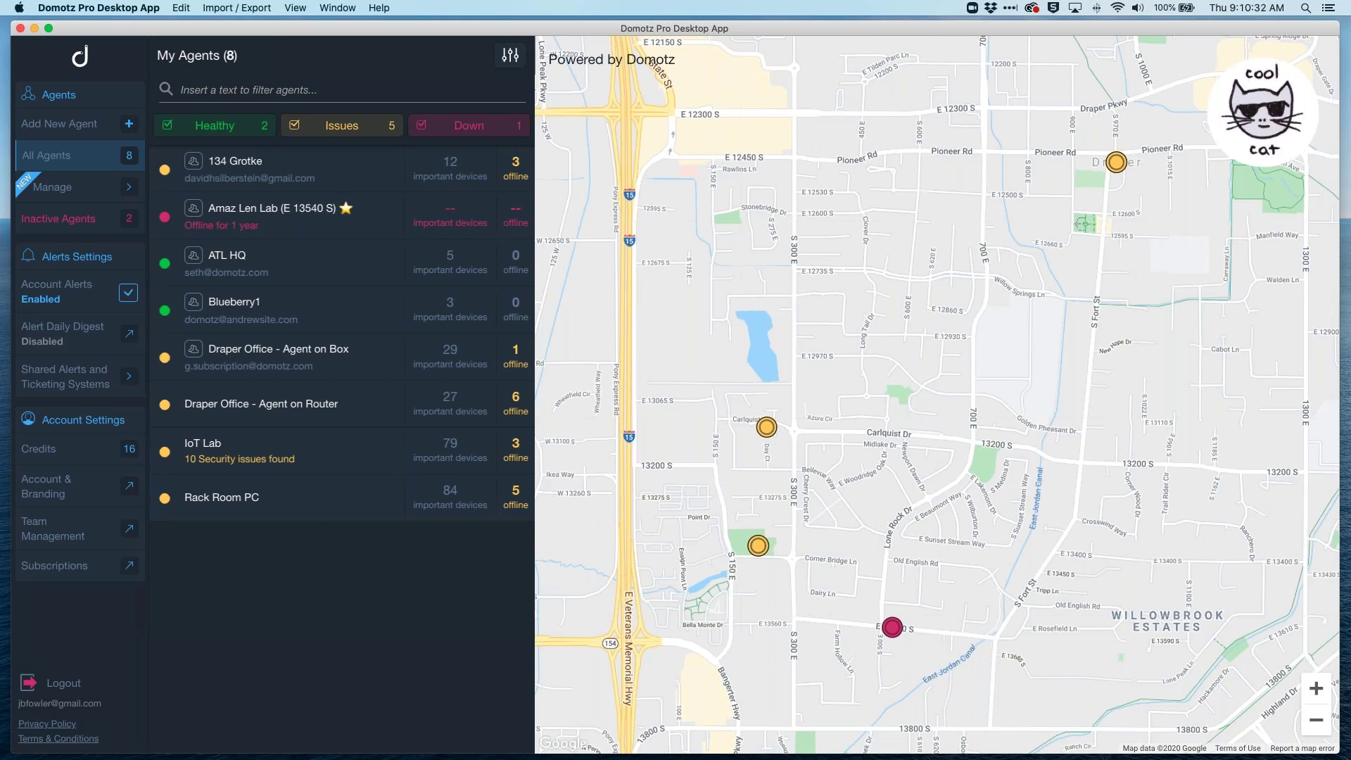
Step: Open the IoT Lab agent's dashboard from the My Agents list
{"action": "left_click", "coordinate": [235, 492]}
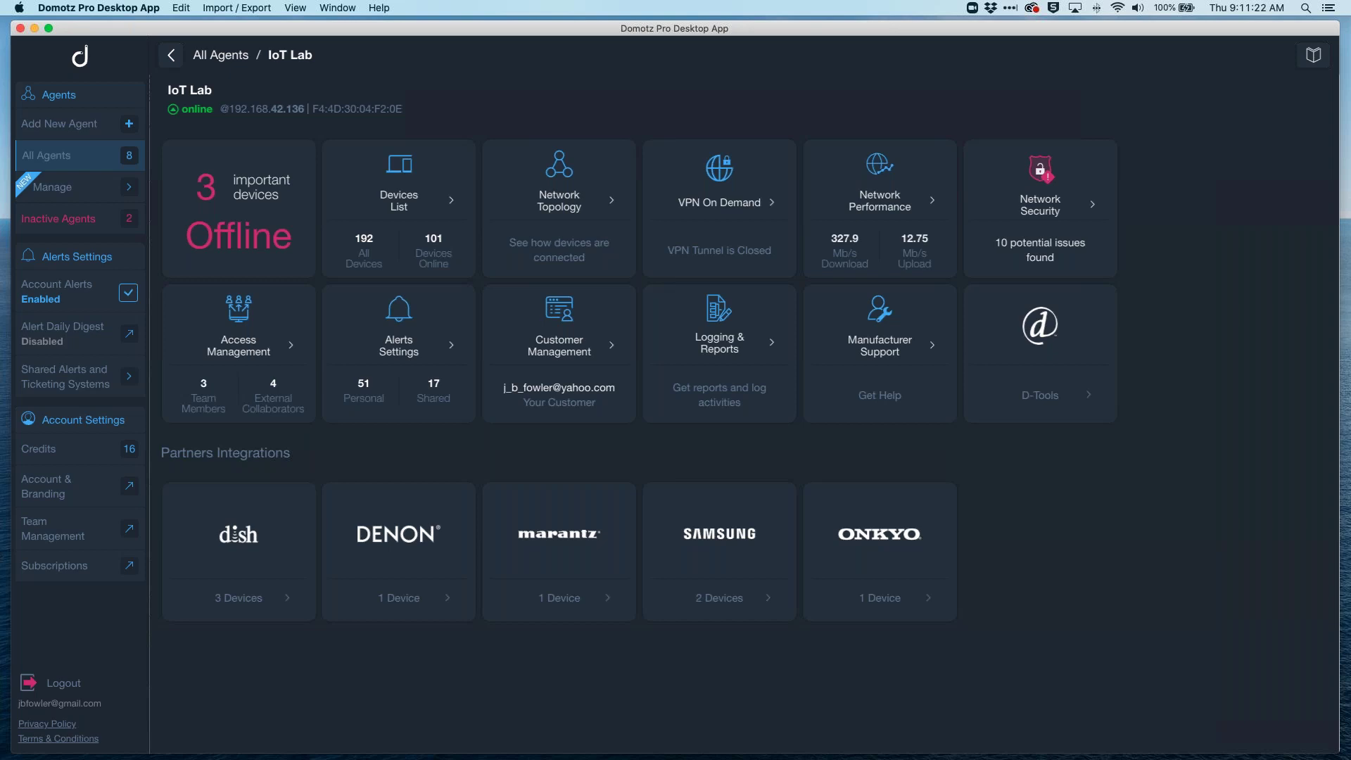
Step: Open the IoT Lab Devices List and scroll through its 192 devices
{"action": "left_click", "coordinate": [414, 206]}
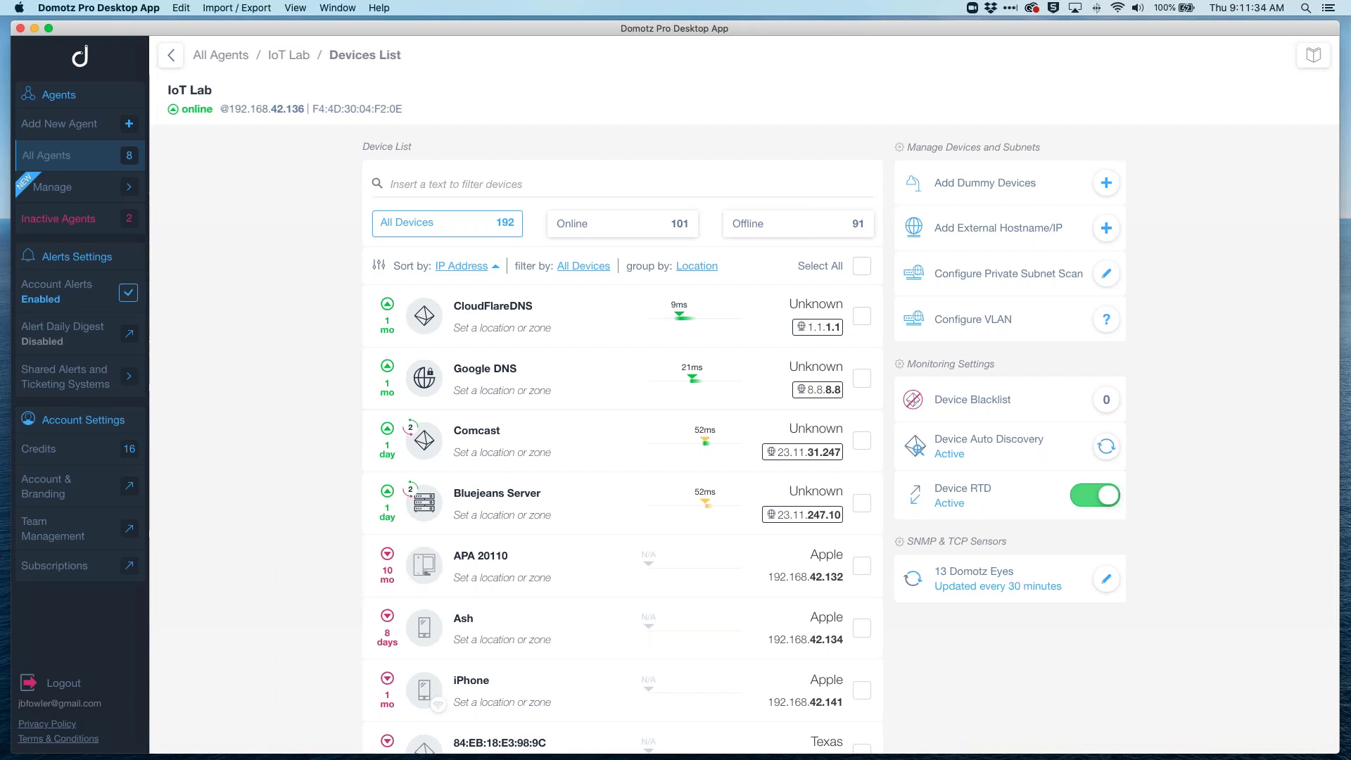
{"action": "scroll", "coordinate": [623, 436], "scroll_direction": "down", "scroll_amount": 10}
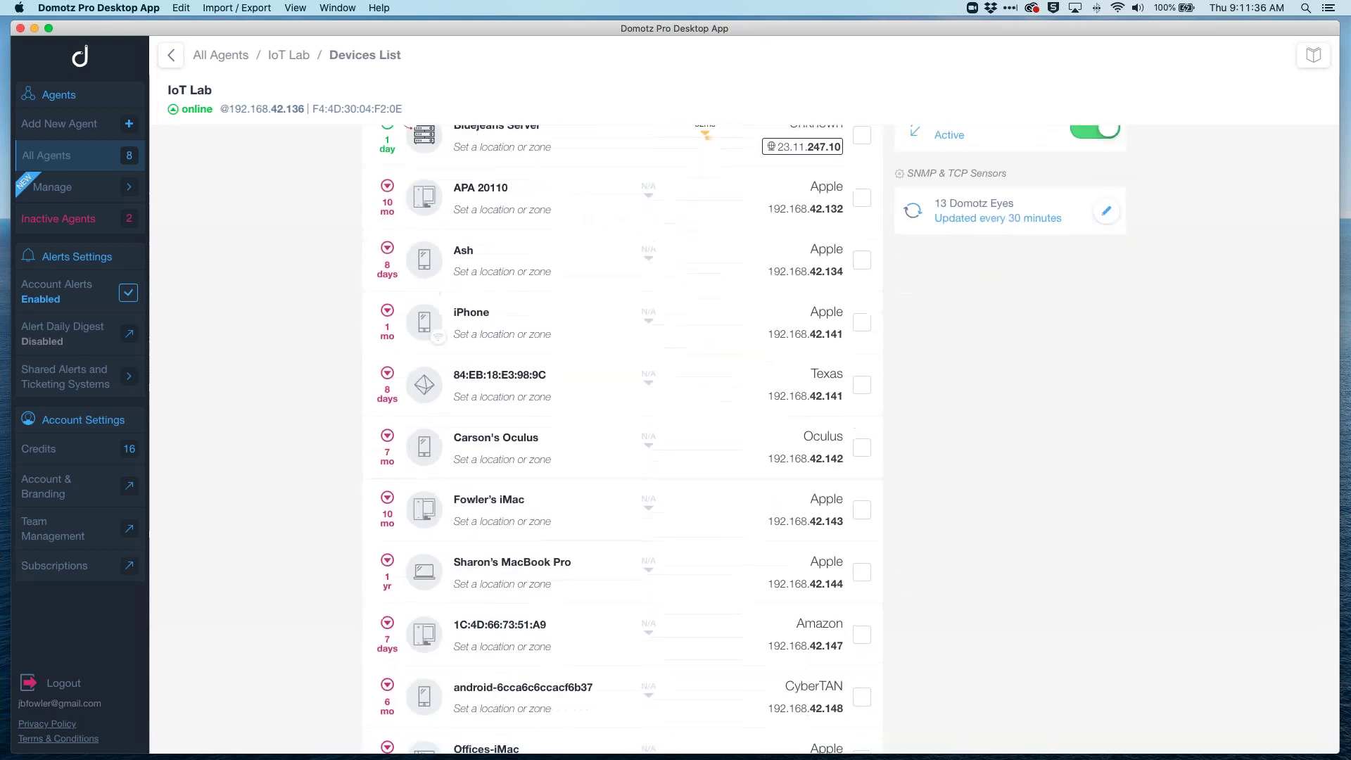
{"action": "scroll", "coordinate": [597, 546], "scroll_direction": "down", "scroll_amount": 10}
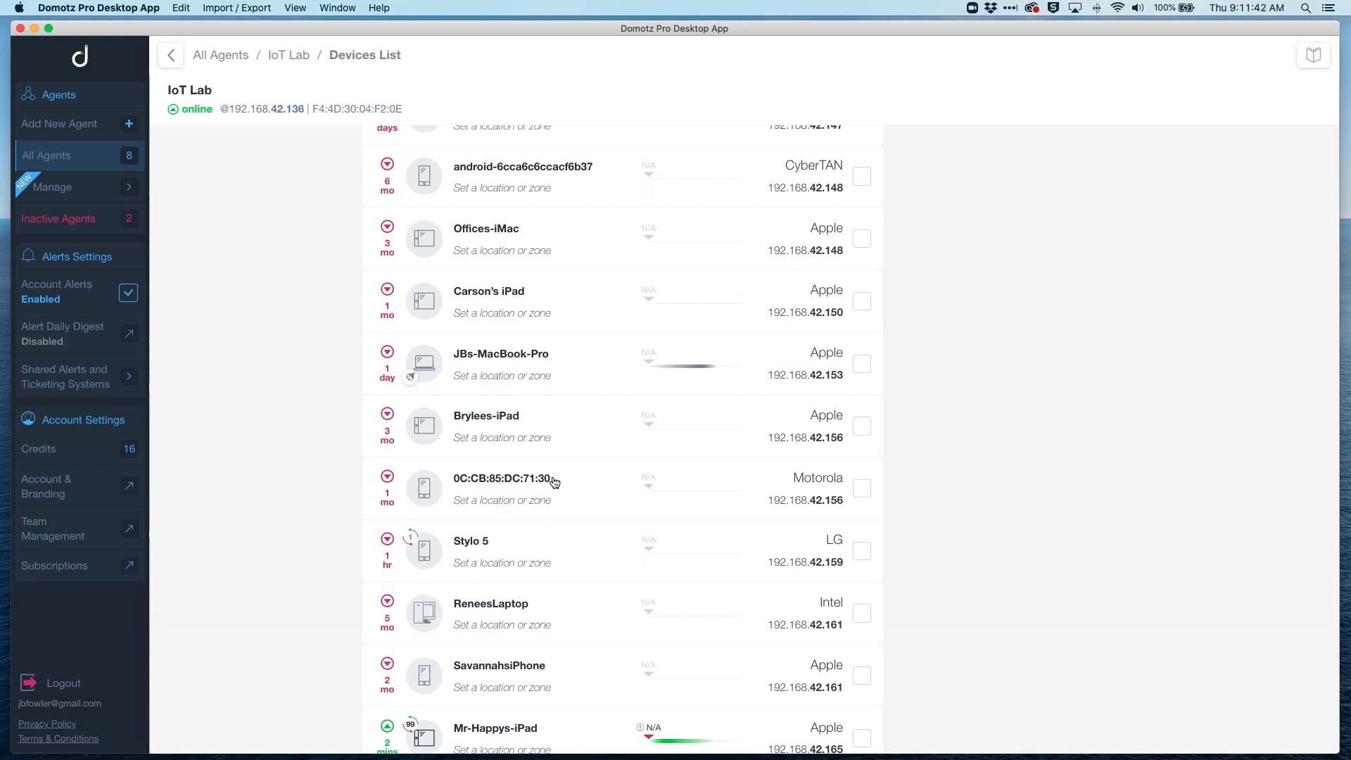
{"action": "scroll", "coordinate": [648, 522], "scroll_direction": "down", "scroll_amount": 3}
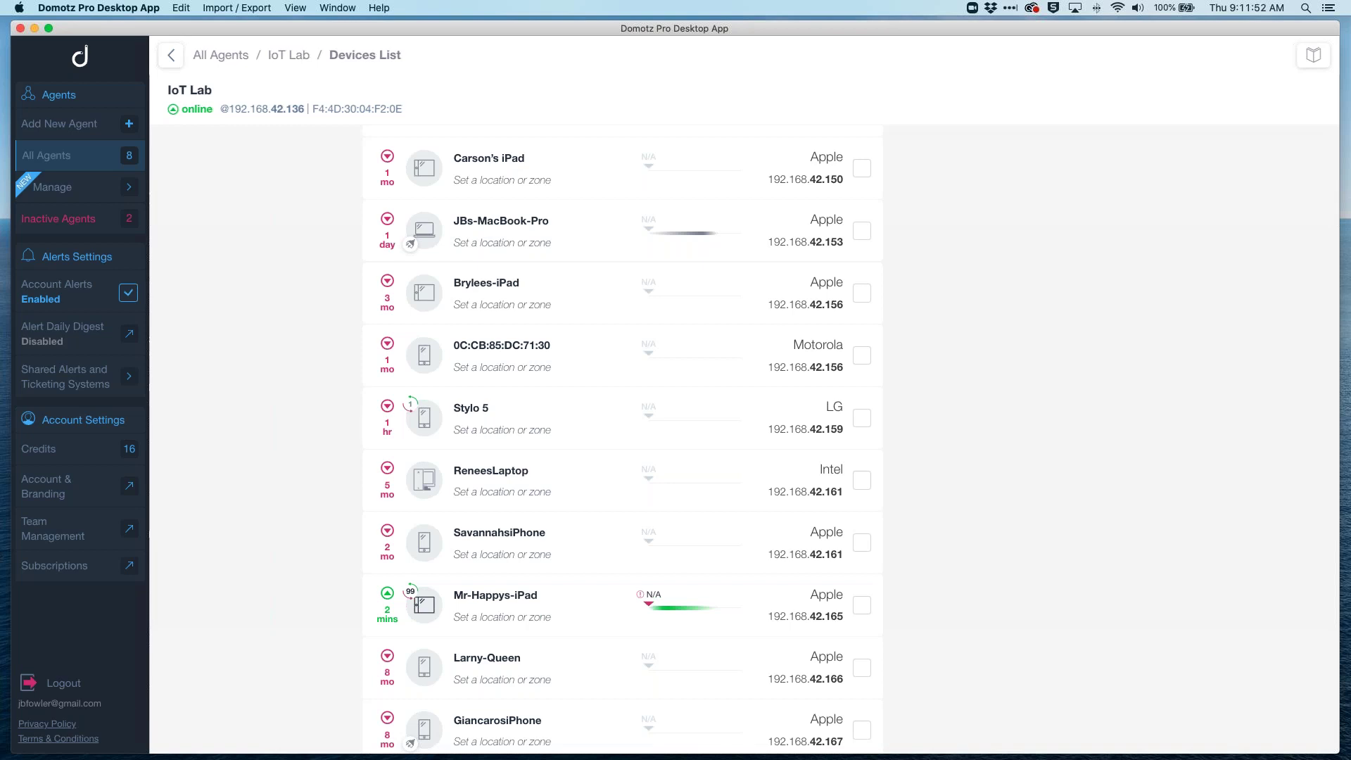
{"action": "scroll", "coordinate": [601, 416], "scroll_direction": "up", "scroll_amount": 10}
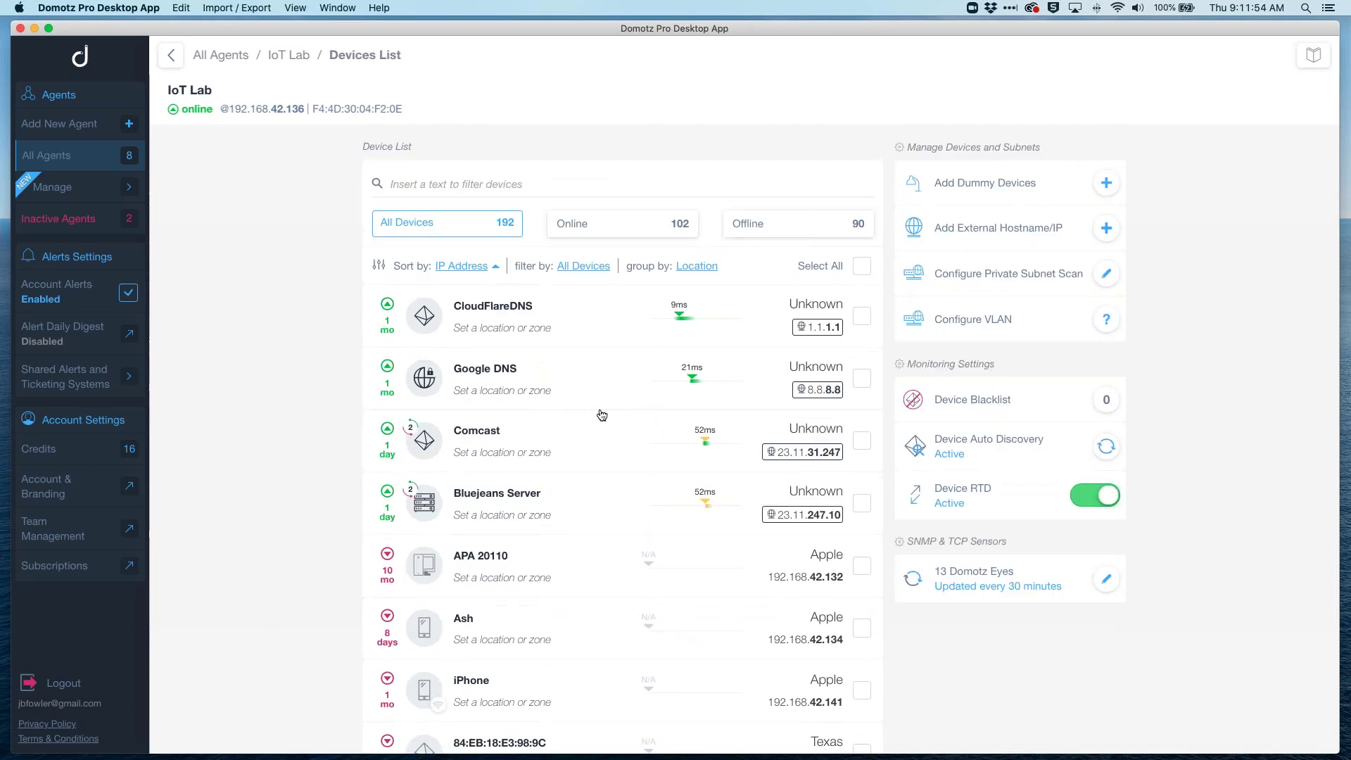
{"action": "scroll", "coordinate": [601, 415], "scroll_direction": "down", "scroll_amount": 15}
{"action": "scroll", "coordinate": [591, 472], "scroll_direction": "down", "scroll_amount": 10}
Step: Open the North East Camera's details and select its MAC and IP address values
{"action": "left_click", "coordinate": [514, 274]}
{"action": "scroll", "coordinate": [632, 556], "scroll_direction": "down", "scroll_amount": 10}
{"action": "scroll", "coordinate": [669, 537], "scroll_direction": "down", "scroll_amount": 2}
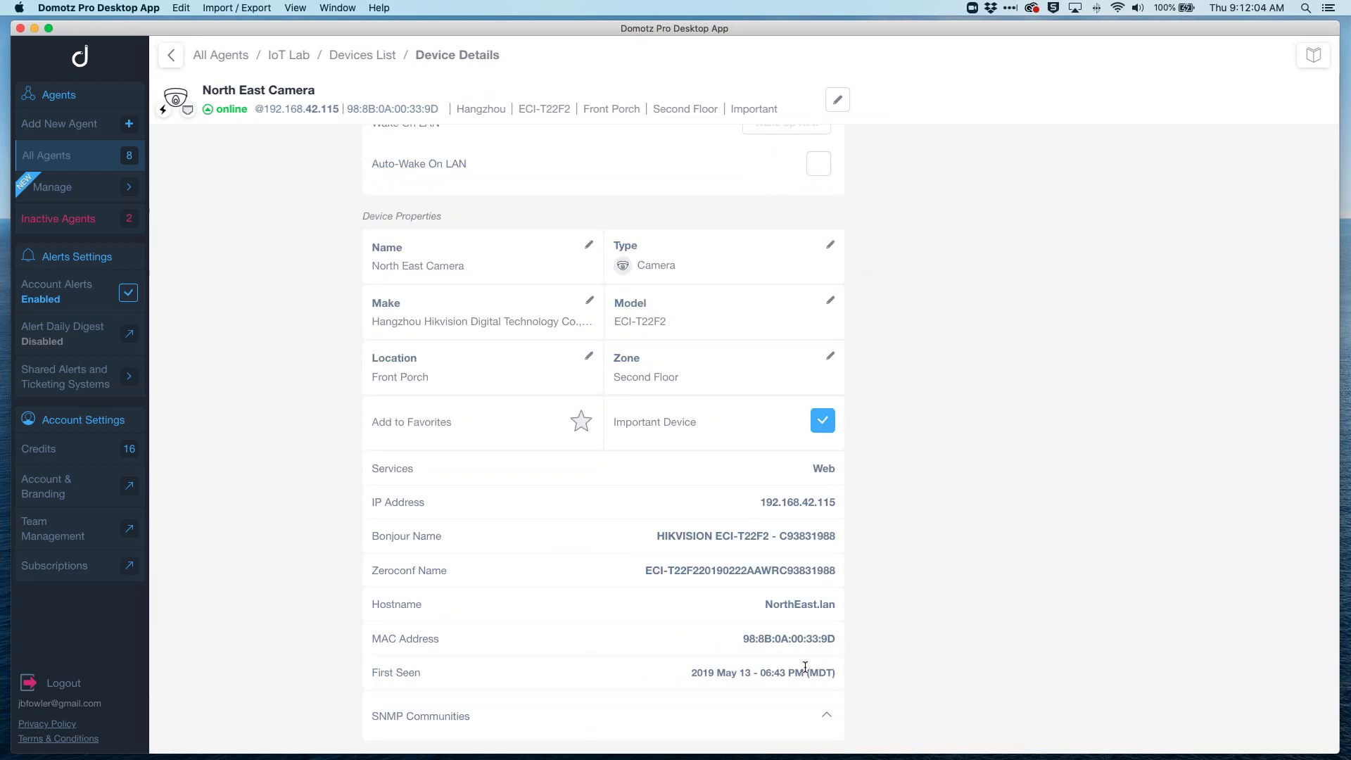
{"action": "left_click_drag", "start_coordinate": [785, 639], "coordinate": [822, 639]}
{"action": "left_click_drag", "start_coordinate": [765, 502], "coordinate": [840, 502]}
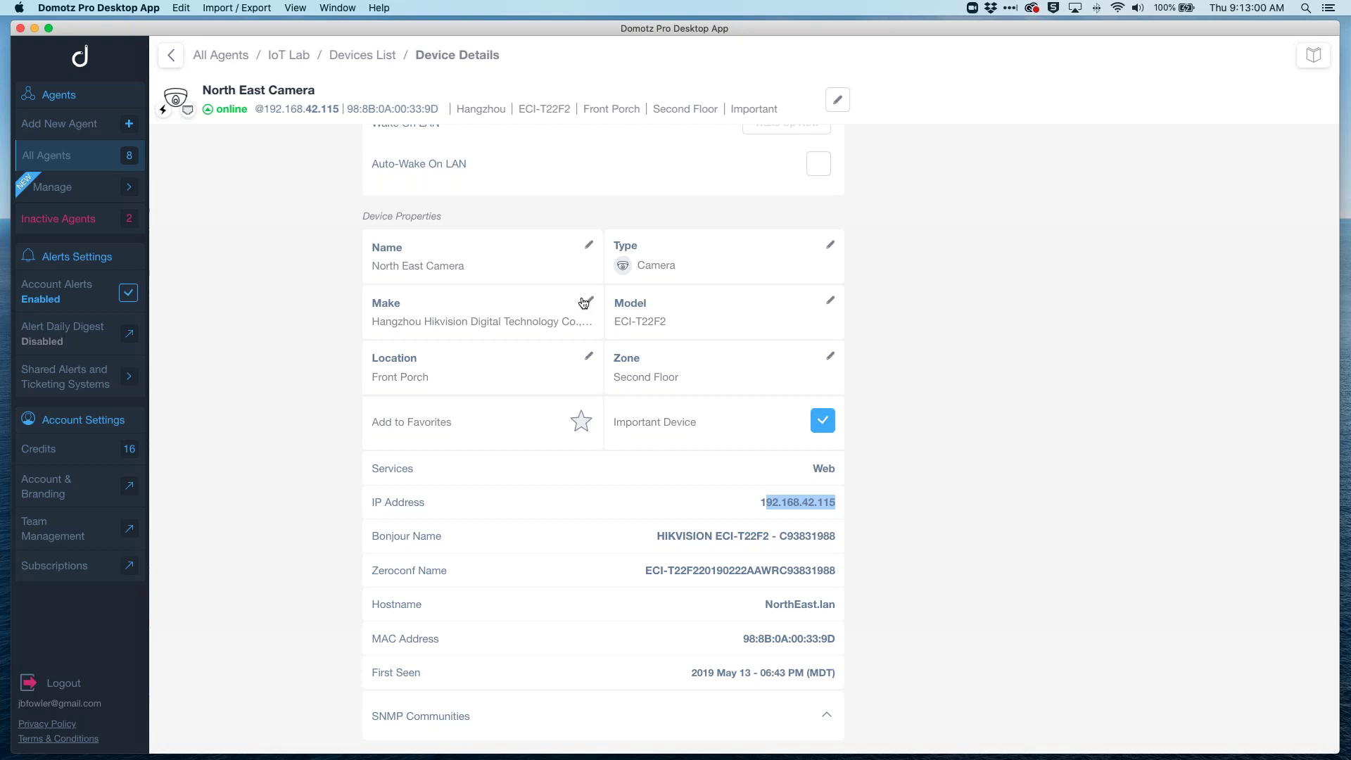
{"action": "scroll", "coordinate": [581, 422], "scroll_direction": "up", "scroll_amount": 10}
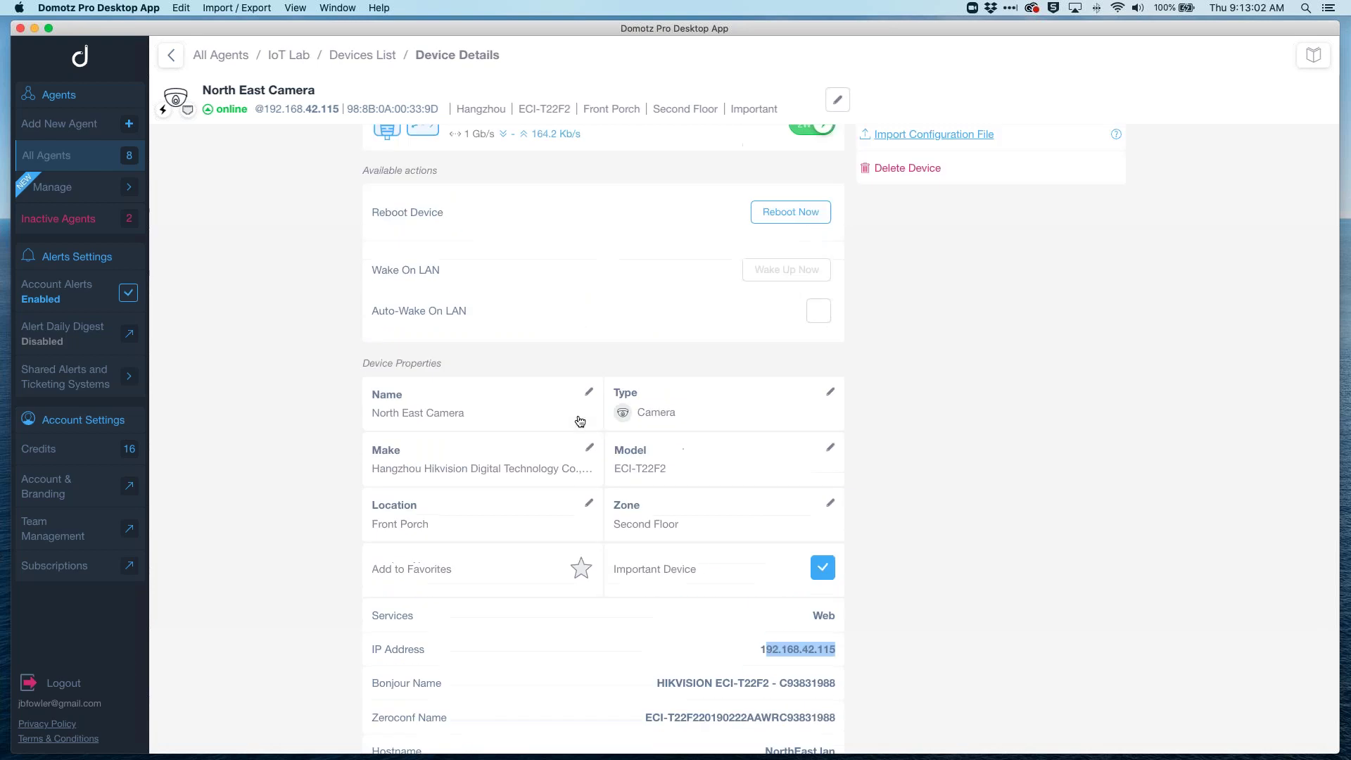
{"action": "scroll", "coordinate": [604, 436], "scroll_direction": "up", "scroll_amount": 3}
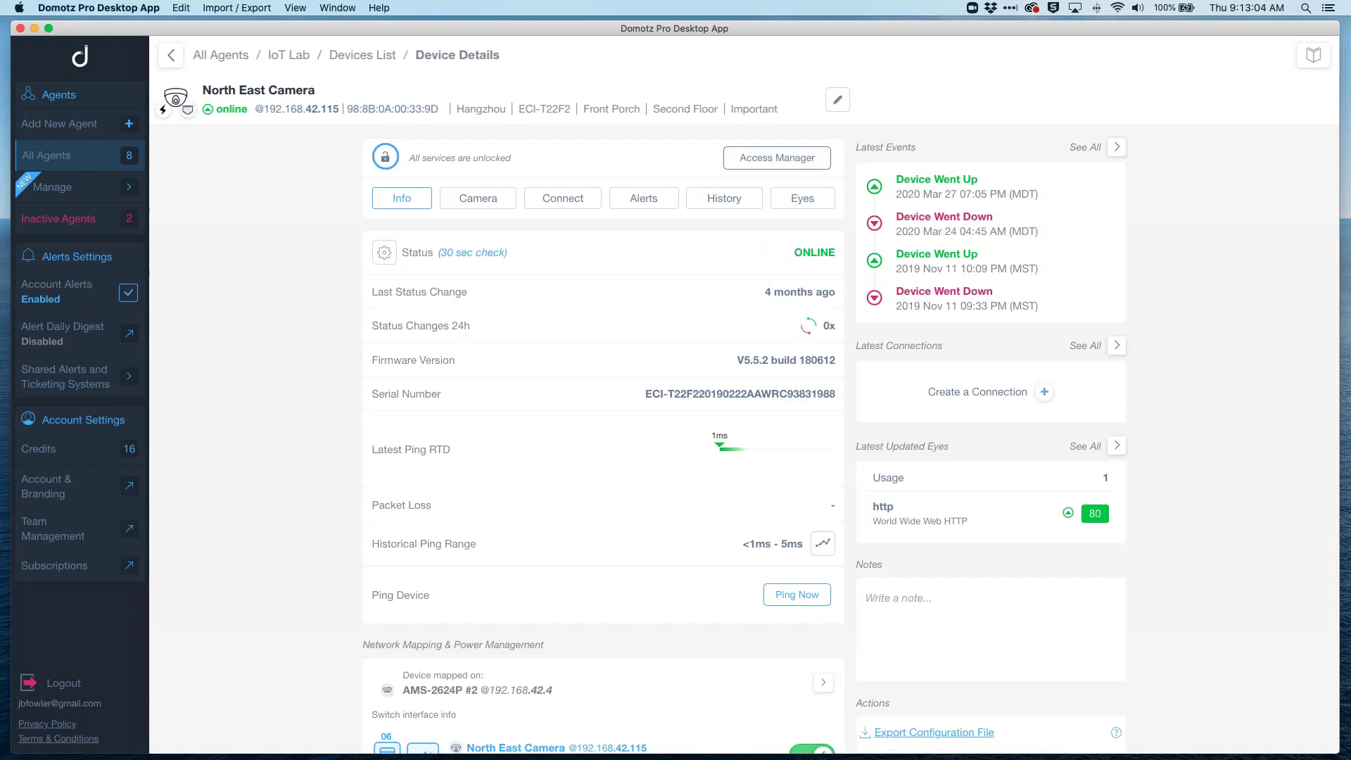
Step: Show the IoT Lab network topology with leaf devices collapsed
{"action": "left_click", "coordinate": [296, 55]}
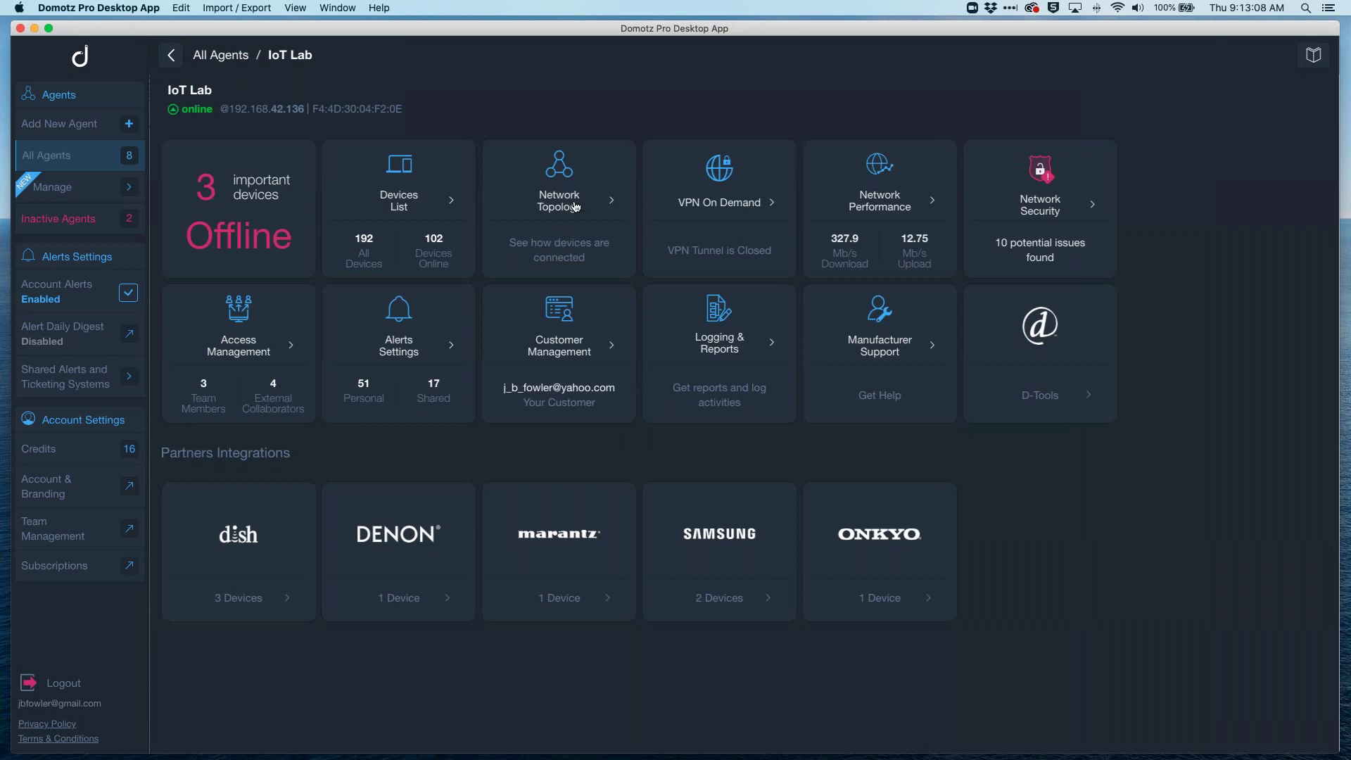
{"action": "left_click", "coordinate": [576, 207]}
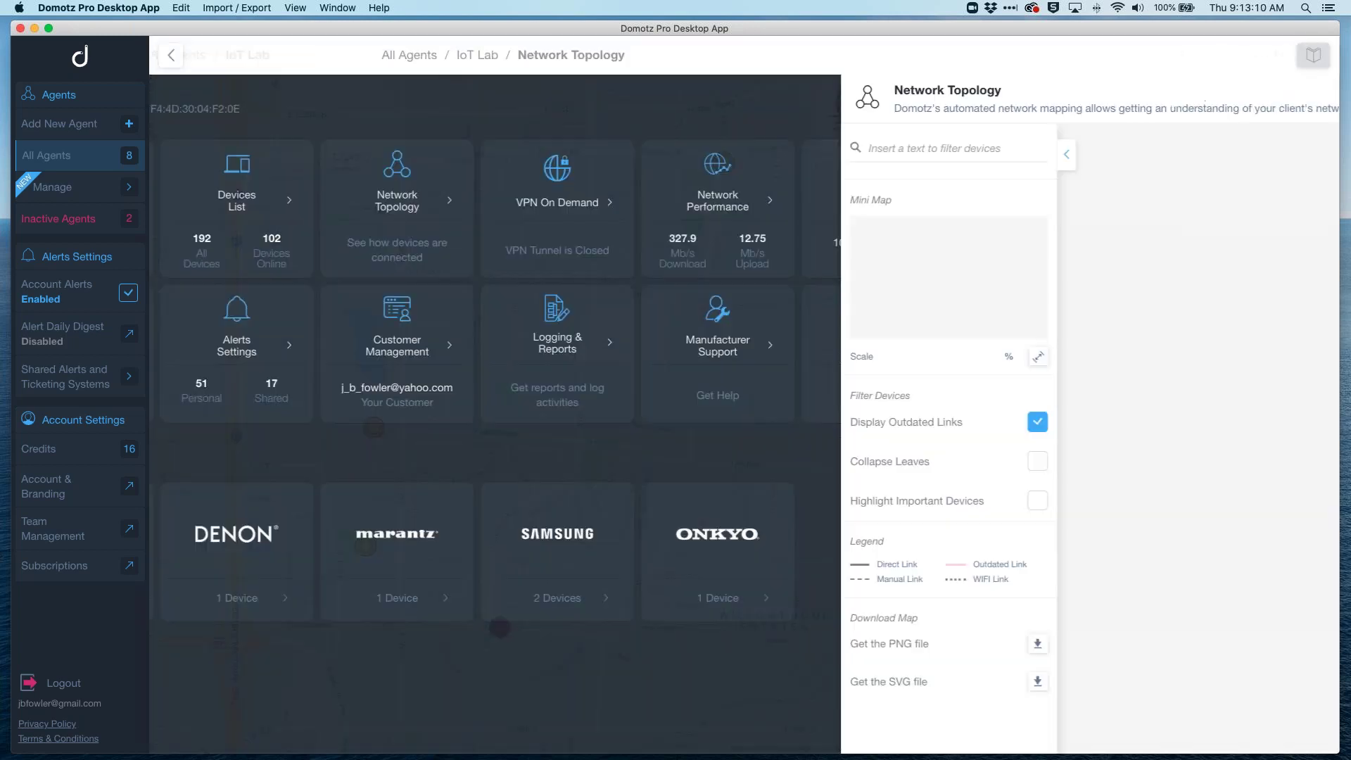
{"action": "left_click", "coordinate": [346, 461]}
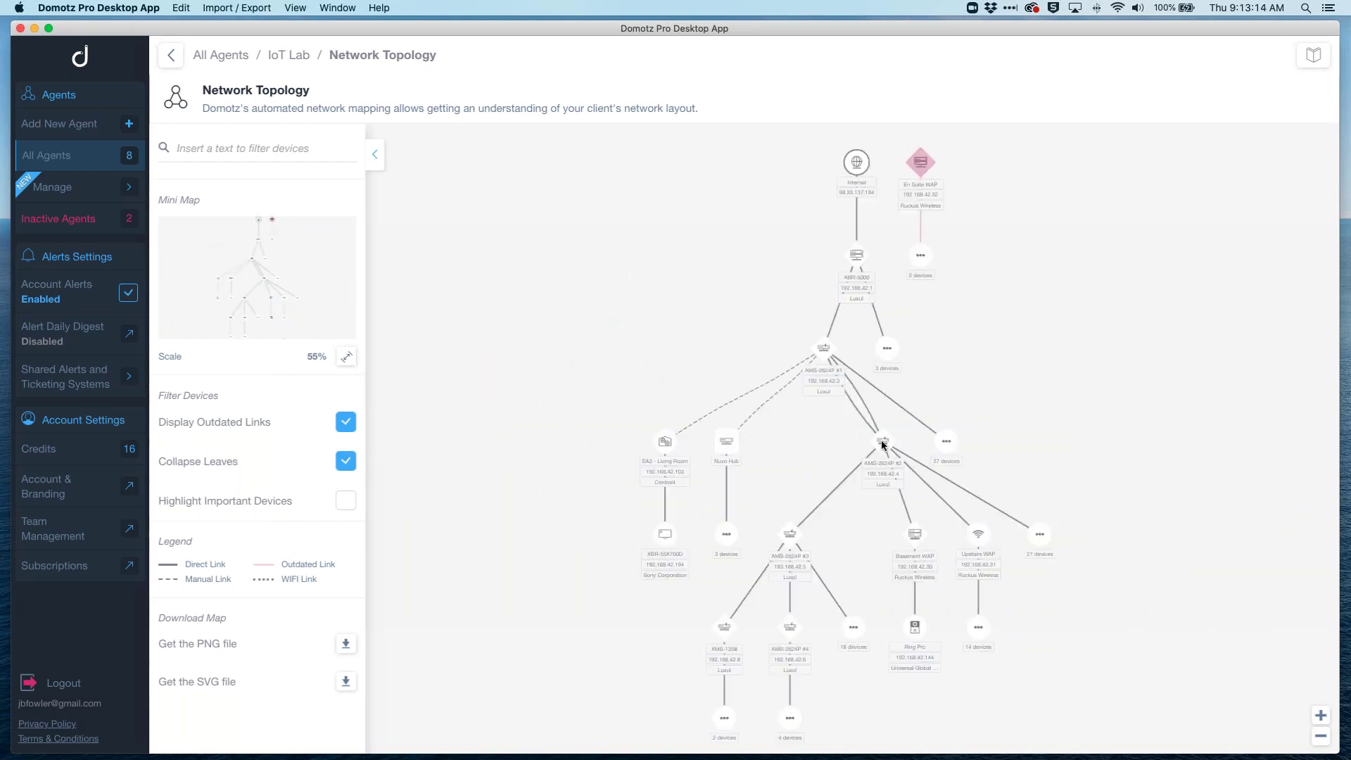
Step: Open the bandwidth chart for AMS-2624P #2 port 02 to the Play Room Camera
{"action": "left_click", "coordinate": [884, 442]}
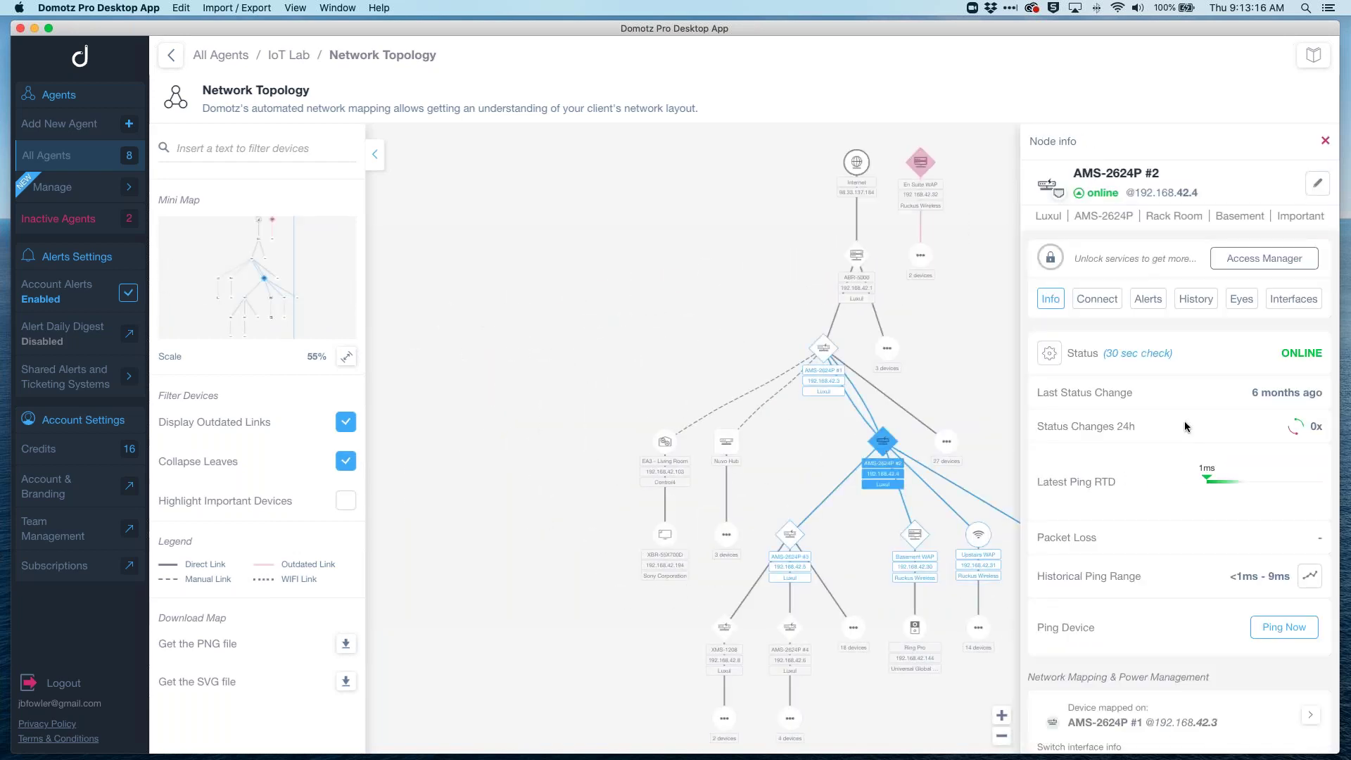
{"action": "left_click", "coordinate": [1297, 302]}
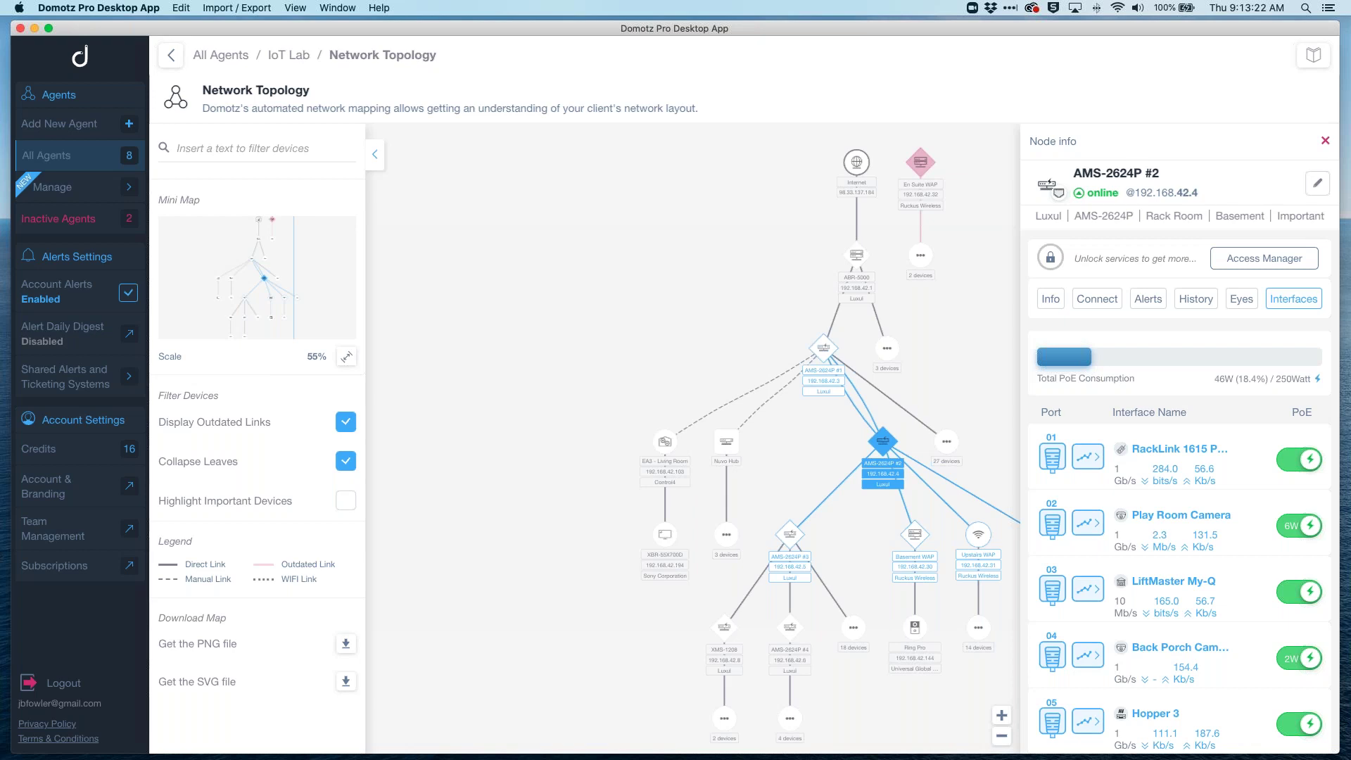
{"action": "scroll", "coordinate": [1226, 550], "scroll_direction": "down", "scroll_amount": 3}
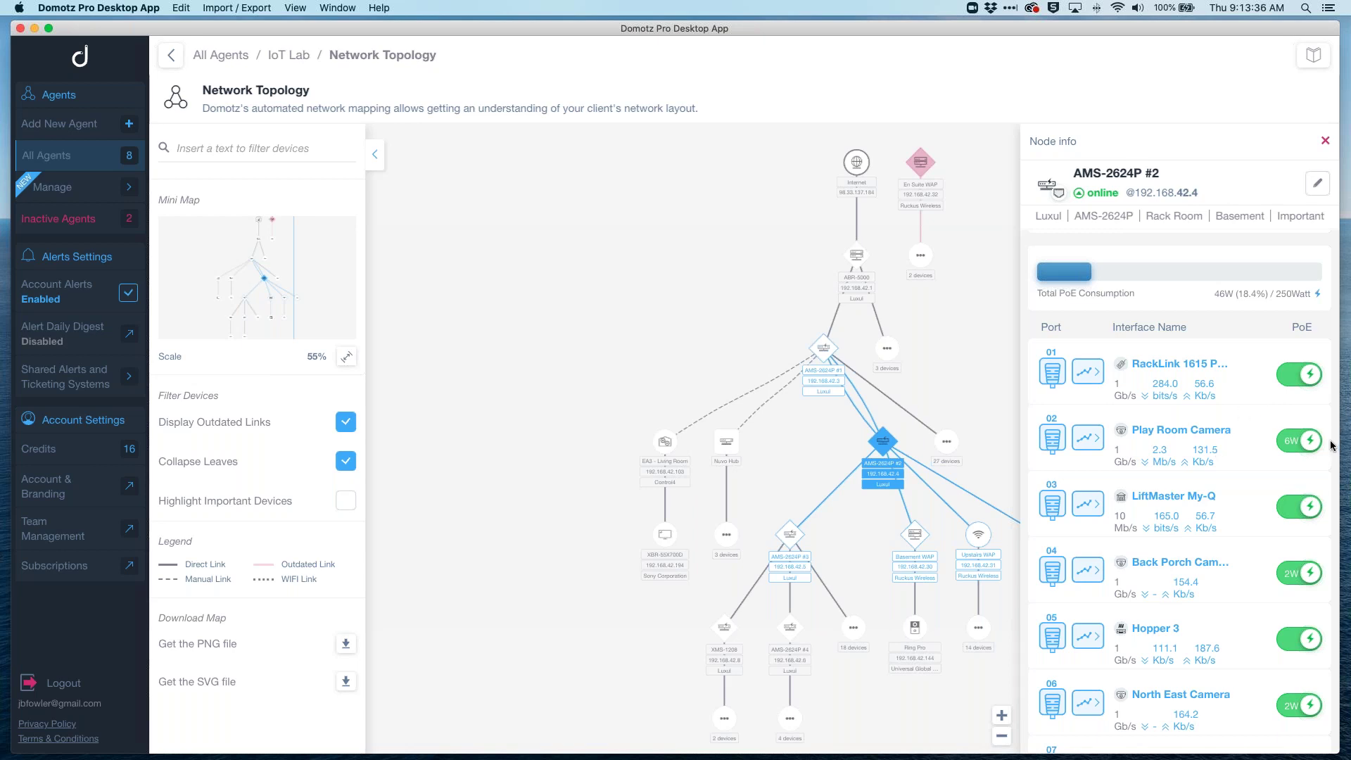
{"action": "left_click", "coordinate": [1087, 440]}
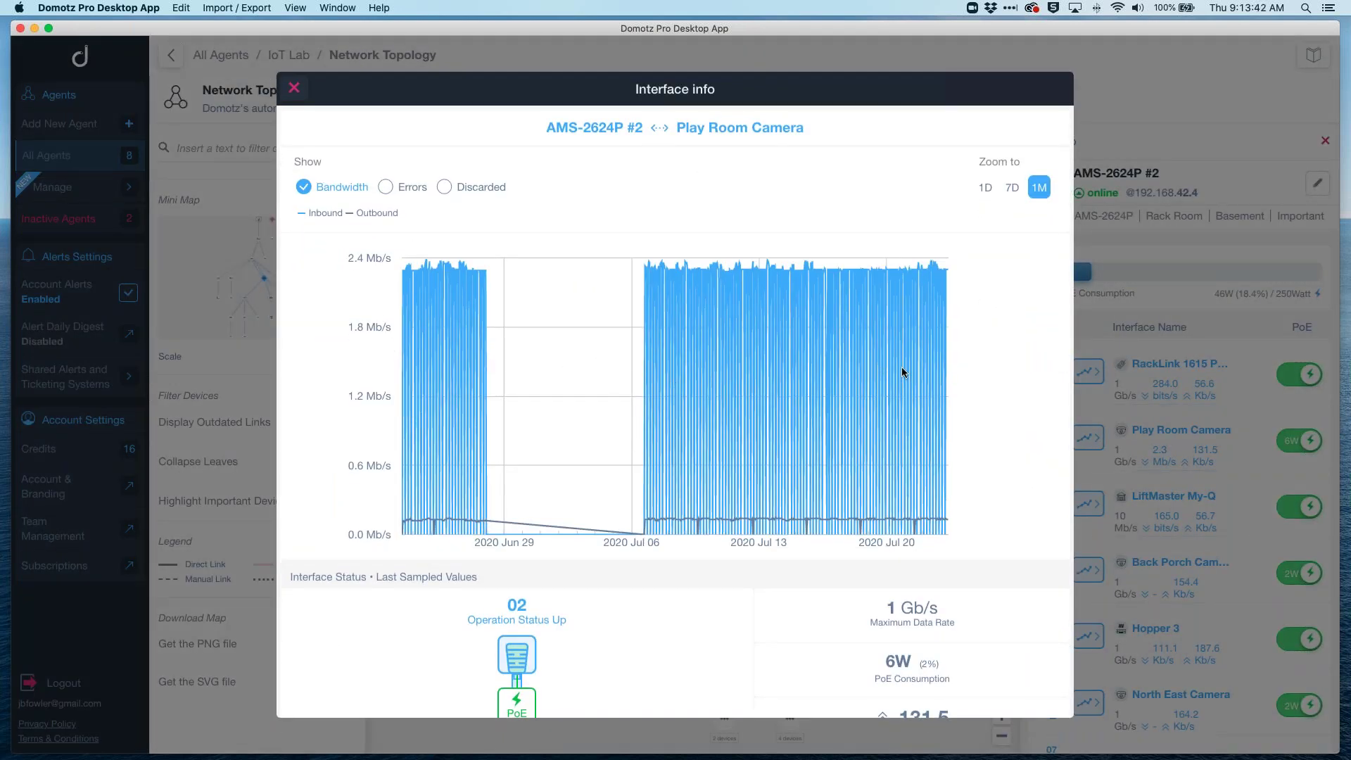
Step: View the camera link's 7D and 1M bandwidth and its errors, then close the chart
{"action": "left_click", "coordinate": [1013, 186]}
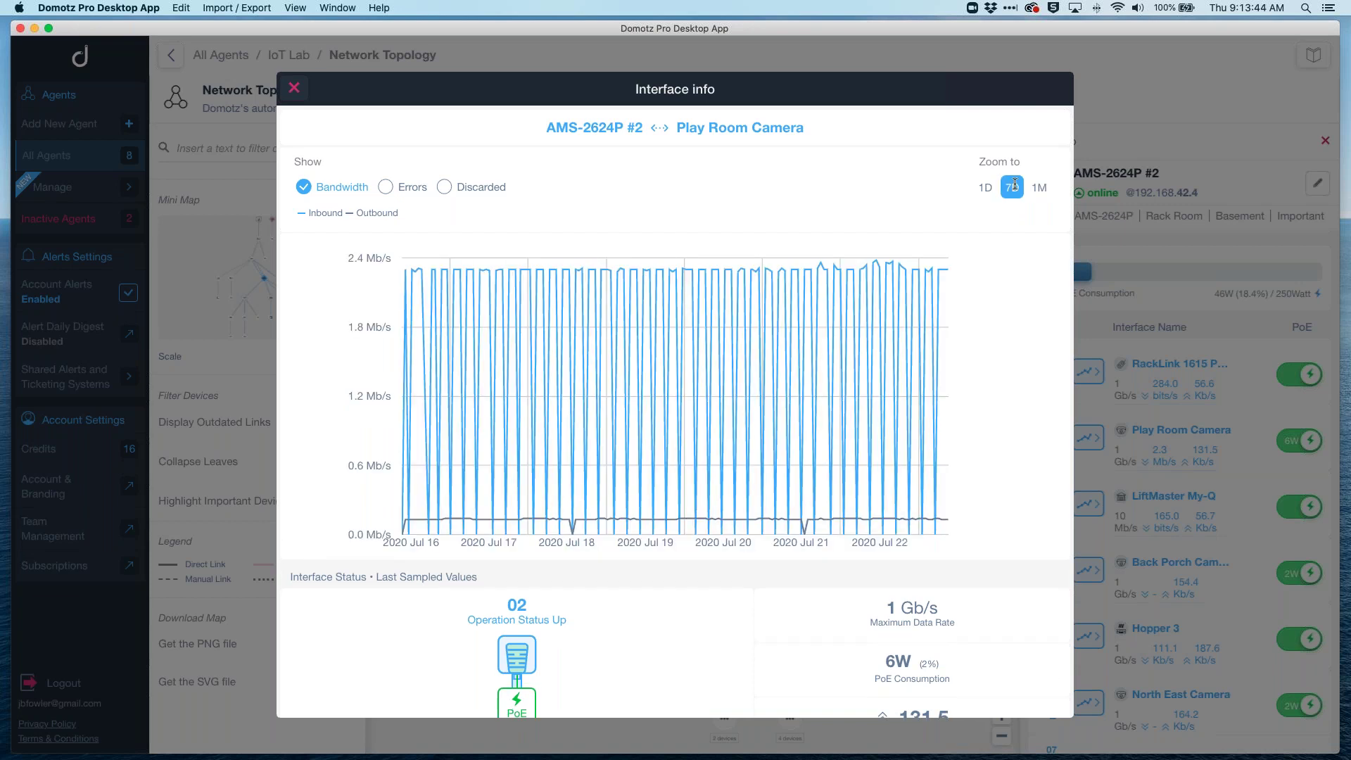
{"action": "left_click", "coordinate": [1040, 187]}
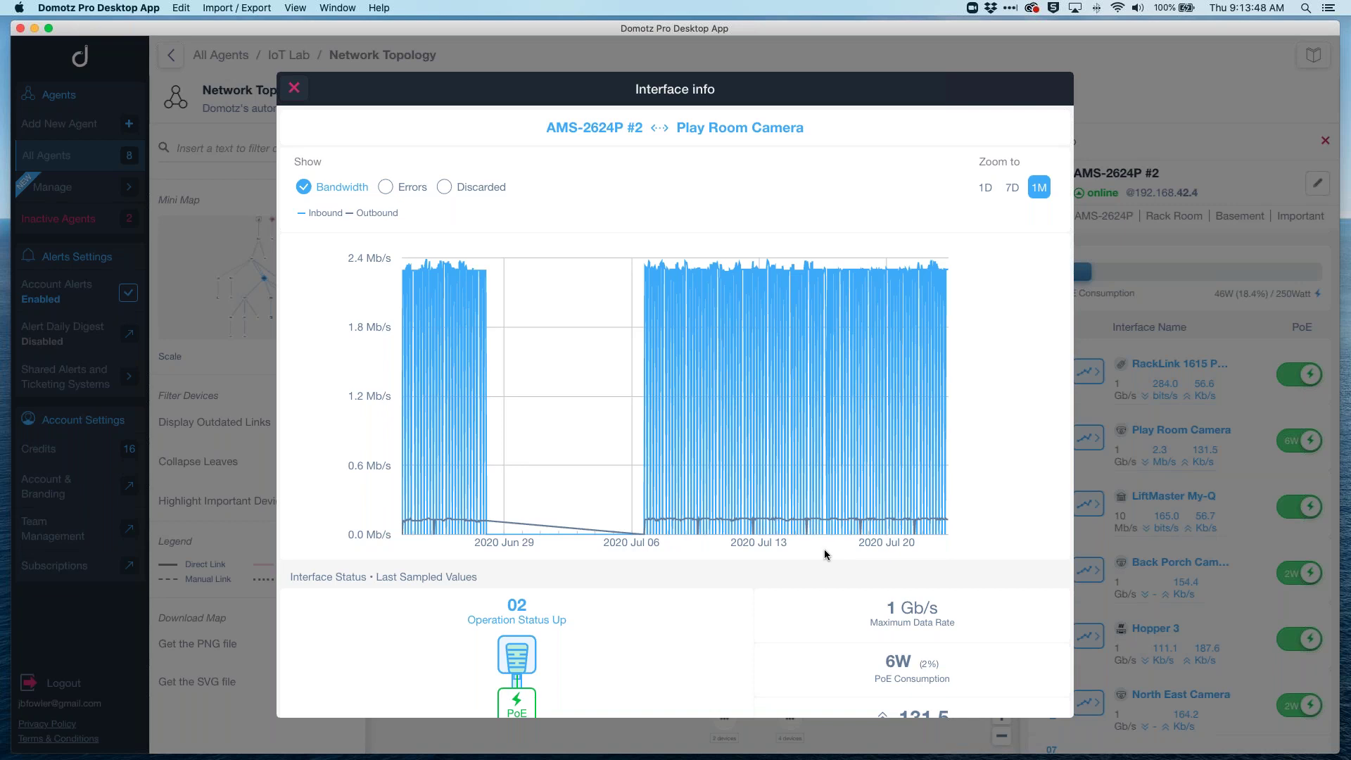
{"action": "left_click", "coordinate": [386, 188]}
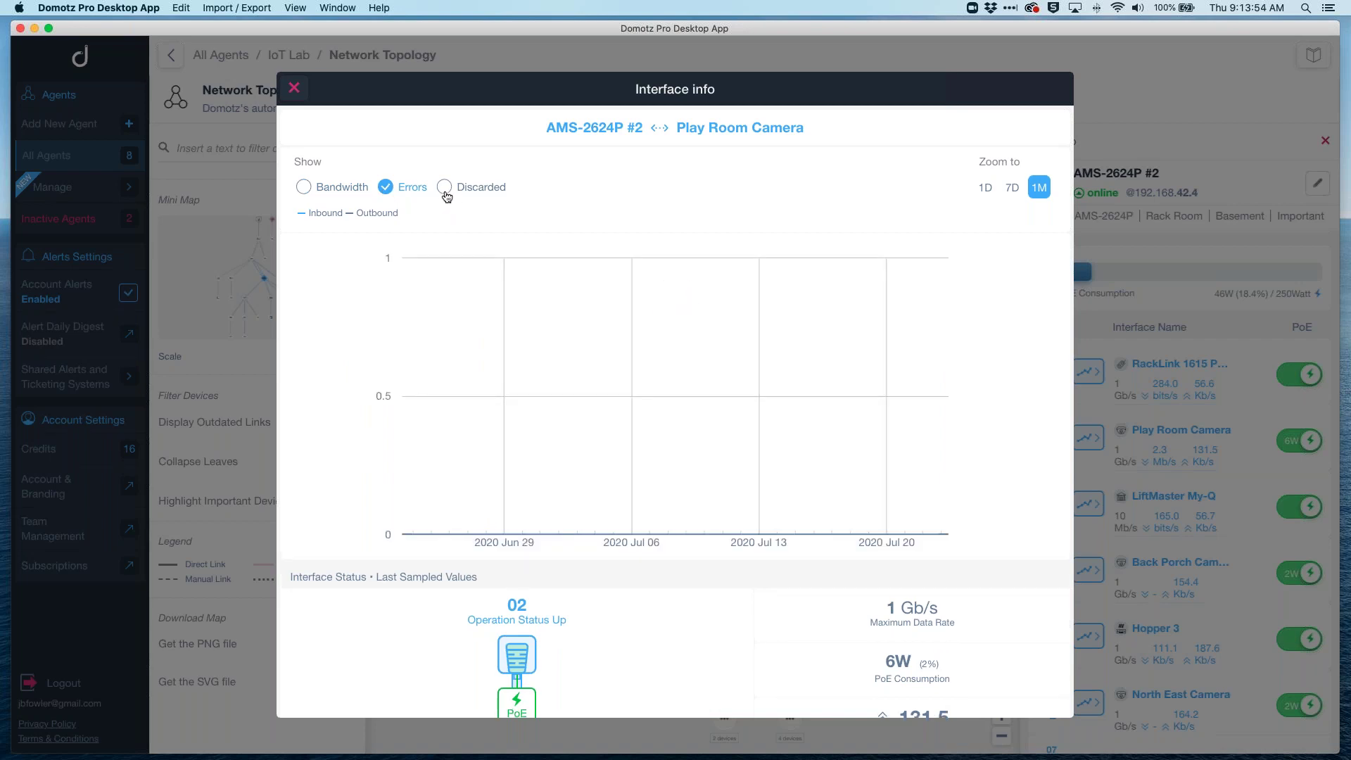
{"action": "left_click", "coordinate": [294, 88]}
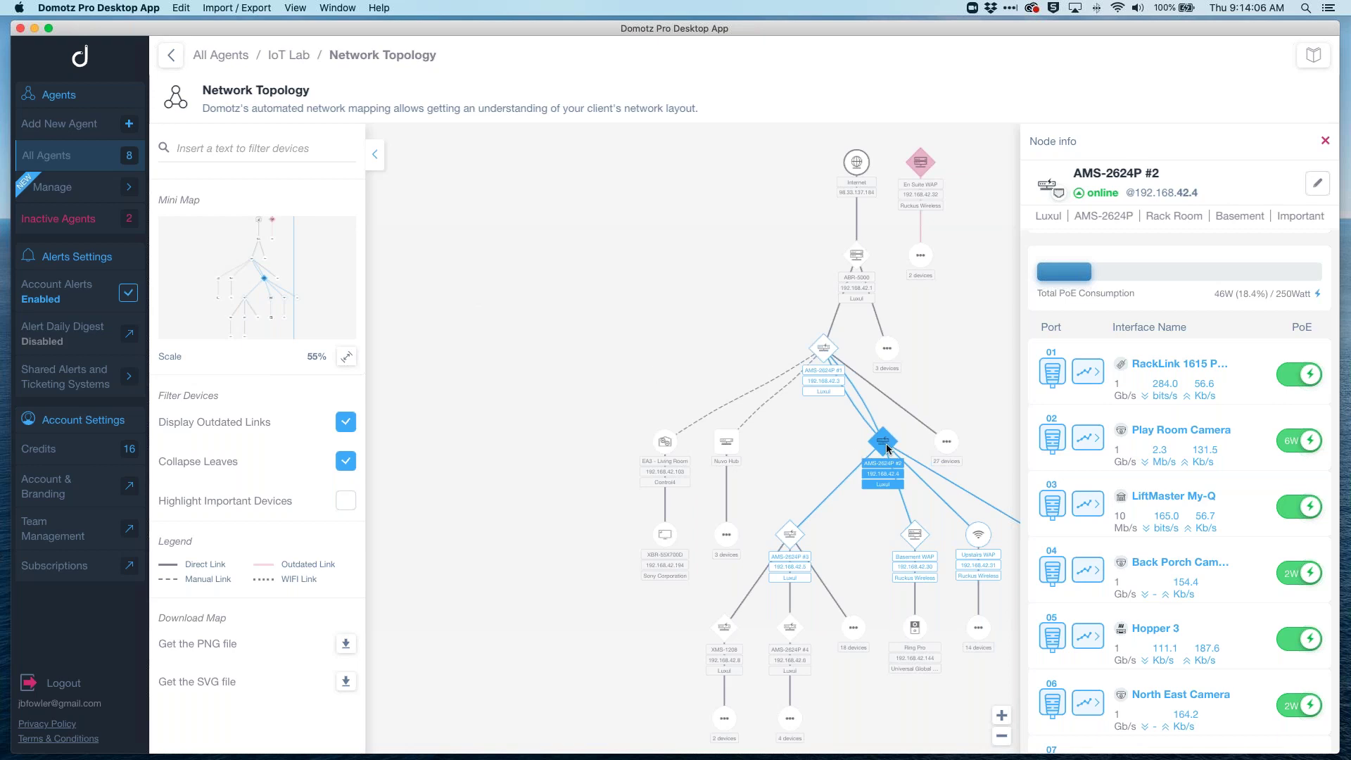
Step: Open the AMS-2624P #2 credentials and view its SNMP v2 settings without saving changes
{"action": "scroll", "coordinate": [1111, 418], "scroll_direction": "up", "scroll_amount": 2}
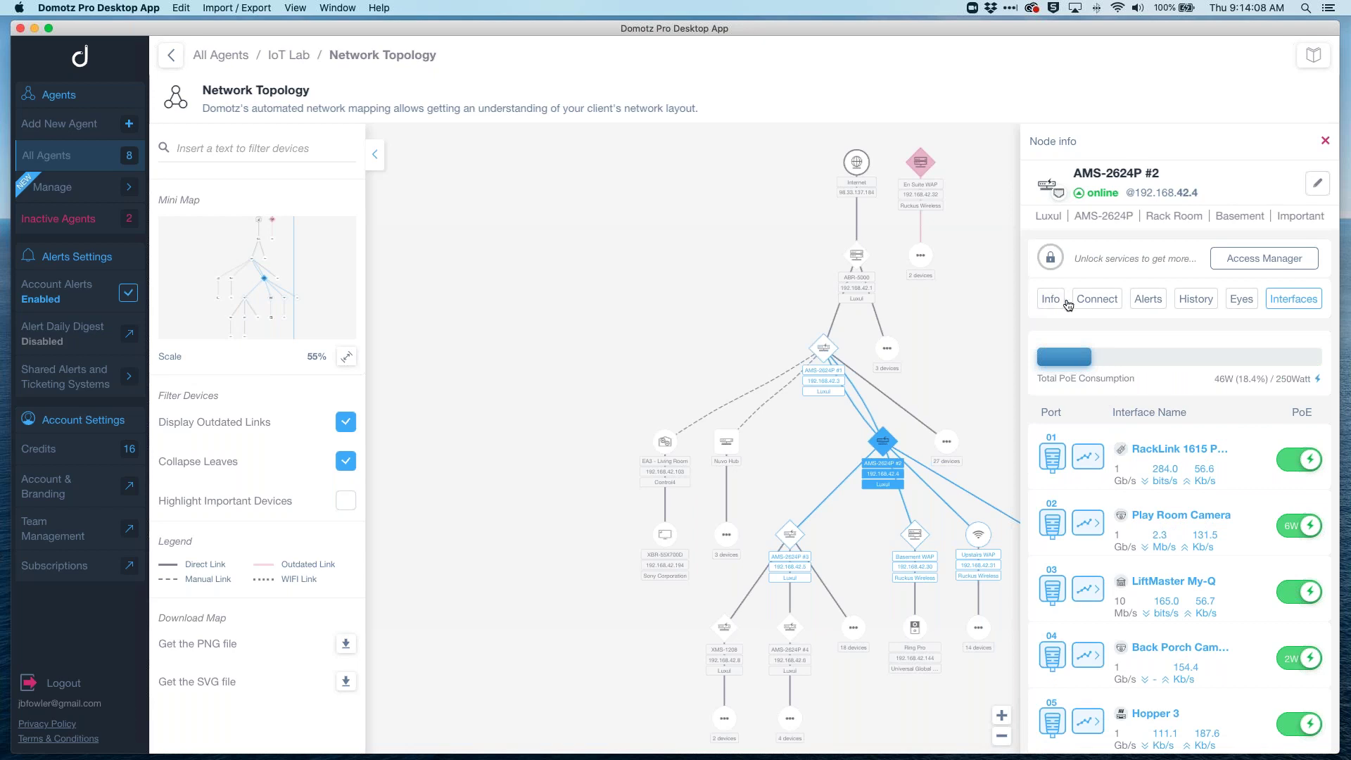
{"action": "left_click", "coordinate": [1271, 257]}
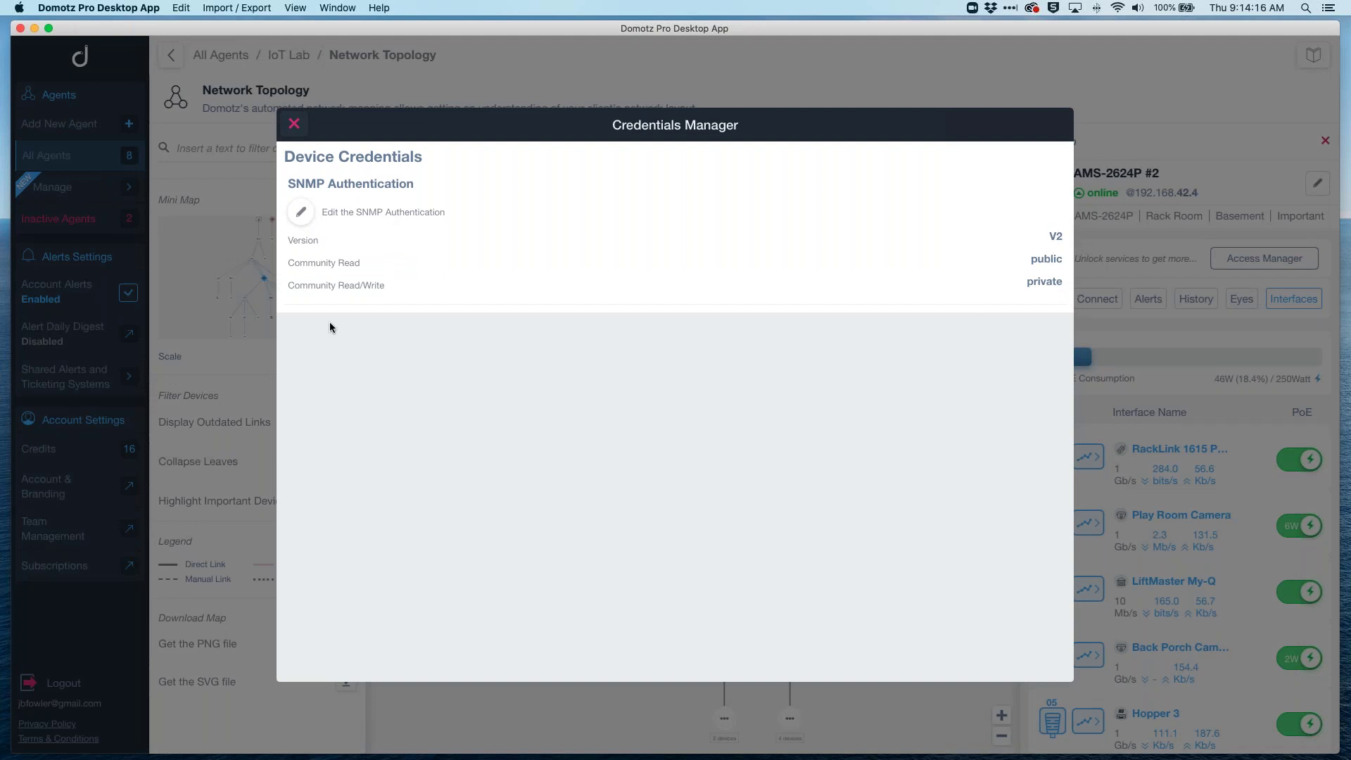
{"action": "left_click", "coordinate": [298, 210]}
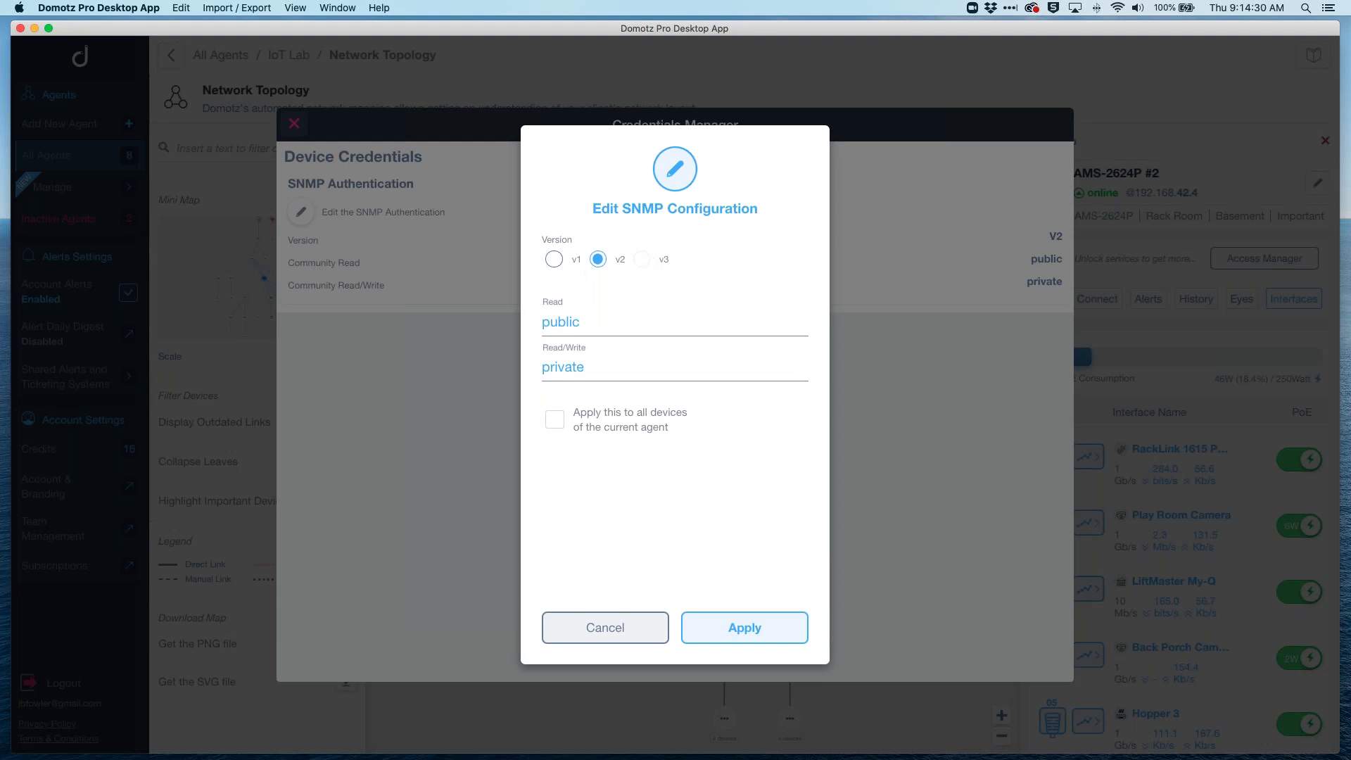
{"action": "left_click", "coordinate": [619, 630]}
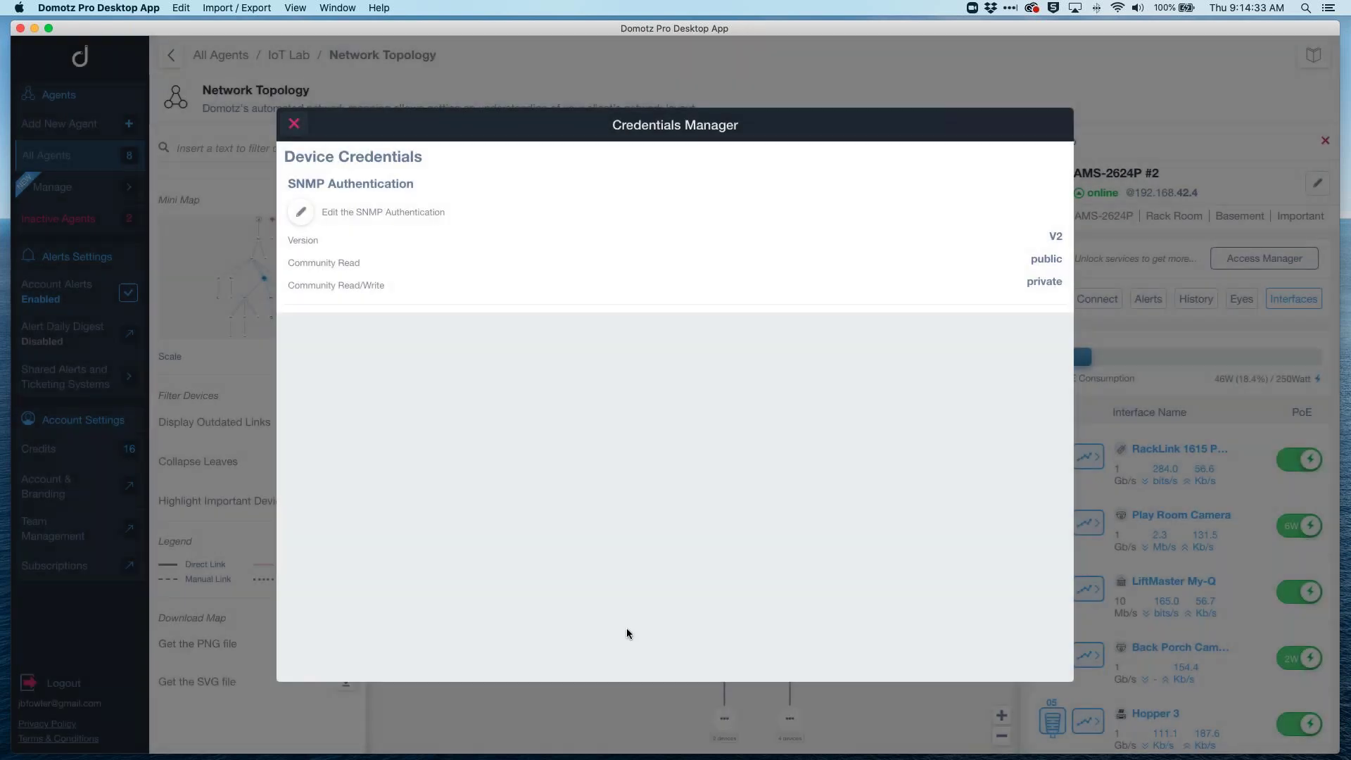
Step: Close the Credentials Manager and reopen the IoT Lab Devices List from the dashboard
{"action": "left_click", "coordinate": [291, 125]}
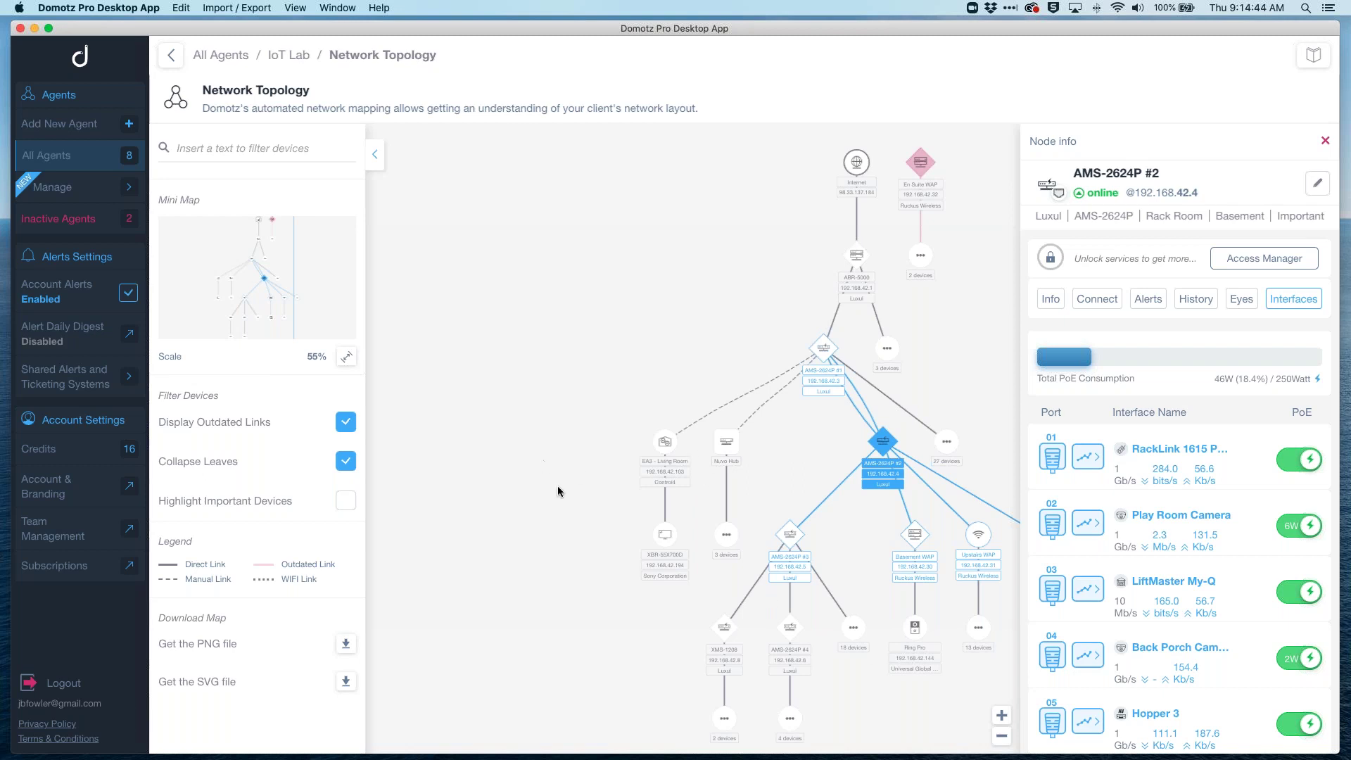
{"action": "left_click_drag", "start_coordinate": [558, 492], "coordinate": [485, 489]}
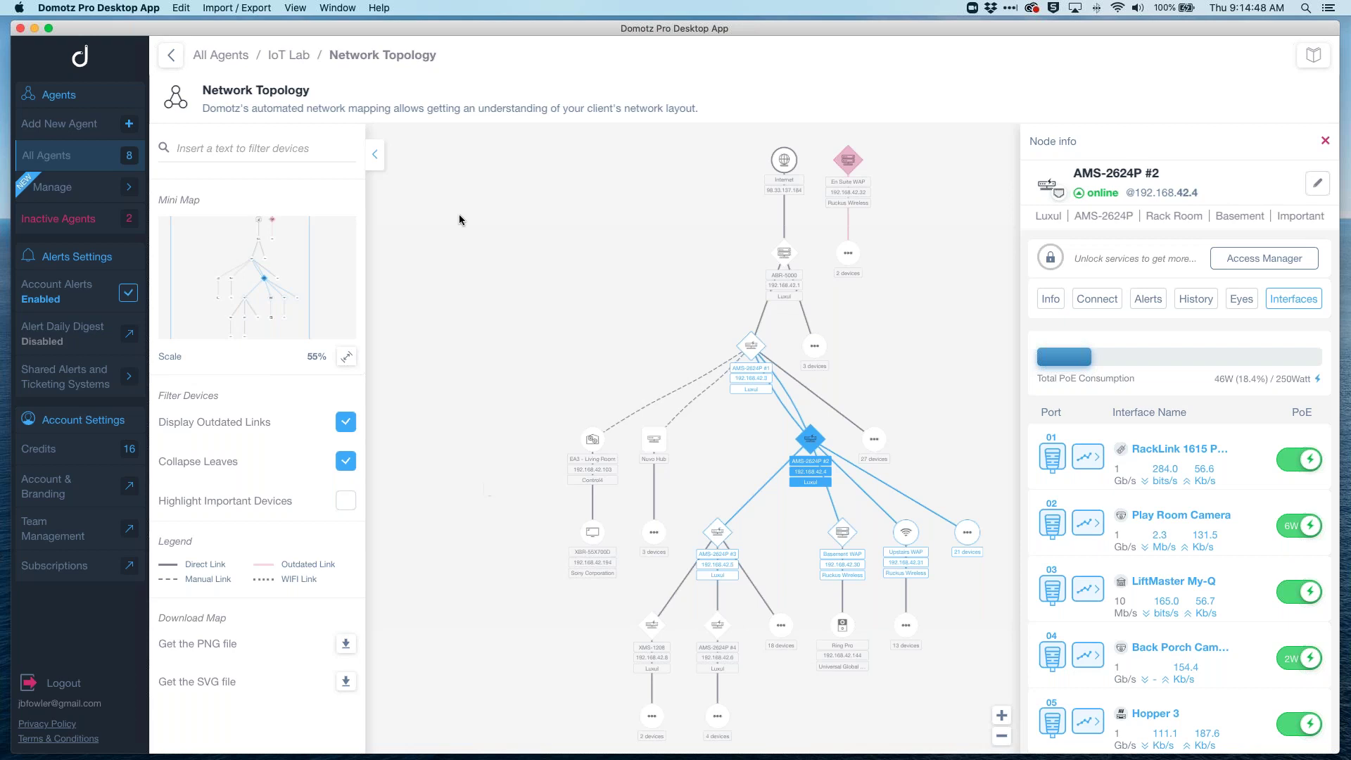
{"action": "left_click", "coordinate": [289, 55]}
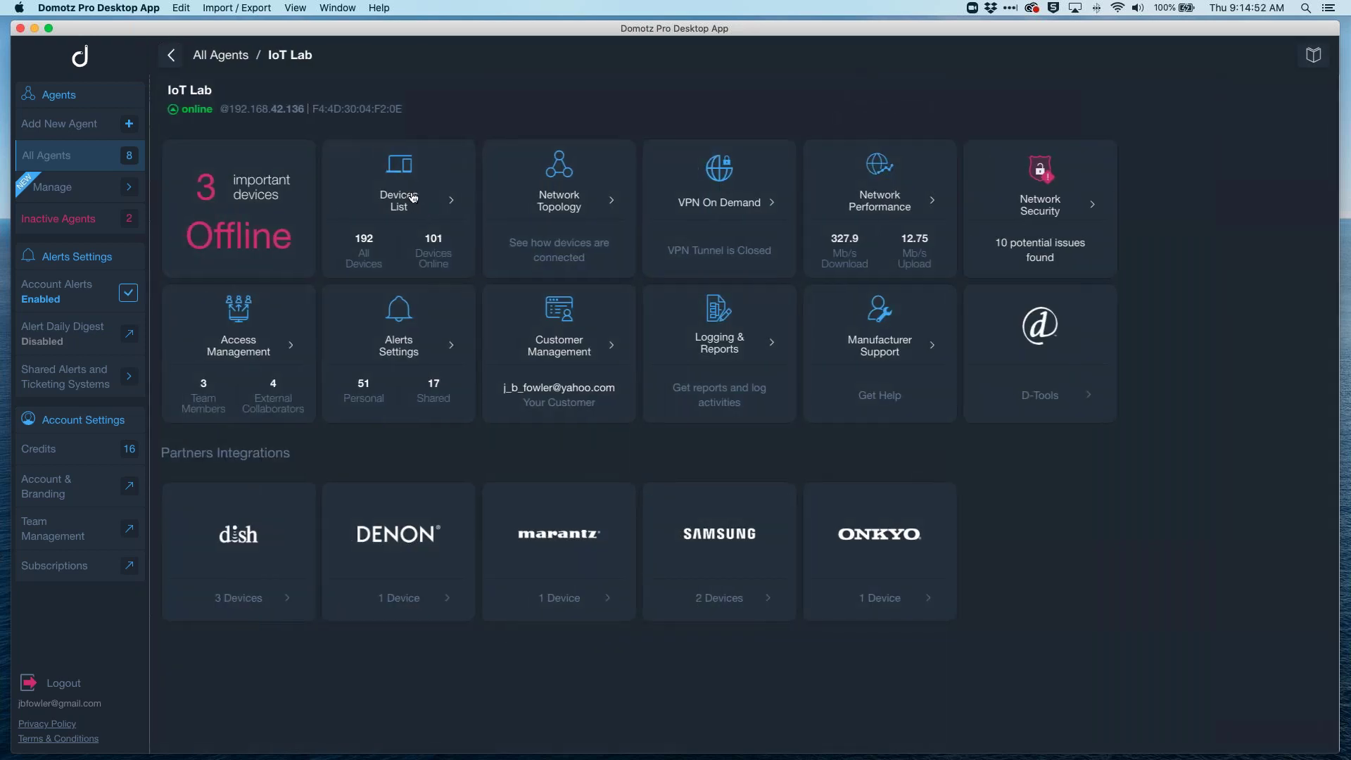
{"action": "left_click", "coordinate": [414, 198]}
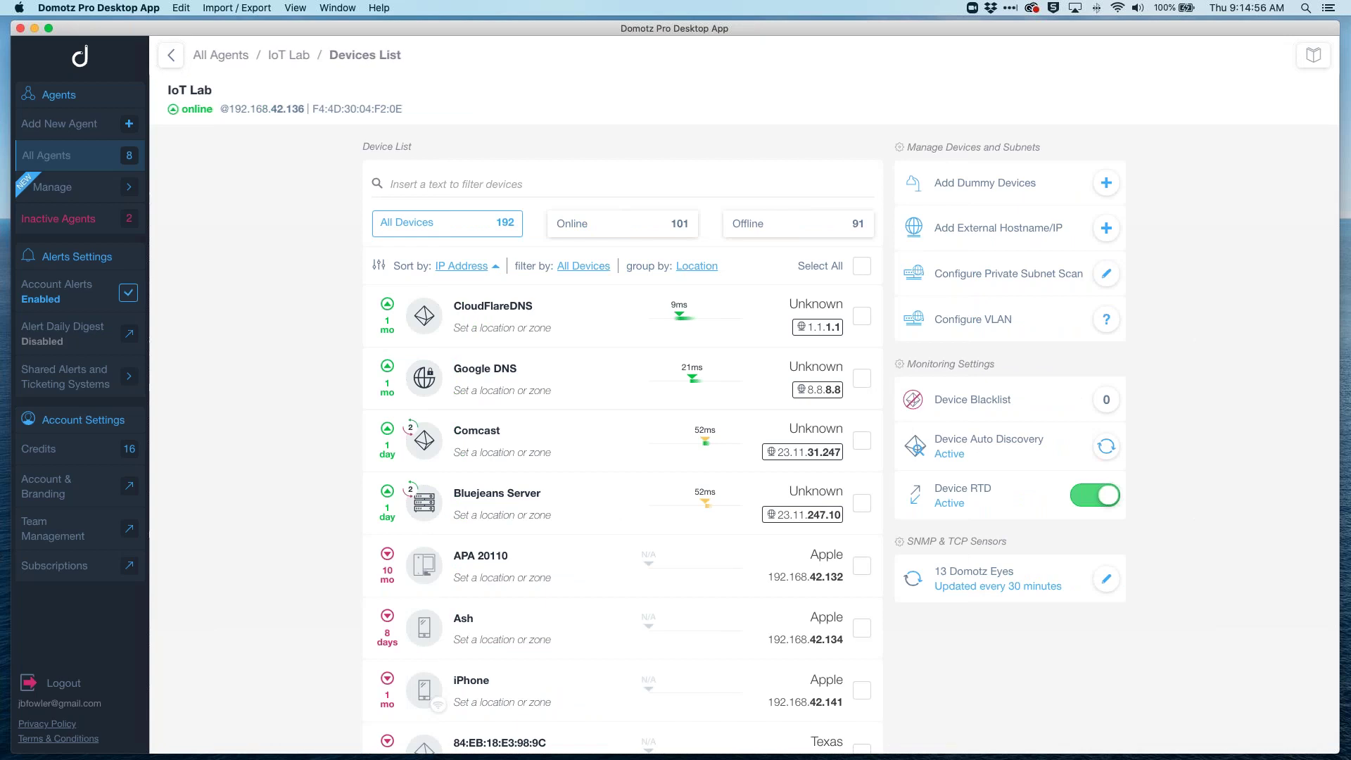
Step: Export the device list to the Desktop as IoT Lab_2020-07-23_09-15-06.xlsx
{"action": "left_click", "coordinate": [241, 9]}
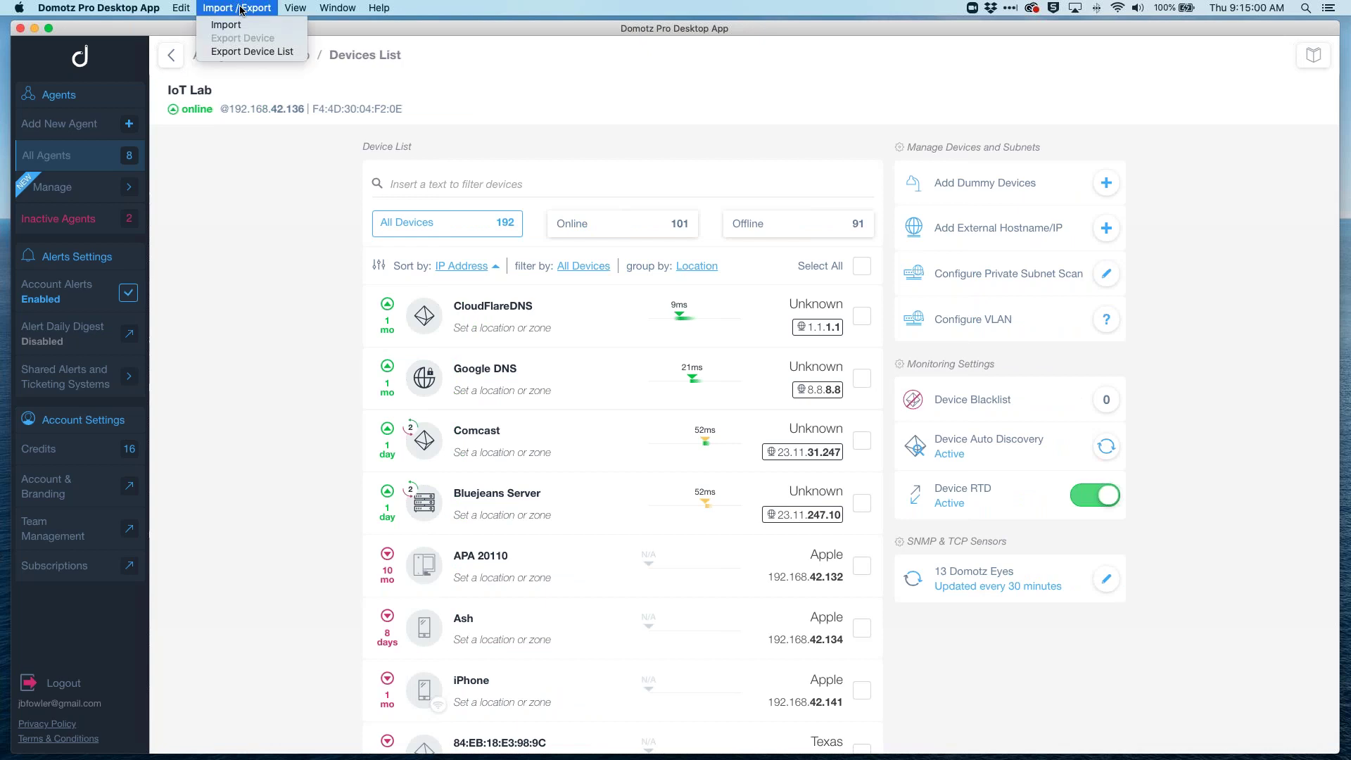
{"action": "left_click", "coordinate": [235, 52]}
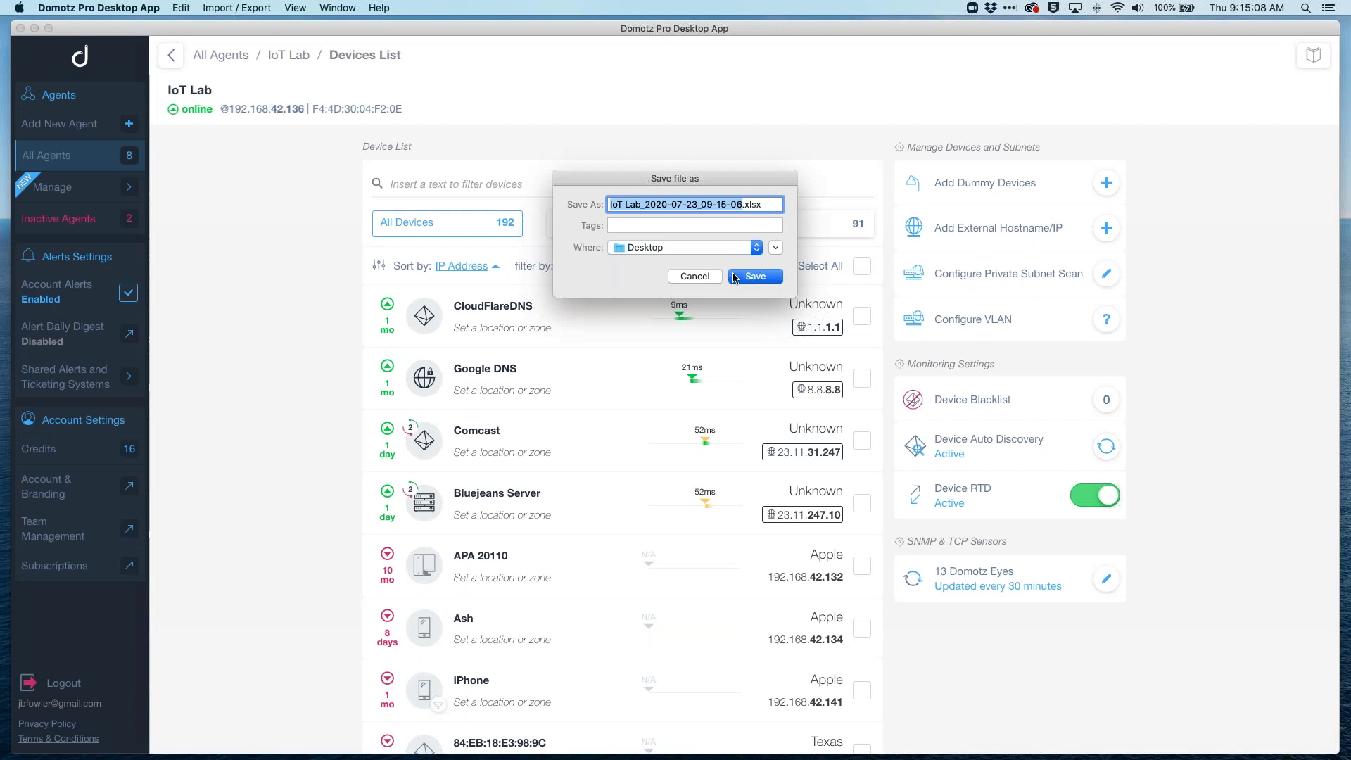
{"action": "left_click", "coordinate": [754, 277]}
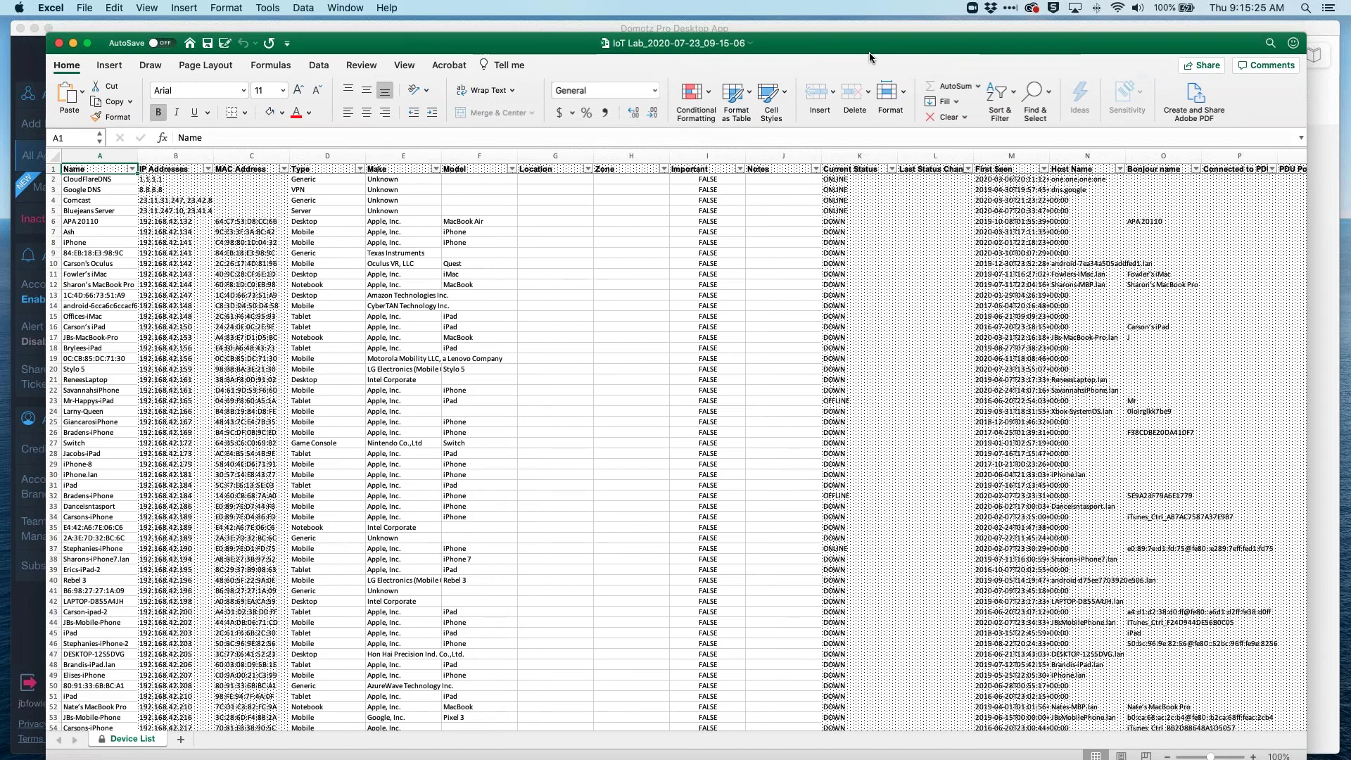
Step: Scroll the Excel Device List sheet to the rows with Location and Zone filled in
{"action": "scroll", "coordinate": [458, 348], "scroll_direction": "down", "scroll_amount": 17}
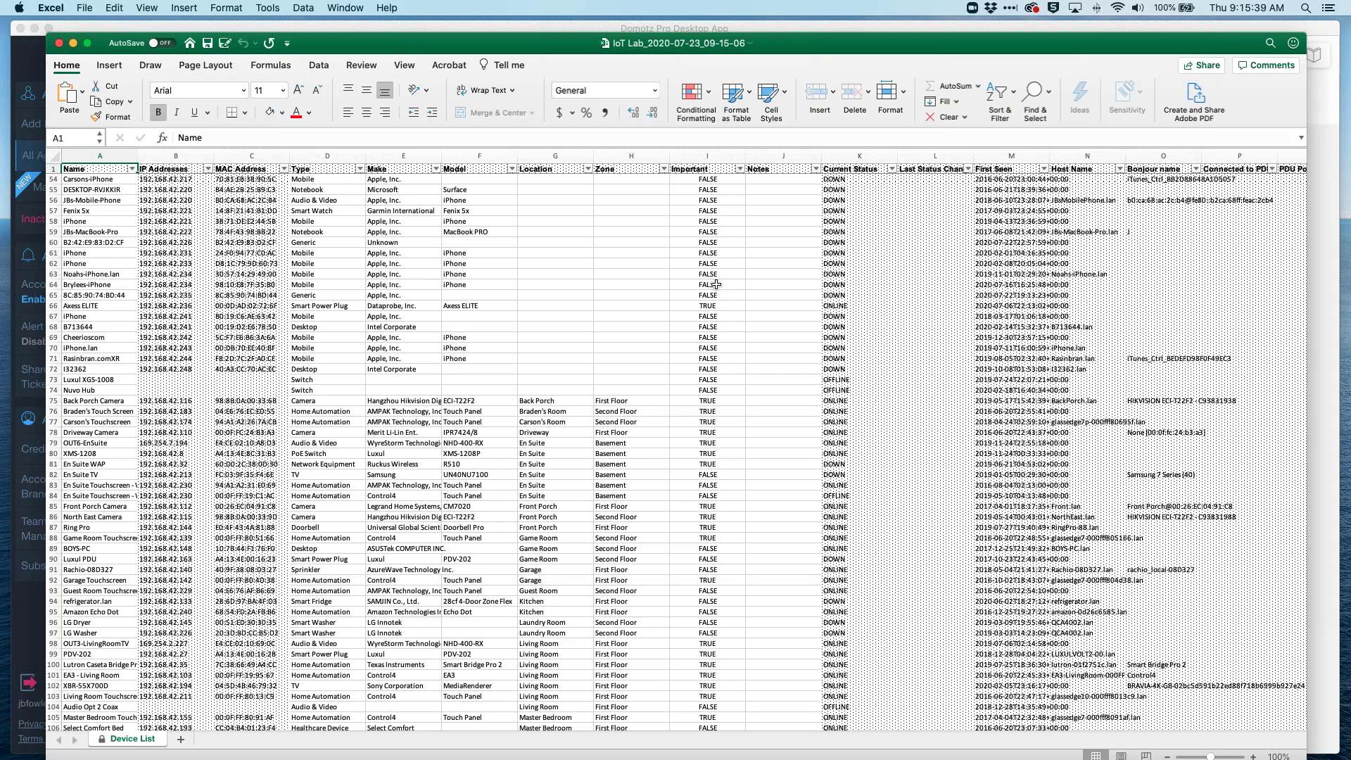
{"action": "scroll", "coordinate": [765, 363], "scroll_direction": "down", "scroll_amount": 5}
{"action": "left_click", "coordinate": [765, 361]}
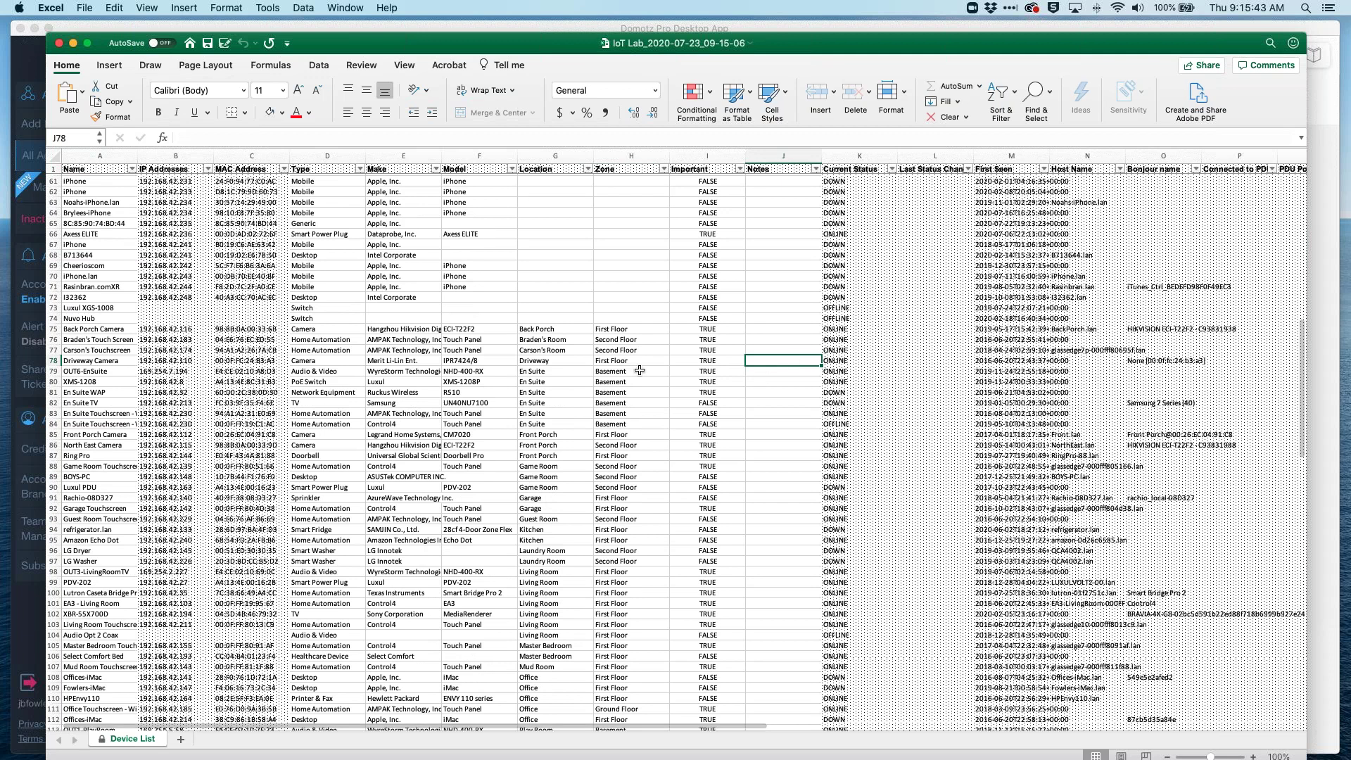
{"action": "scroll", "coordinate": [558, 347], "scroll_direction": "up", "scroll_amount": 2}
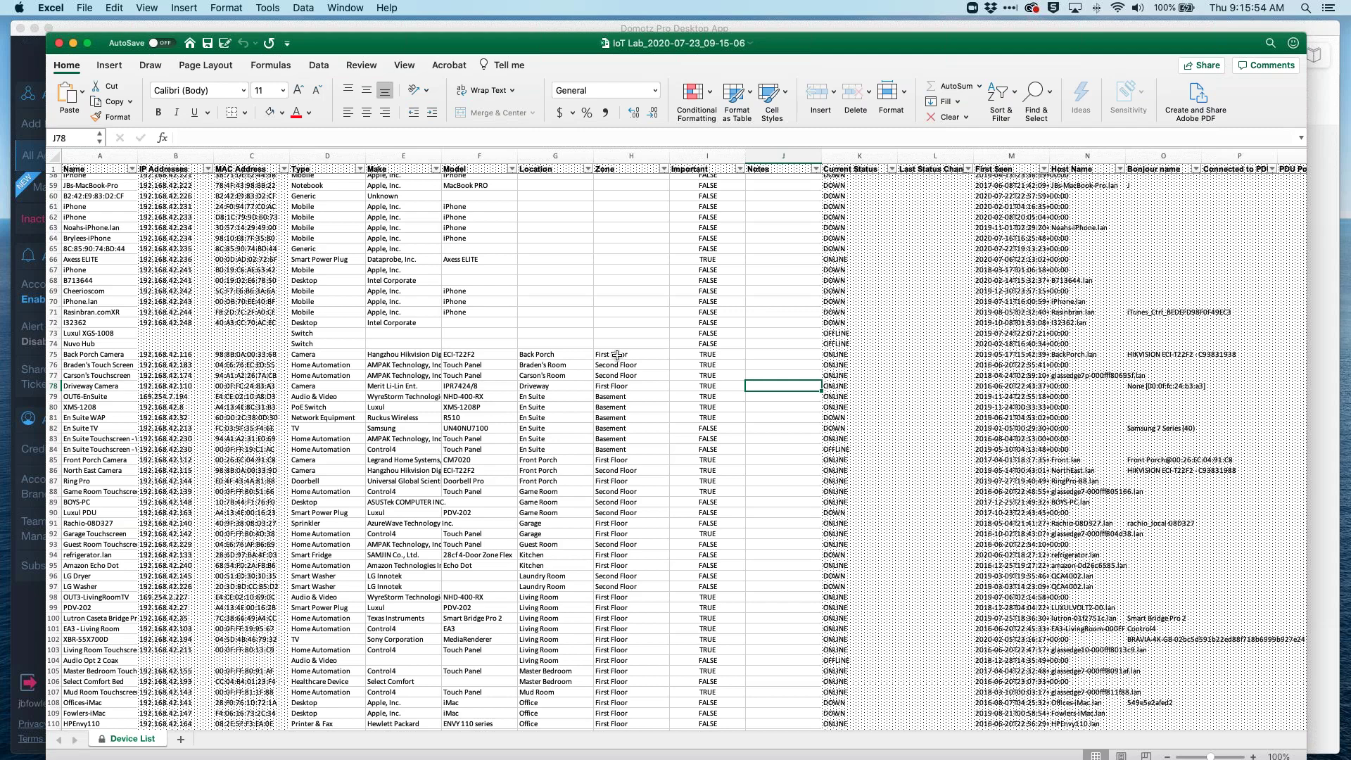
Step: Open the Model column filter and clear its values, then close it without applying
{"action": "left_click", "coordinate": [518, 174]}
{"action": "left_click", "coordinate": [549, 325]}
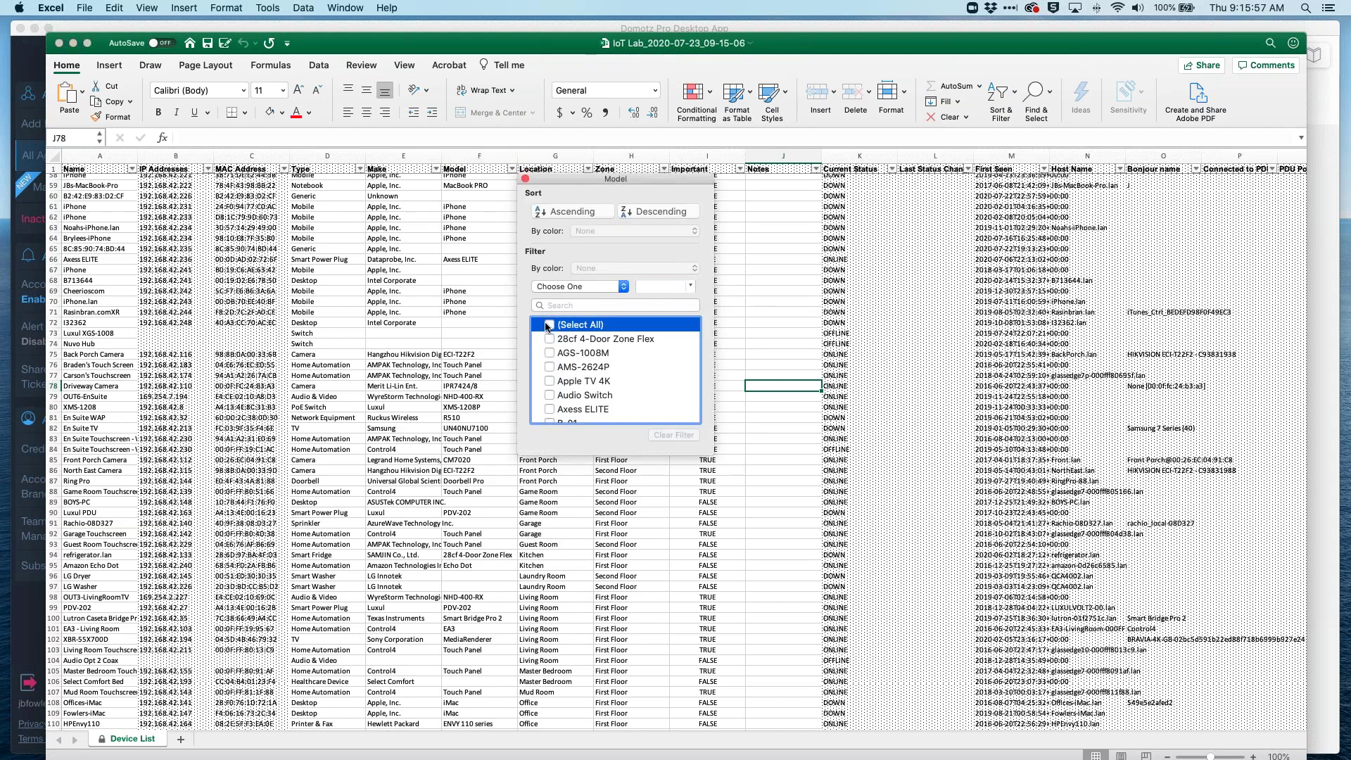
{"action": "left_click", "coordinate": [526, 179]}
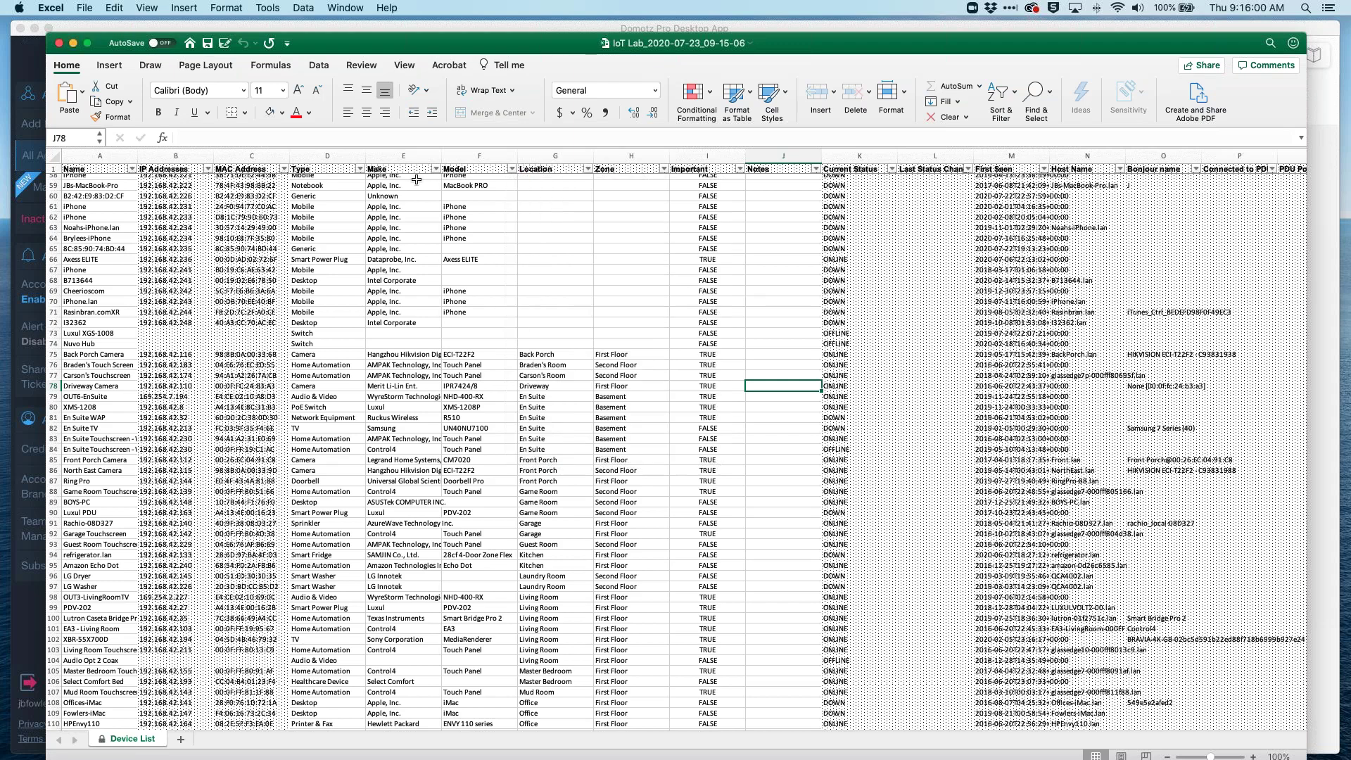
Step: Filter the Type column to show only the 6 Camera devices, then close the workbook
{"action": "left_click", "coordinate": [360, 170]}
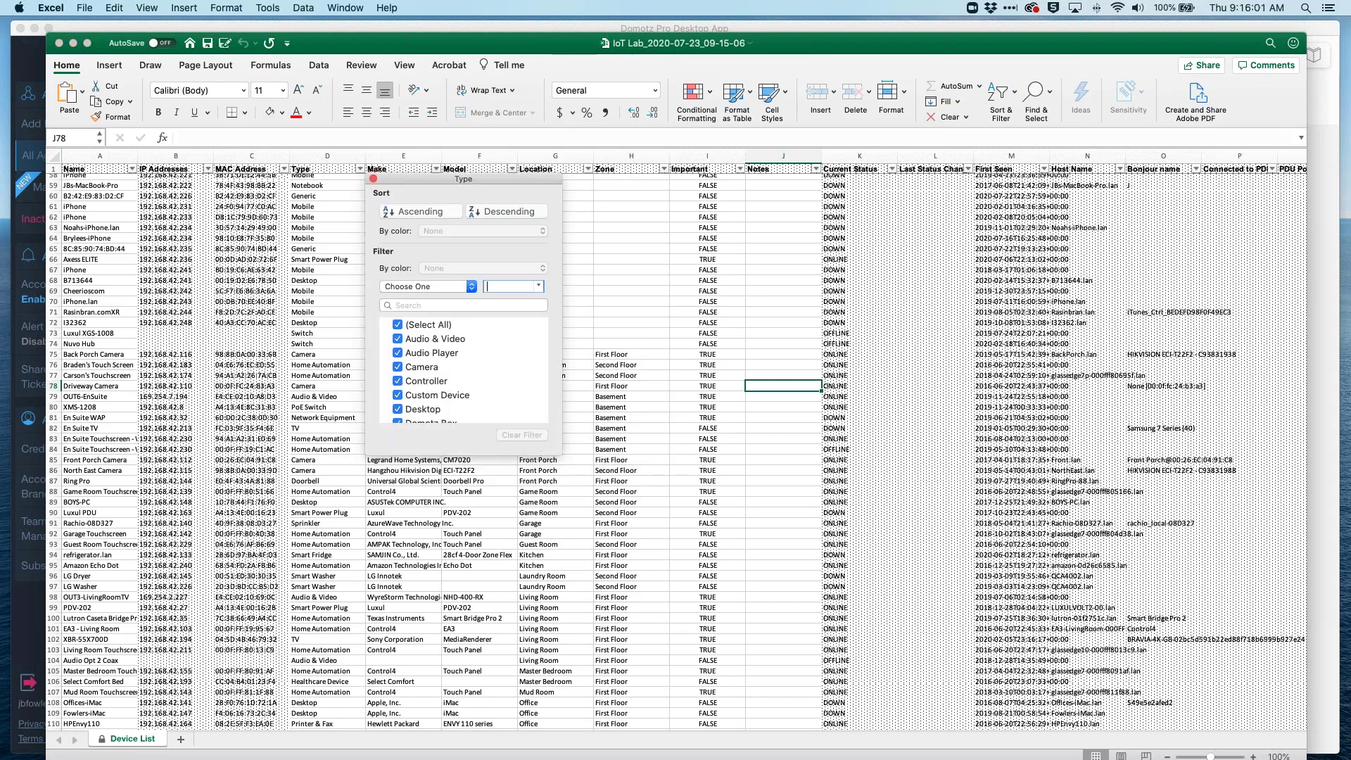
{"action": "left_click", "coordinate": [399, 325]}
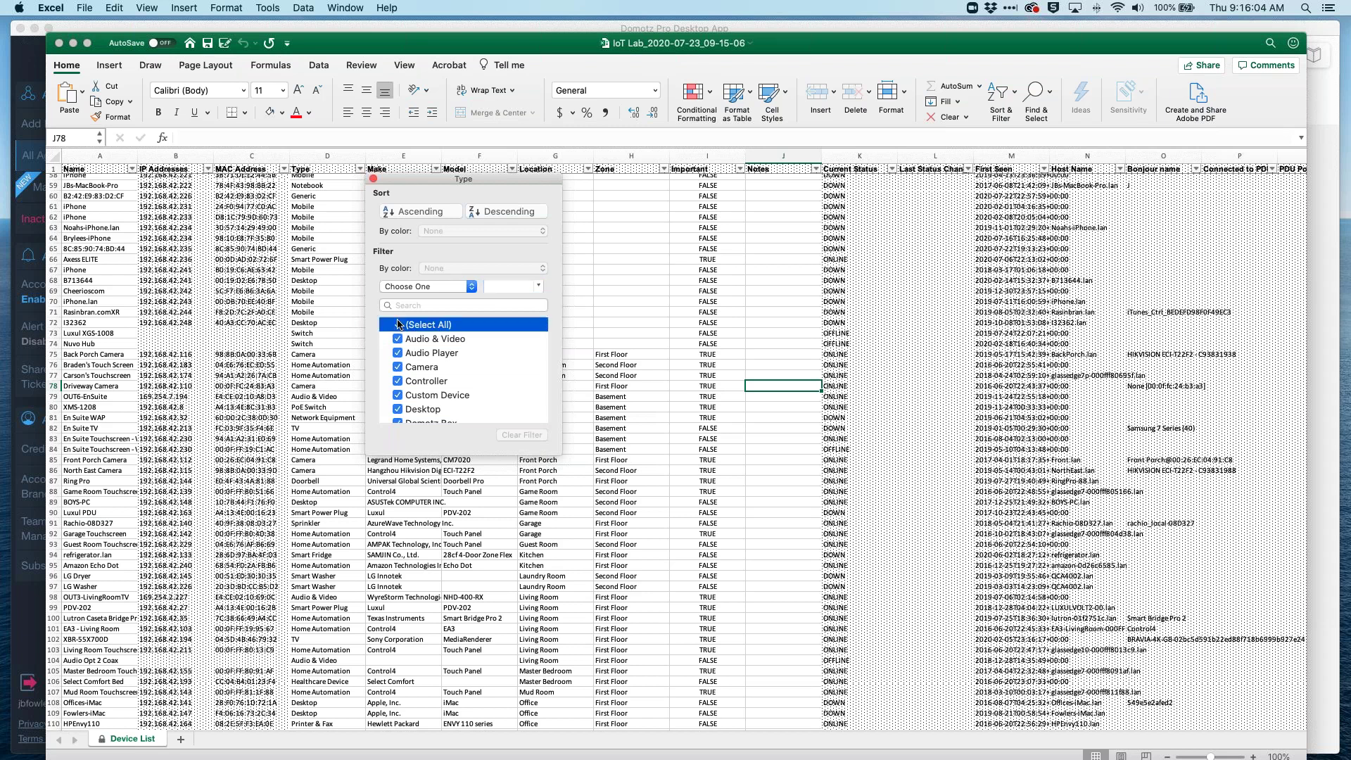
{"action": "left_click", "coordinate": [398, 324]}
{"action": "left_click", "coordinate": [399, 367]}
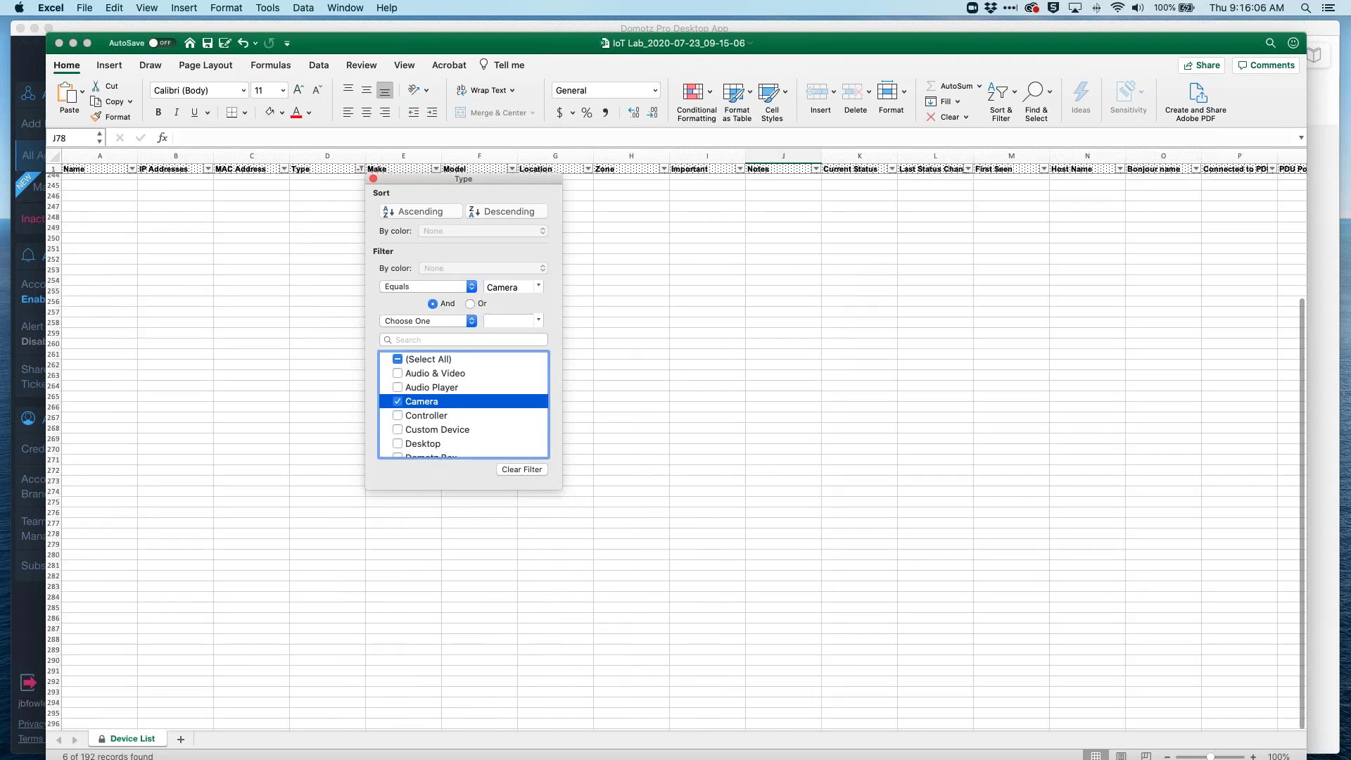
{"action": "left_click", "coordinate": [374, 178]}
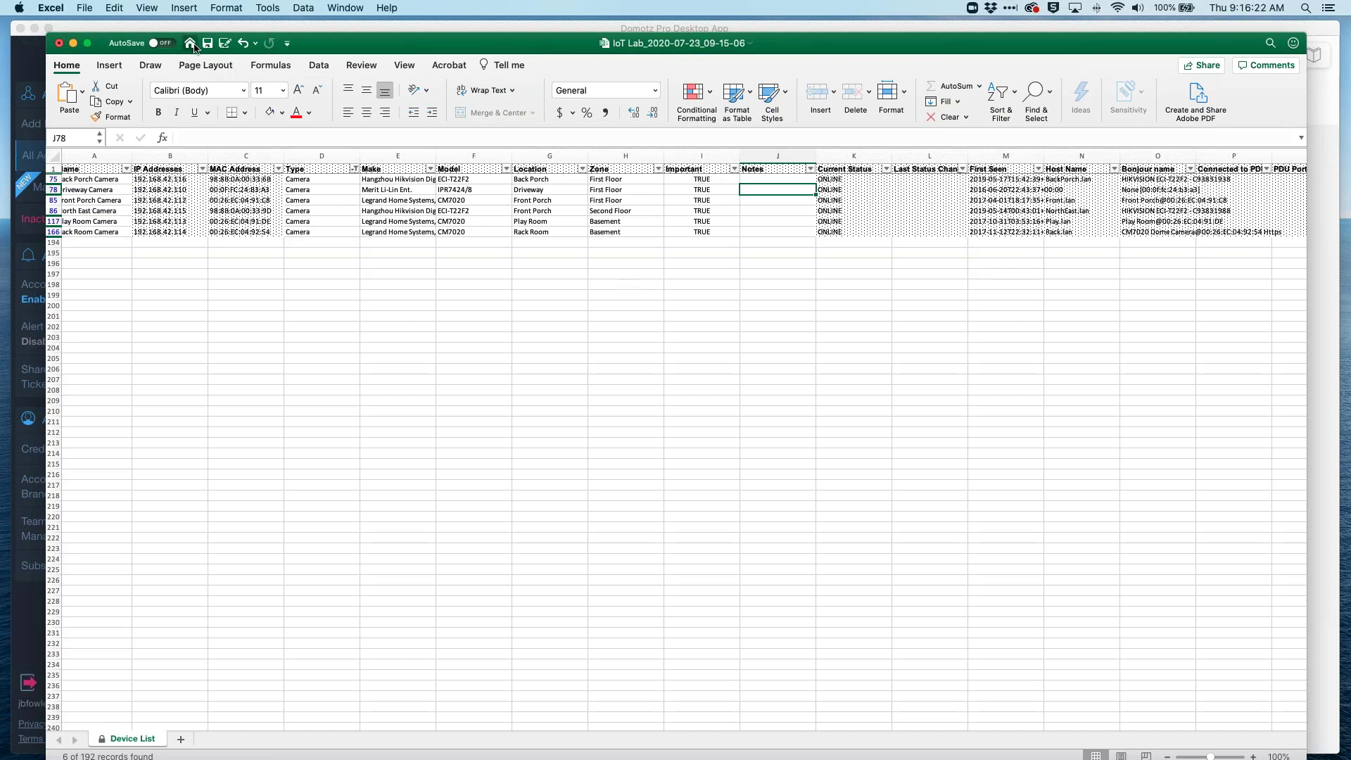
{"action": "left_click", "coordinate": [60, 44]}
Step: Close Excel without saving, then check Import / Export and scroll the IoT Lab device list
{"action": "left_click", "coordinate": [628, 125]}
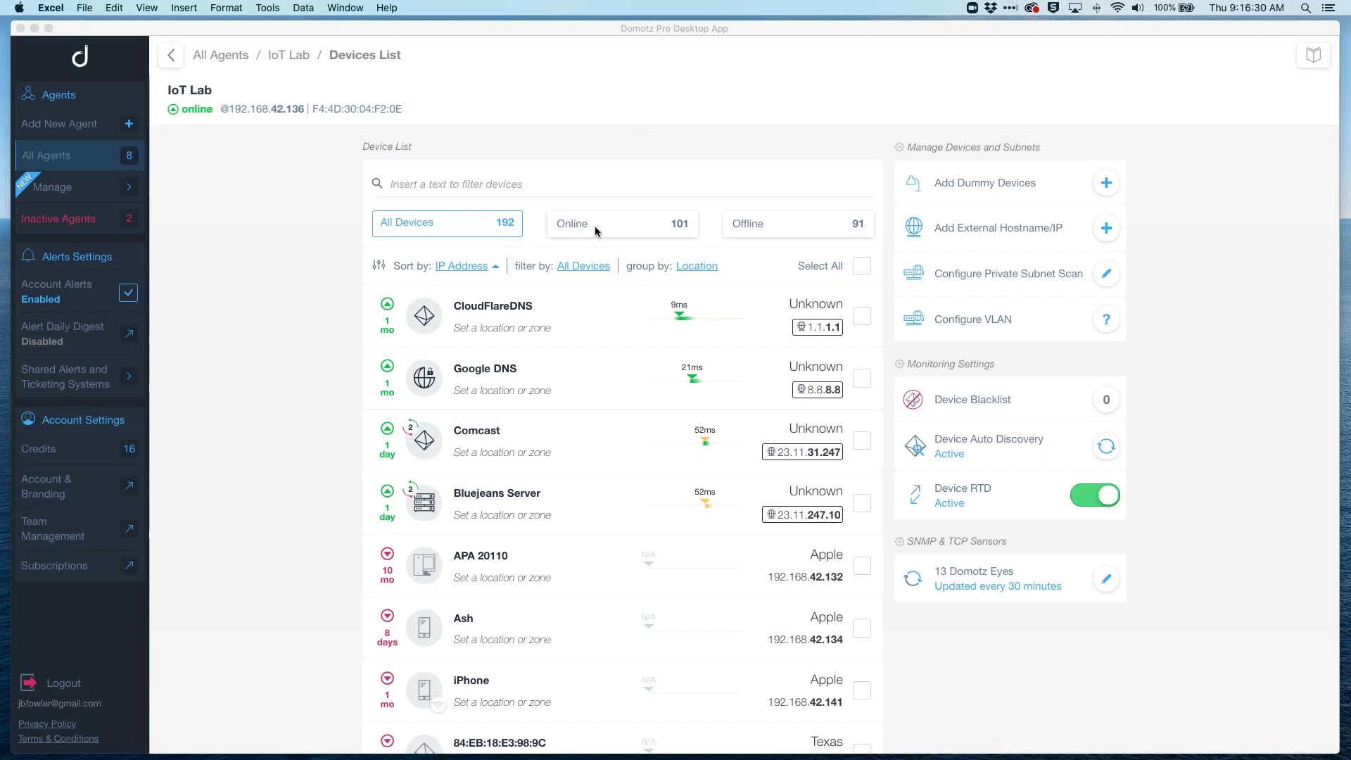
{"action": "left_click", "coordinate": [421, 64]}
{"action": "left_click", "coordinate": [238, 9]}
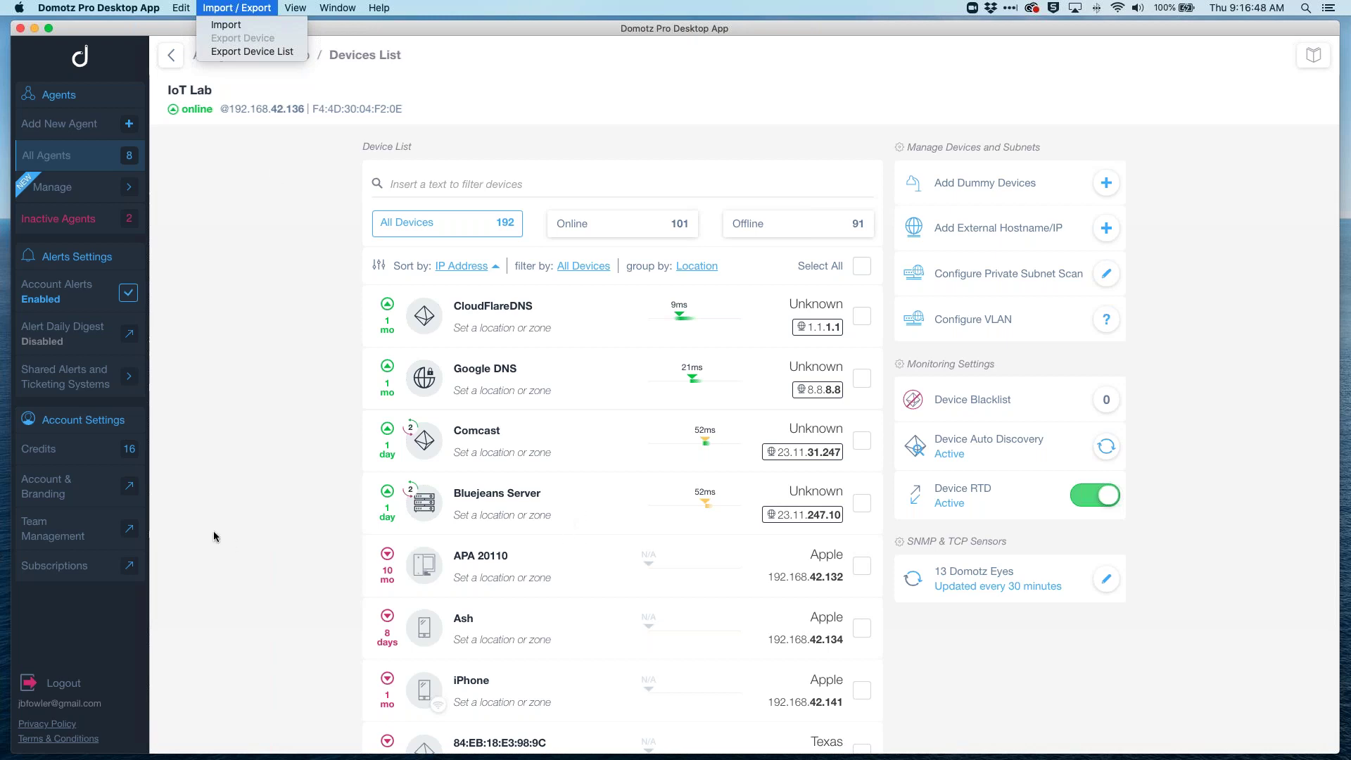
{"action": "left_click", "coordinate": [312, 608]}
{"action": "scroll", "coordinate": [313, 608], "scroll_direction": "down", "scroll_amount": 5}
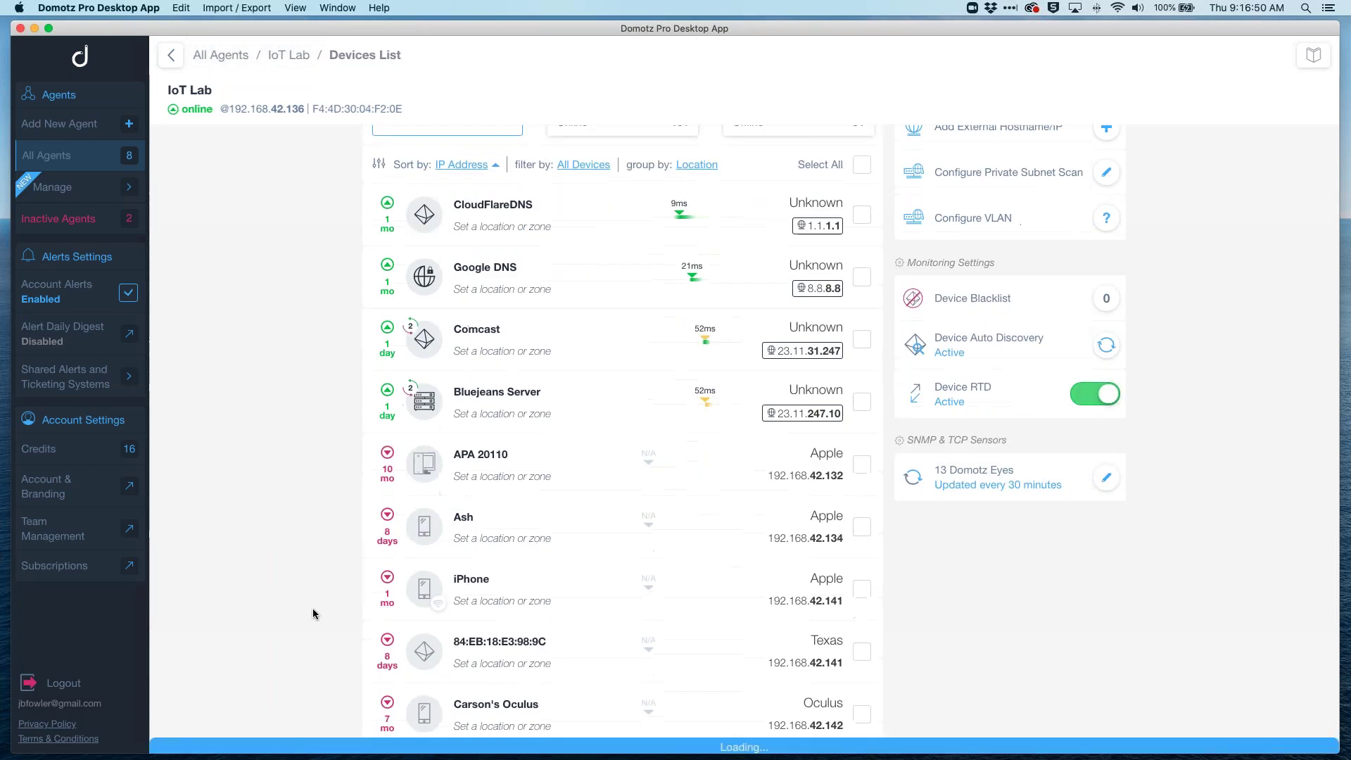
{"action": "scroll", "coordinate": [312, 608], "scroll_direction": "down", "scroll_amount": 8}
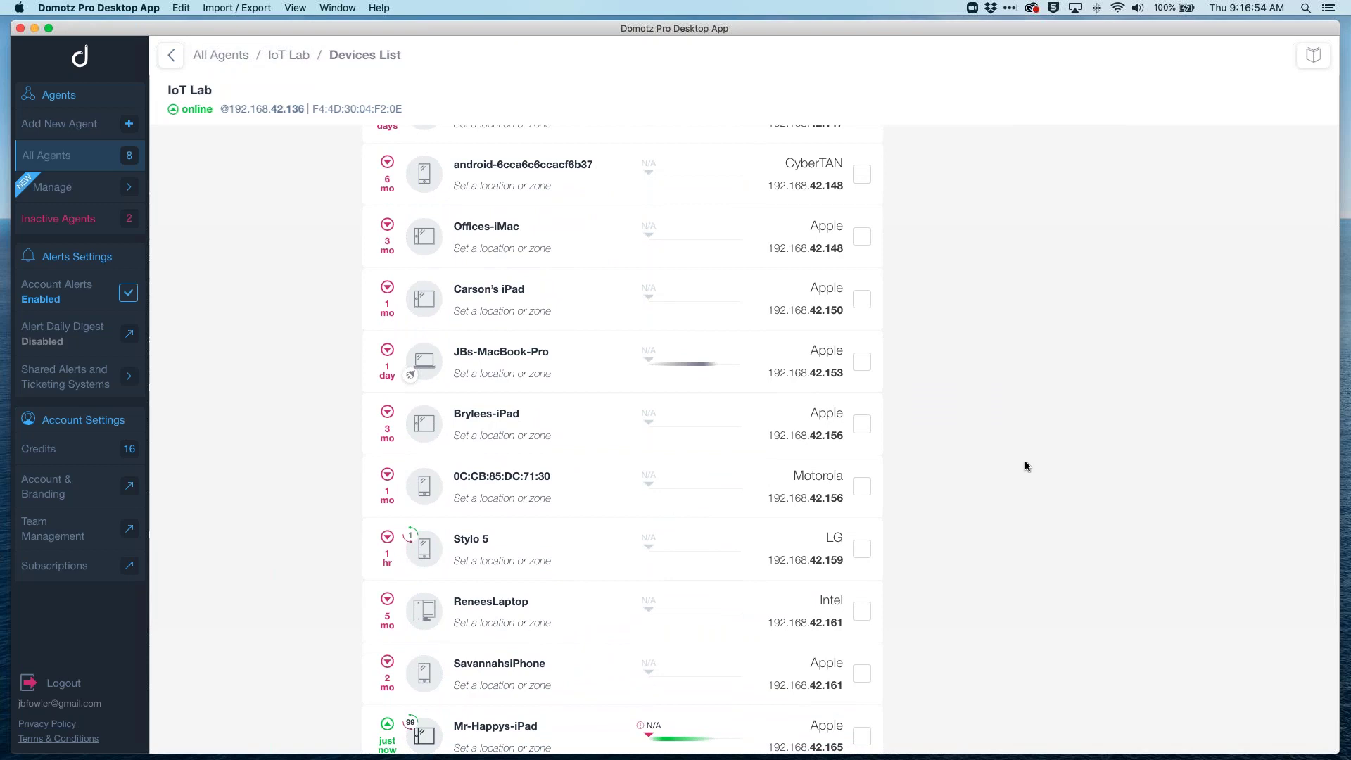
{"action": "scroll", "coordinate": [1005, 244], "scroll_direction": "up", "scroll_amount": 13}
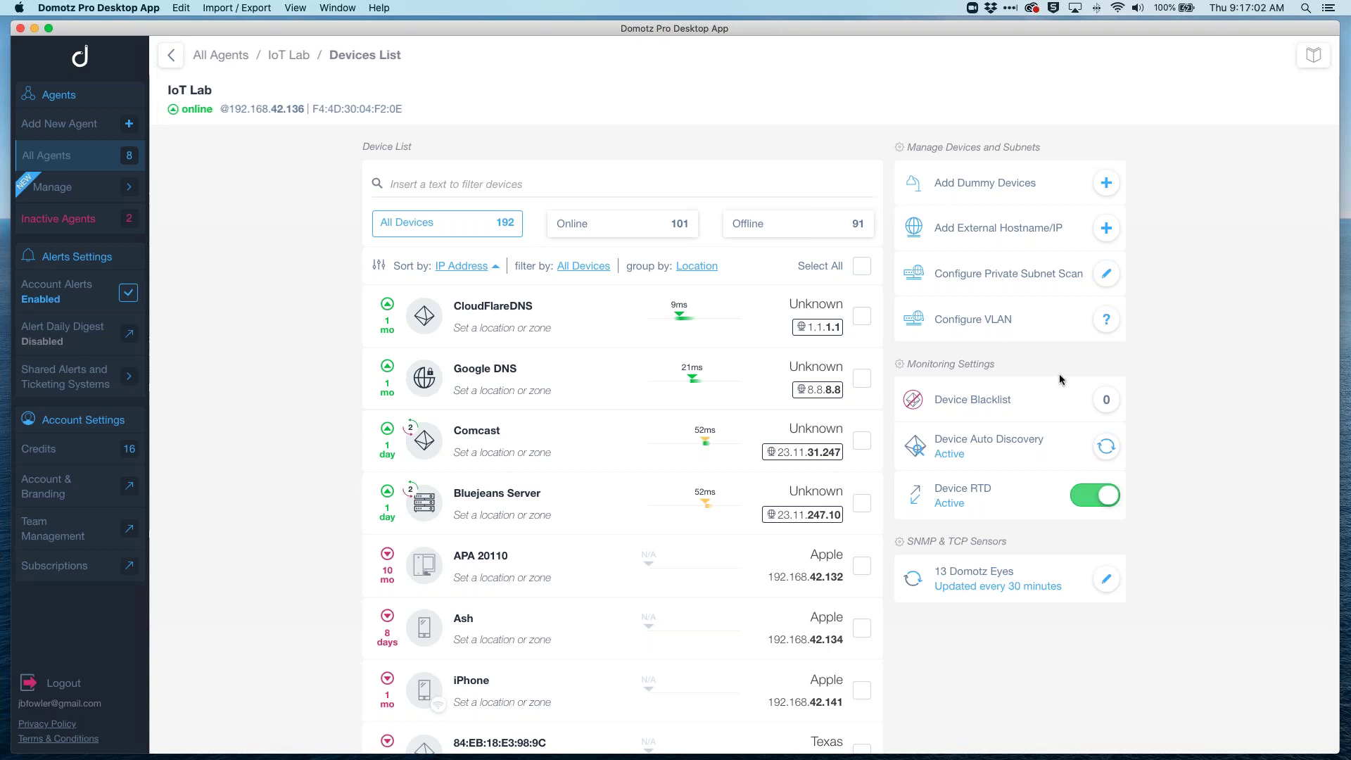
{"action": "left_click", "coordinate": [1107, 321]}
{"action": "scroll", "coordinate": [646, 444], "scroll_direction": "down", "scroll_amount": 5}
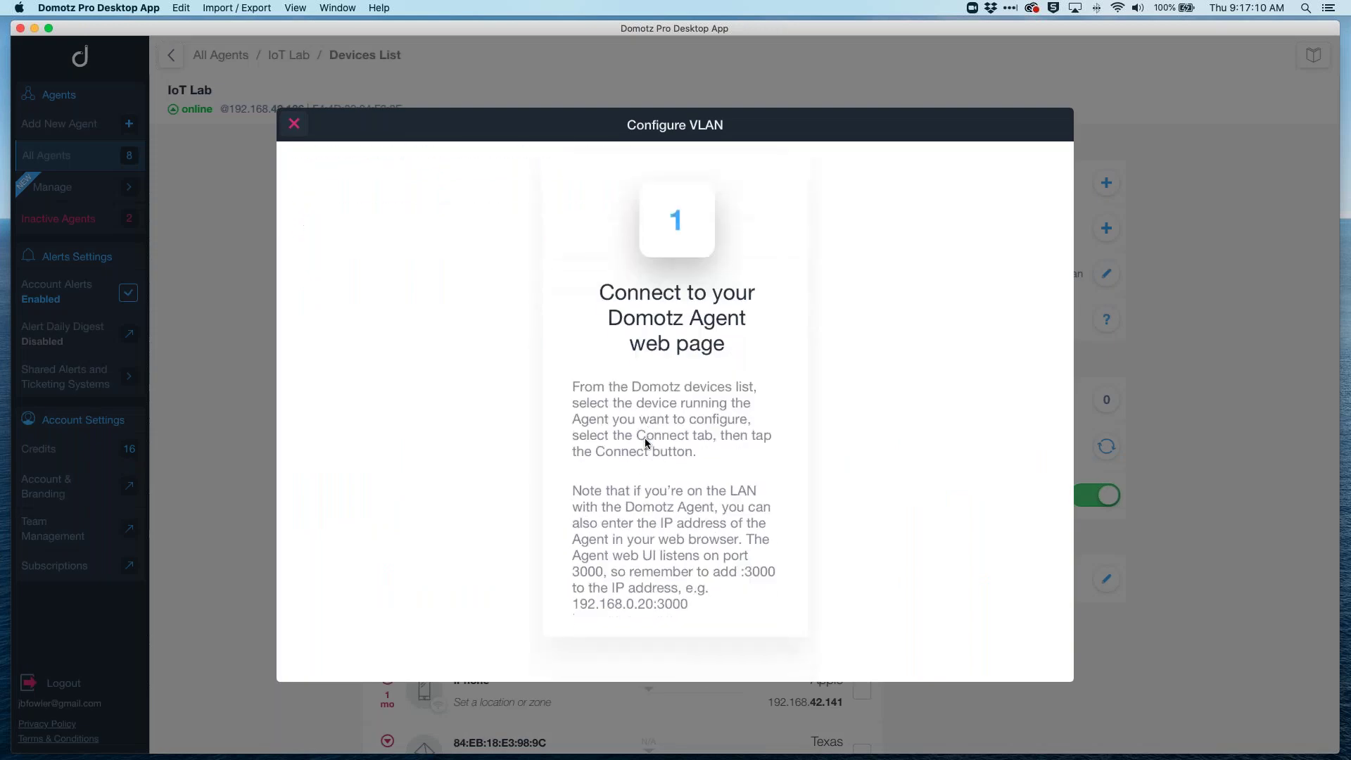
{"action": "scroll", "coordinate": [646, 443], "scroll_direction": "down", "scroll_amount": 5}
{"action": "scroll", "coordinate": [646, 443], "scroll_direction": "up", "scroll_amount": 7}
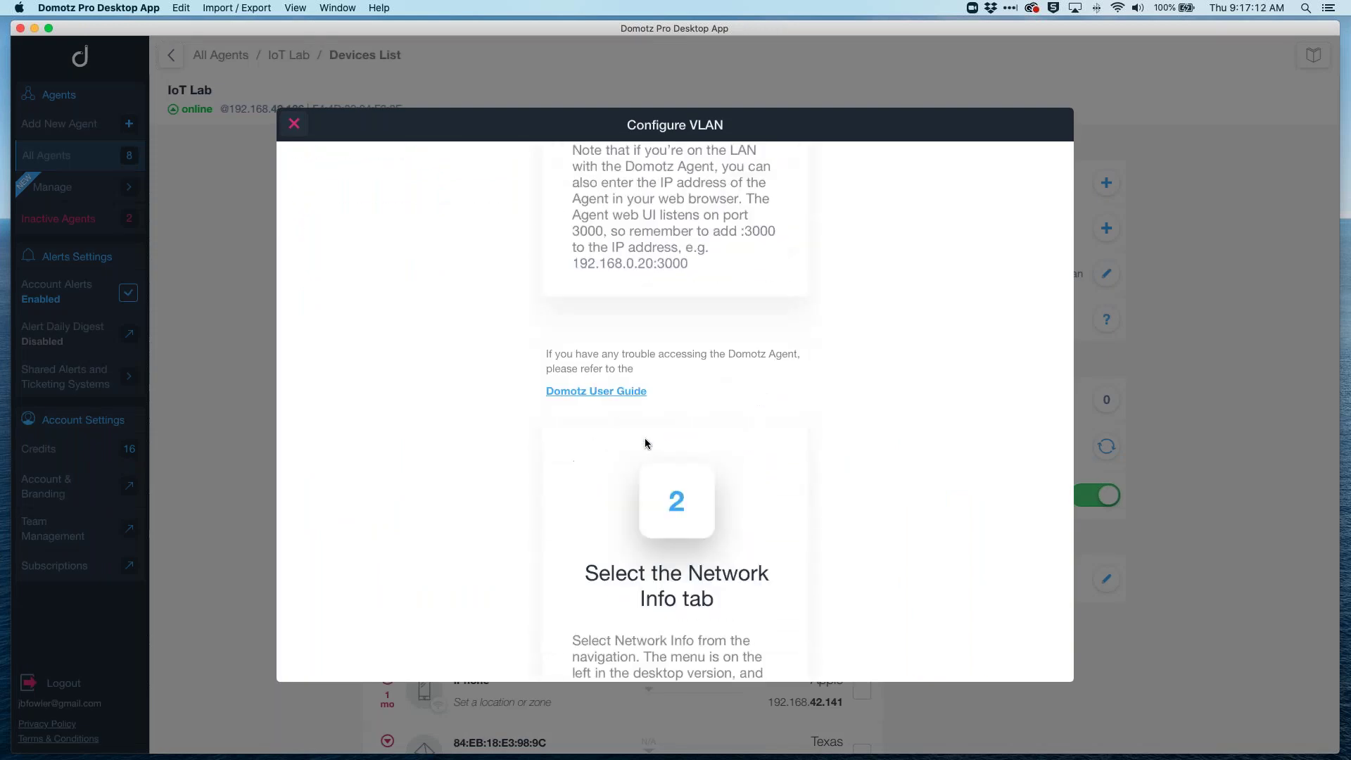
{"action": "scroll", "coordinate": [646, 442], "scroll_direction": "down", "scroll_amount": 5}
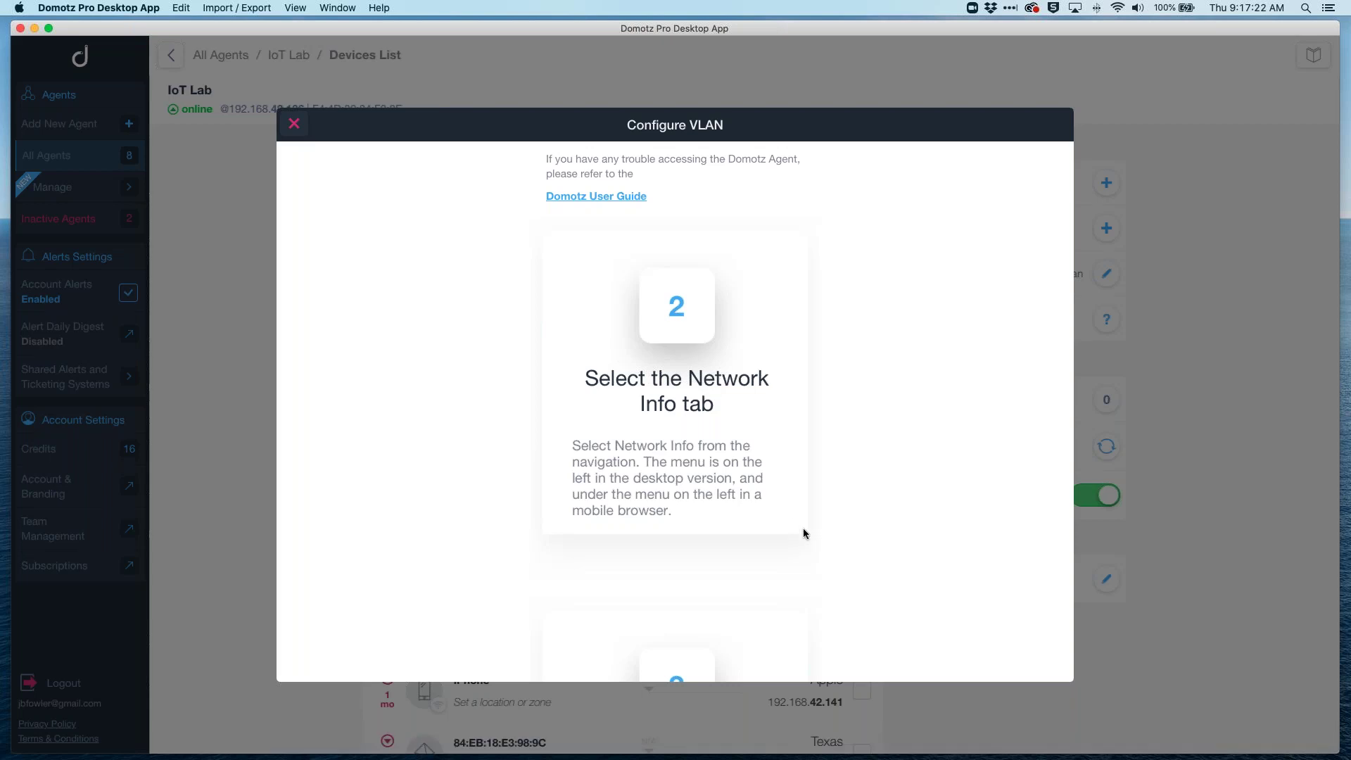
{"action": "scroll", "coordinate": [805, 534], "scroll_direction": "down", "scroll_amount": 5}
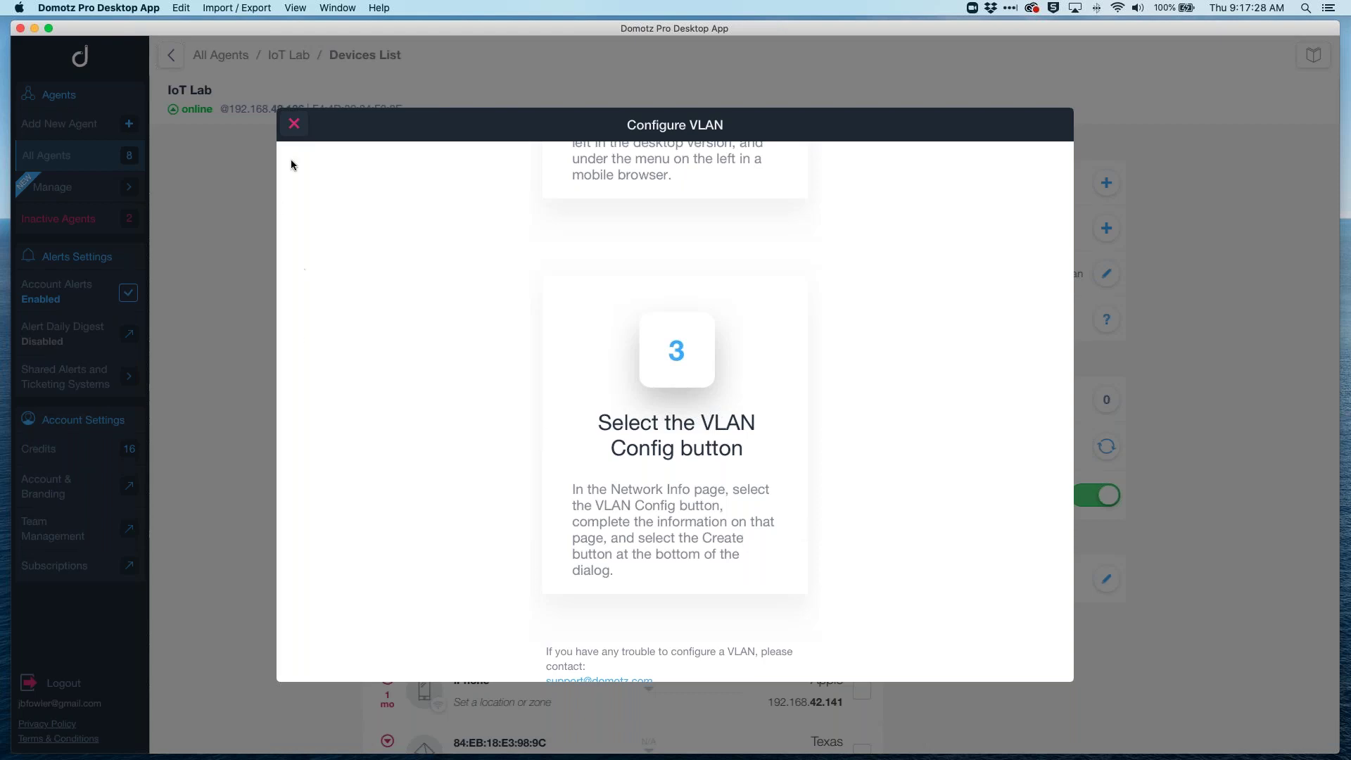
{"action": "left_click", "coordinate": [295, 126]}
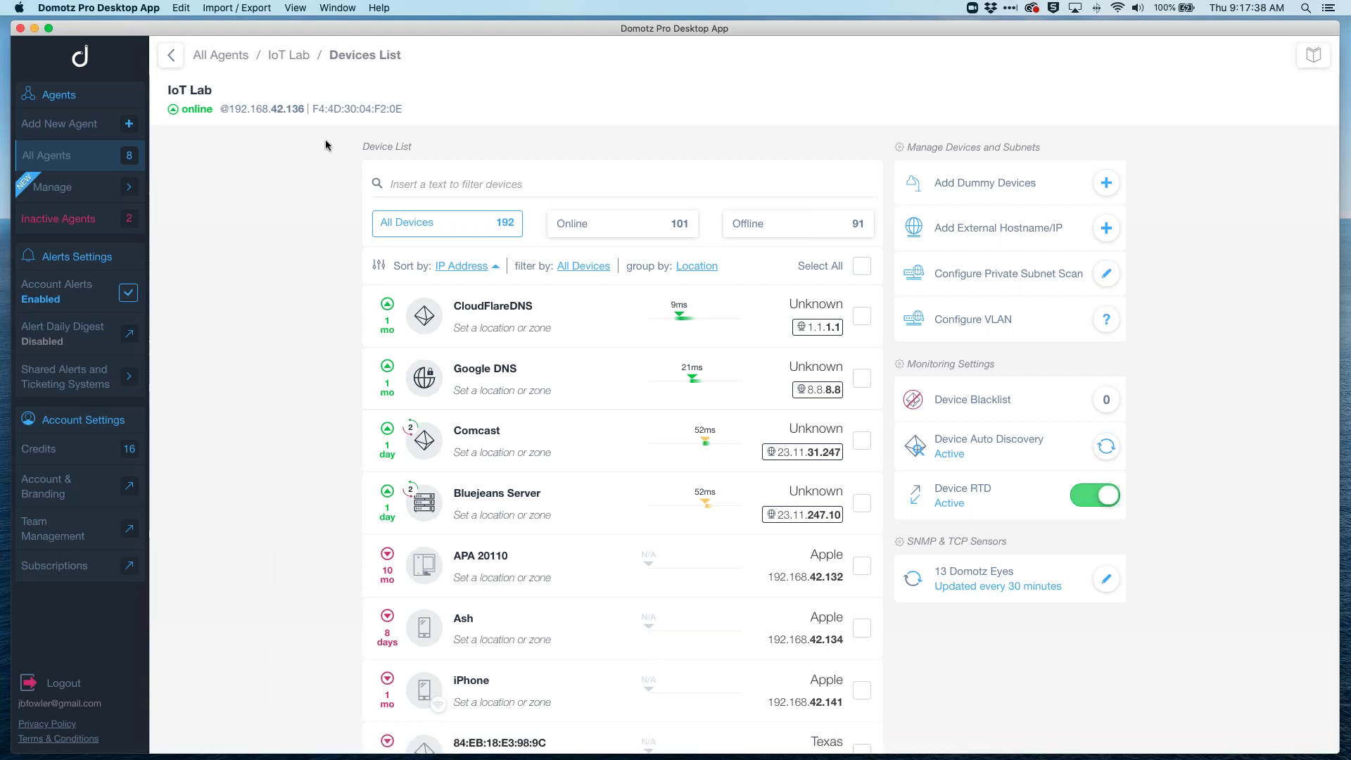
{"action": "scroll", "coordinate": [815, 586], "scroll_direction": "down", "scroll_amount": 2}
{"action": "scroll", "coordinate": [815, 586], "scroll_direction": "down", "scroll_amount": 1}
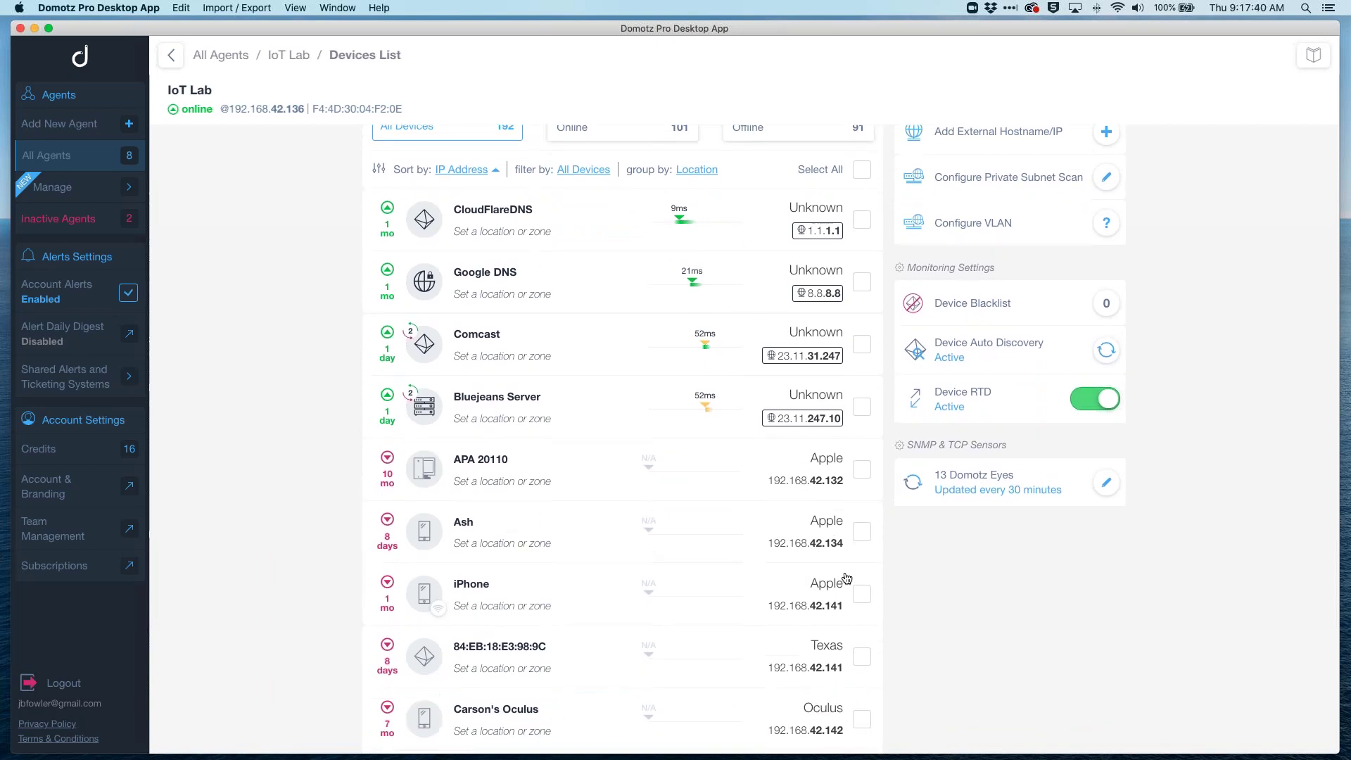
{"action": "left_click", "coordinate": [1106, 177]}
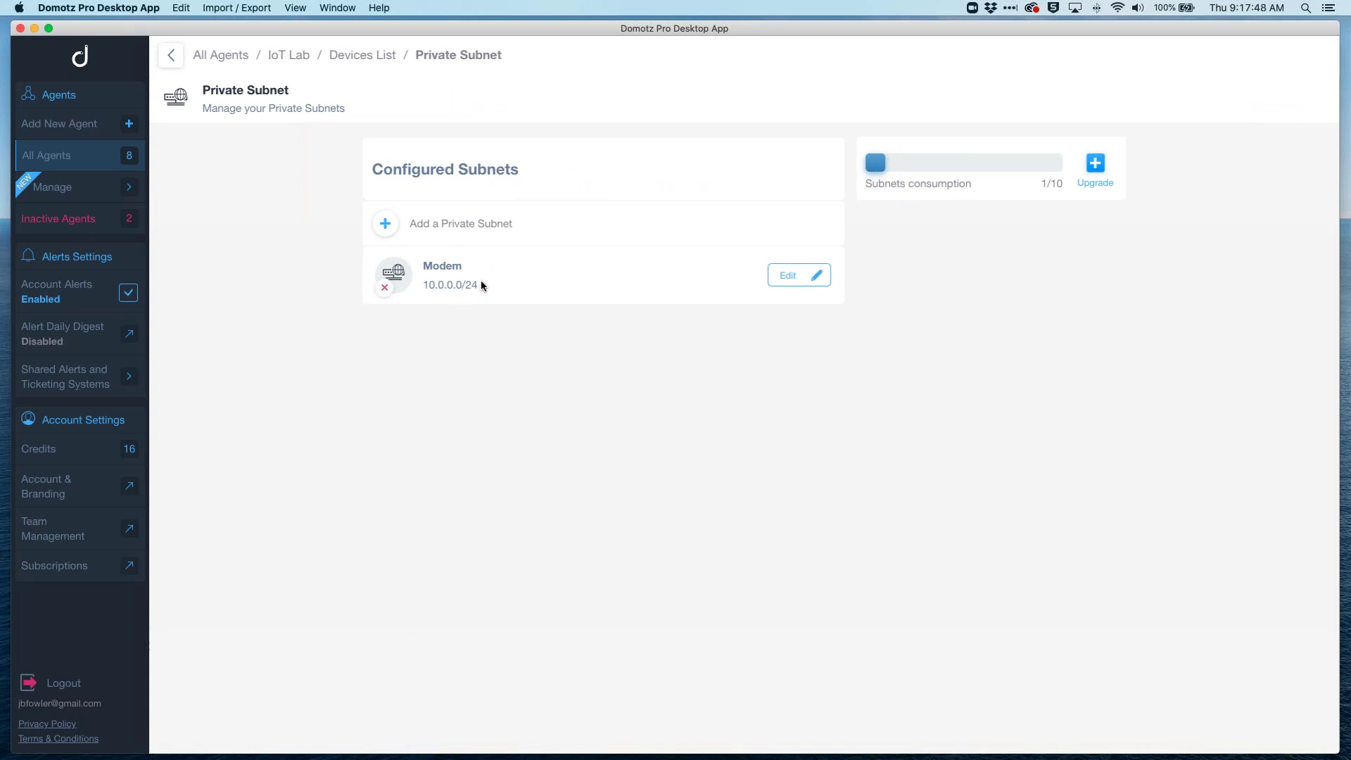
{"action": "left_click", "coordinate": [362, 55]}
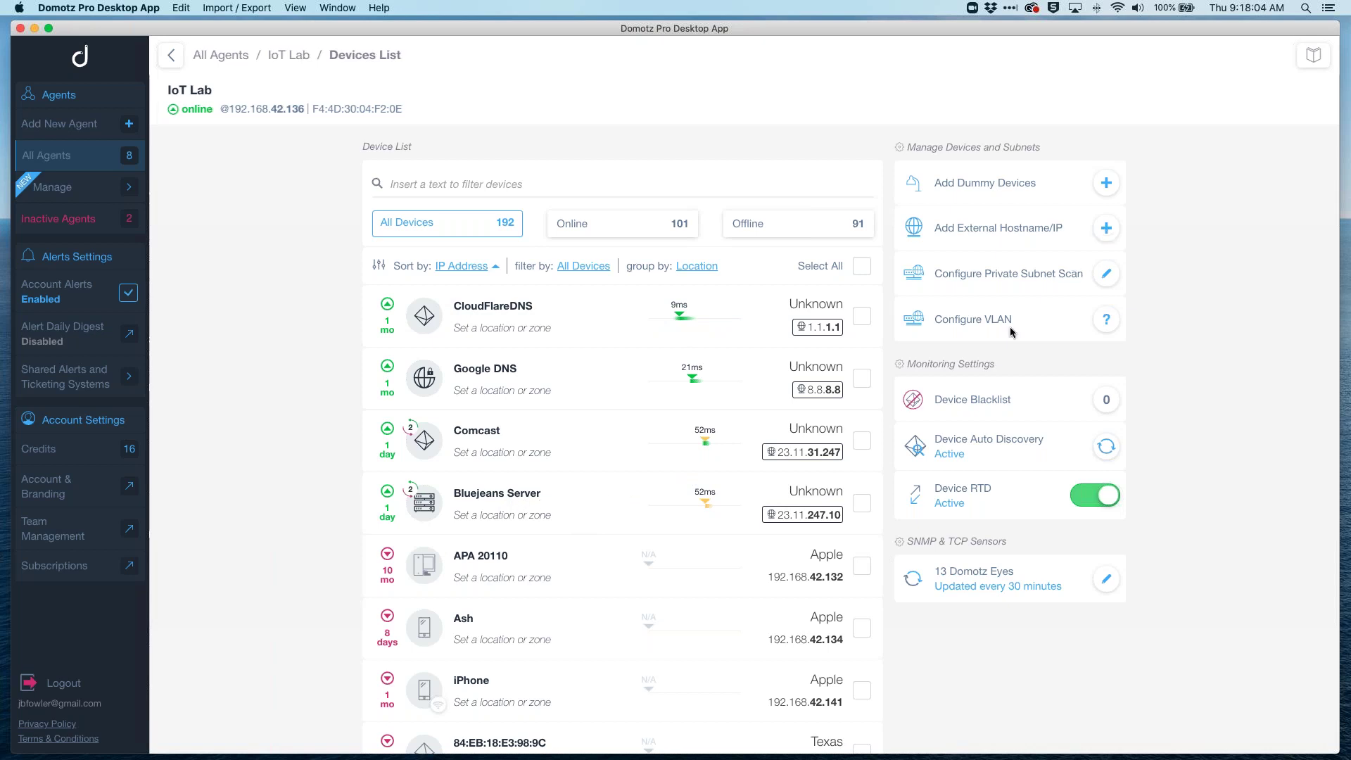
Step: View Bluejeans Server's ping history over one month, zoom into late June, then seven days
{"action": "mouse_move", "coordinate": [722, 495]}
{"action": "left_click", "coordinate": [710, 505]}
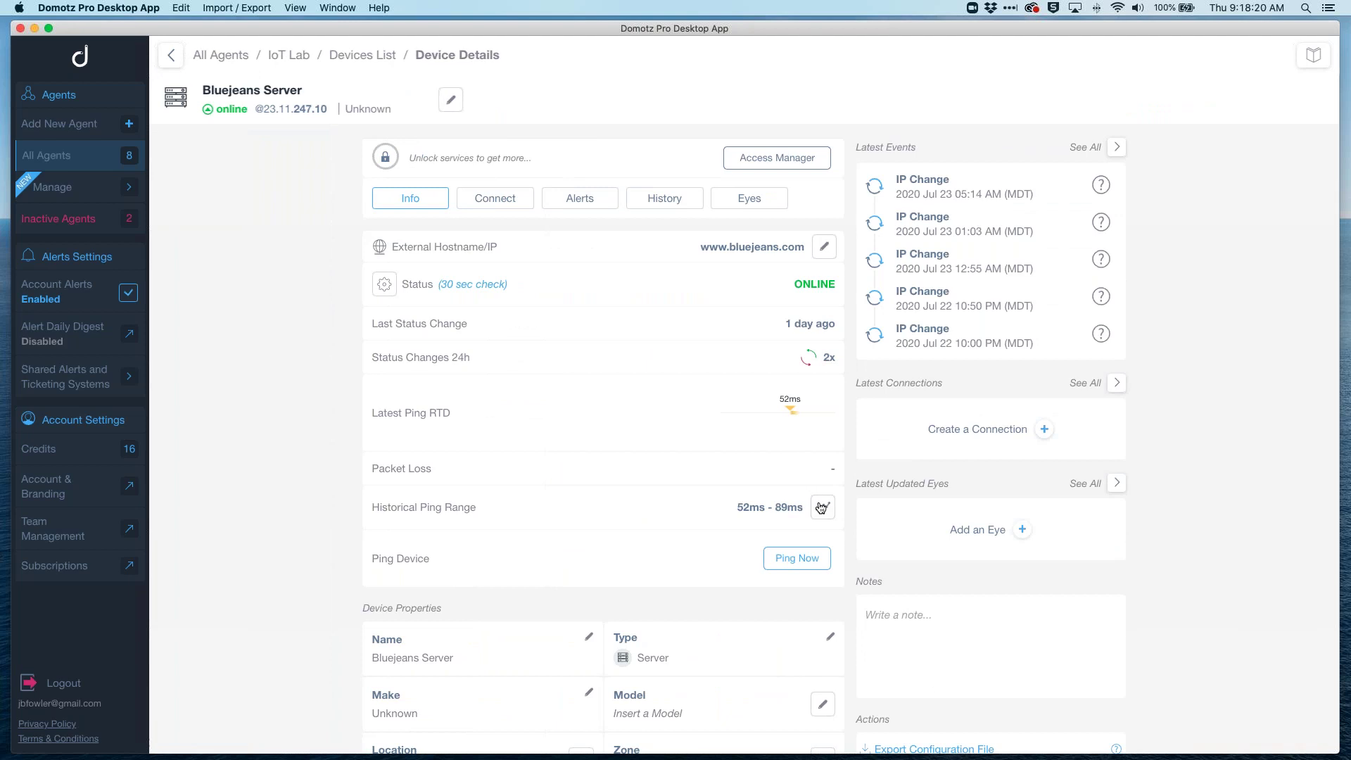
{"action": "left_click", "coordinate": [822, 506]}
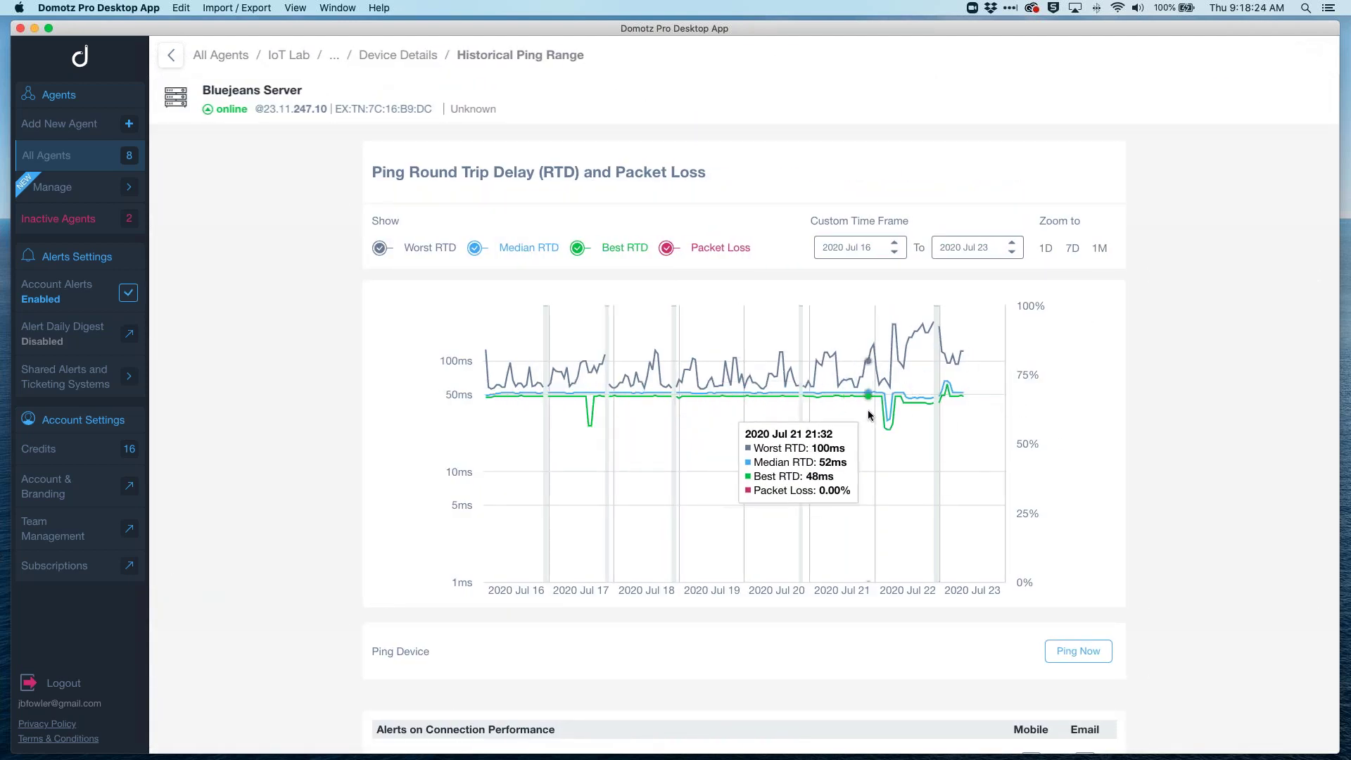
{"action": "left_click", "coordinate": [1101, 249]}
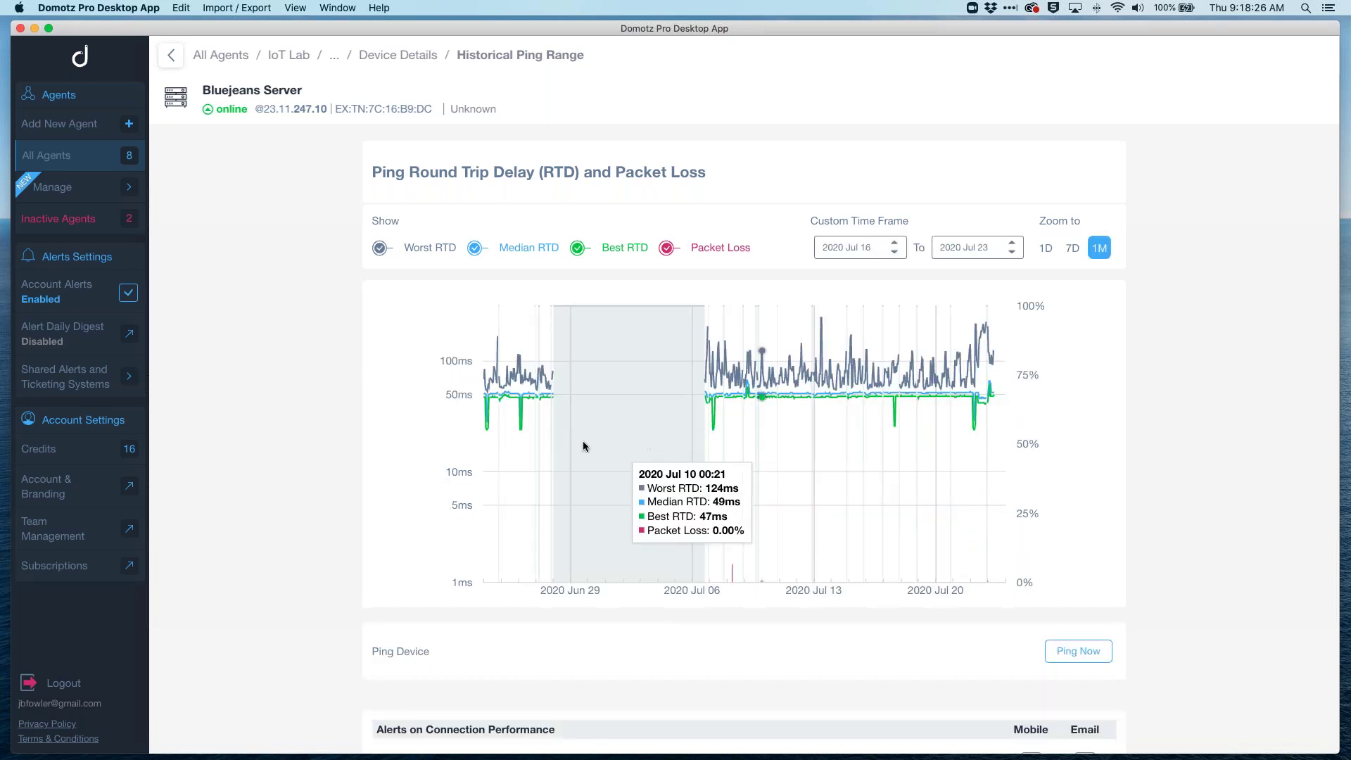
{"action": "left_click_drag", "start_coordinate": [528, 432], "coordinate": [762, 425]}
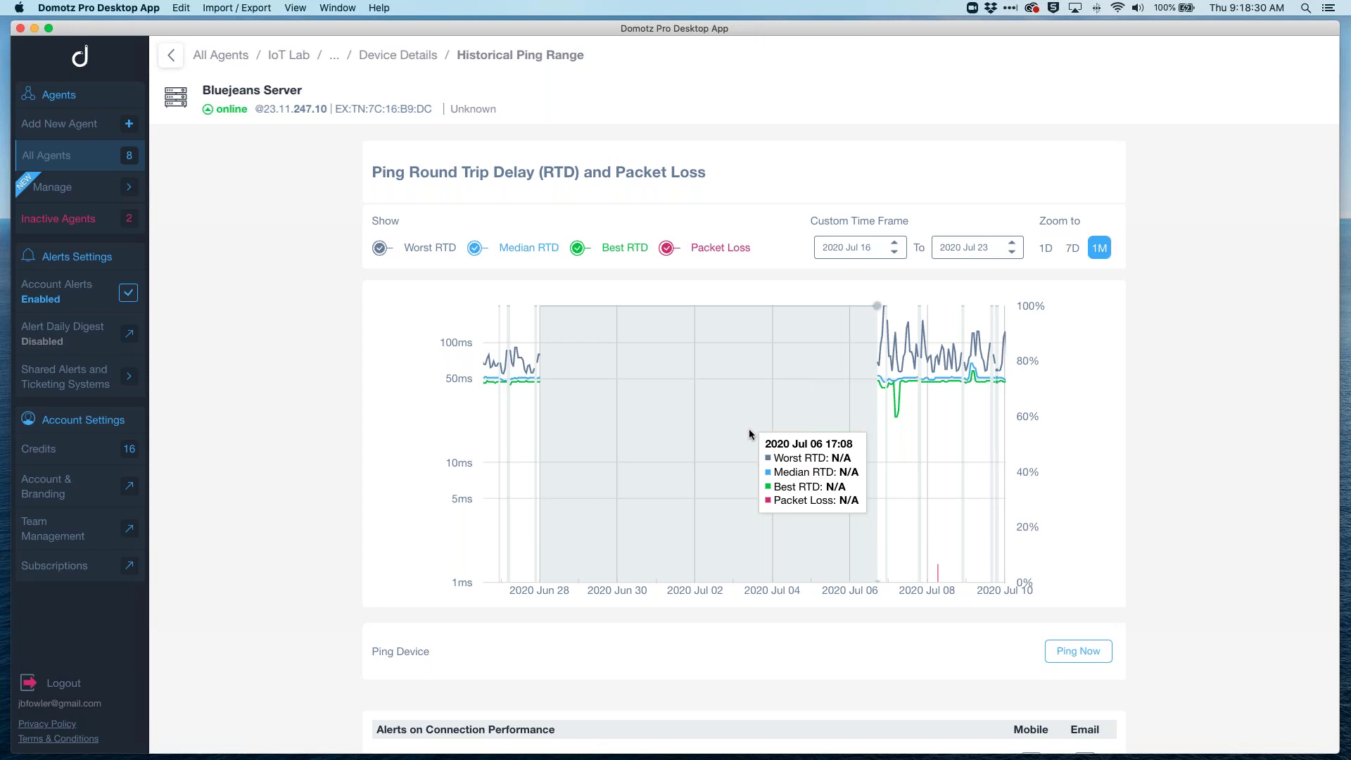
{"action": "left_click", "coordinate": [1069, 248]}
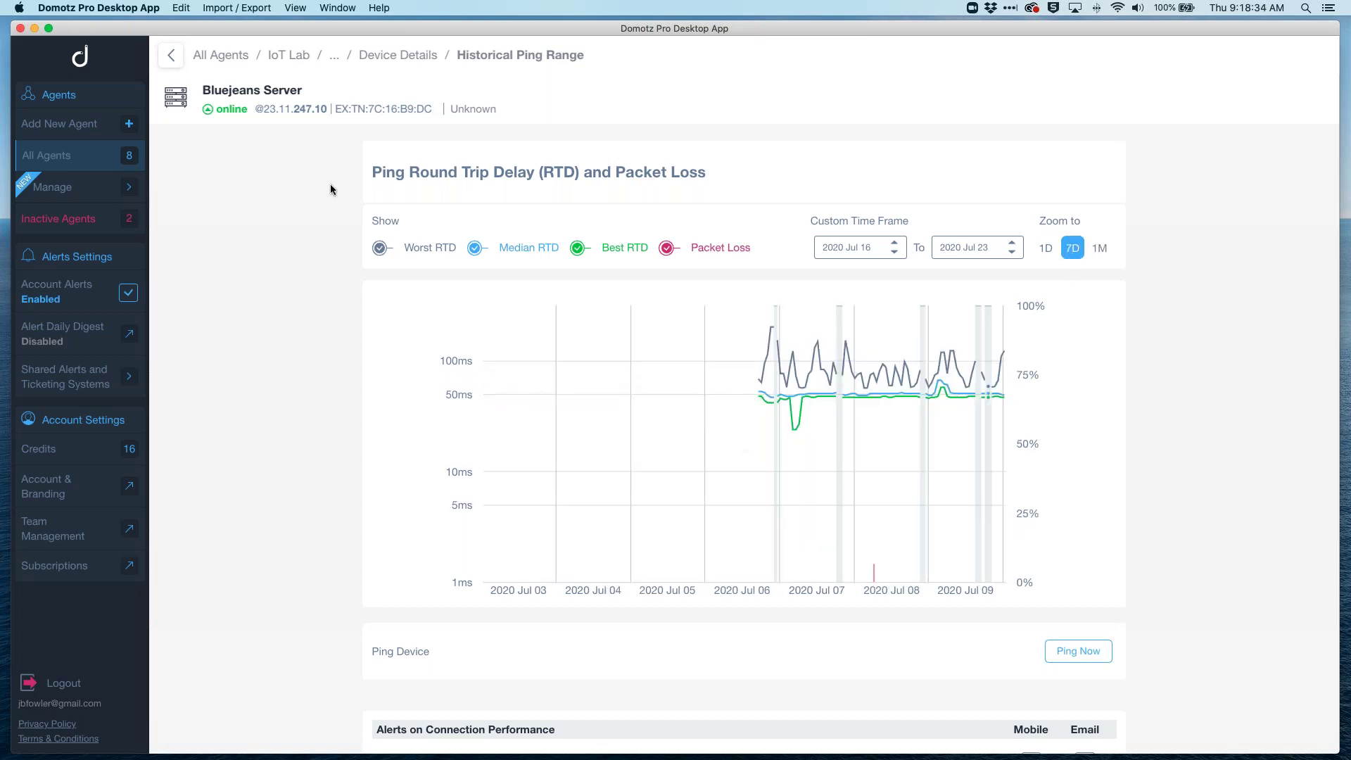
Step: Go back to the IoT Lab dashboard and open the Network Topology map
{"action": "left_click", "coordinate": [397, 55]}
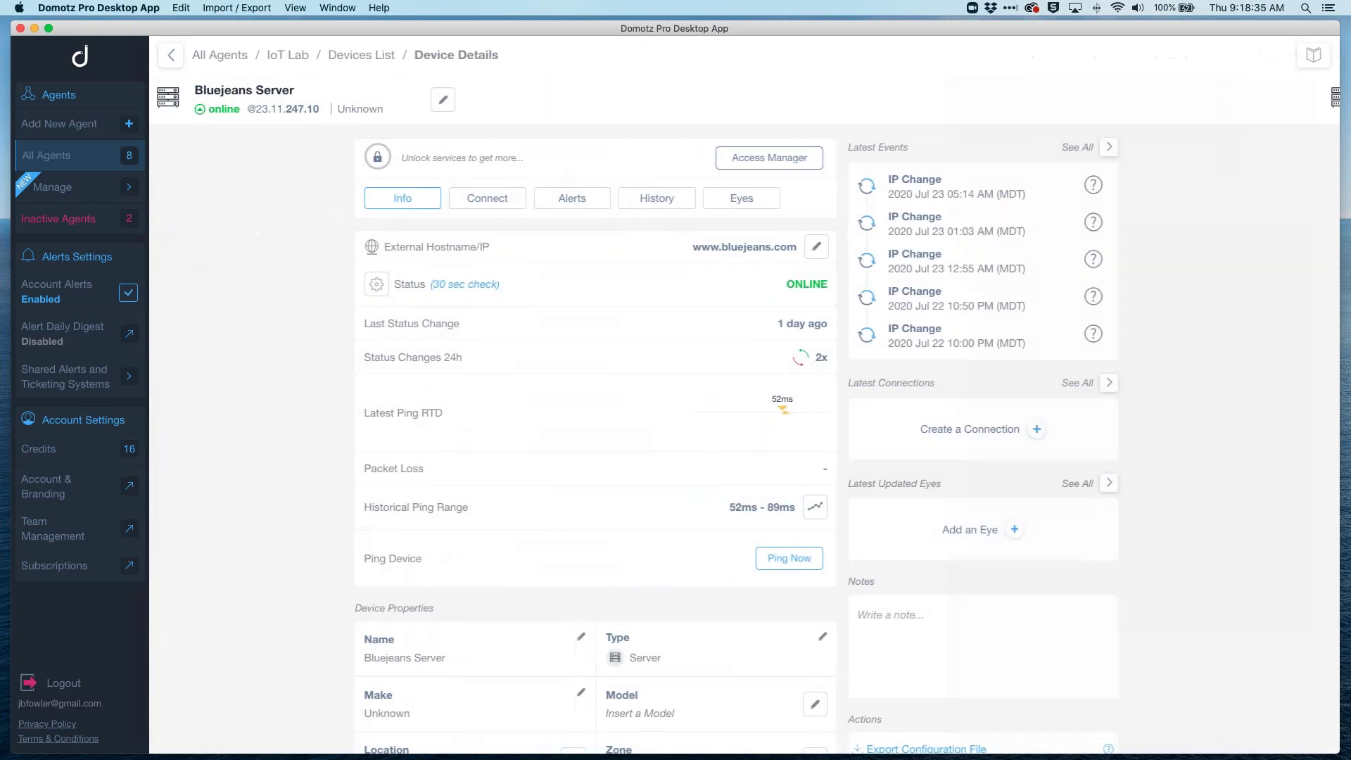
{"action": "left_click", "coordinate": [288, 54]}
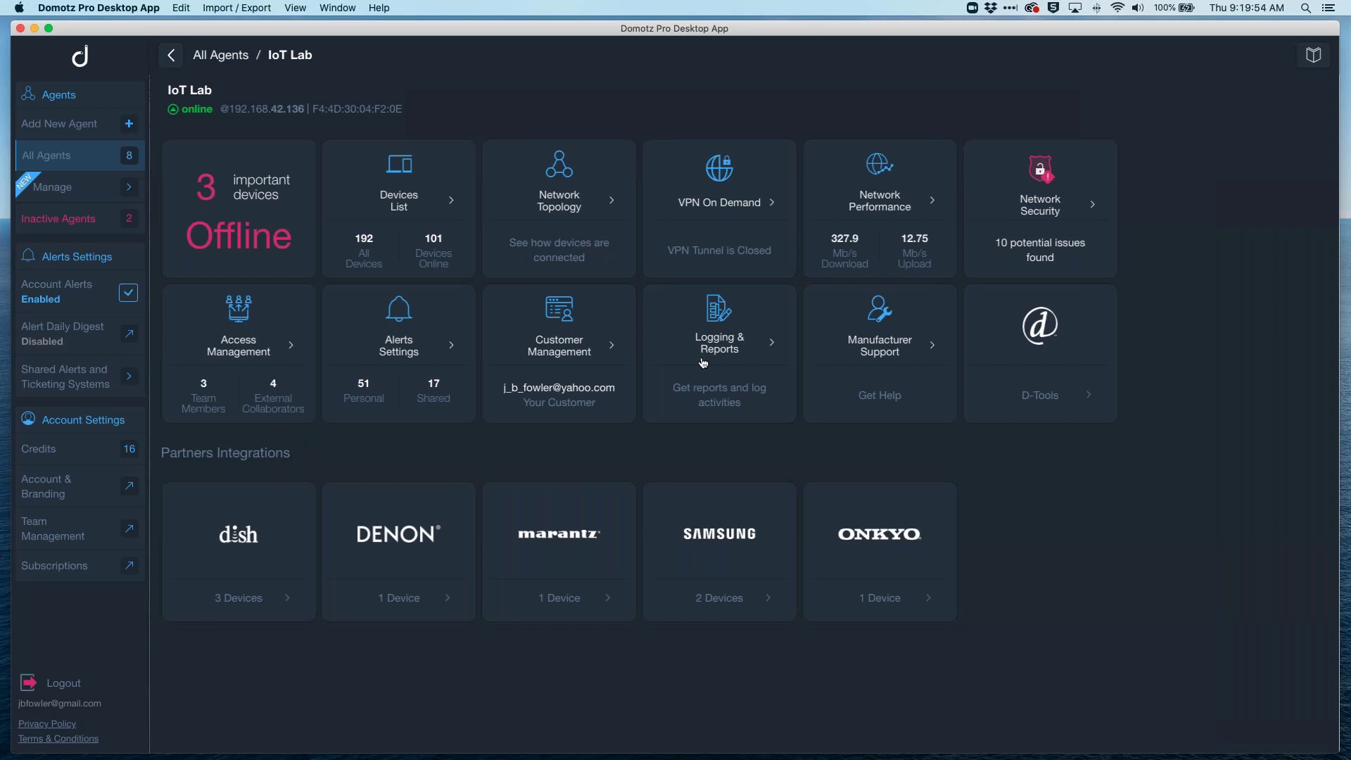
{"action": "left_click", "coordinate": [568, 201]}
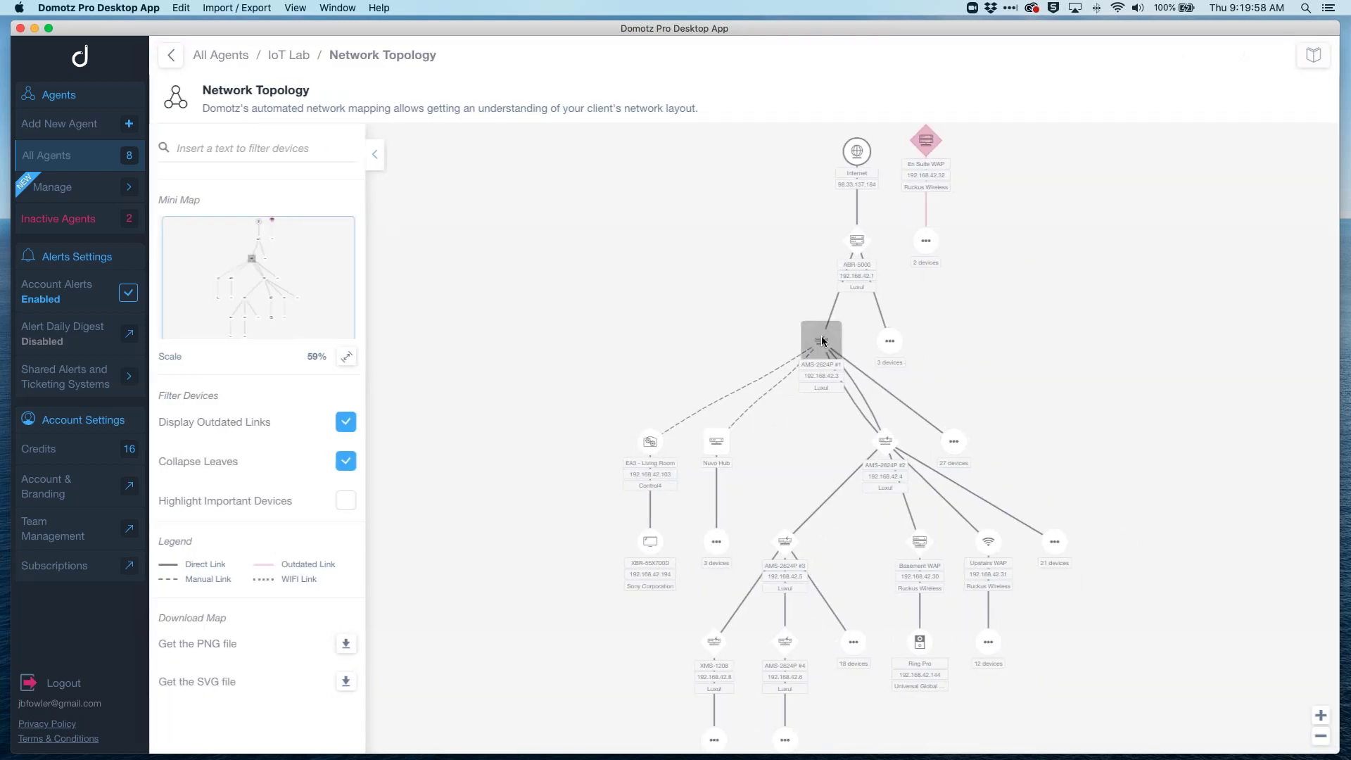
Step: Open AMS-2624P #1's interfaces and check the Nuvo Hub link's bandwidth and errors
{"action": "left_click", "coordinate": [823, 341]}
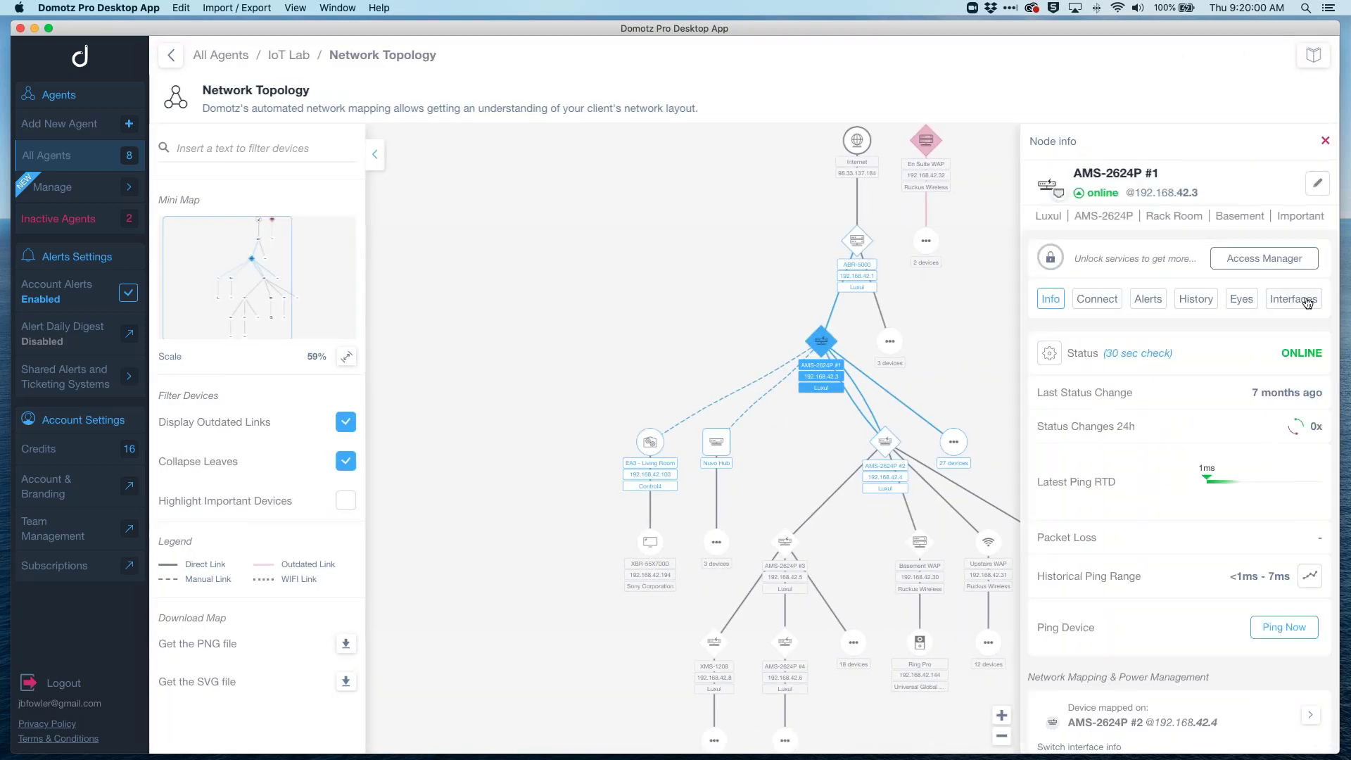
{"action": "left_click", "coordinate": [1307, 302]}
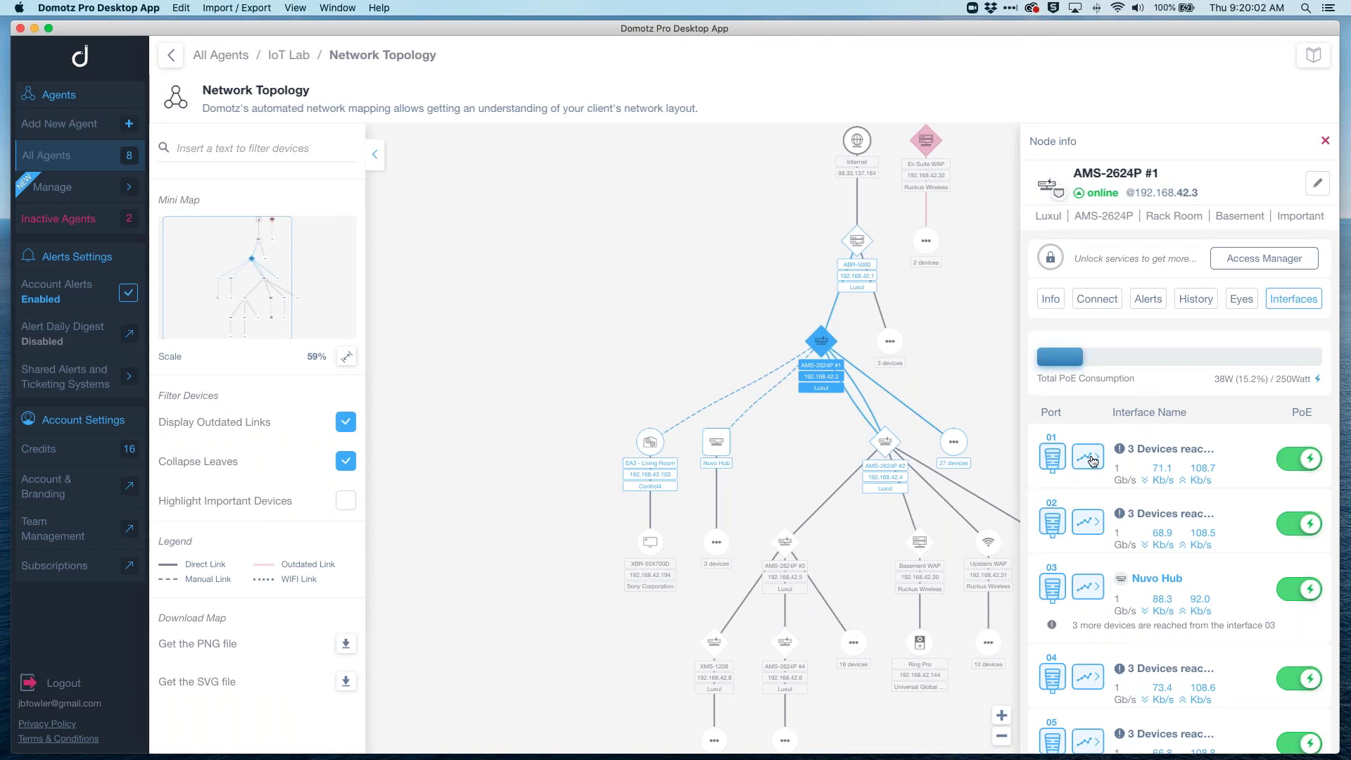
{"action": "left_click", "coordinate": [1090, 587]}
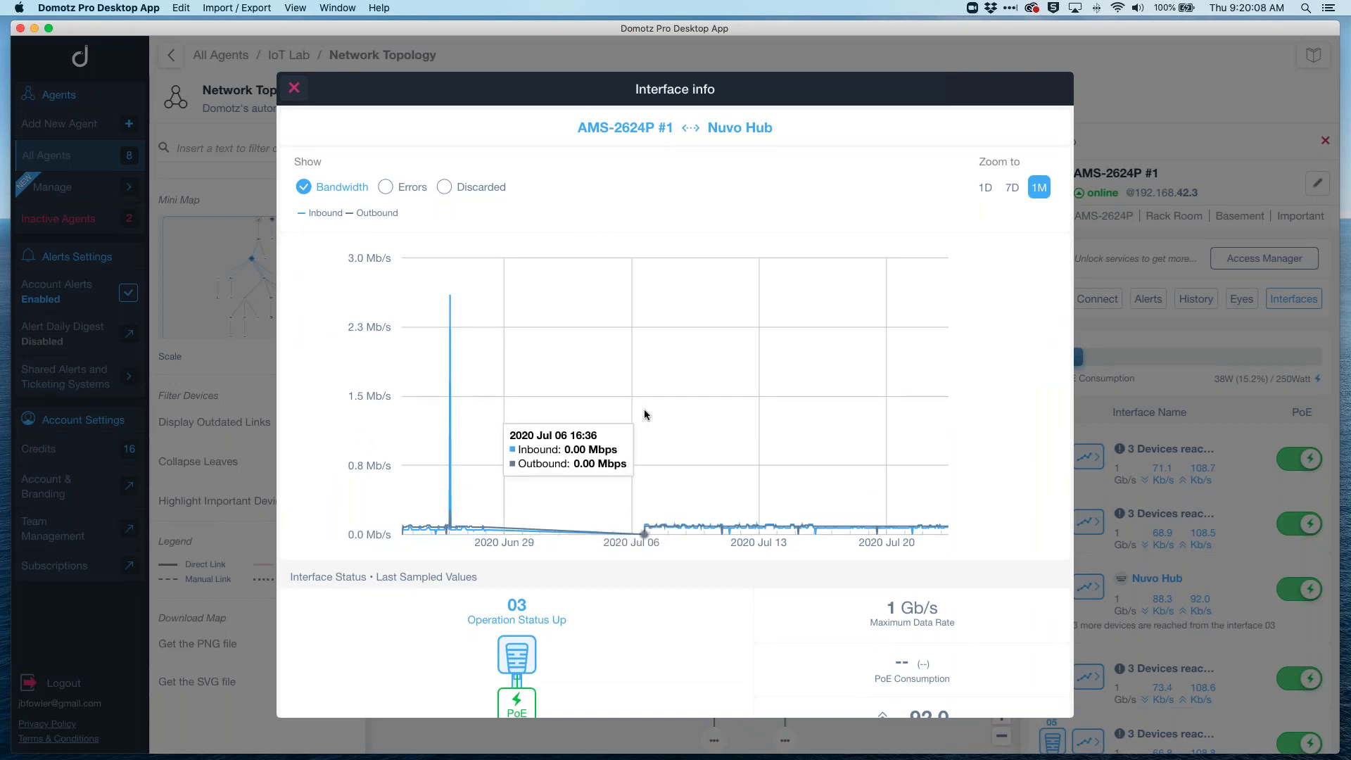
{"action": "left_click", "coordinate": [386, 187]}
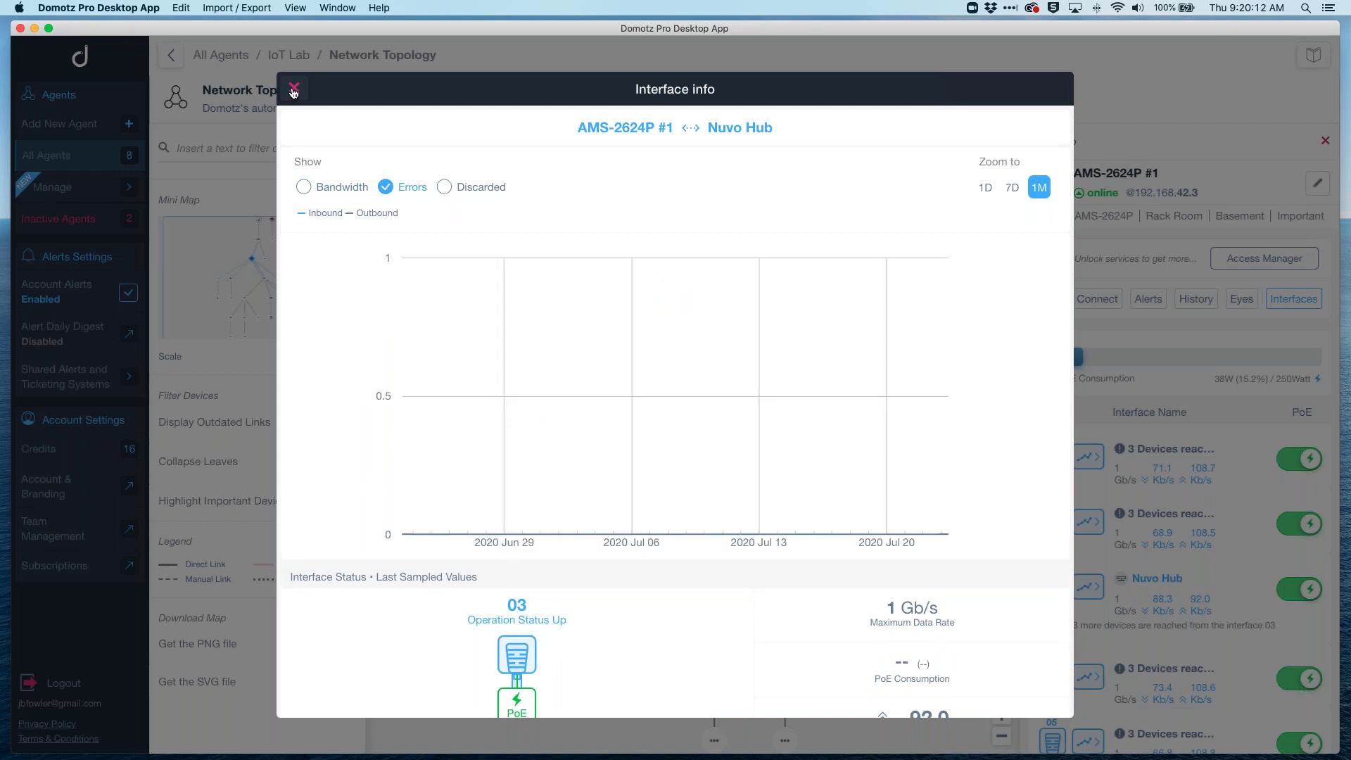
{"action": "left_click", "coordinate": [294, 88]}
{"action": "scroll", "coordinate": [1288, 560], "scroll_direction": "down", "scroll_amount": 15}
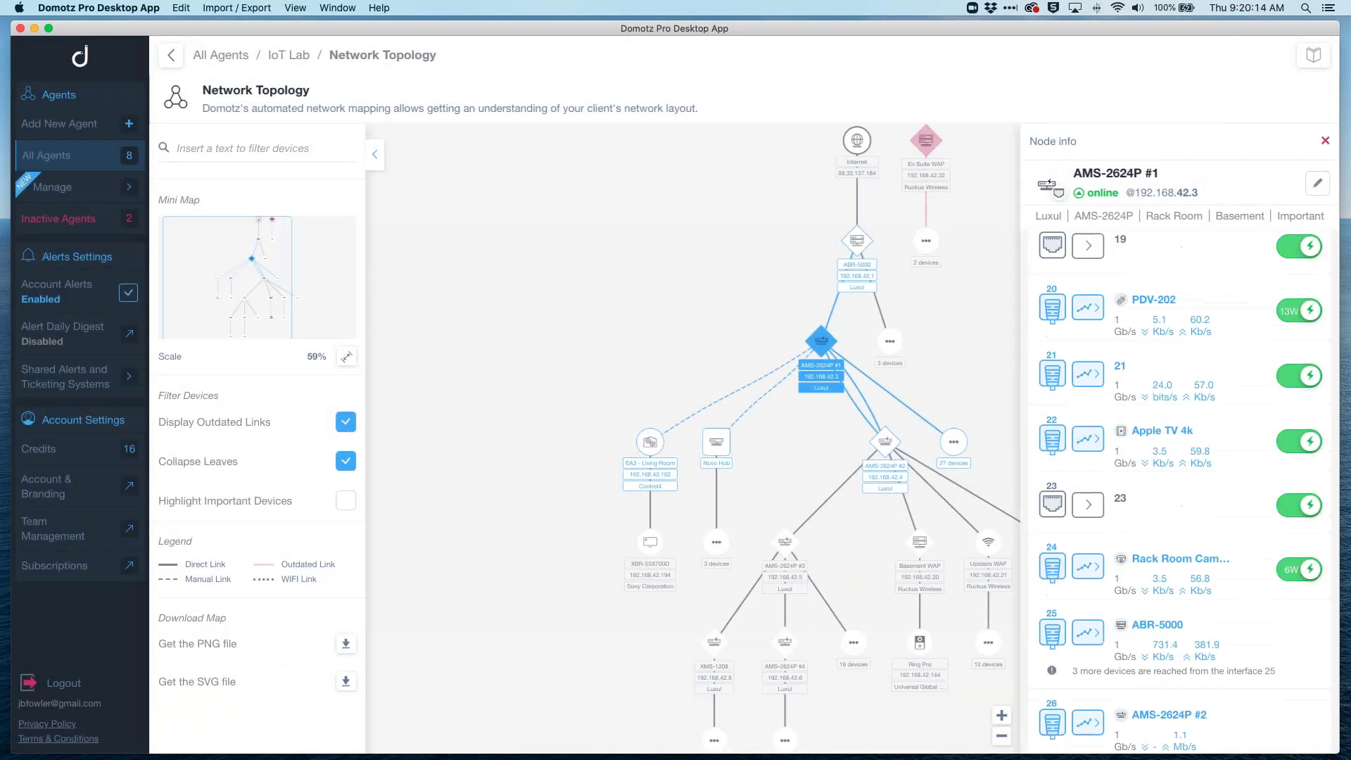
Step: Check the AMS-2624P #2 link's errors and discarded packets, then return to the IoT Lab dashboard
{"action": "left_click", "coordinate": [1088, 720]}
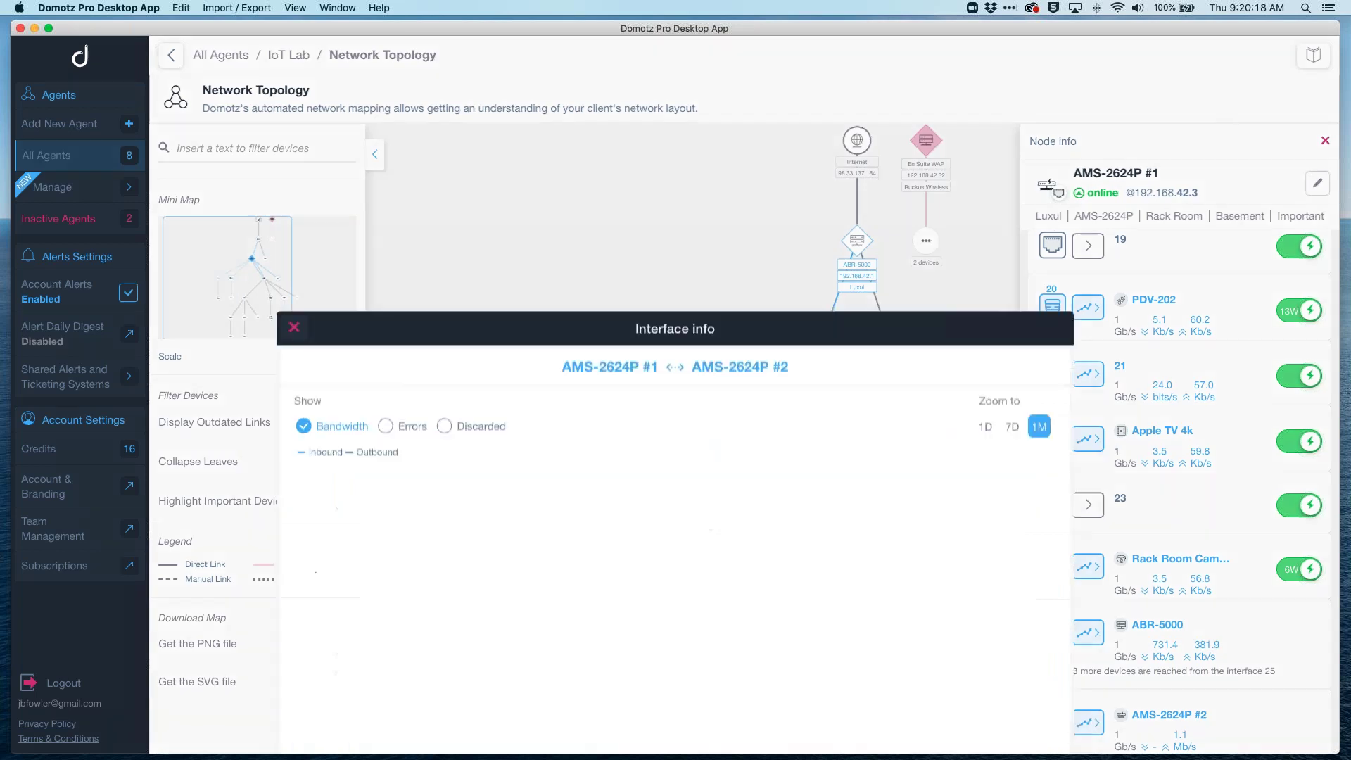
{"action": "left_click", "coordinate": [385, 188]}
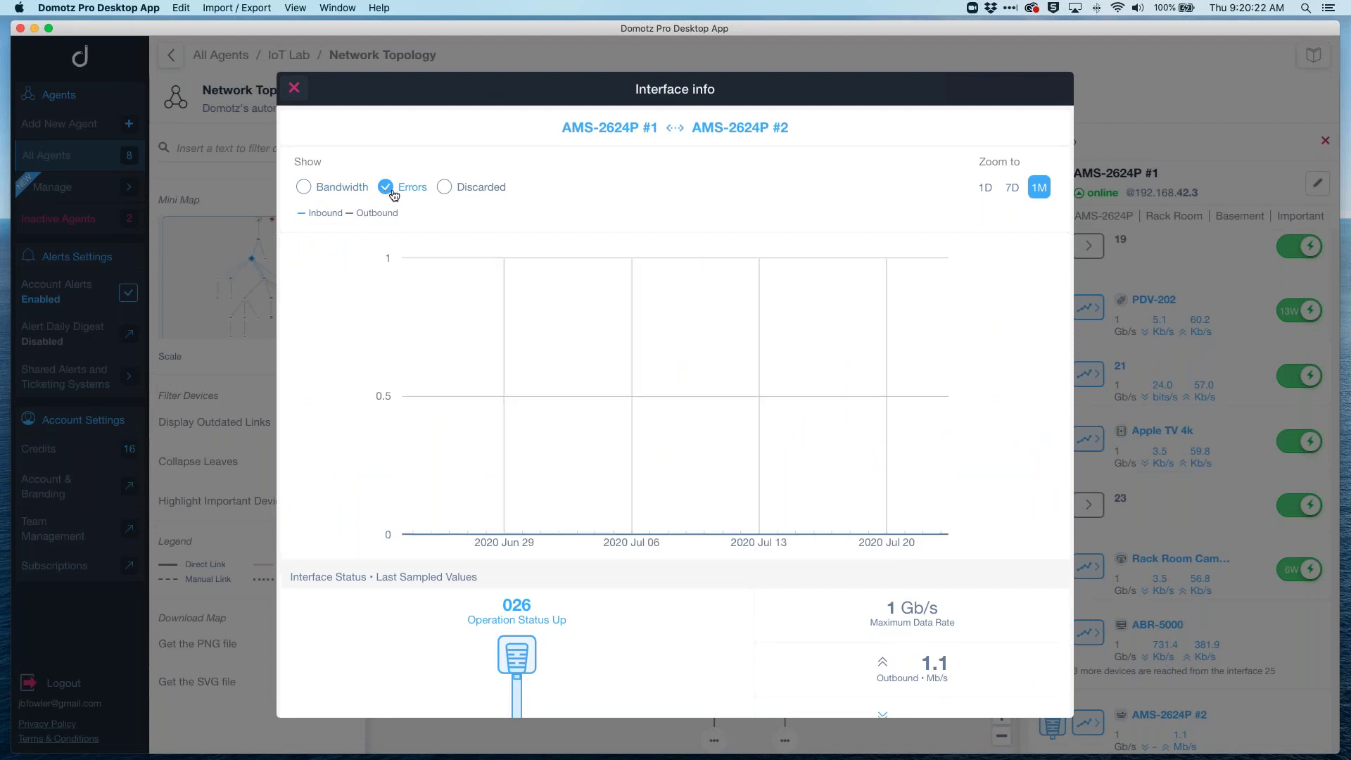
{"action": "left_click", "coordinate": [444, 188]}
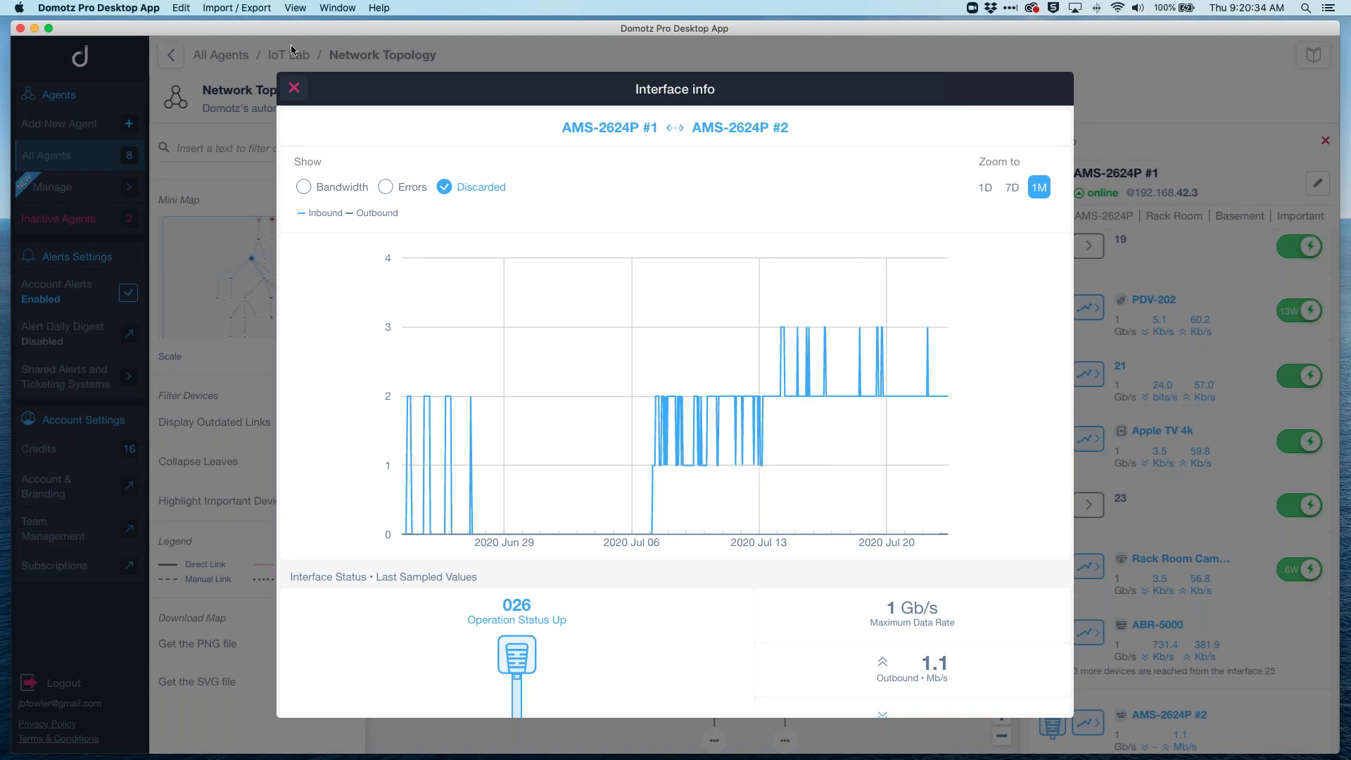
{"action": "left_click", "coordinate": [295, 89]}
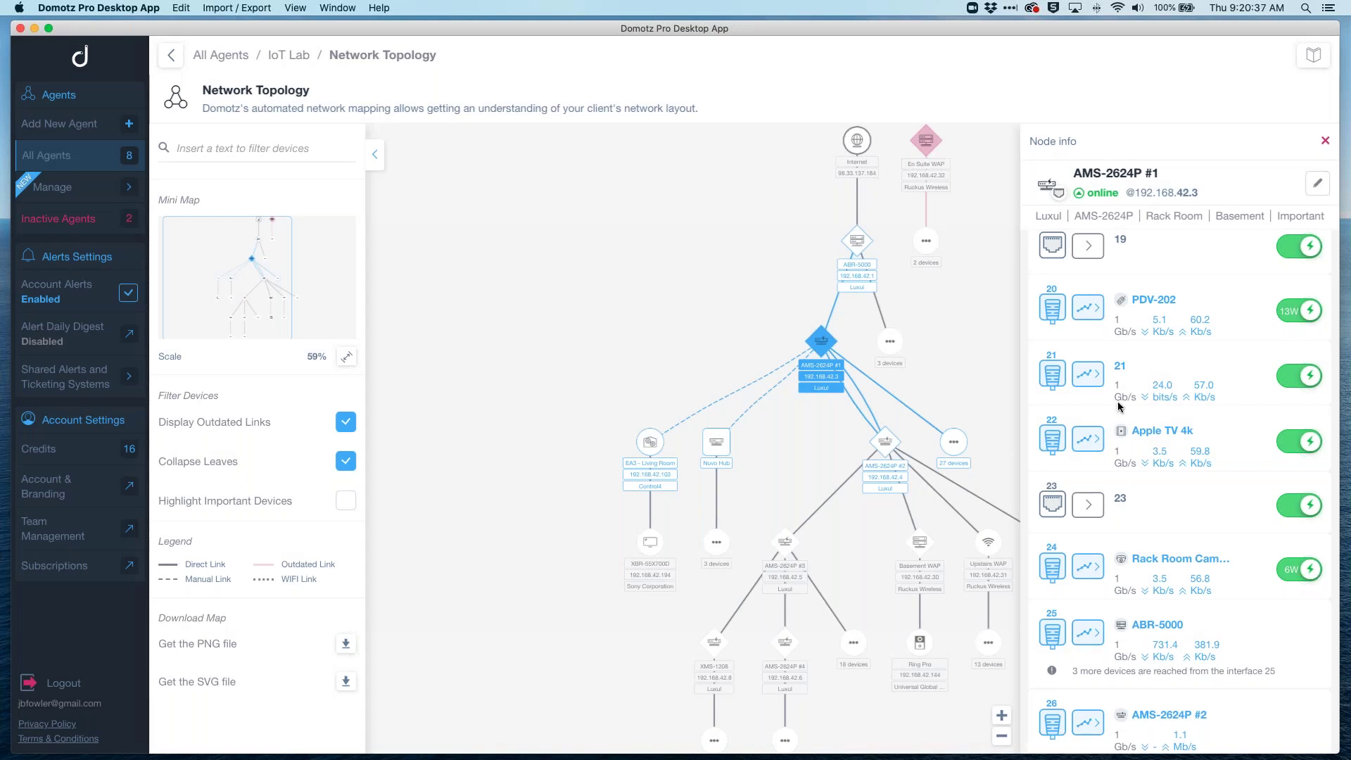
{"action": "left_click", "coordinate": [289, 55]}
Step: Open the IoT Lab Devices List and select Ring Pro in the Front Porch group
{"action": "left_click", "coordinate": [394, 190]}
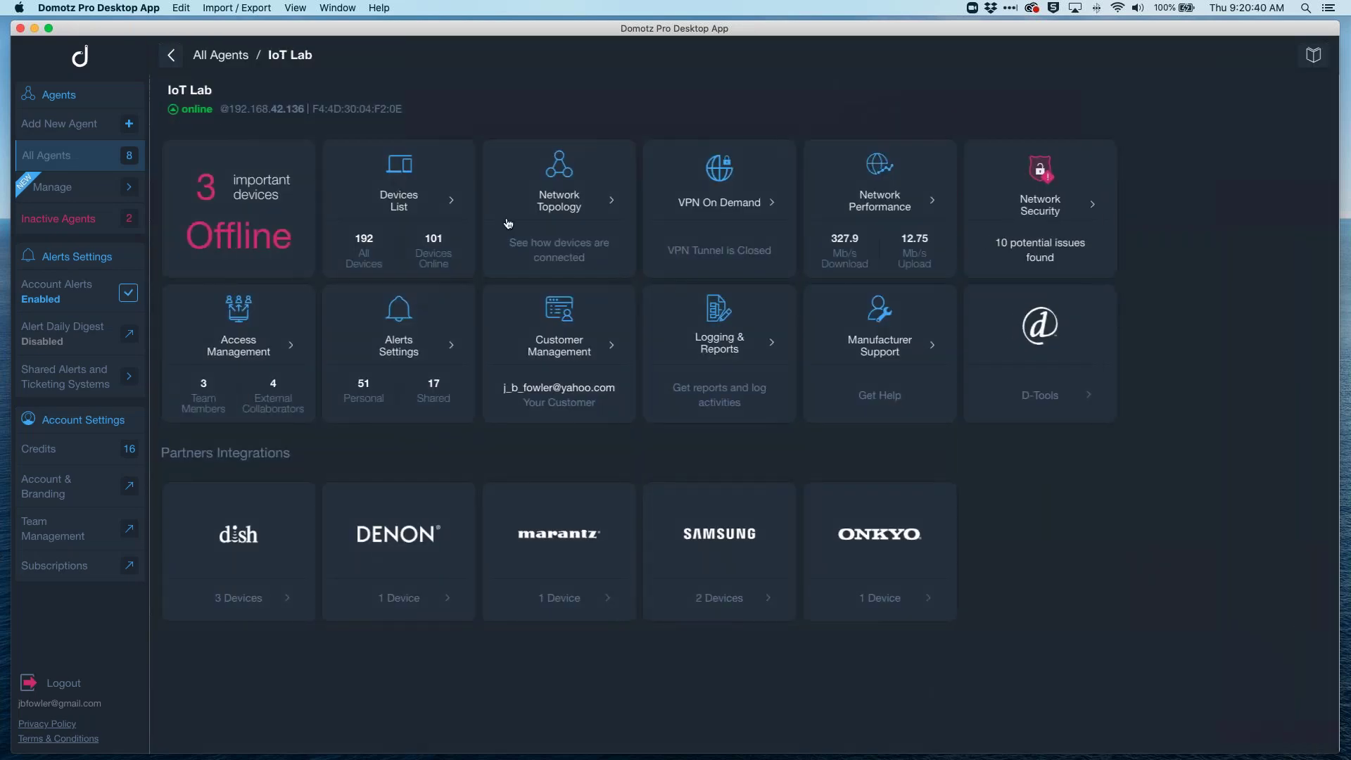
{"action": "scroll", "coordinate": [820, 404], "scroll_direction": "down", "scroll_amount": 15}
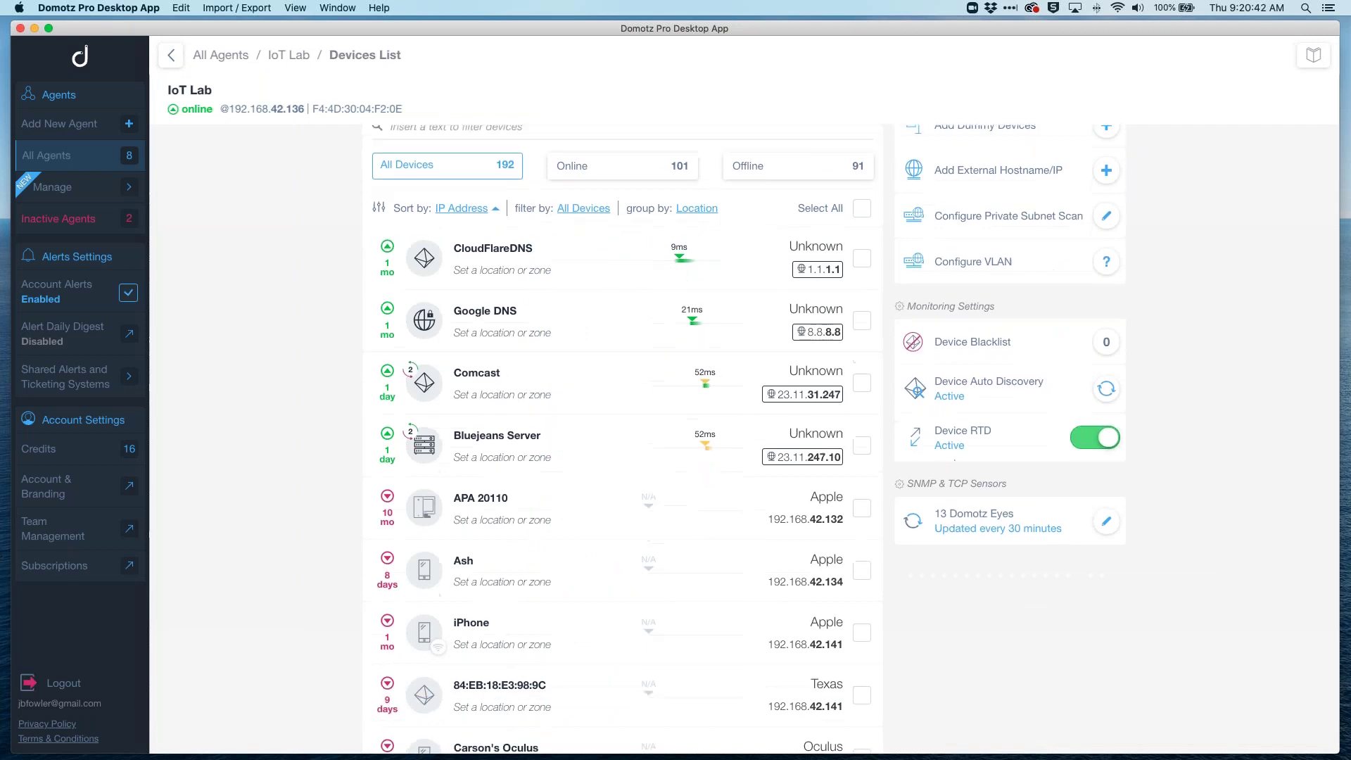
{"action": "scroll", "coordinate": [665, 445], "scroll_direction": "down", "scroll_amount": 20}
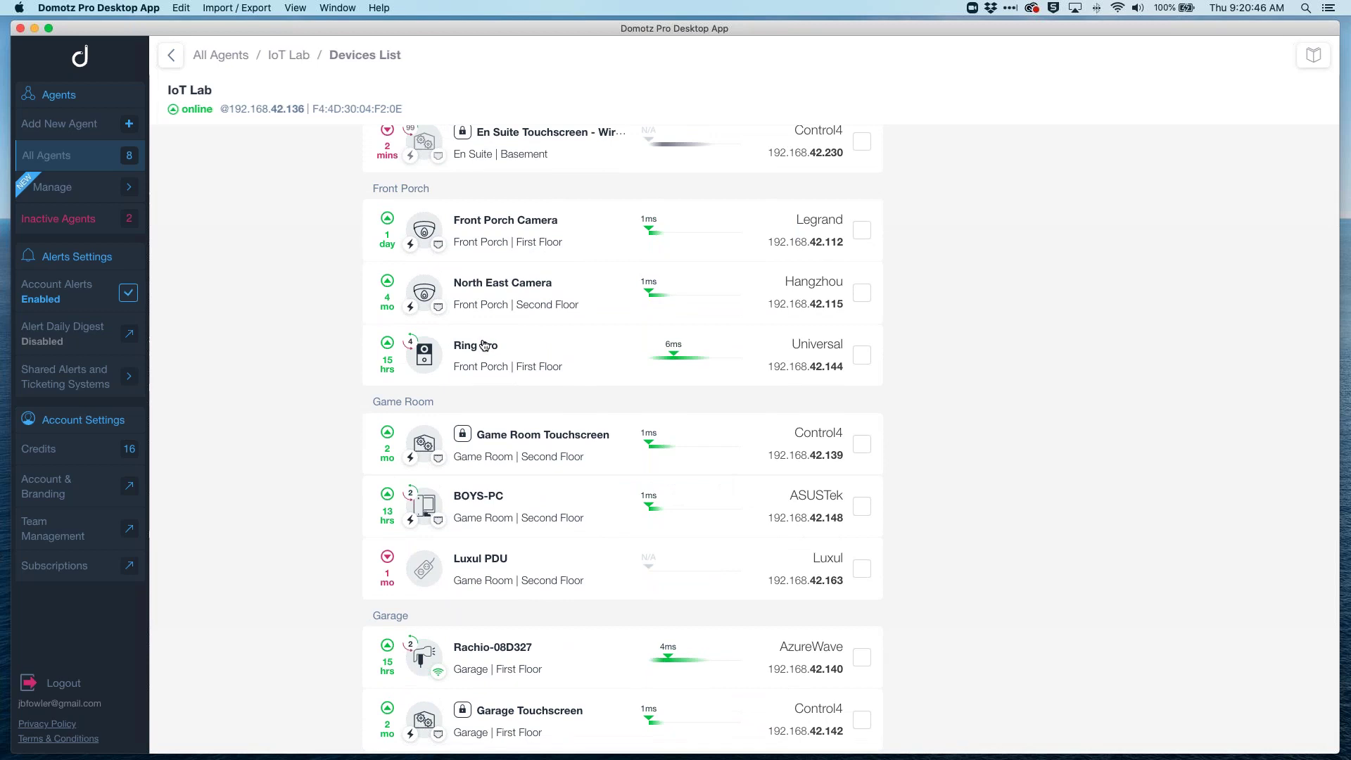
{"action": "mouse_move", "coordinate": [681, 356]}
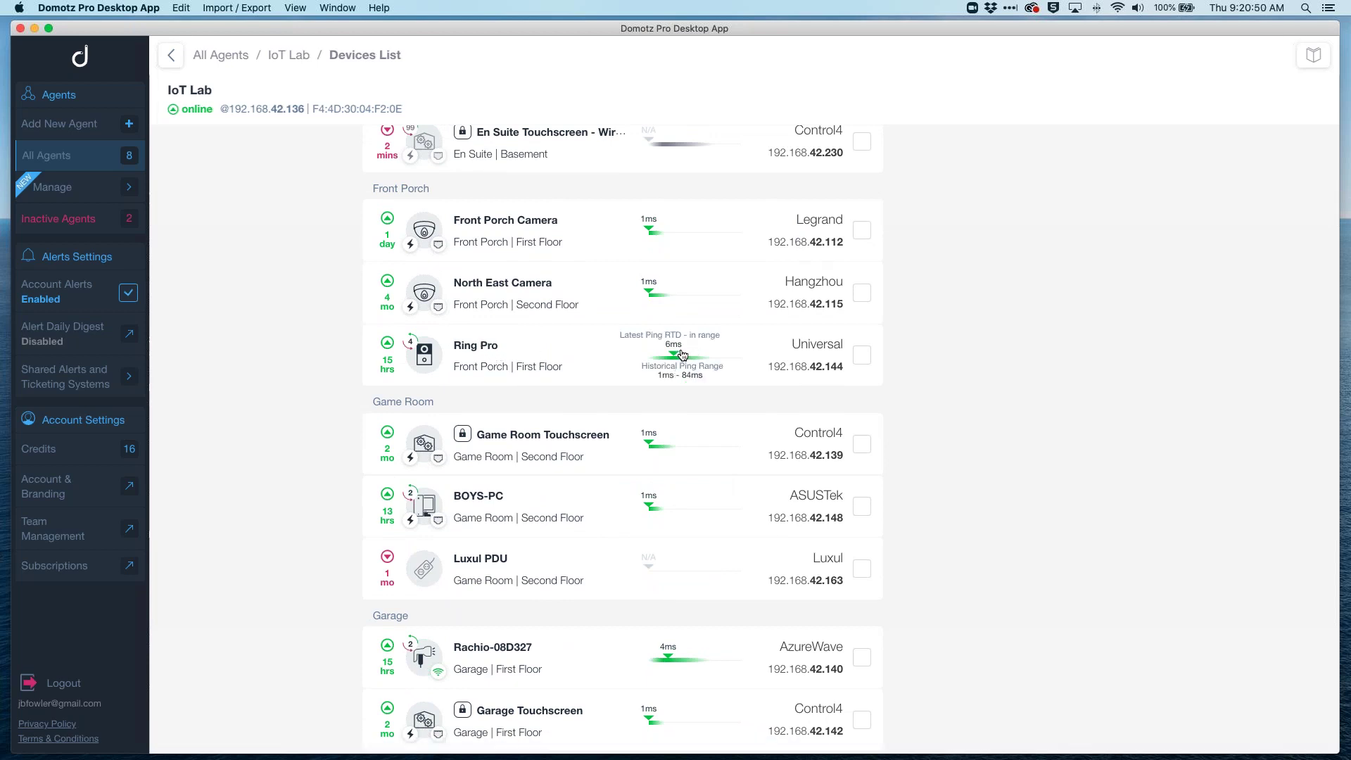
{"action": "left_click", "coordinate": [681, 355]}
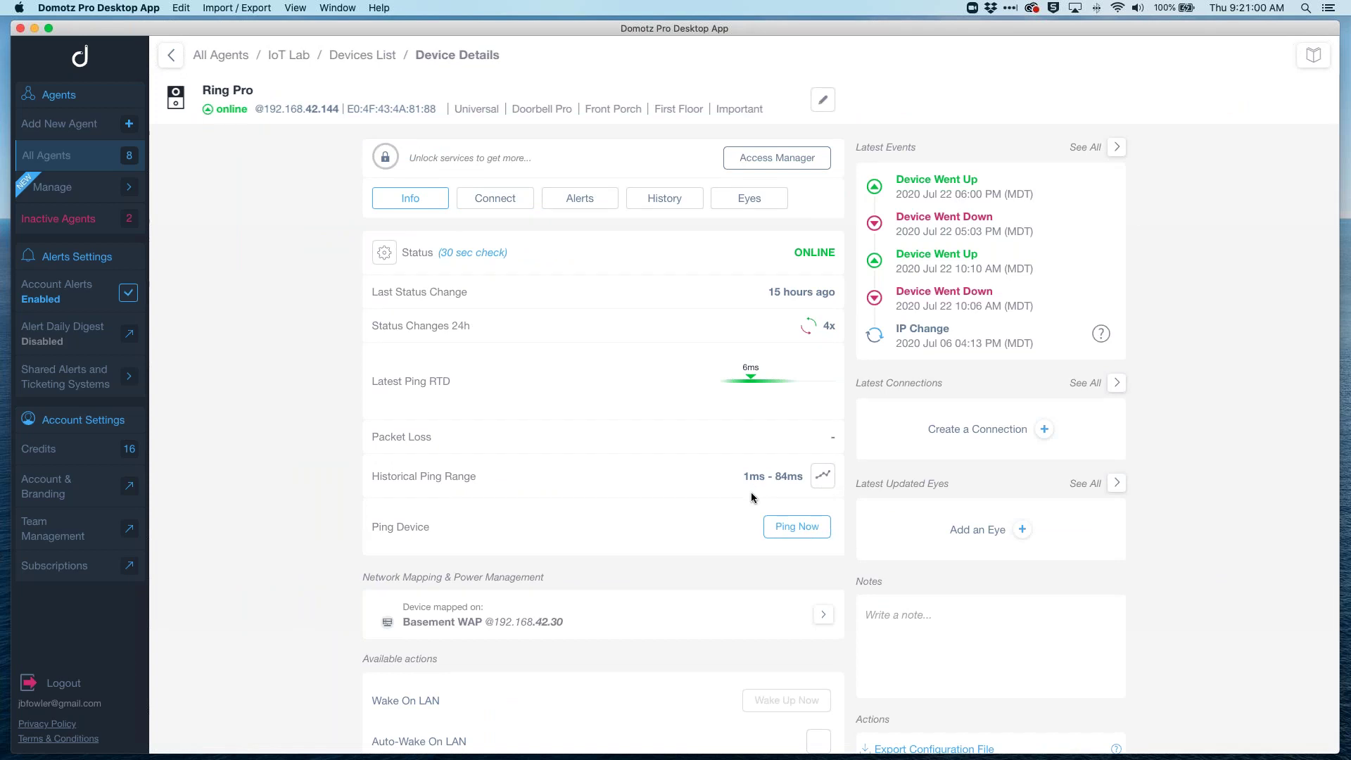
Step: View Ring Pro's one-month ping range chart and alert thresholds, then return to IoT Lab
{"action": "left_click", "coordinate": [823, 476]}
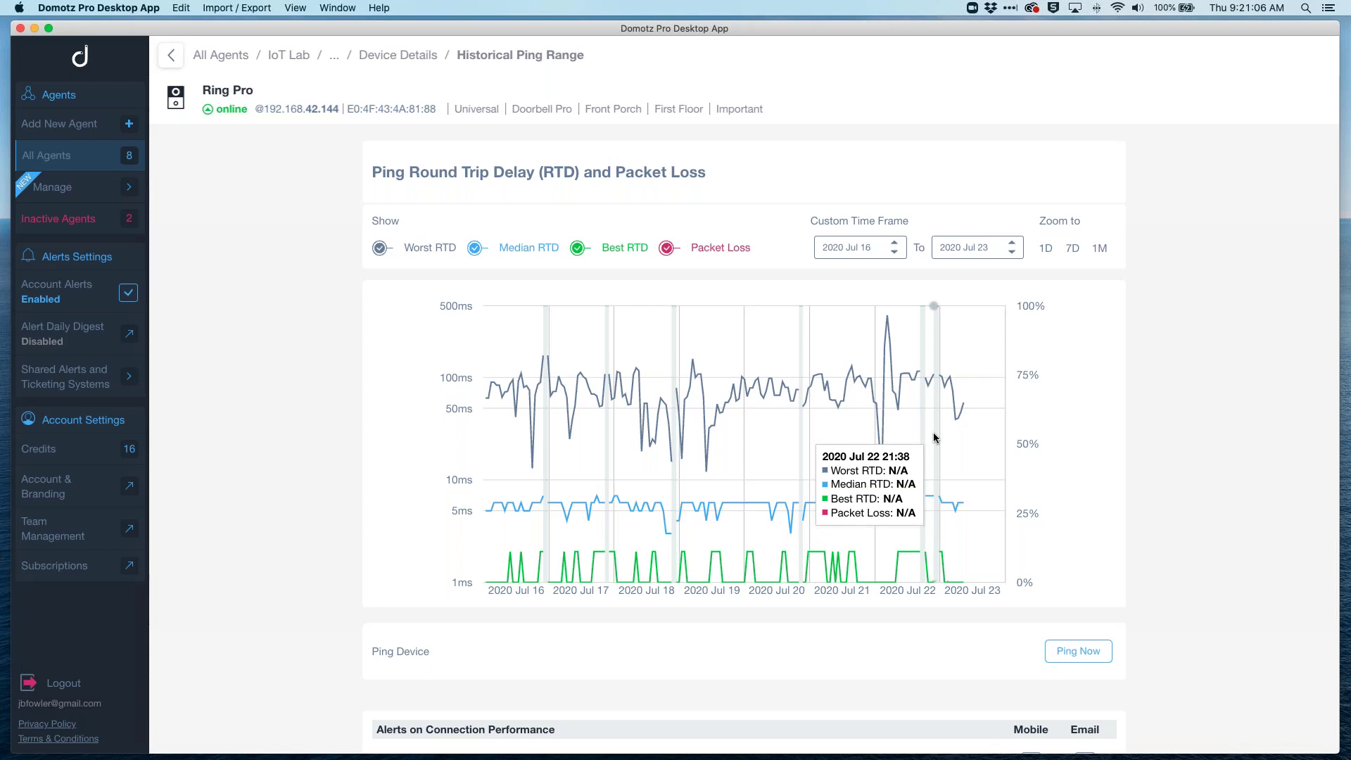
{"action": "left_click", "coordinate": [1099, 247]}
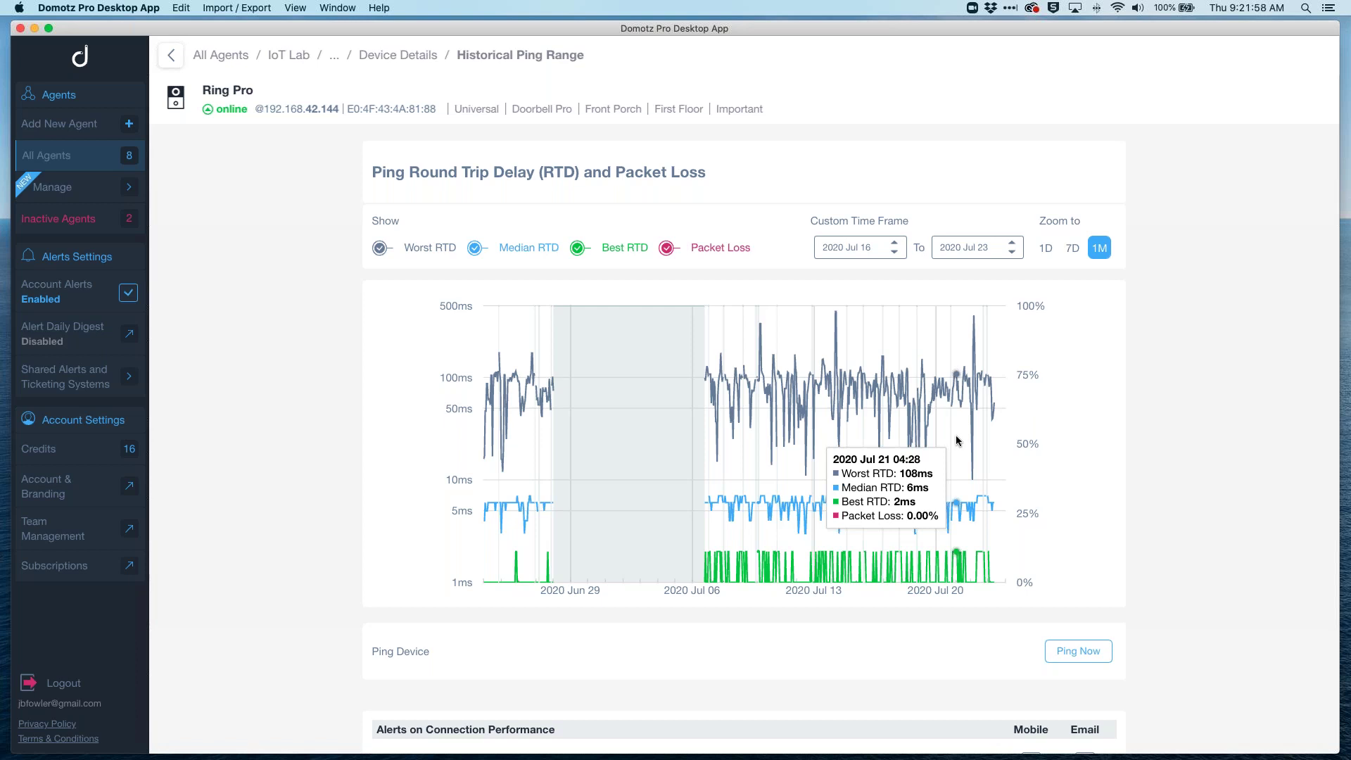
{"action": "scroll", "coordinate": [953, 437], "scroll_direction": "down", "scroll_amount": 5}
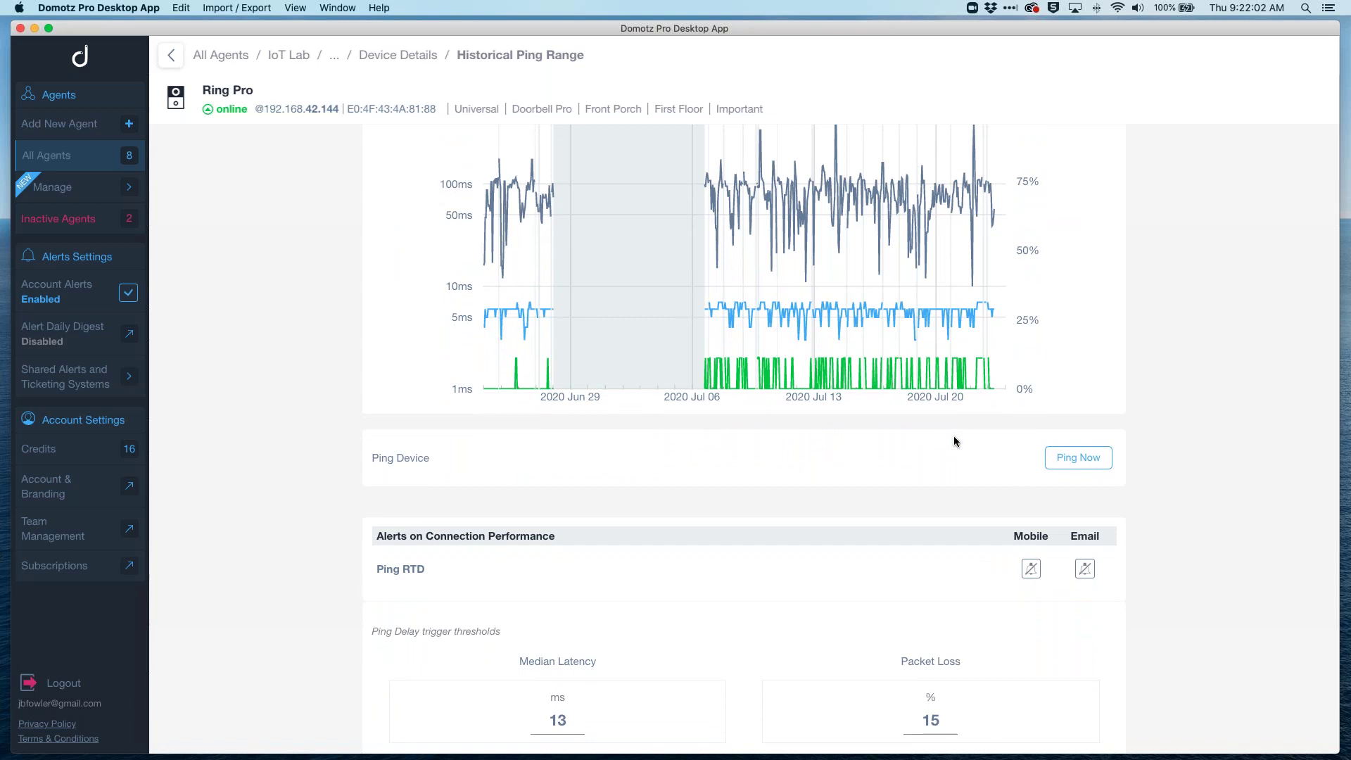
{"action": "scroll", "coordinate": [955, 442], "scroll_direction": "down", "scroll_amount": 1}
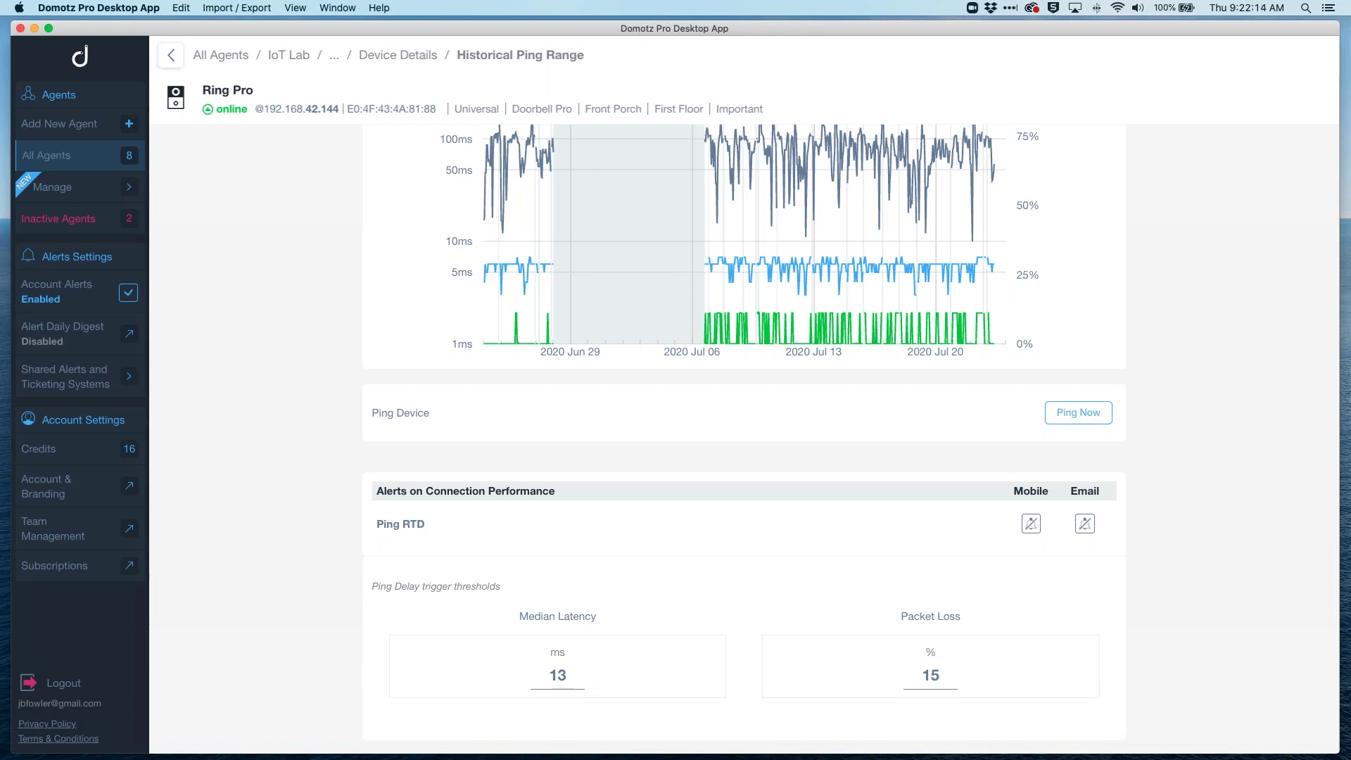
{"action": "scroll", "coordinate": [698, 446], "scroll_direction": "up", "scroll_amount": 5}
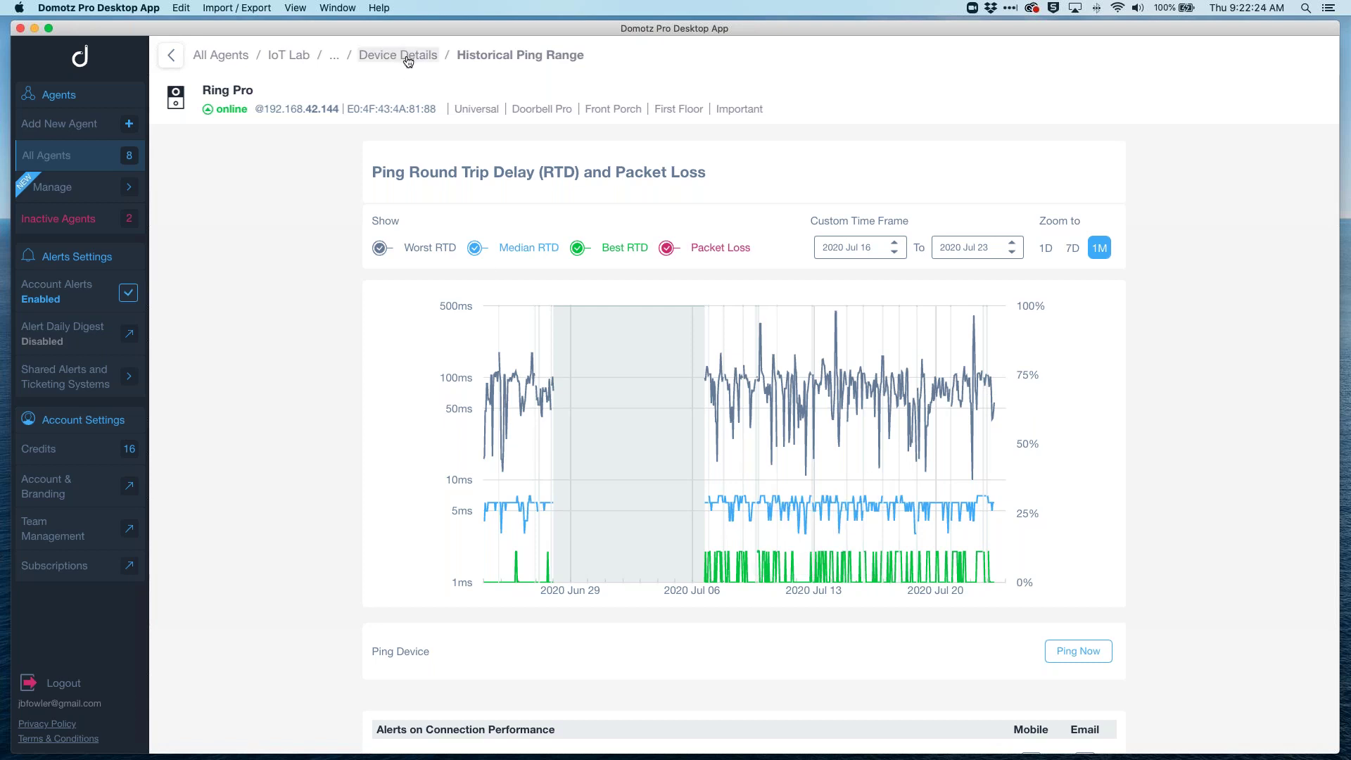
{"action": "left_click", "coordinate": [289, 57]}
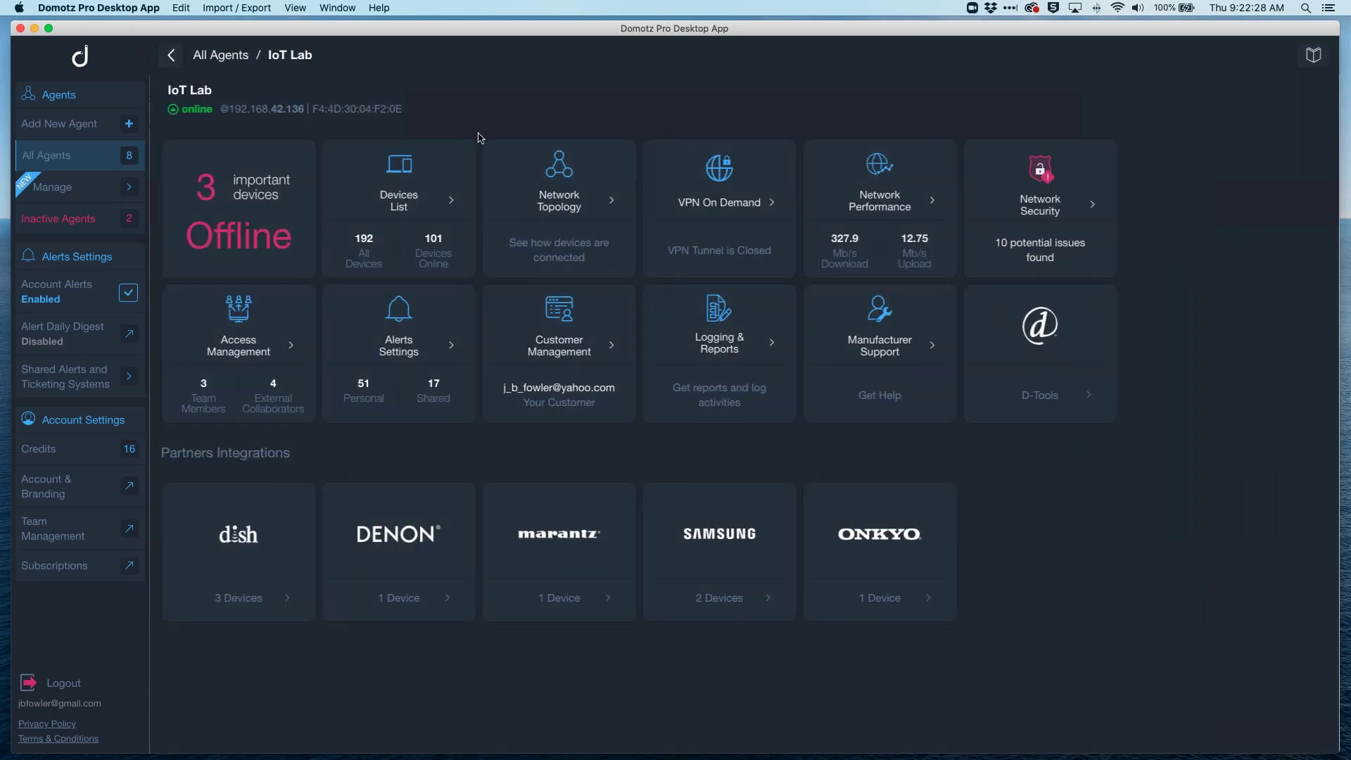
Step: Filter the IoT Lab devices for 'ruck', open Upstairs WAP, and show its Access Point clients
{"action": "left_click", "coordinate": [411, 198]}
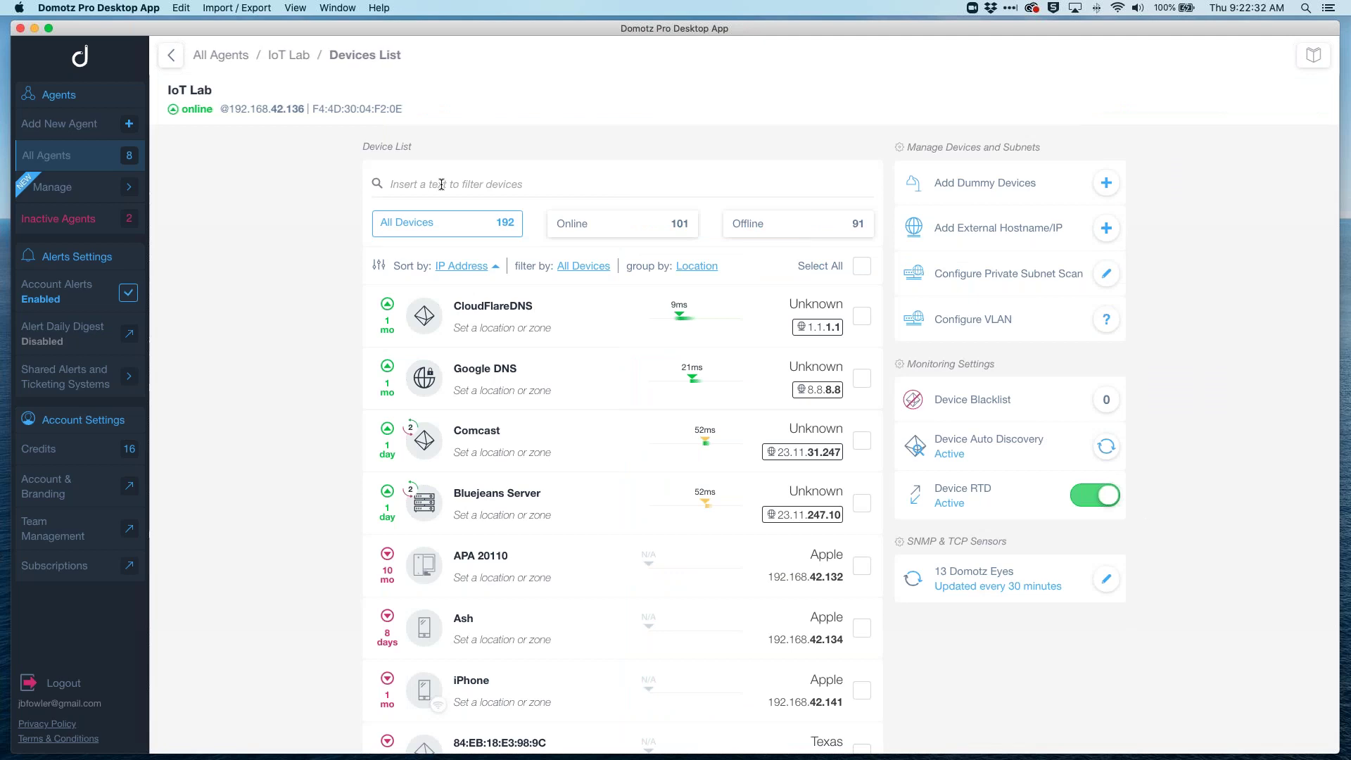
{"action": "left_click", "coordinate": [441, 184]}
{"action": "type", "text": "ruck"}
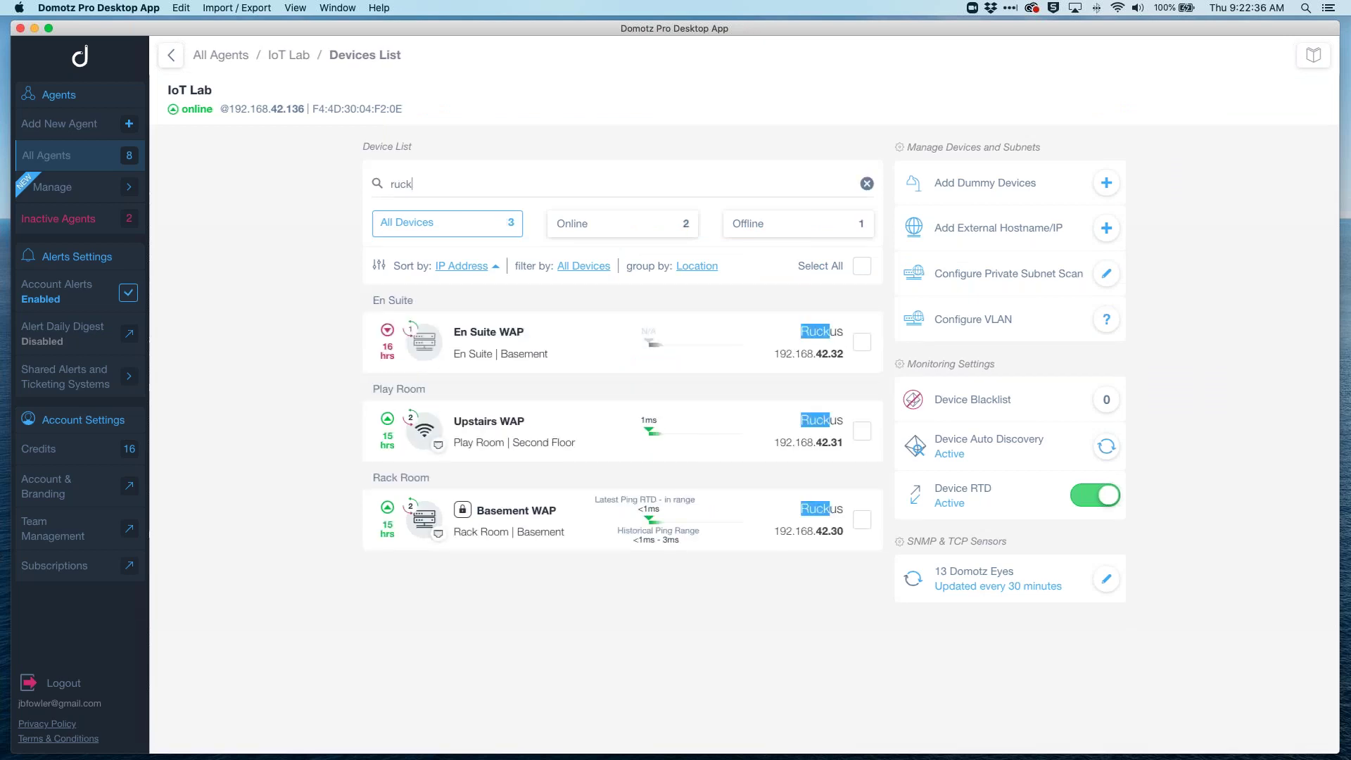
{"action": "left_click", "coordinate": [495, 431]}
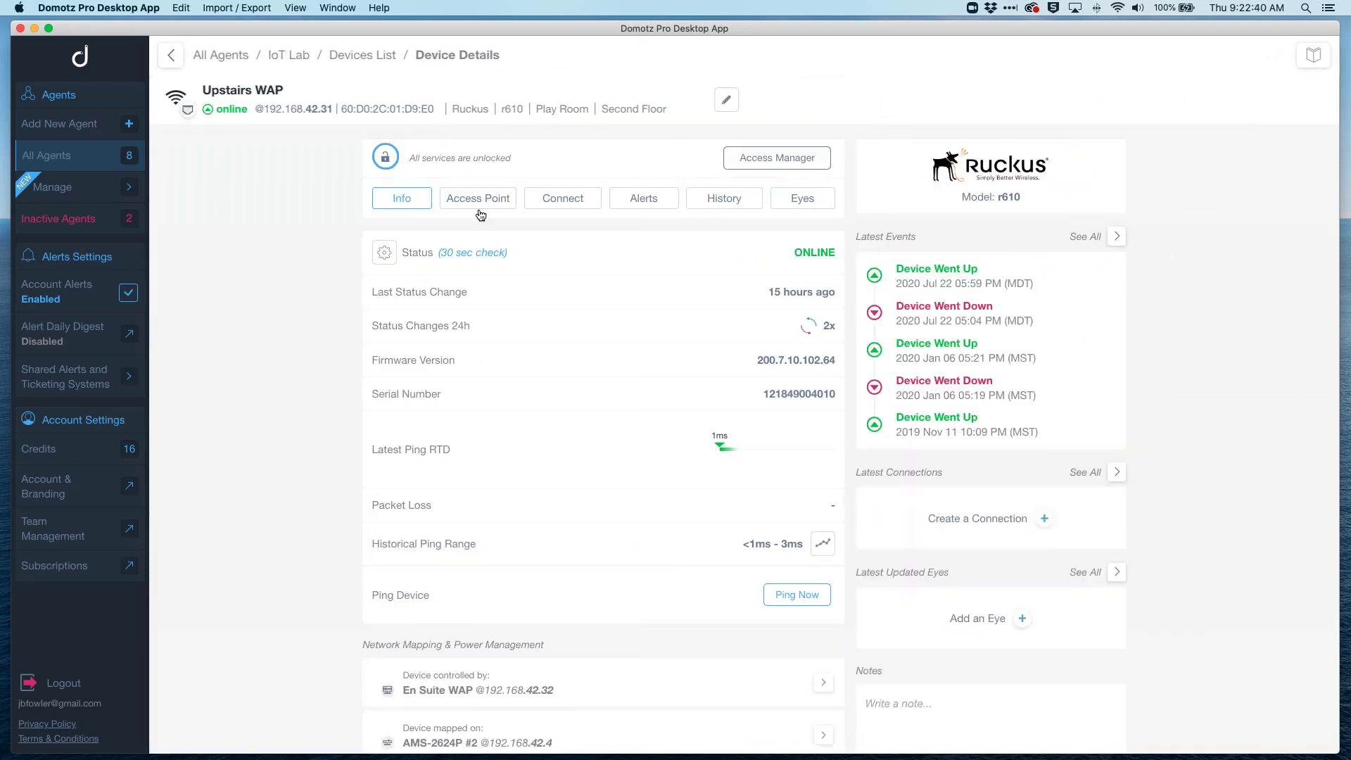
{"action": "left_click", "coordinate": [491, 199]}
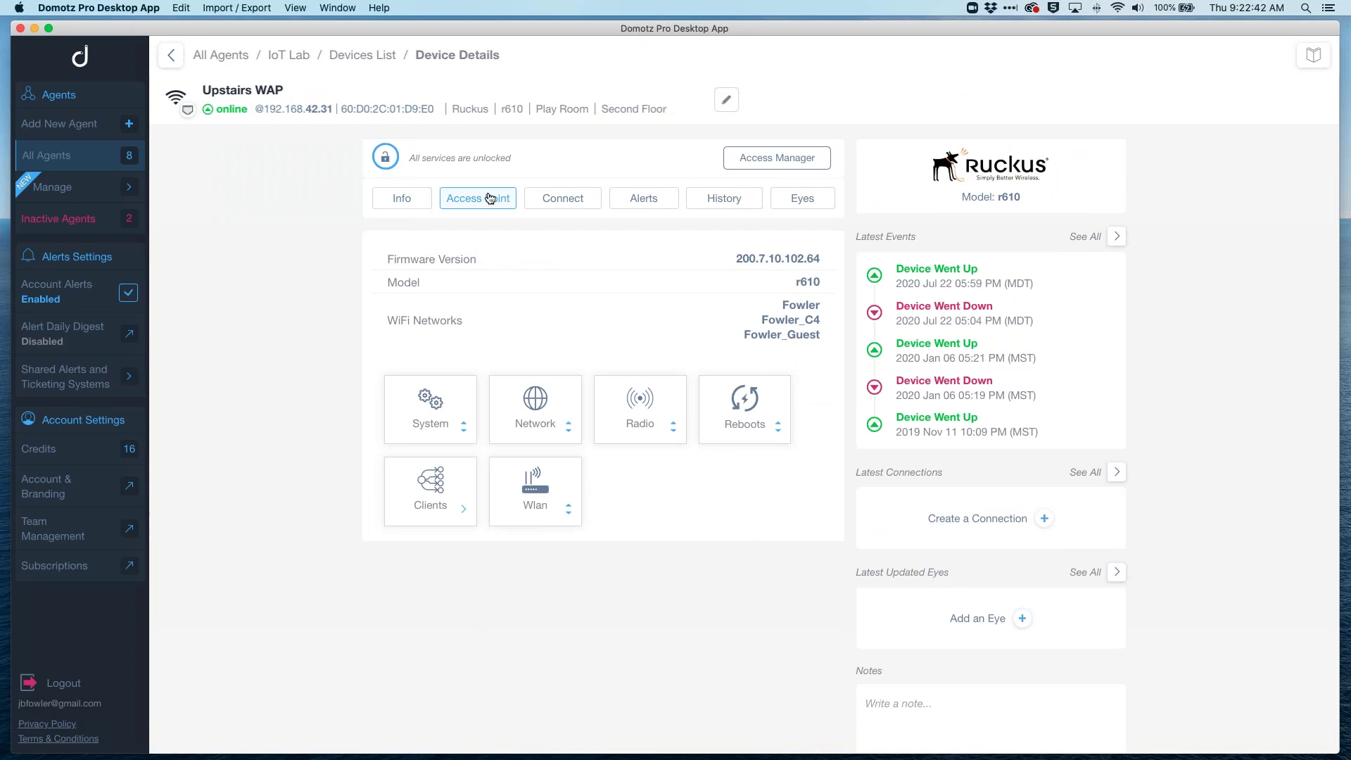
{"action": "left_click", "coordinate": [445, 487]}
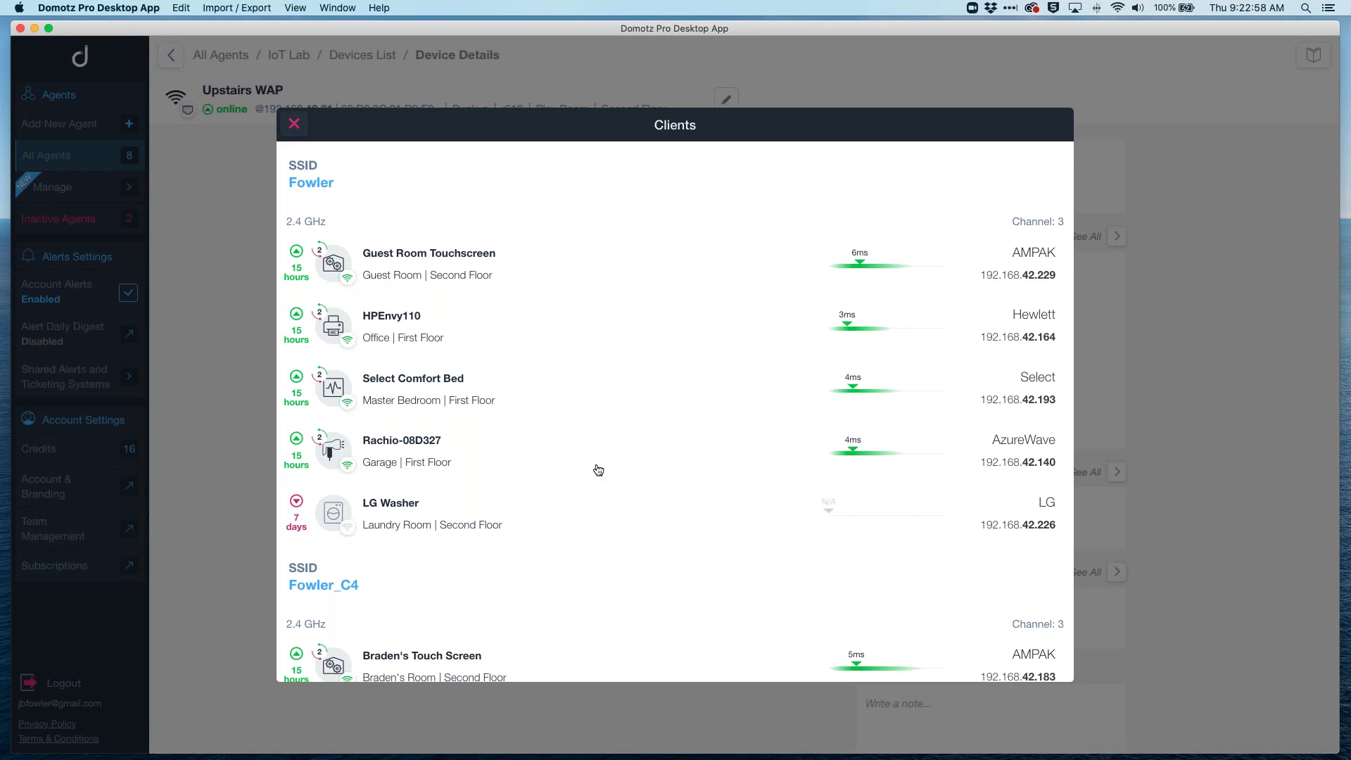
Step: Open Rachio-08D327's details (RSSI 39 on Fowler), then go back to the Upstairs WAP
{"action": "left_click", "coordinate": [397, 452]}
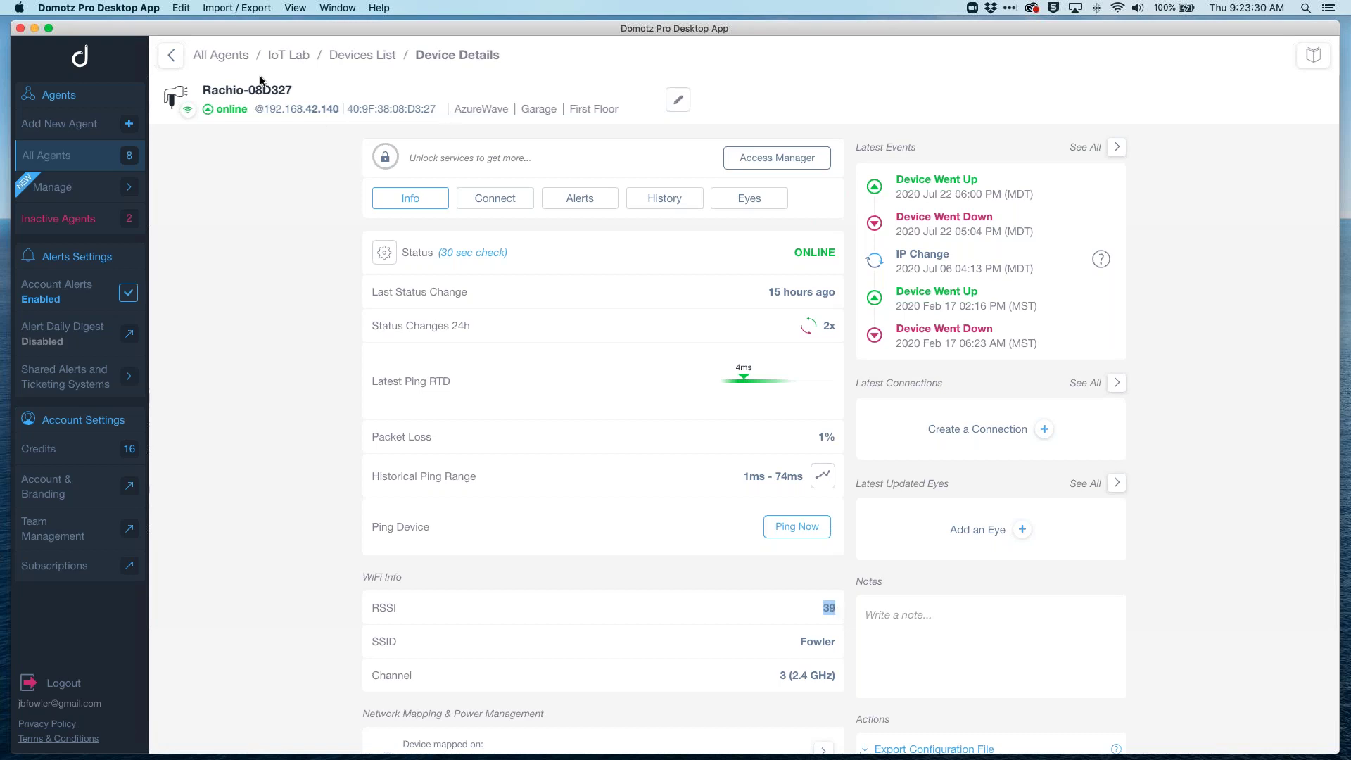
{"action": "left_click", "coordinate": [175, 61]}
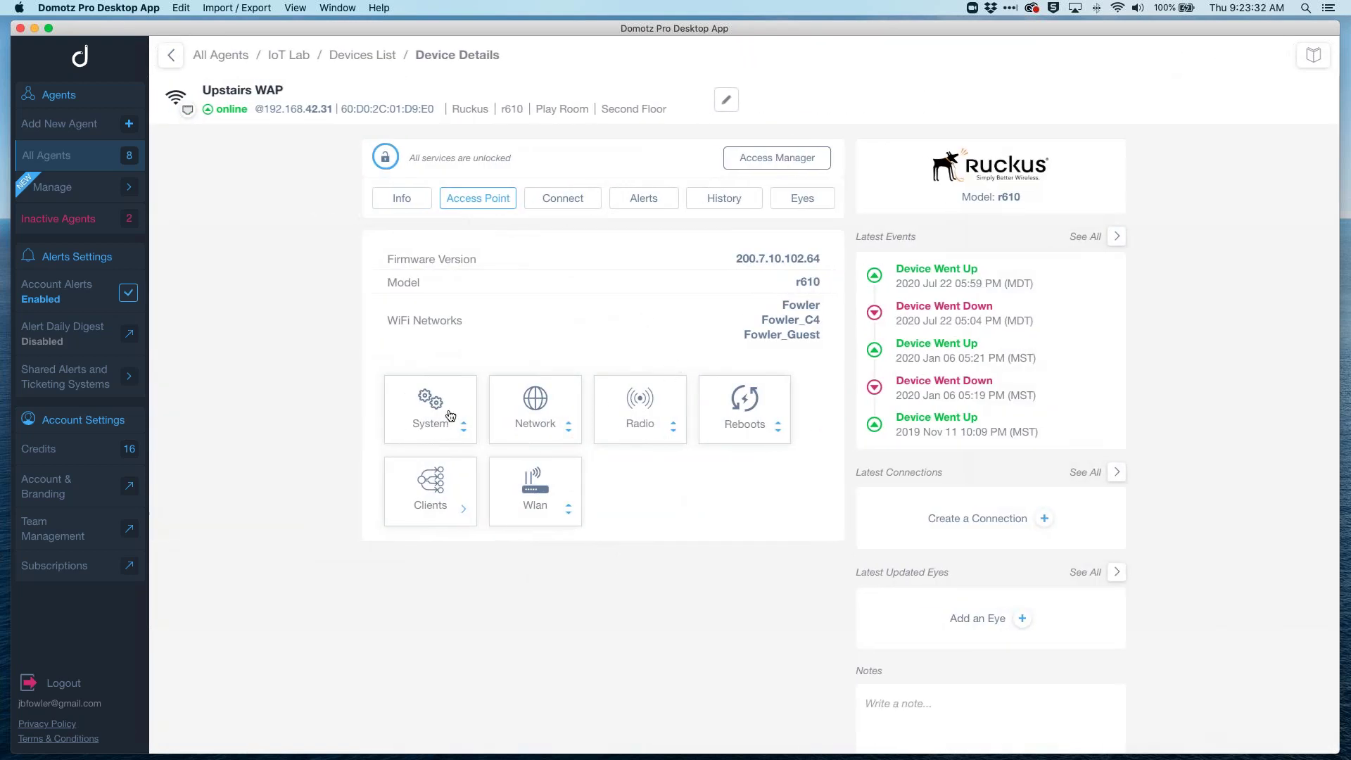
{"action": "left_click", "coordinate": [431, 424]}
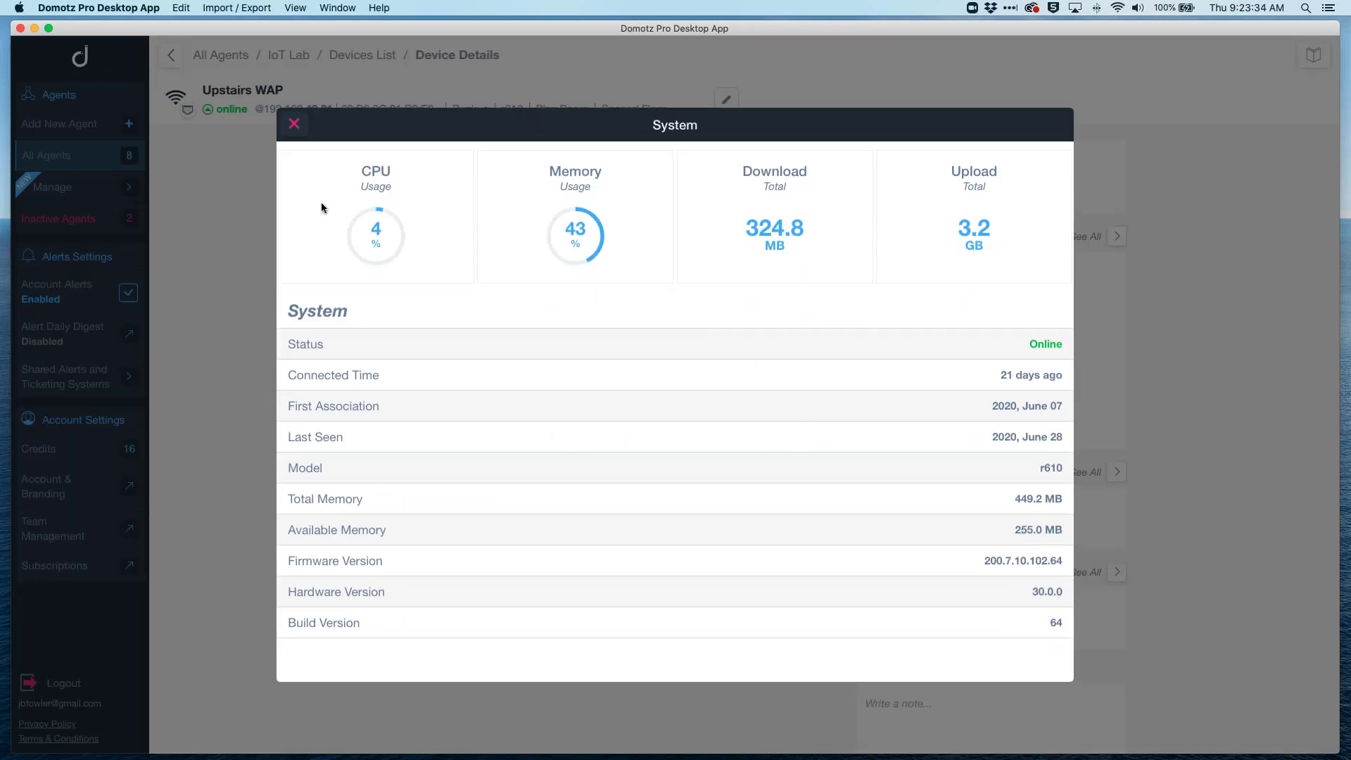
{"action": "left_click", "coordinate": [294, 127]}
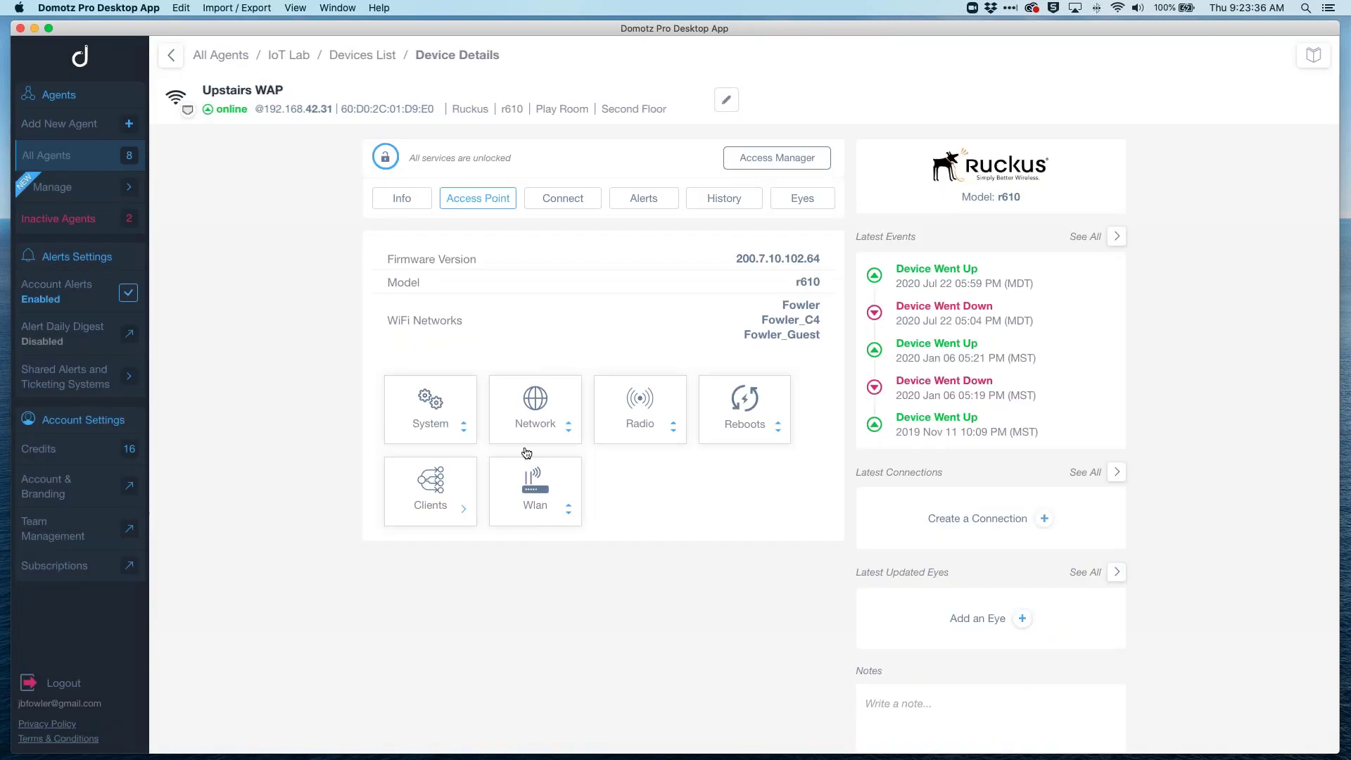
{"action": "left_click", "coordinate": [638, 412]}
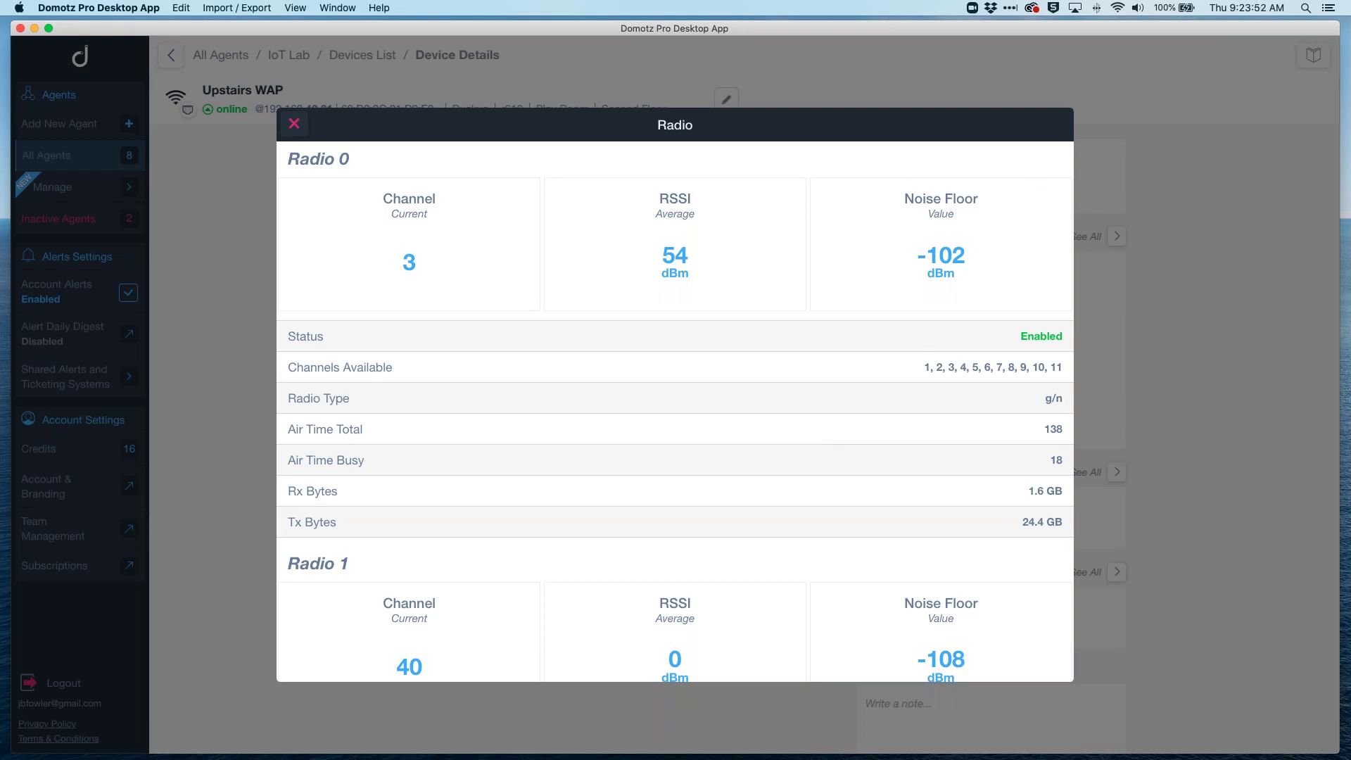
{"action": "scroll", "coordinate": [675, 416], "scroll_direction": "down", "scroll_amount": 2}
{"action": "scroll", "coordinate": [981, 235], "scroll_direction": "up", "scroll_amount": 2}
{"action": "scroll", "coordinate": [728, 419], "scroll_direction": "down", "scroll_amount": 10}
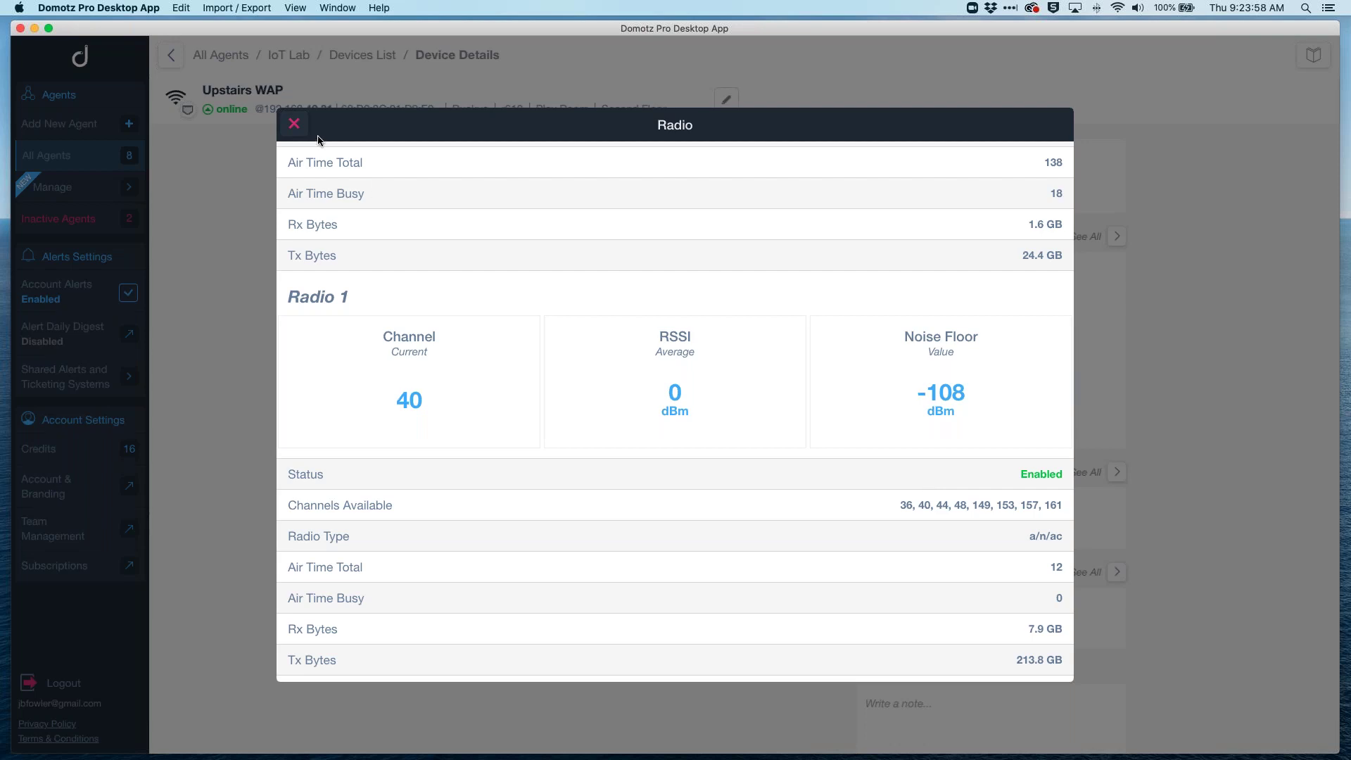
{"action": "left_click", "coordinate": [294, 127]}
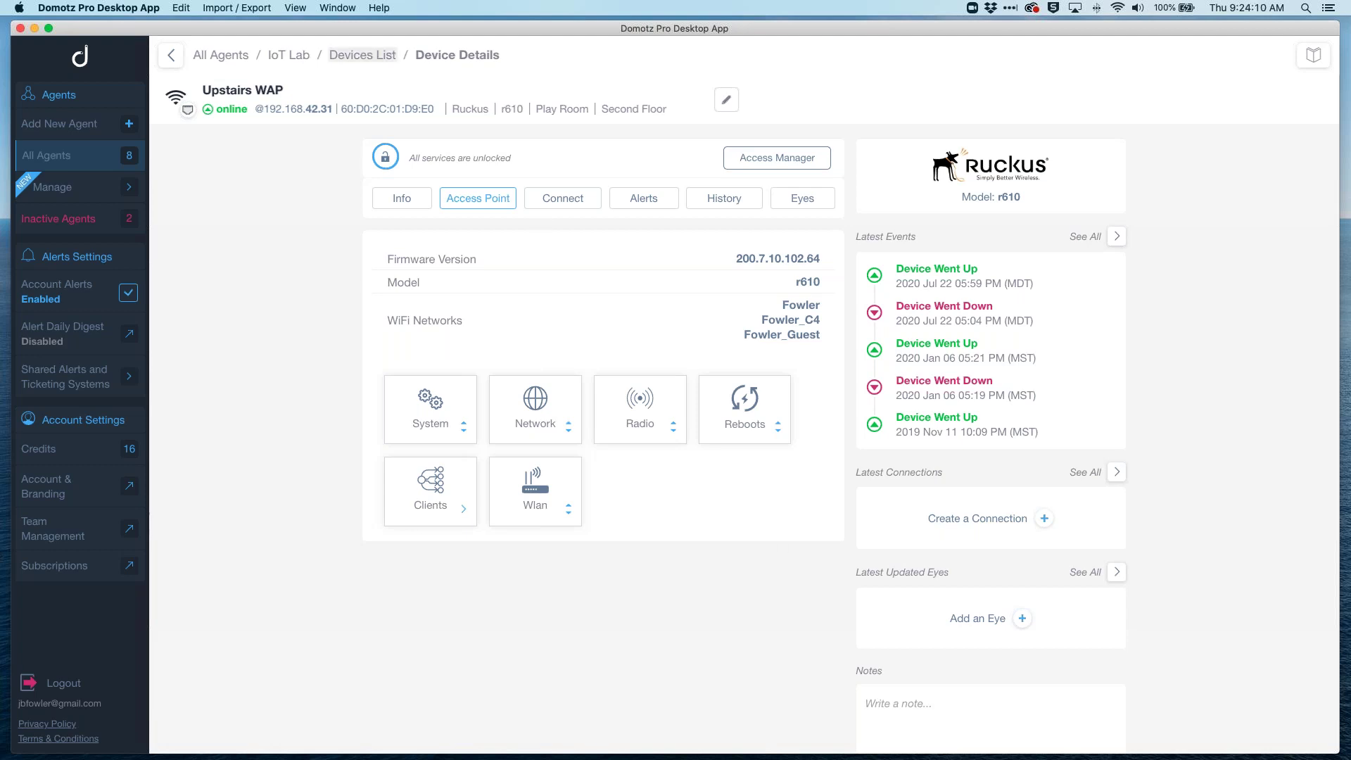
Step: From All Agents, open Draper Office - Agent on Box's Cisco SW1 - Main Switch Config backups
{"action": "left_click", "coordinate": [222, 55]}
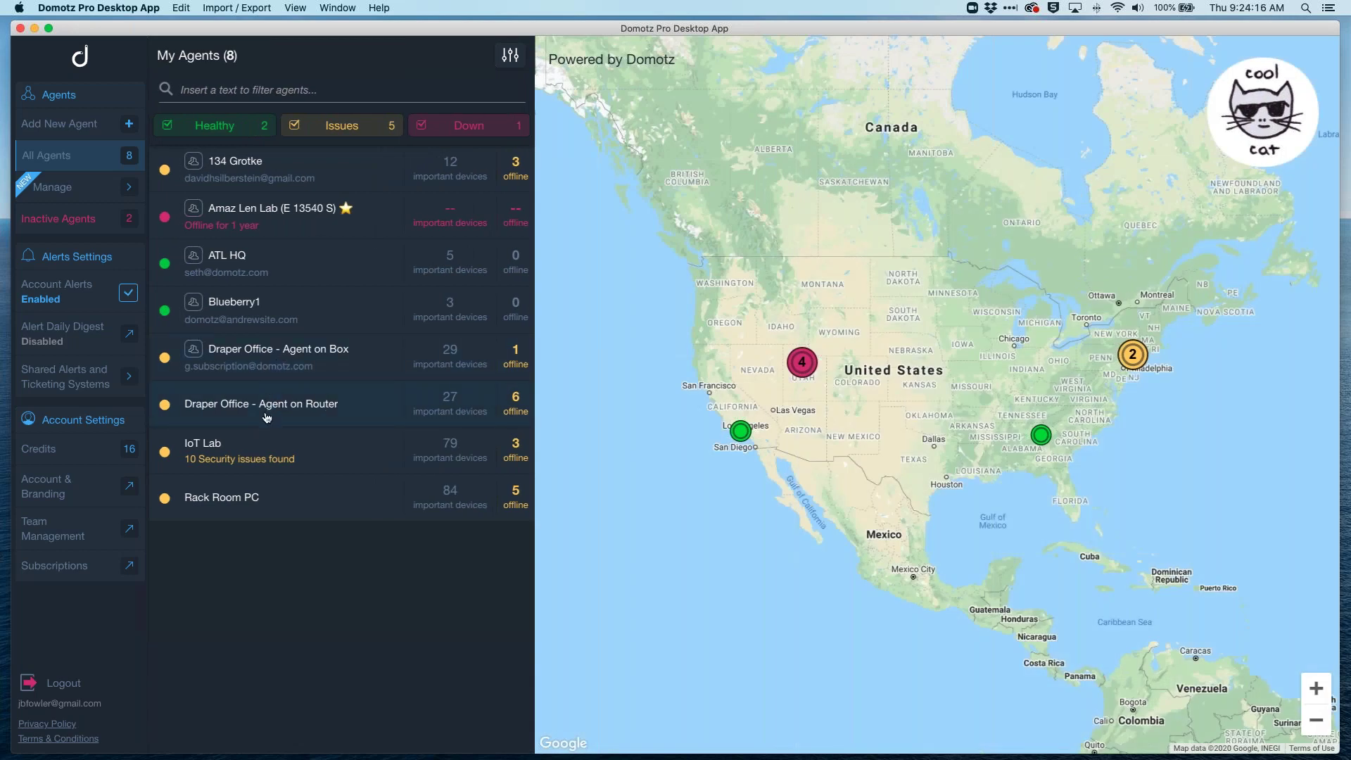
{"action": "left_click", "coordinate": [280, 353]}
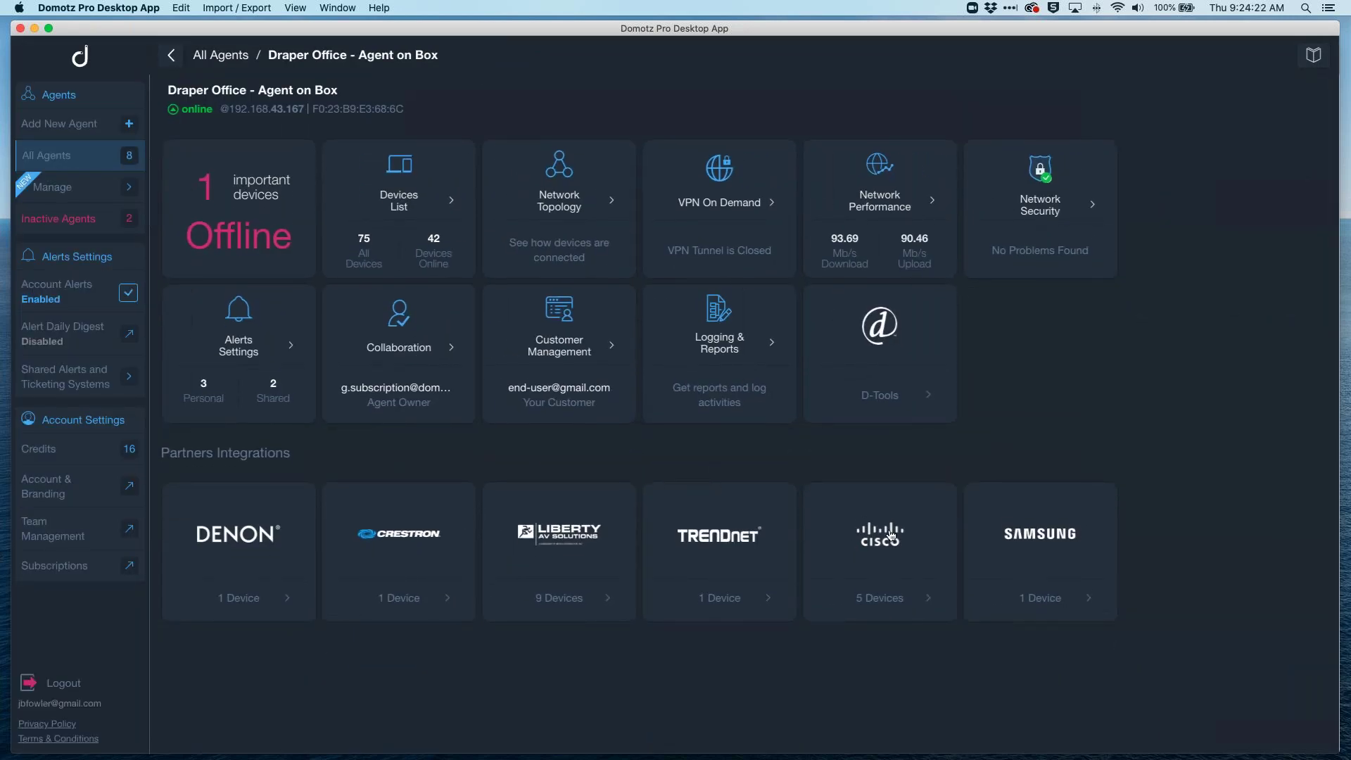
{"action": "left_click", "coordinate": [888, 538]}
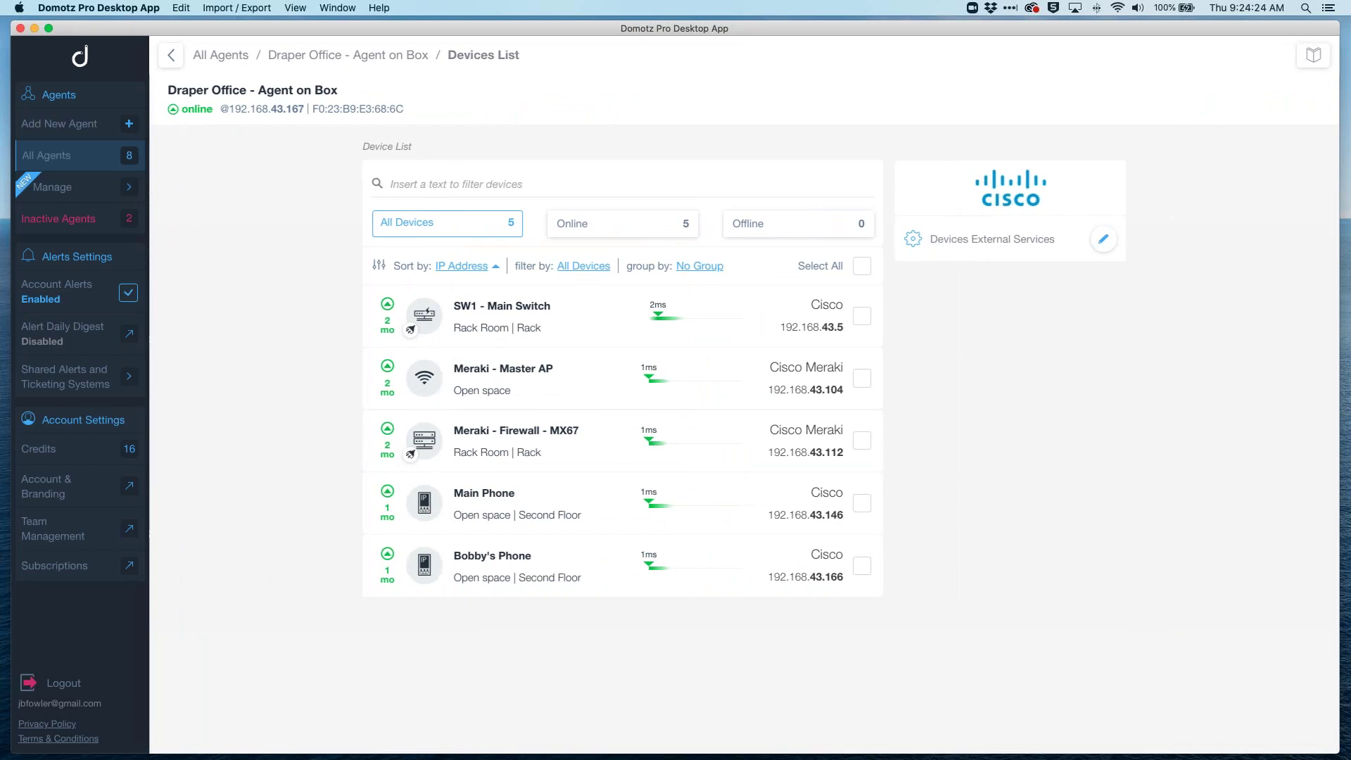
{"action": "left_click", "coordinate": [496, 304]}
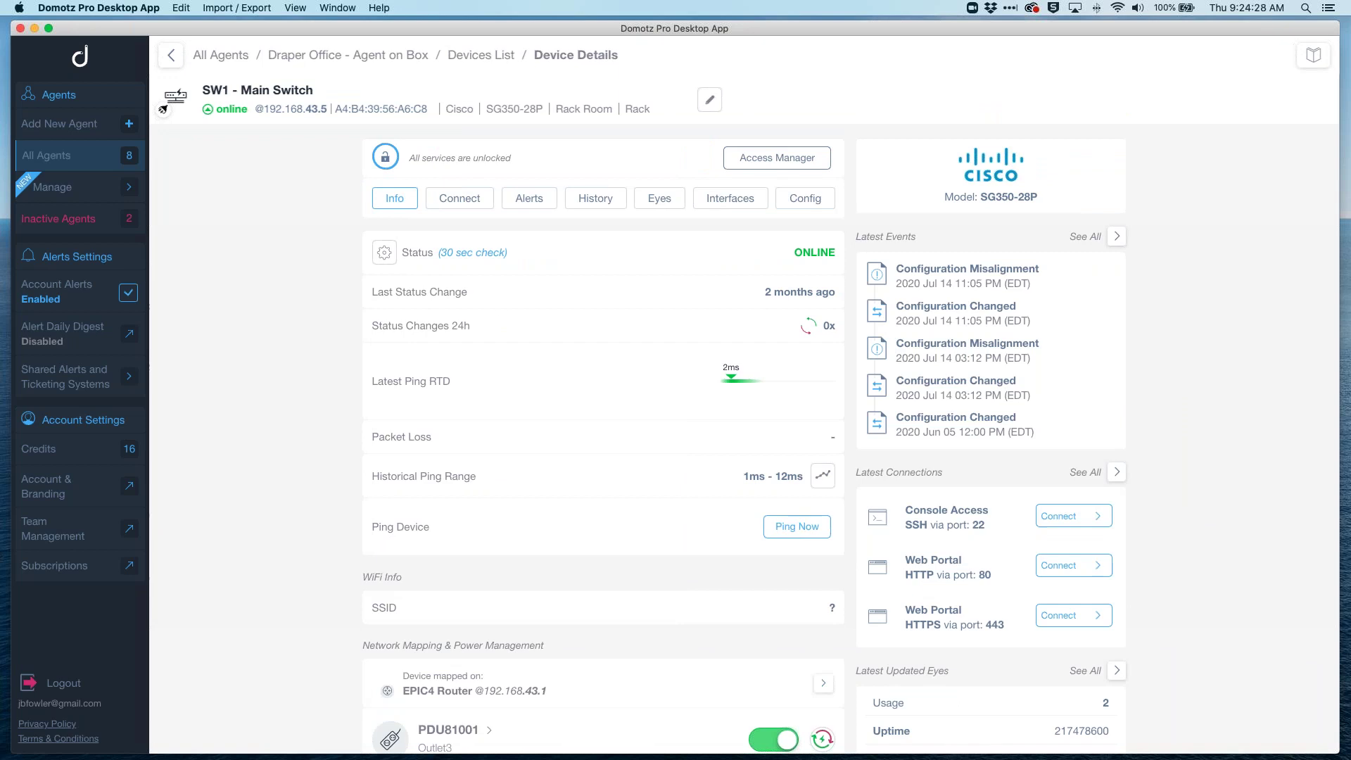
{"action": "left_click", "coordinate": [809, 200]}
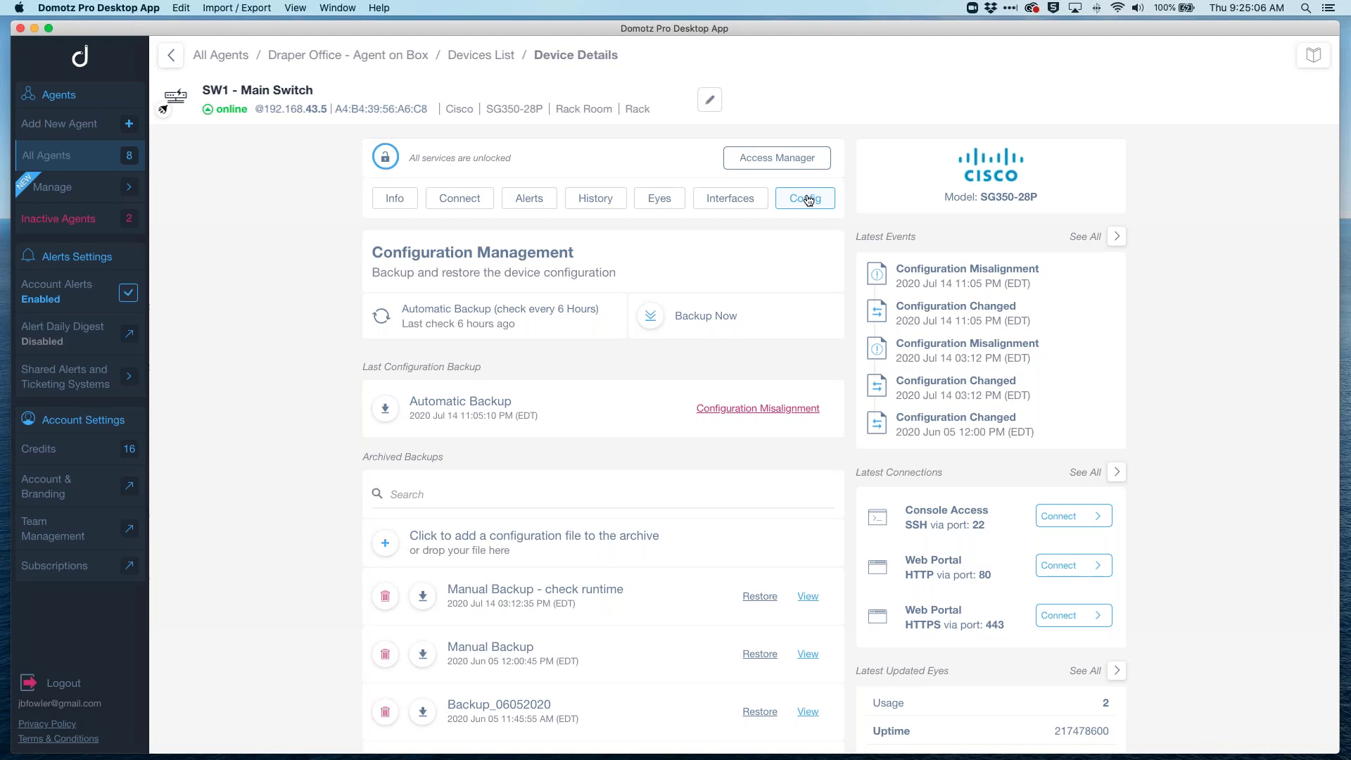
{"action": "scroll", "coordinate": [810, 493], "scroll_direction": "down", "scroll_amount": 3}
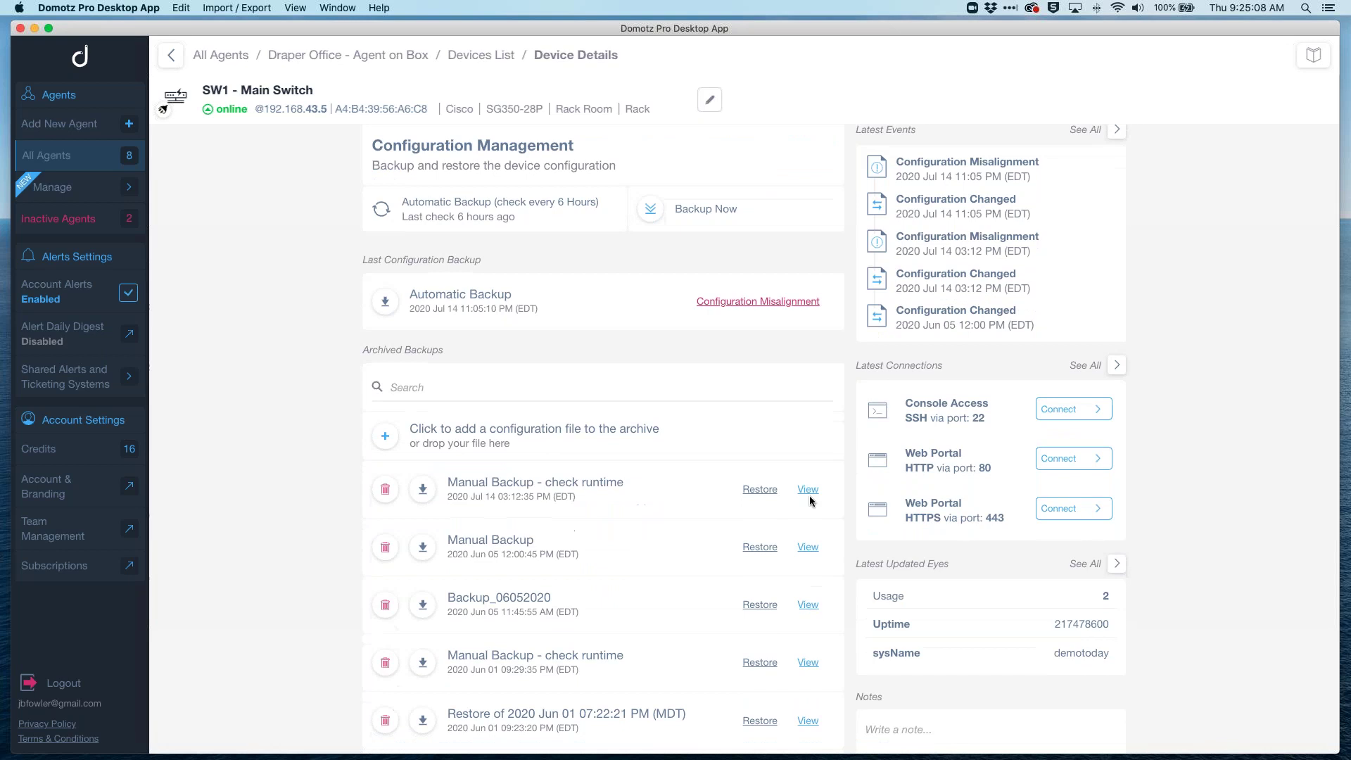
Step: Compare Manual Backup - check runtime with the Automatic Backup, scrolling to the hostname change
{"action": "left_click", "coordinate": [808, 491]}
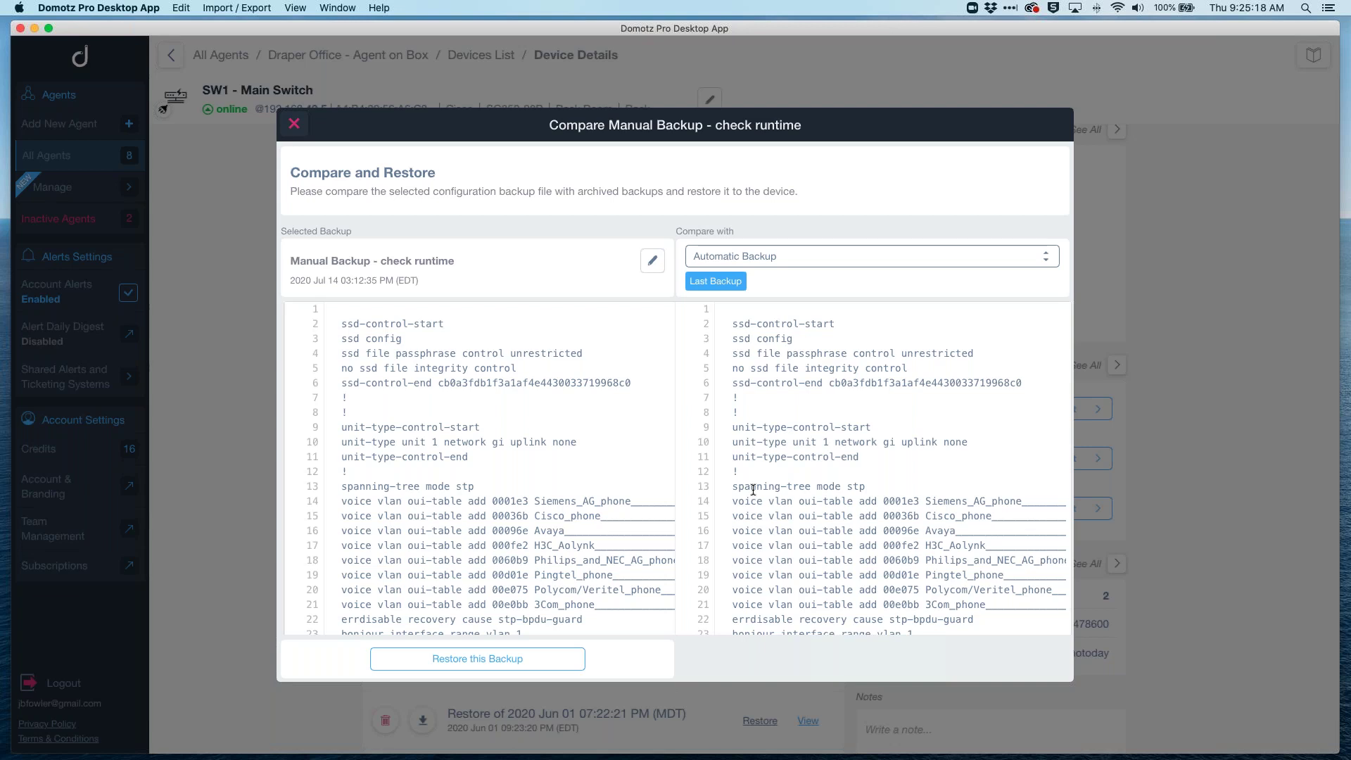
{"action": "scroll", "coordinate": [836, 502], "scroll_direction": "down", "scroll_amount": 5}
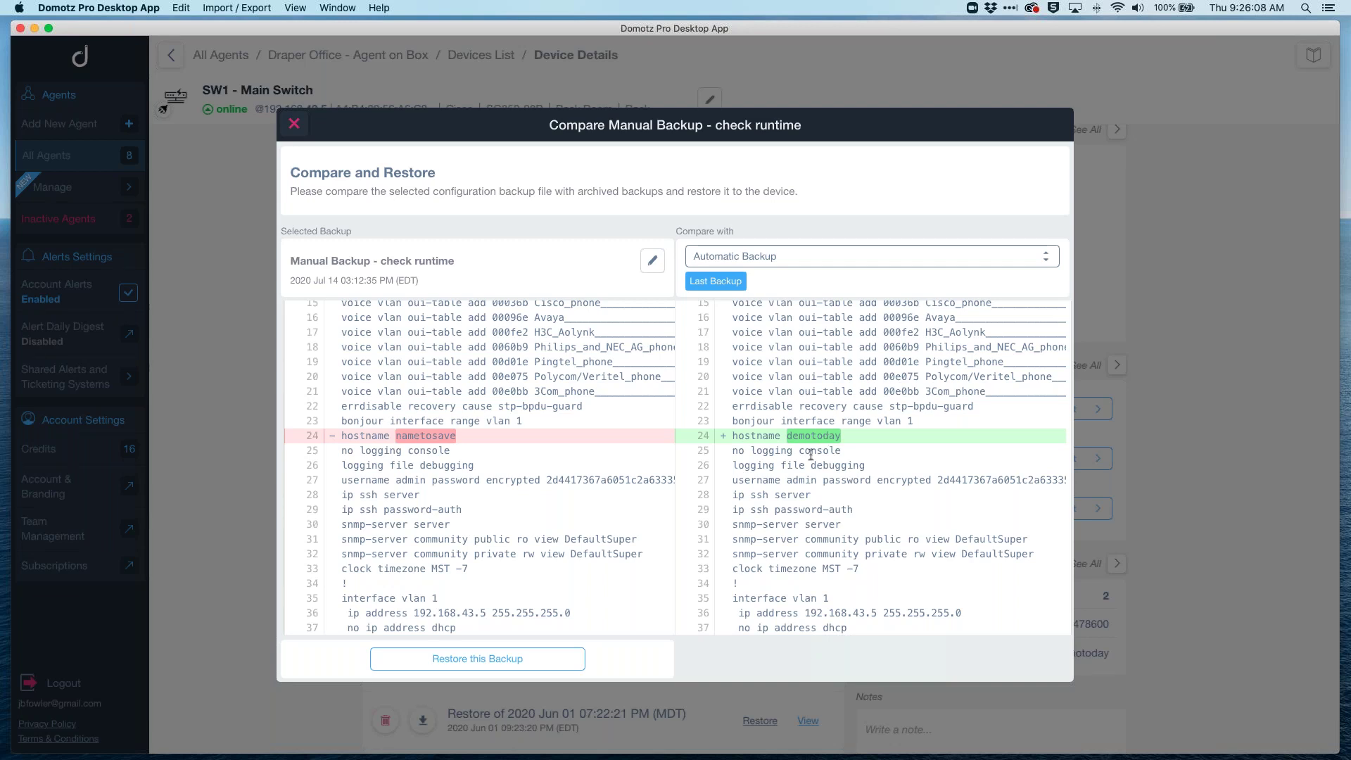
Step: Close the backup Compare dialog and return to the All Agents map showing 8 agents
{"action": "left_click", "coordinate": [294, 127]}
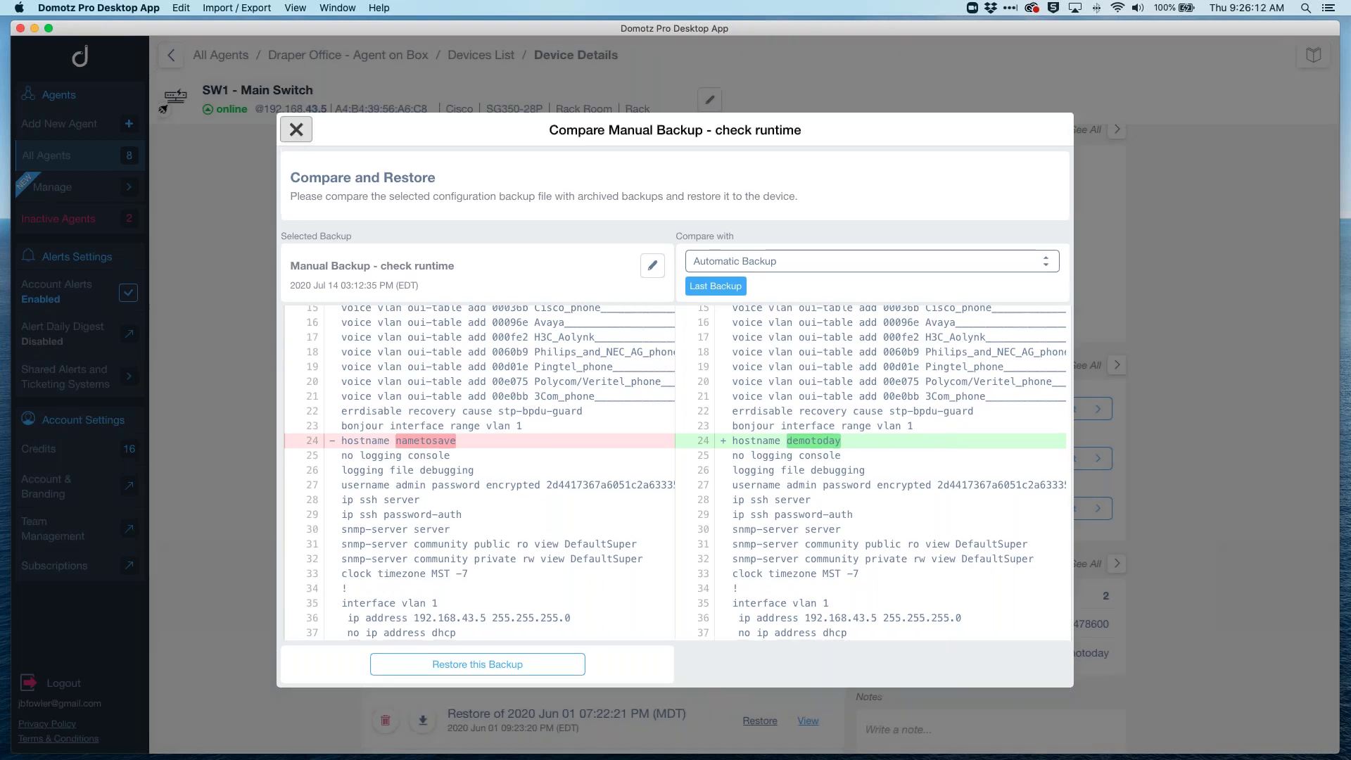
{"action": "scroll", "coordinate": [567, 542], "scroll_direction": "down", "scroll_amount": 2}
{"action": "scroll", "coordinate": [567, 542], "scroll_direction": "up", "scroll_amount": 5}
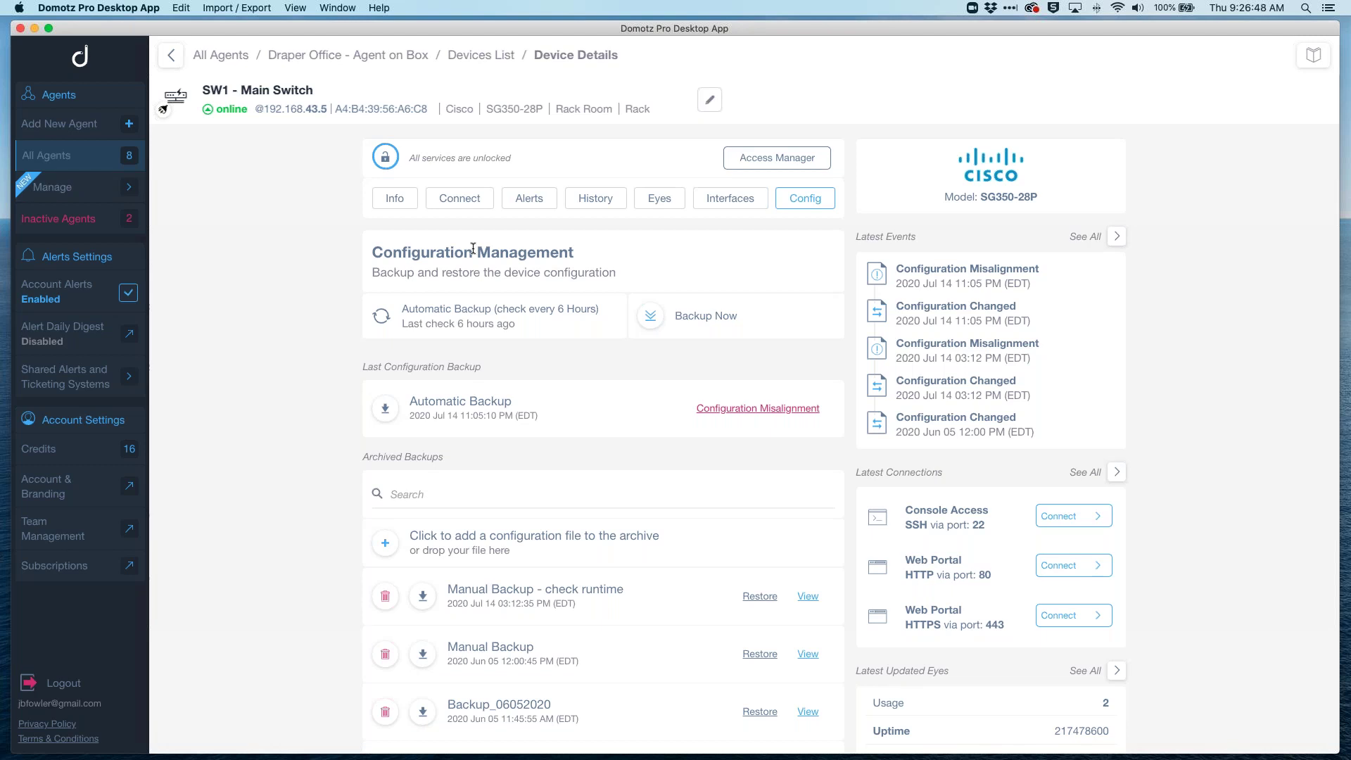
{"action": "left_click", "coordinate": [221, 55]}
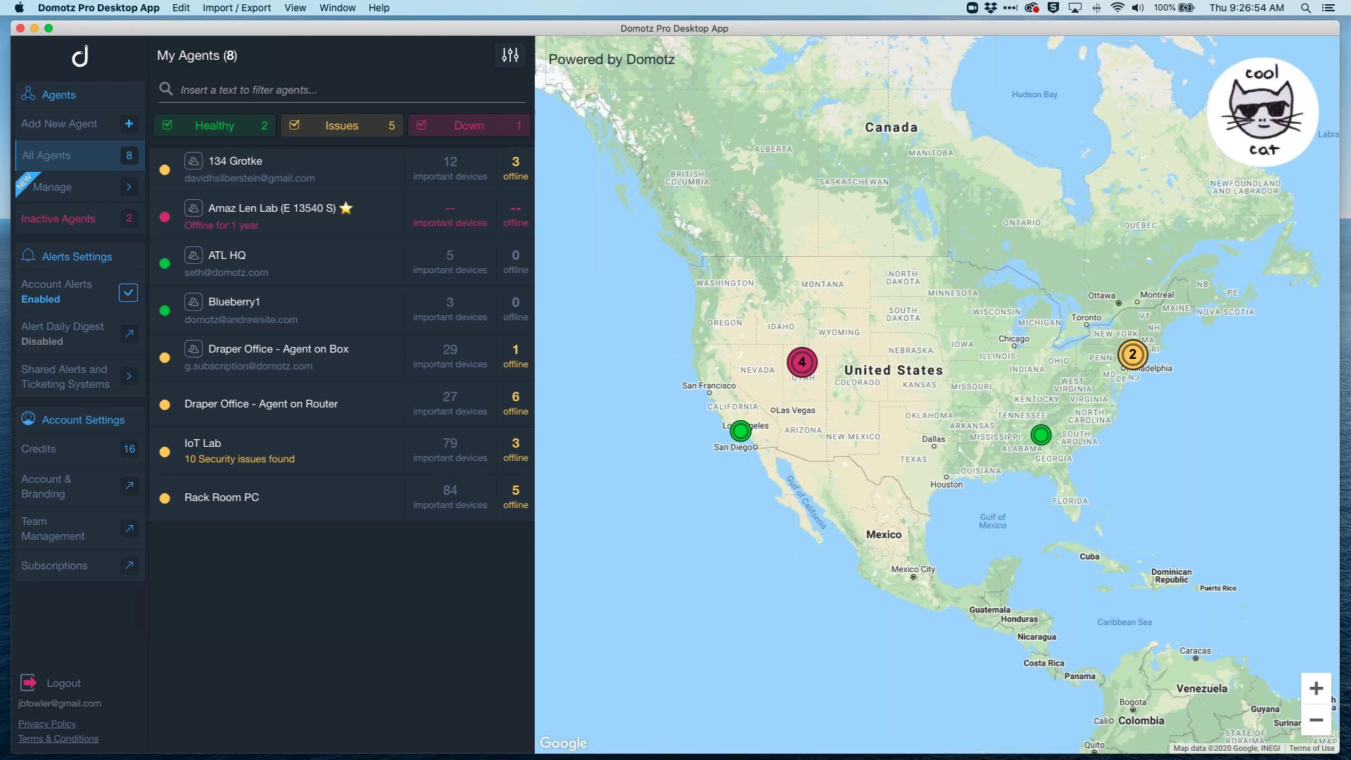
Step: Open the IoT Lab agent's dashboard from the My Agents list
{"action": "left_click", "coordinate": [219, 450]}
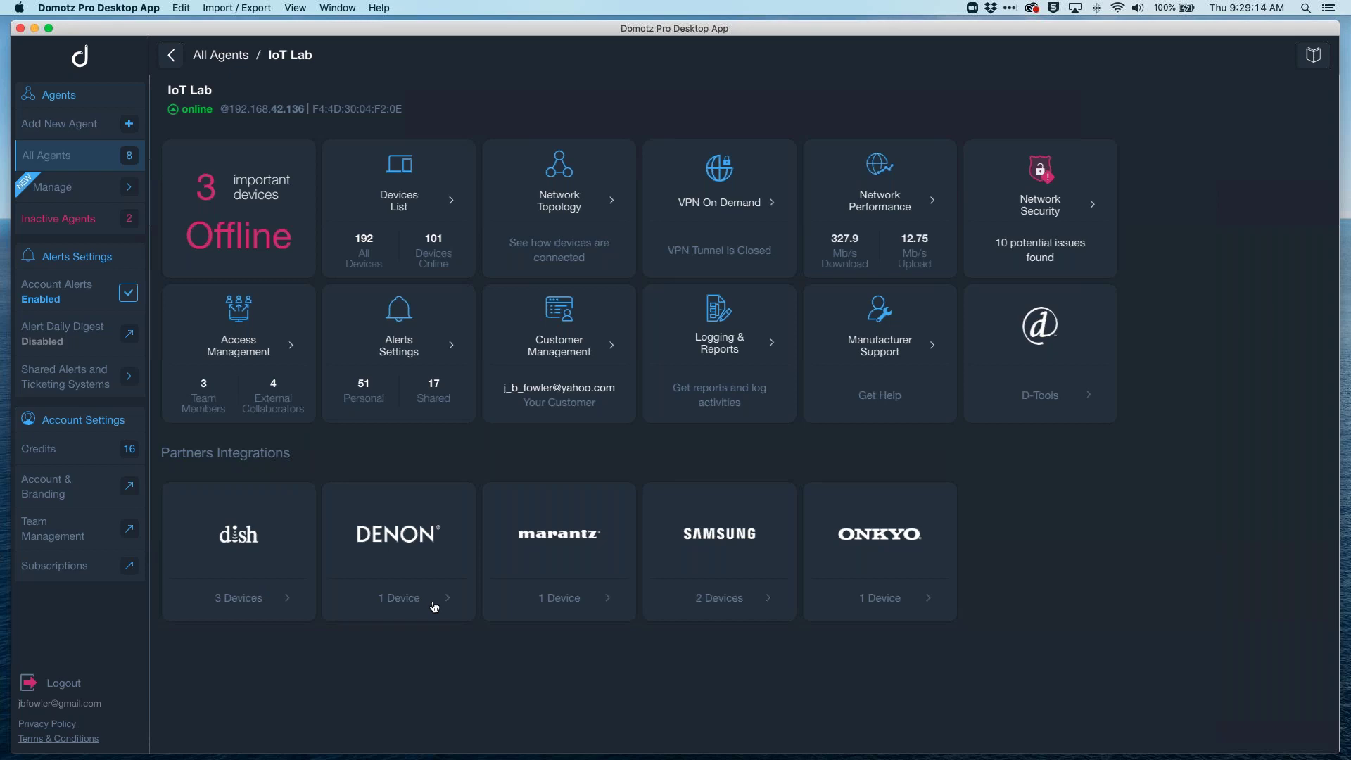
Step: Open the IoT Lab Devices List and scroll until the XMS-1208 switch row is visible
{"action": "left_click", "coordinate": [427, 204]}
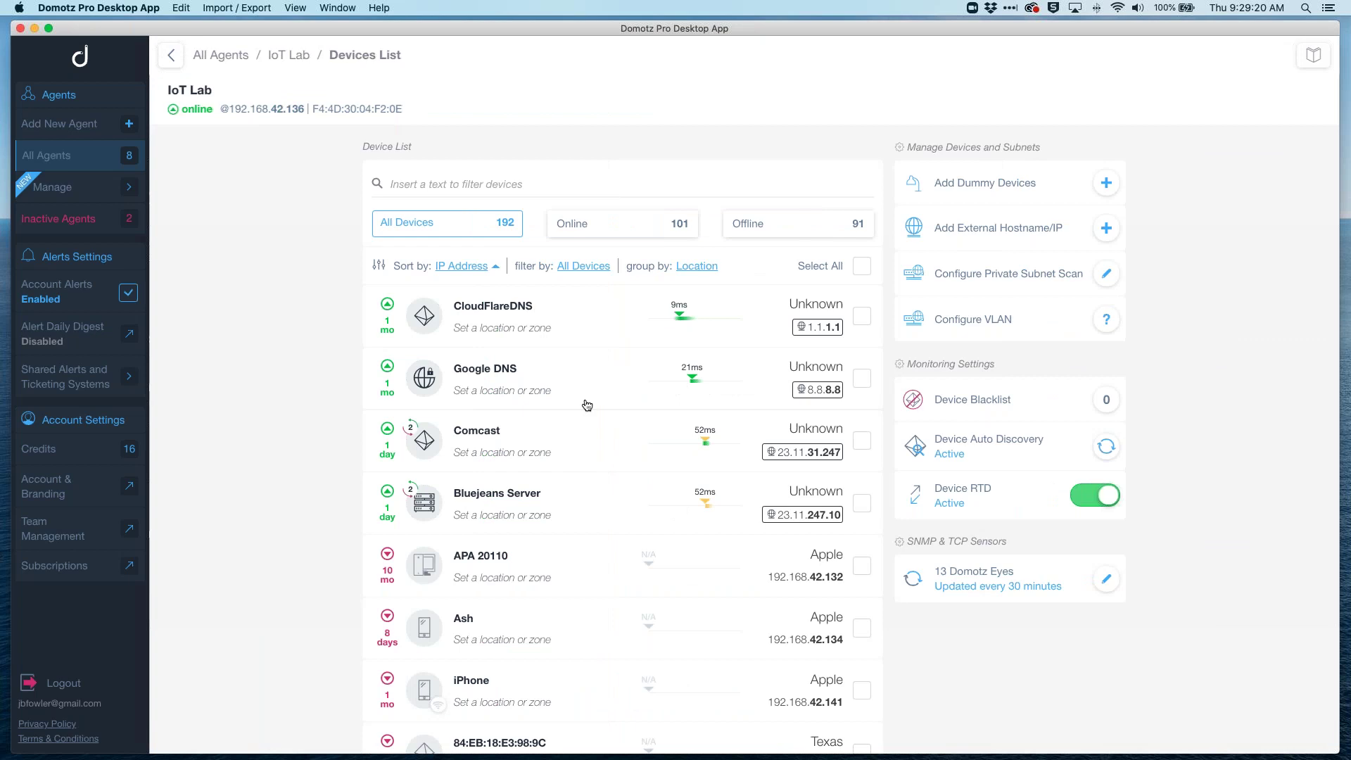
{"action": "scroll", "coordinate": [588, 405], "scroll_direction": "down", "scroll_amount": 3}
{"action": "scroll", "coordinate": [587, 405], "scroll_direction": "down", "scroll_amount": 2}
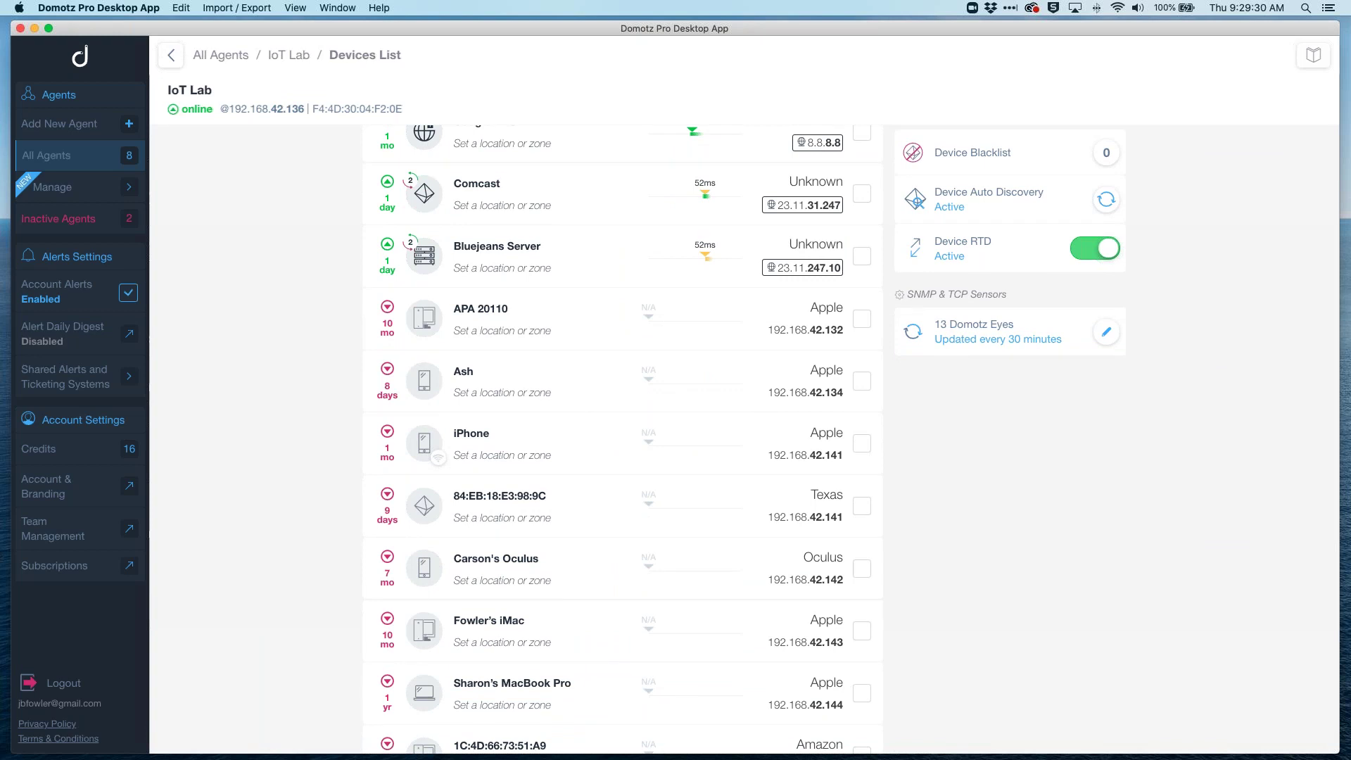
{"action": "scroll", "coordinate": [492, 591], "scroll_direction": "down", "scroll_amount": 15}
{"action": "scroll", "coordinate": [622, 437], "scroll_direction": "down", "scroll_amount": 10}
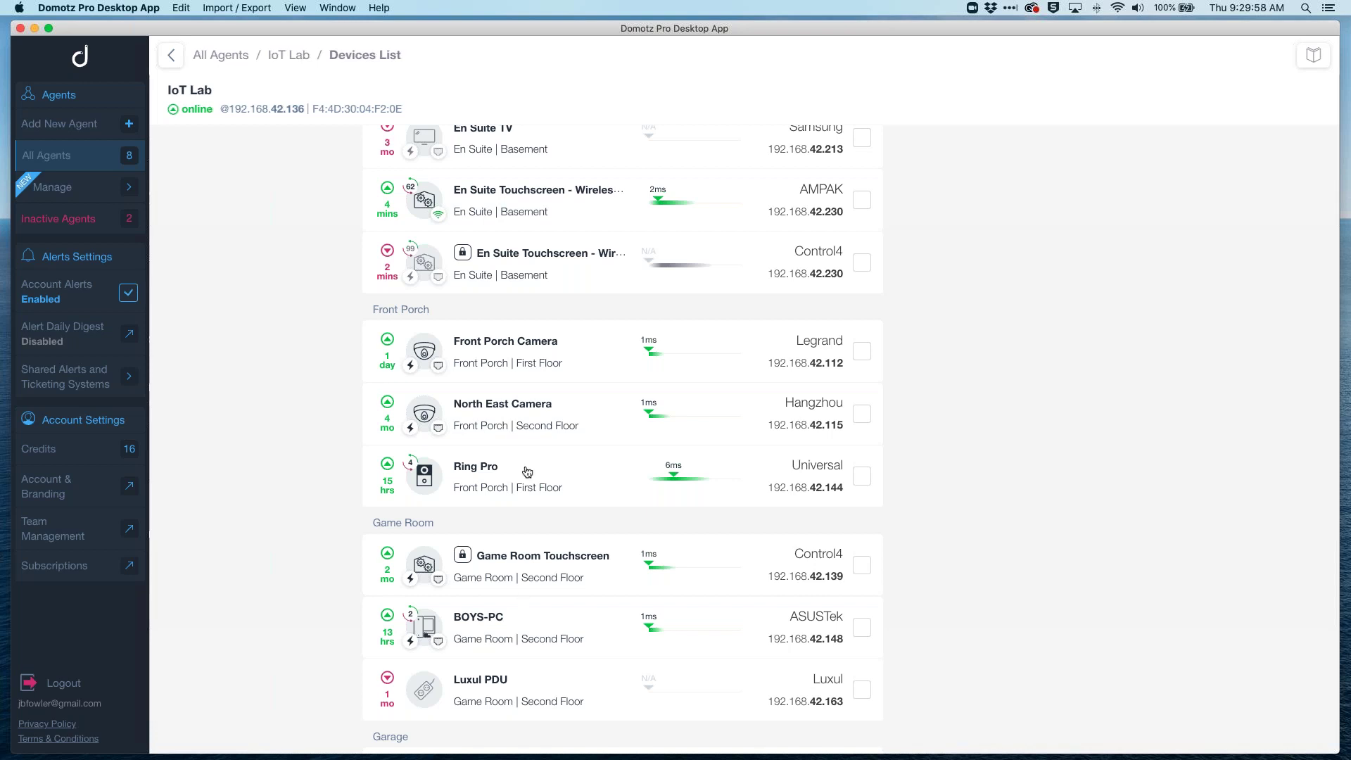
{"action": "scroll", "coordinate": [527, 472], "scroll_direction": "up", "scroll_amount": 3}
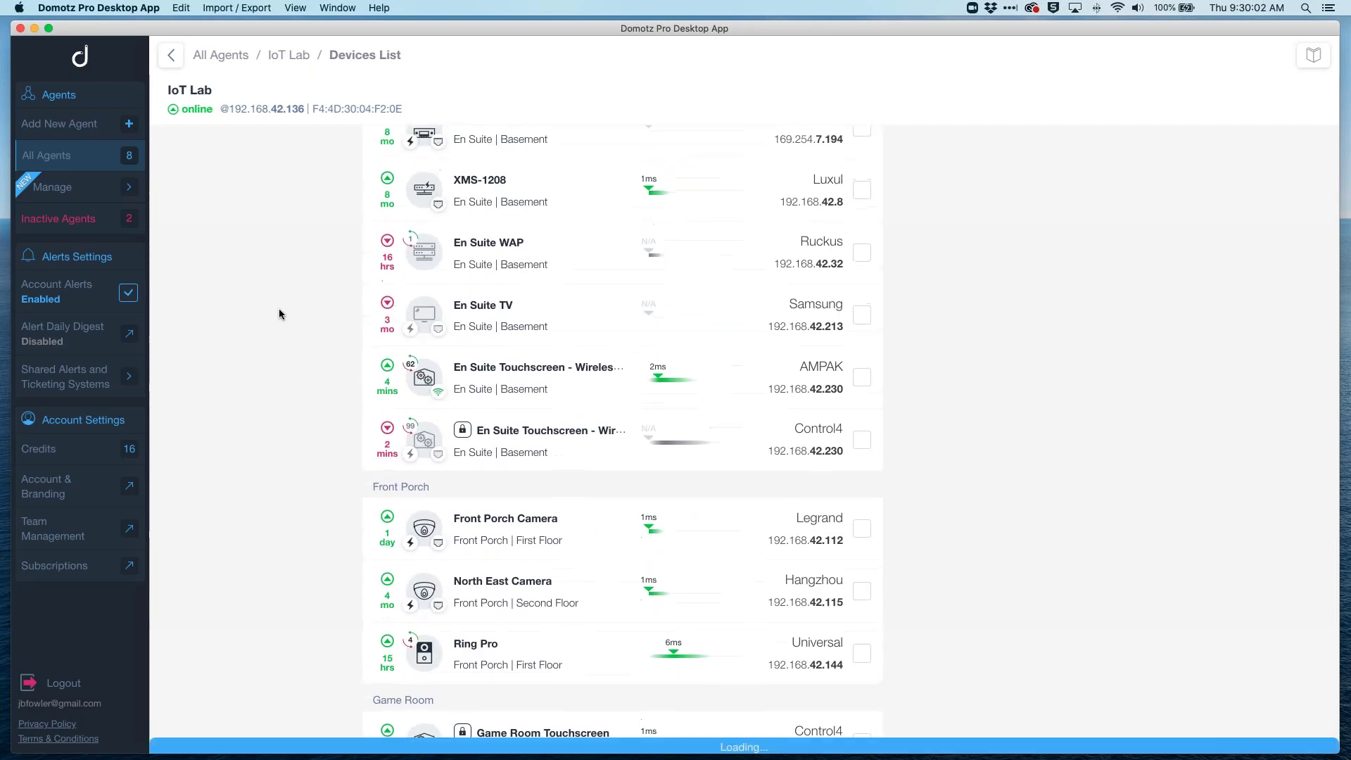
Step: Open XMS-1208's details and show its remote connections: SSH 22, Telnet 23, HTTP 80
{"action": "left_click", "coordinate": [504, 215]}
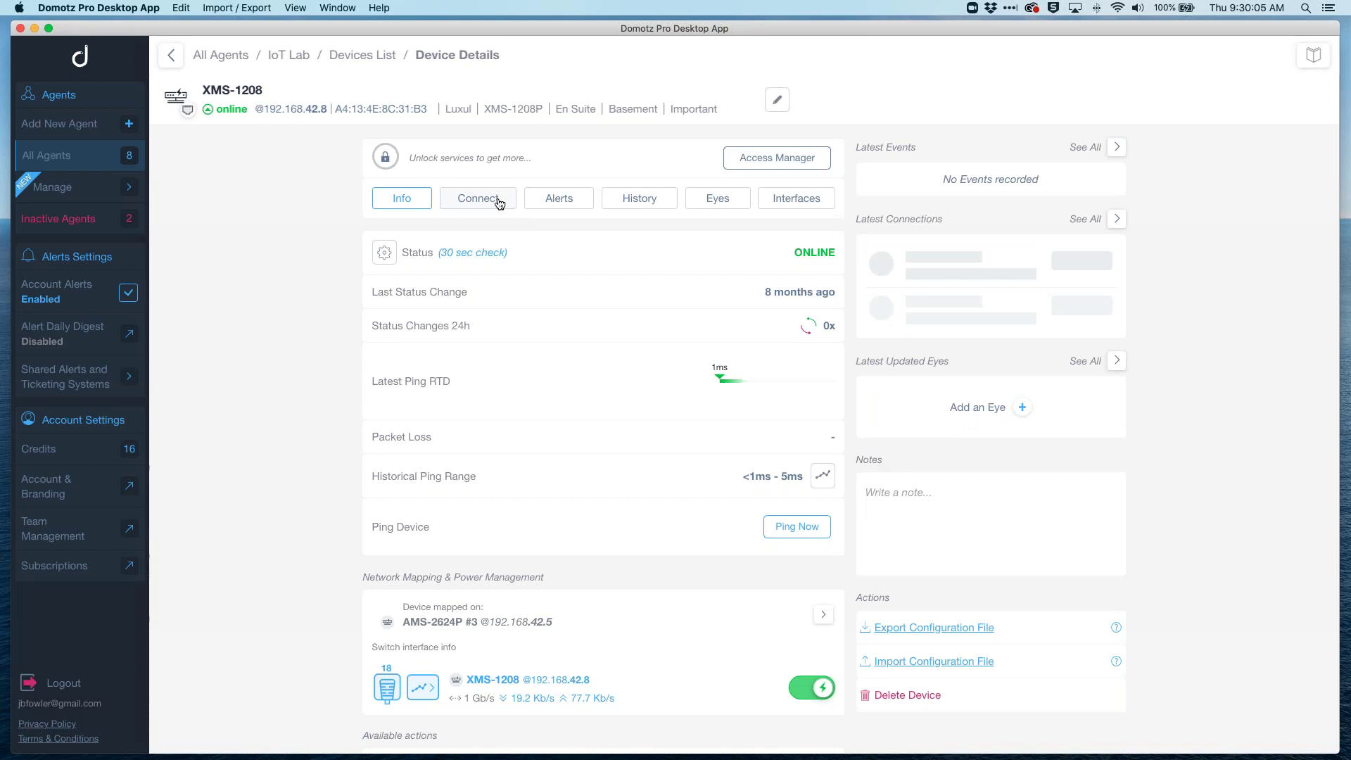
{"action": "left_click", "coordinate": [499, 203]}
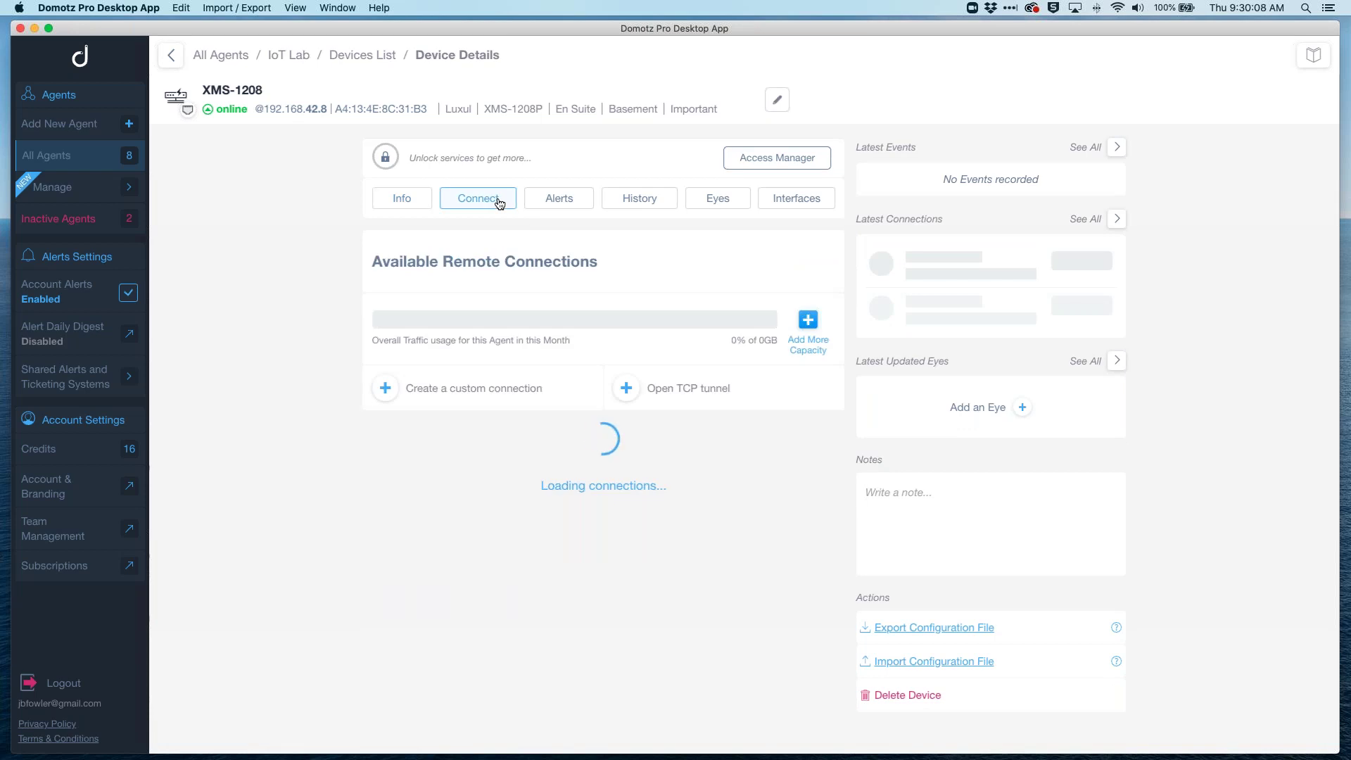
{"action": "left_click", "coordinate": [414, 202]}
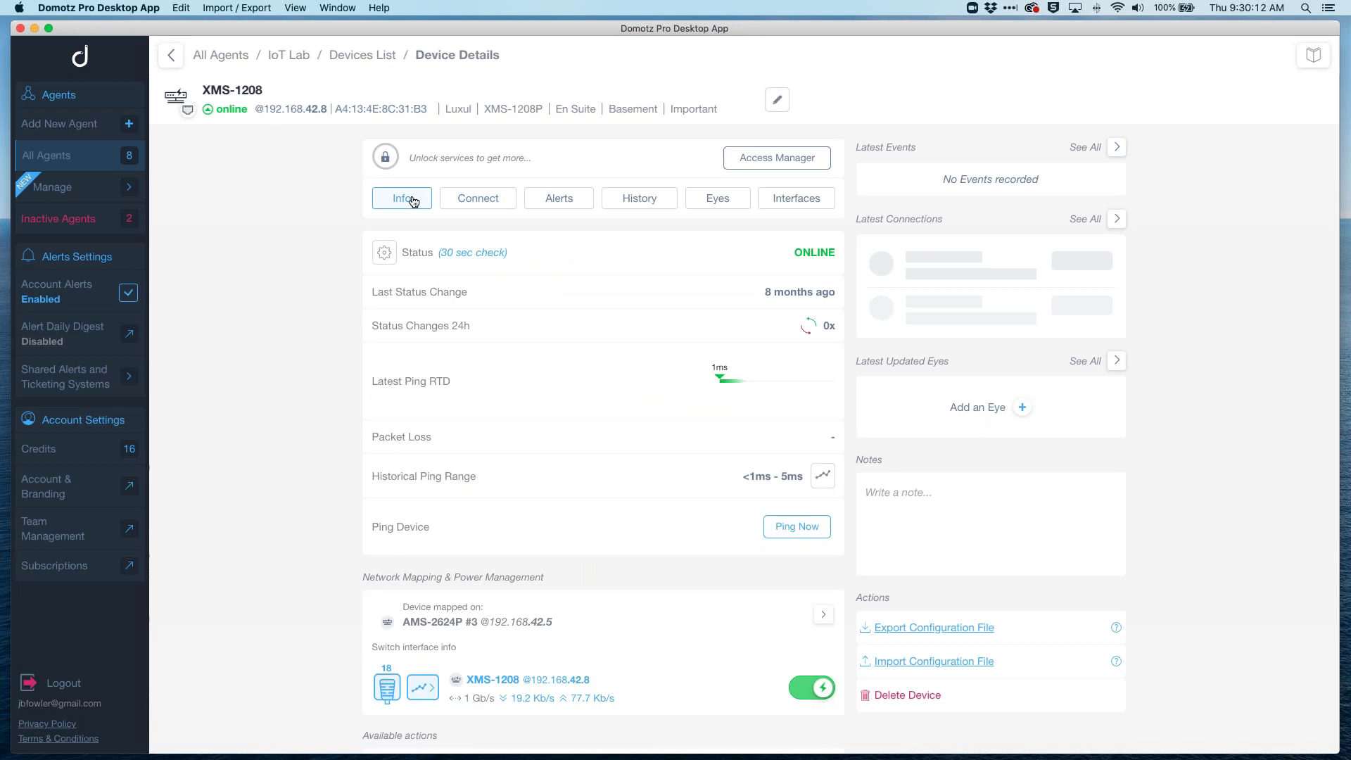
{"action": "left_click", "coordinate": [475, 204]}
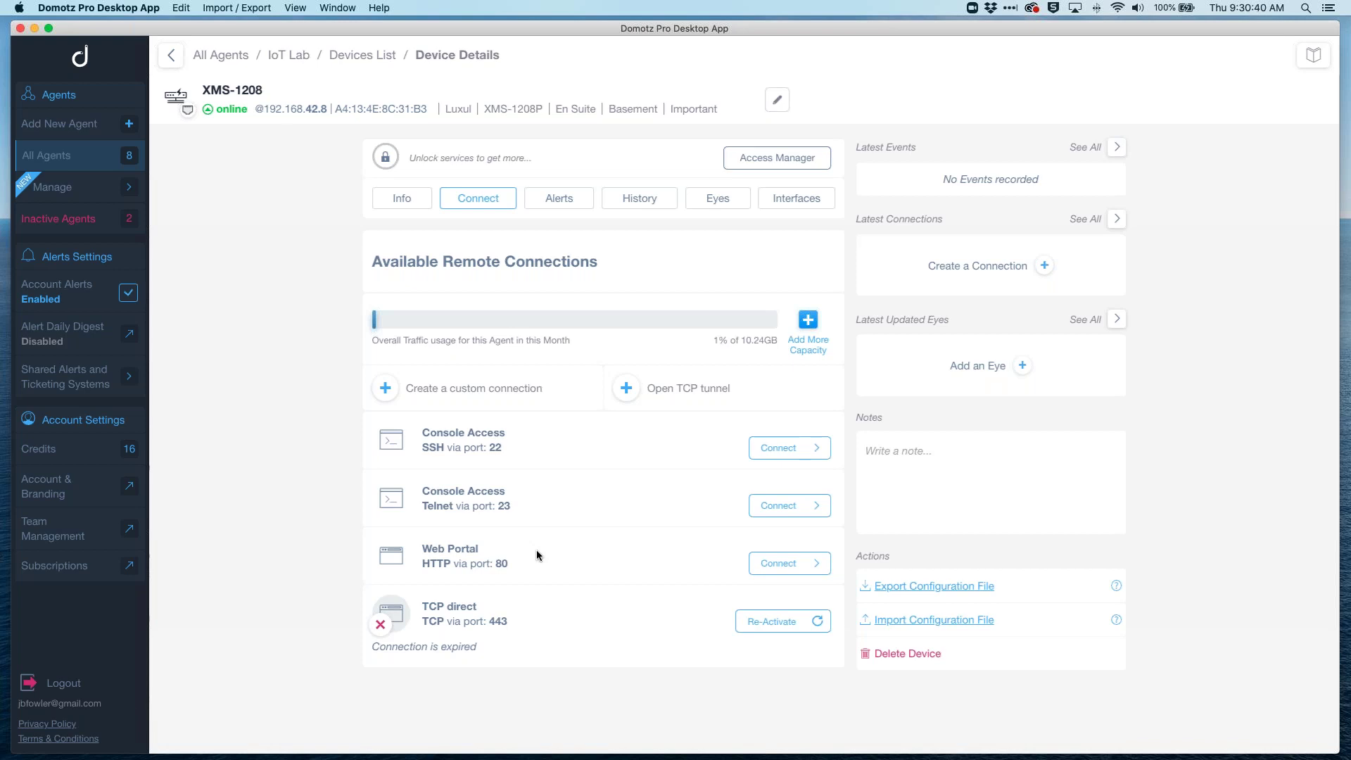
{"action": "left_click", "coordinate": [505, 397]}
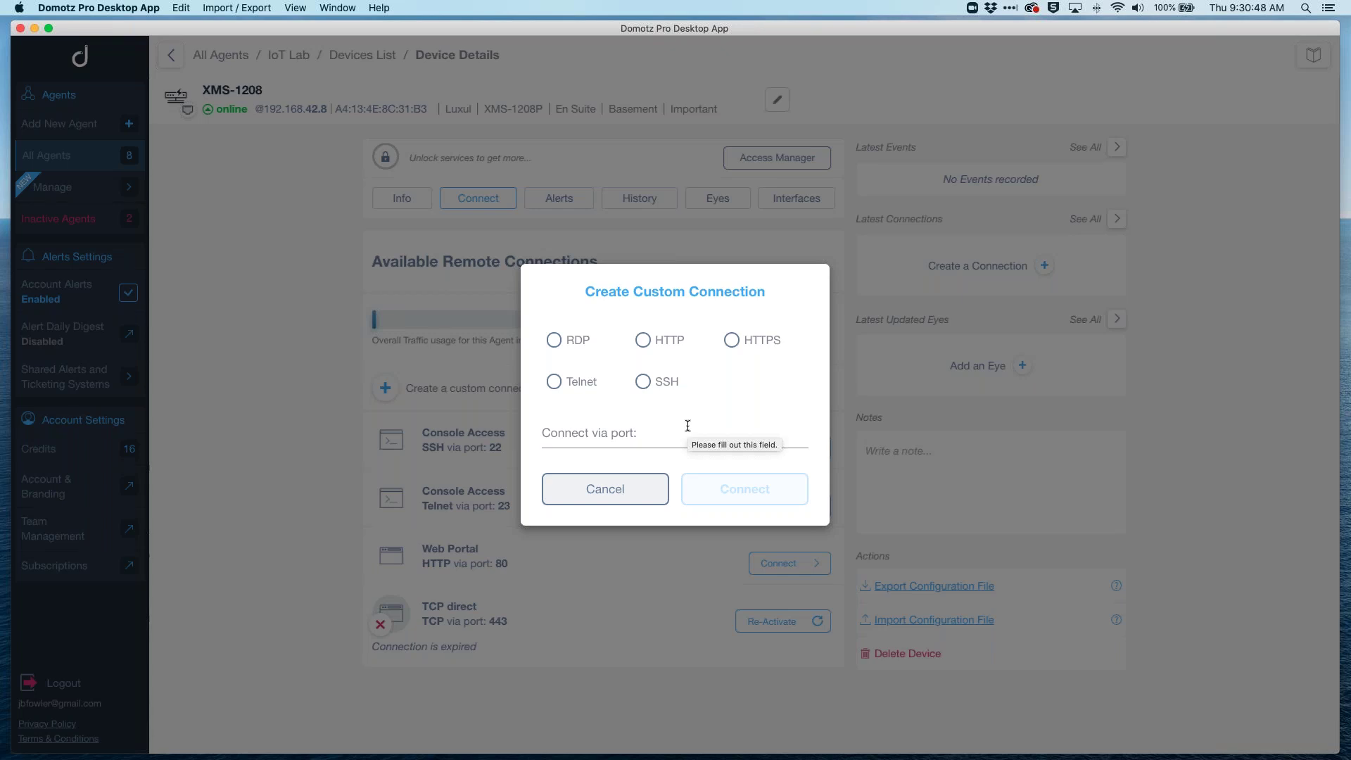
{"action": "left_click", "coordinate": [656, 437]}
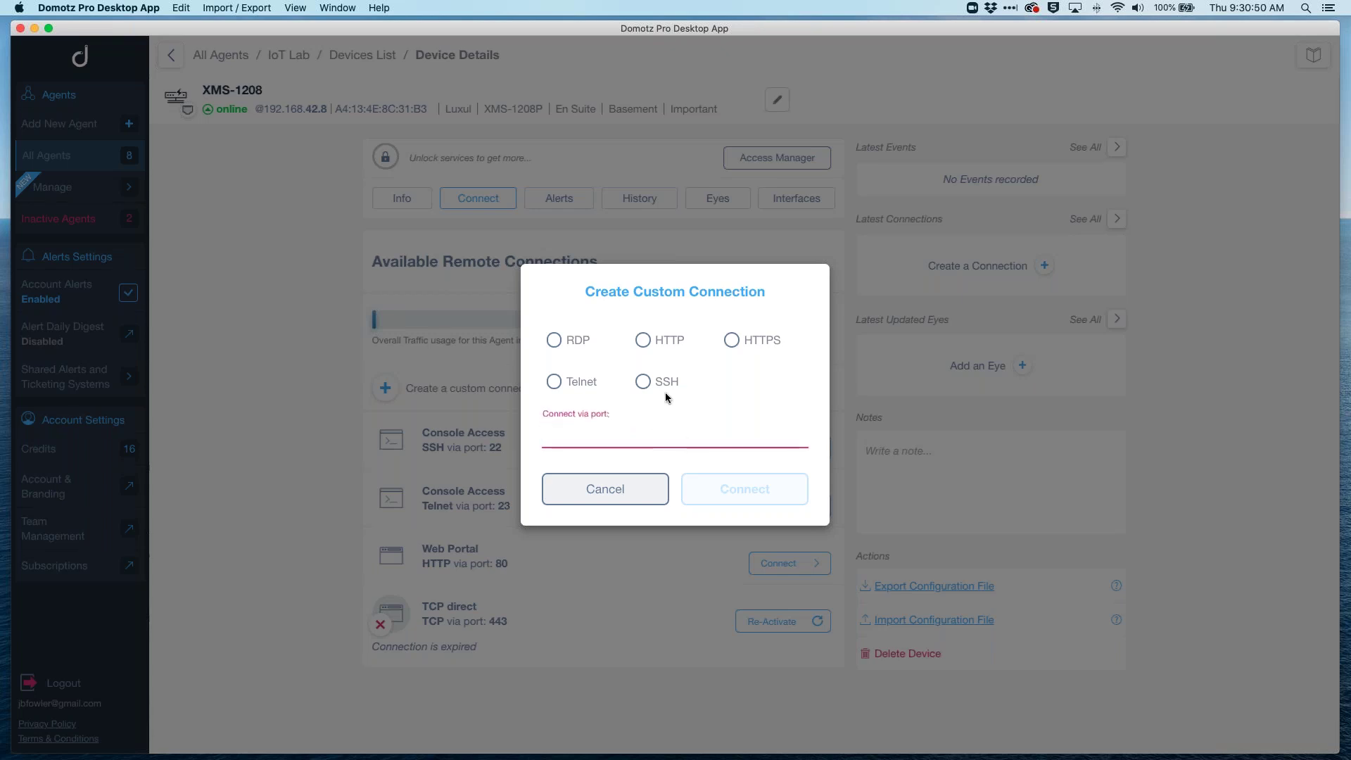
{"action": "left_click", "coordinate": [599, 491]}
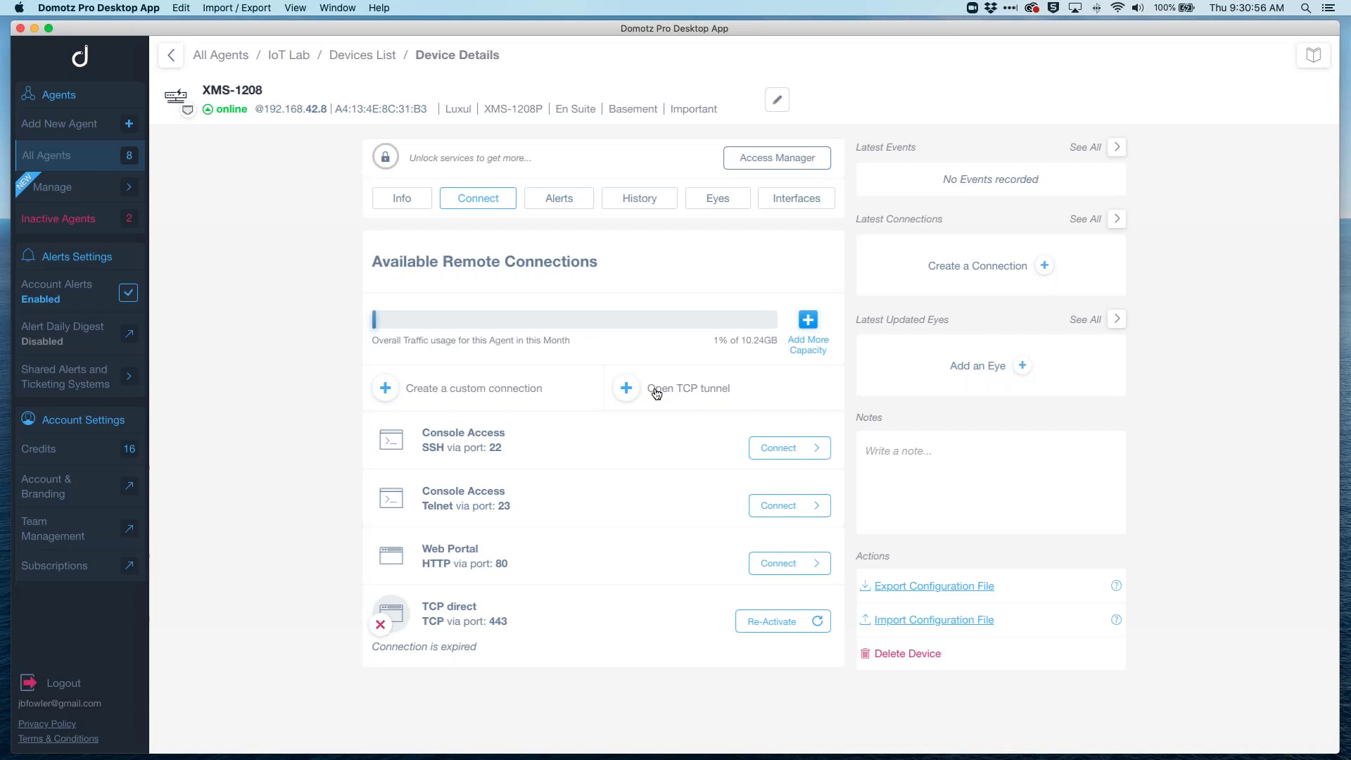
{"action": "left_click", "coordinate": [656, 392]}
{"action": "left_click", "coordinate": [658, 425]}
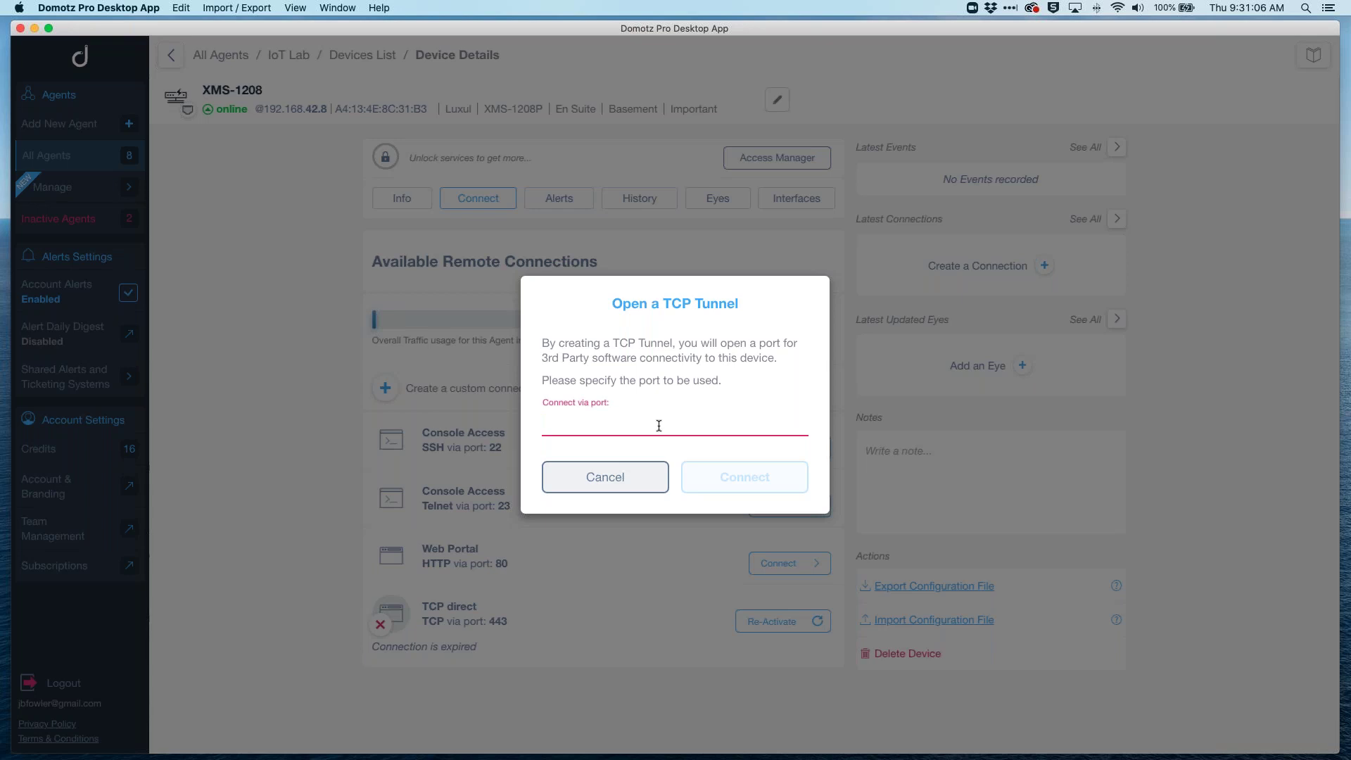
{"action": "left_click", "coordinate": [643, 477]}
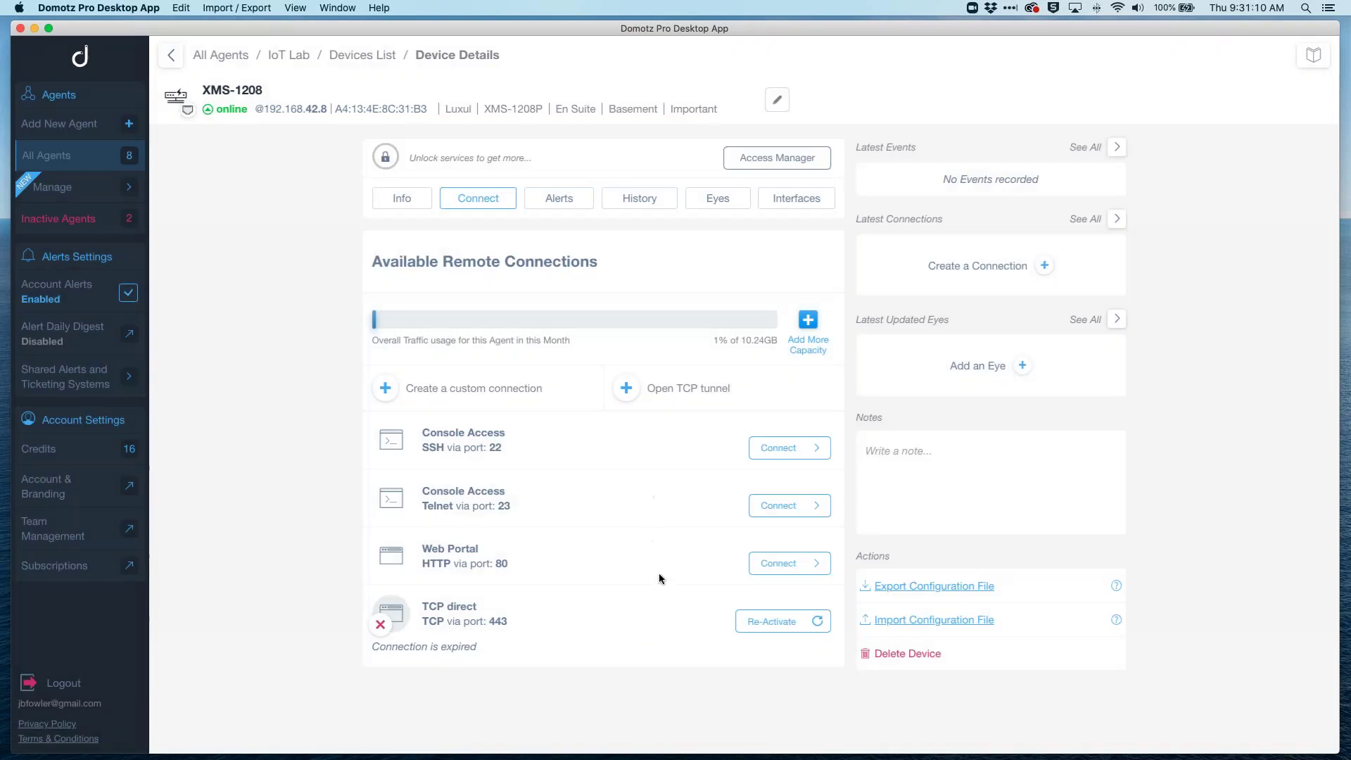
Step: Connect to the switch's HTTP port 80 web portal and log in with the admin user name and password
{"action": "left_click", "coordinate": [778, 563]}
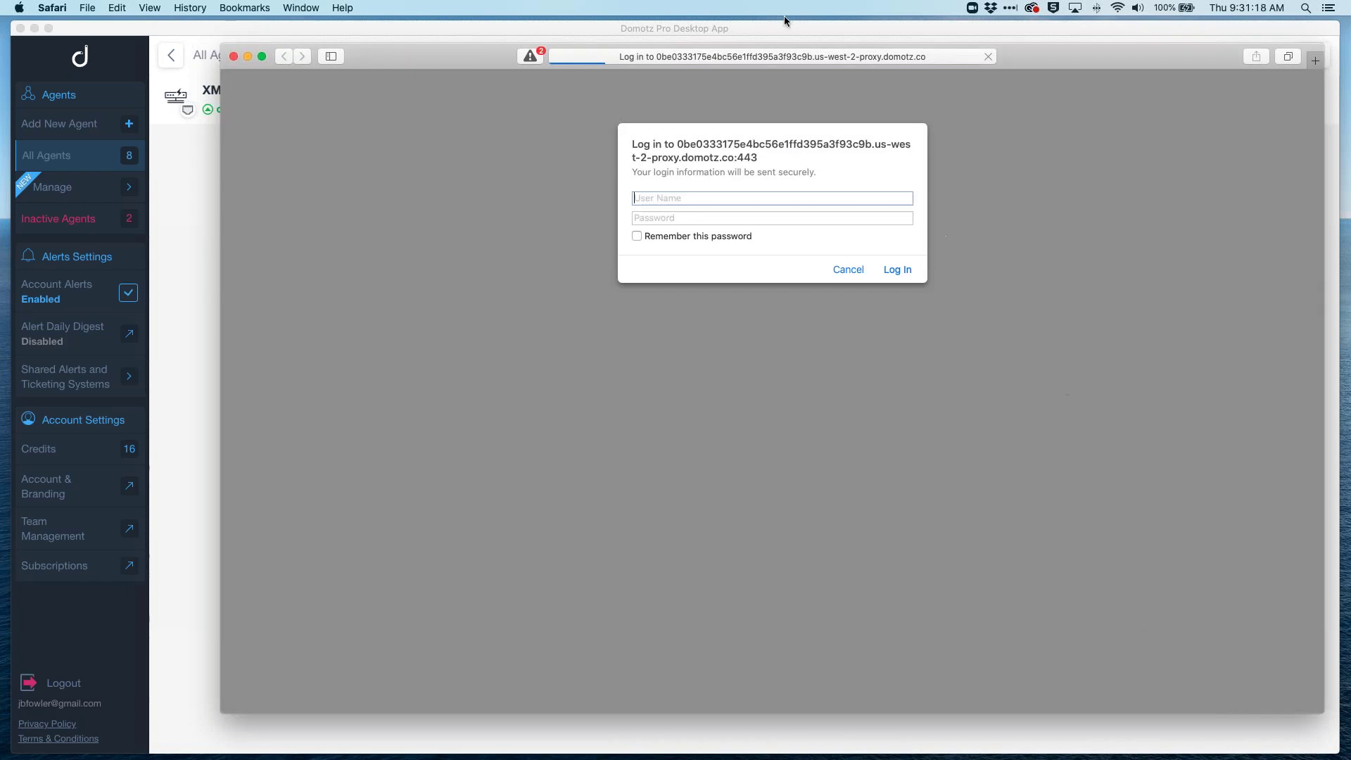
{"action": "type", "text": "admin"}
{"action": "key", "text": "Tab"}
{"action": "type", "text": "admin"}
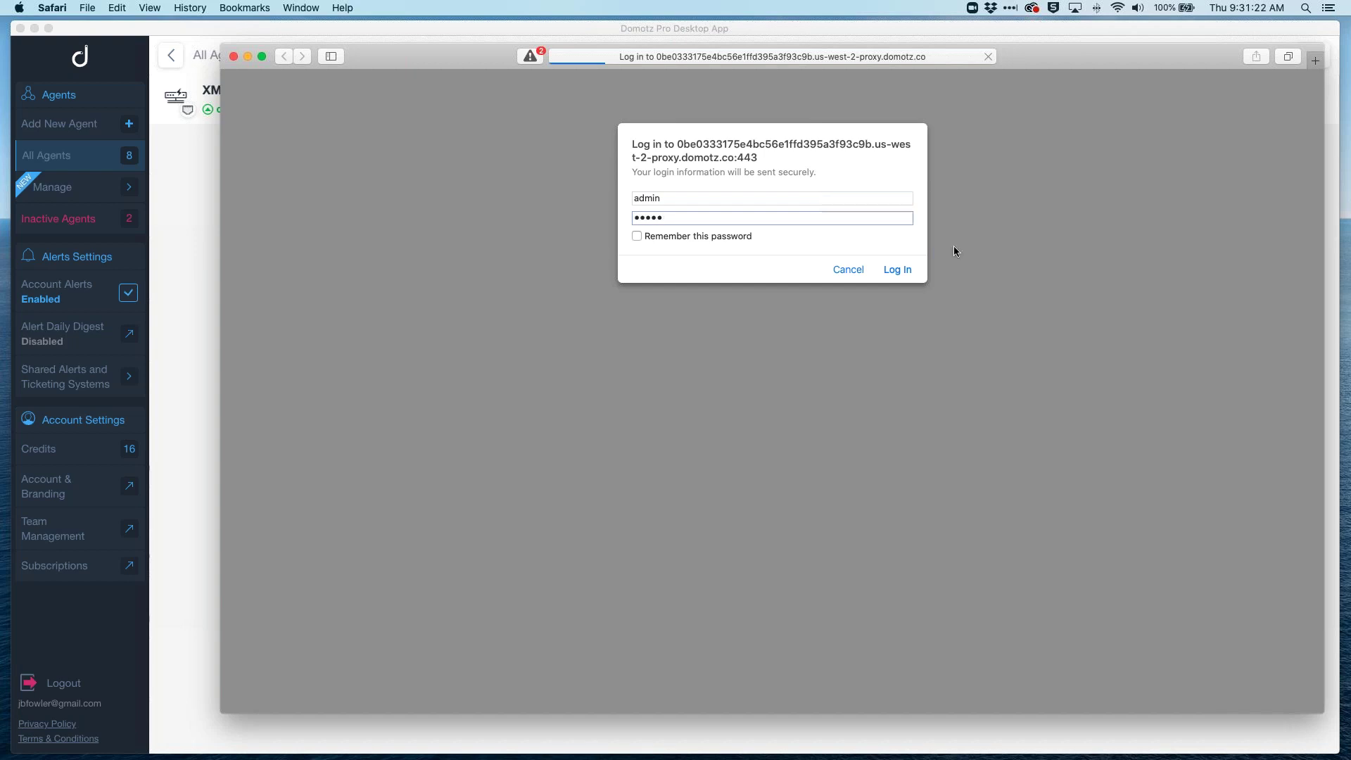
{"action": "left_click", "coordinate": [898, 268]}
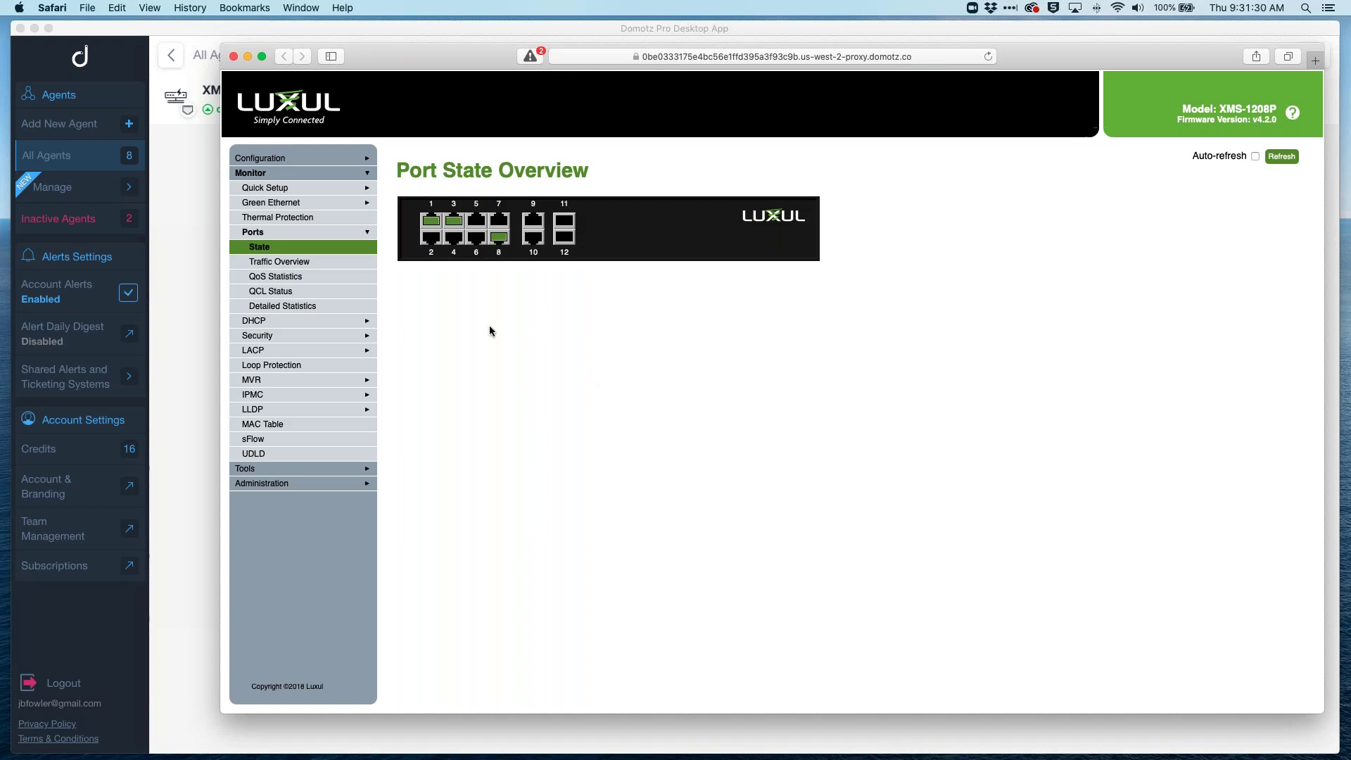
Step: Expand the switch's Configuration menu and inspect the Domotz proxy URL in Safari's address bar
{"action": "left_click", "coordinate": [351, 159]}
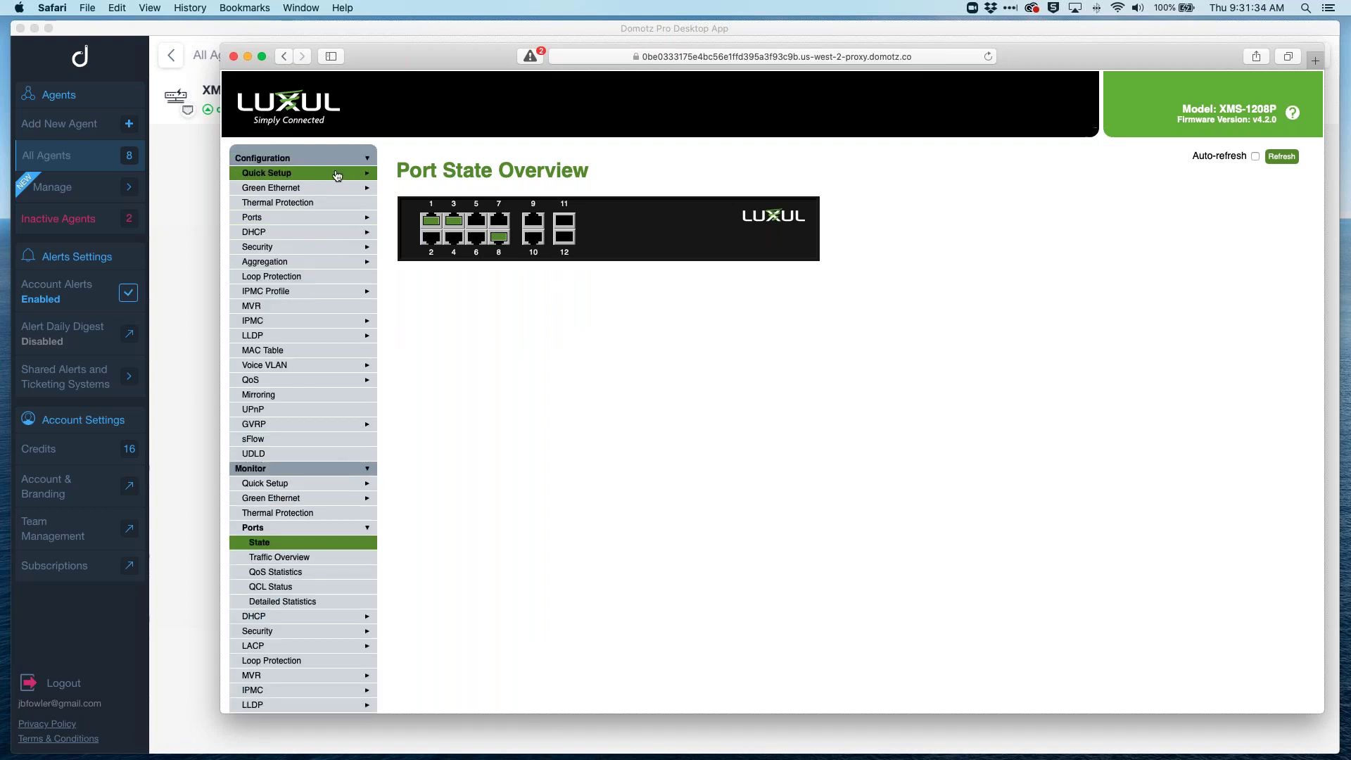
{"action": "left_click", "coordinate": [737, 56]}
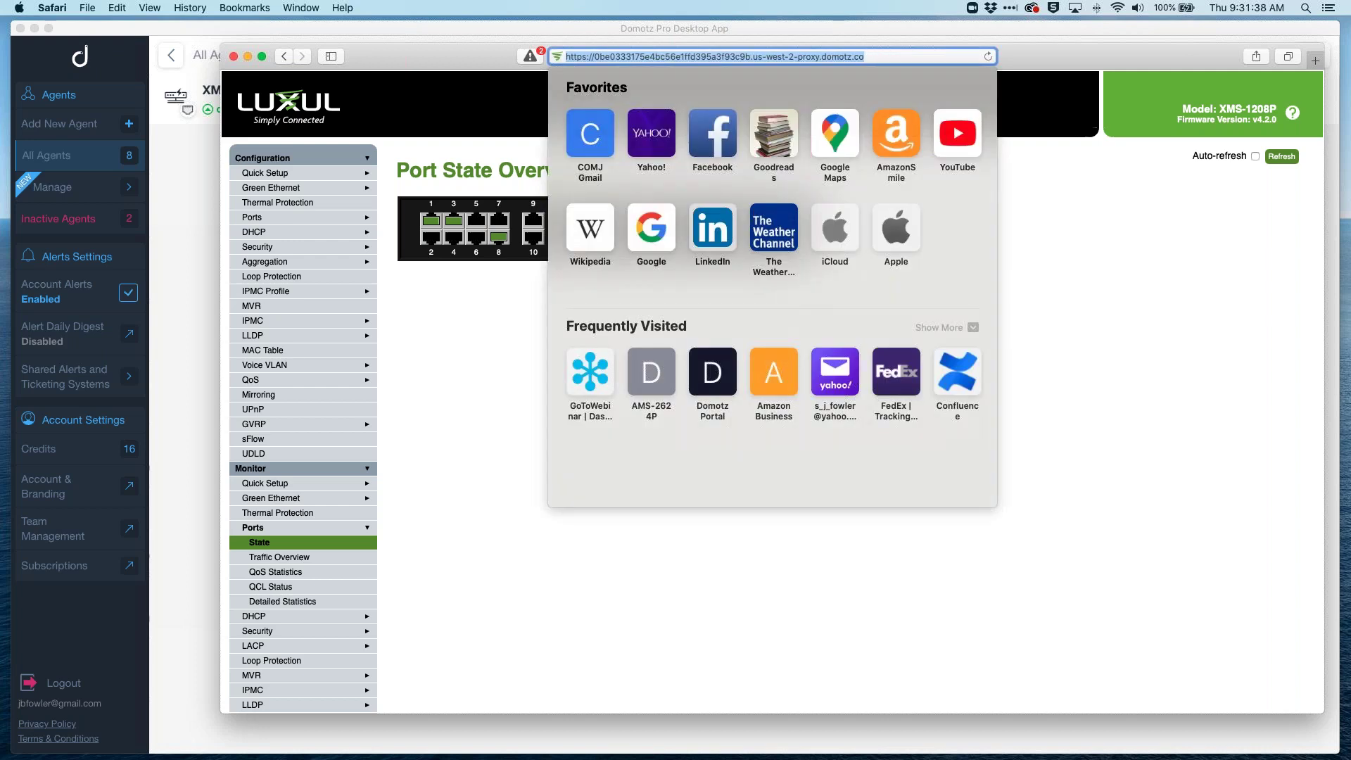
{"action": "left_click", "coordinate": [596, 56]}
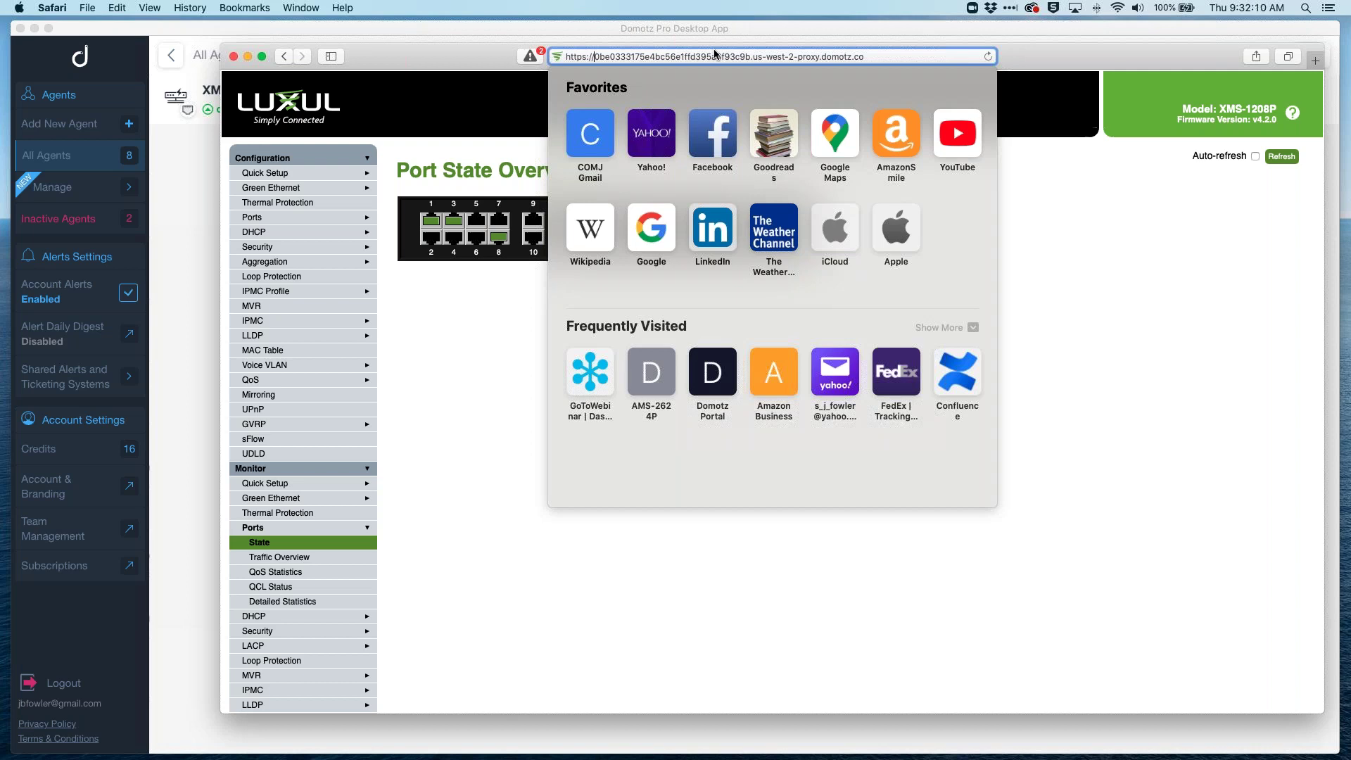
{"action": "left_click", "coordinate": [466, 384]}
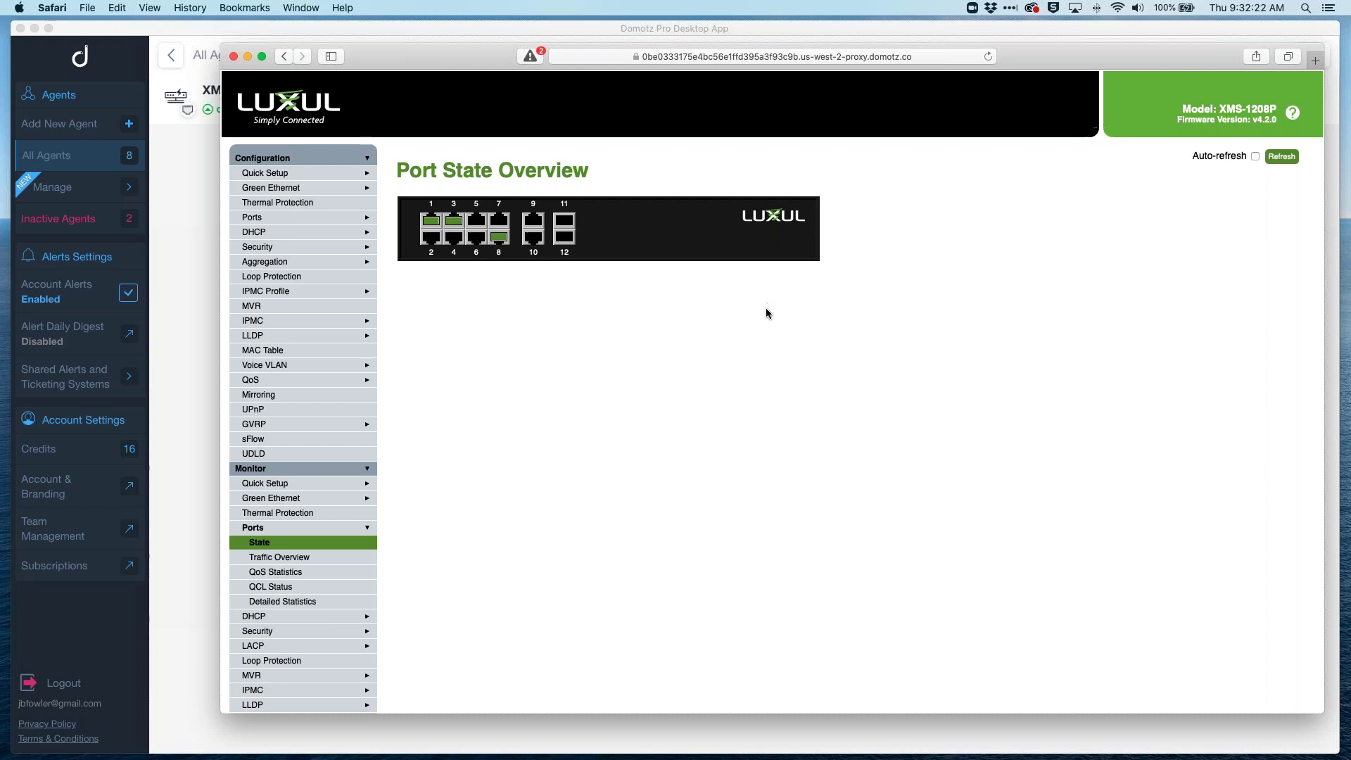
Step: Open Quick Setup > Private VLANs > Membership to list PVLAN IDs 1, 2 and 10
{"action": "left_click", "coordinate": [333, 174]}
{"action": "left_click", "coordinate": [313, 232]}
{"action": "left_click", "coordinate": [346, 252]}
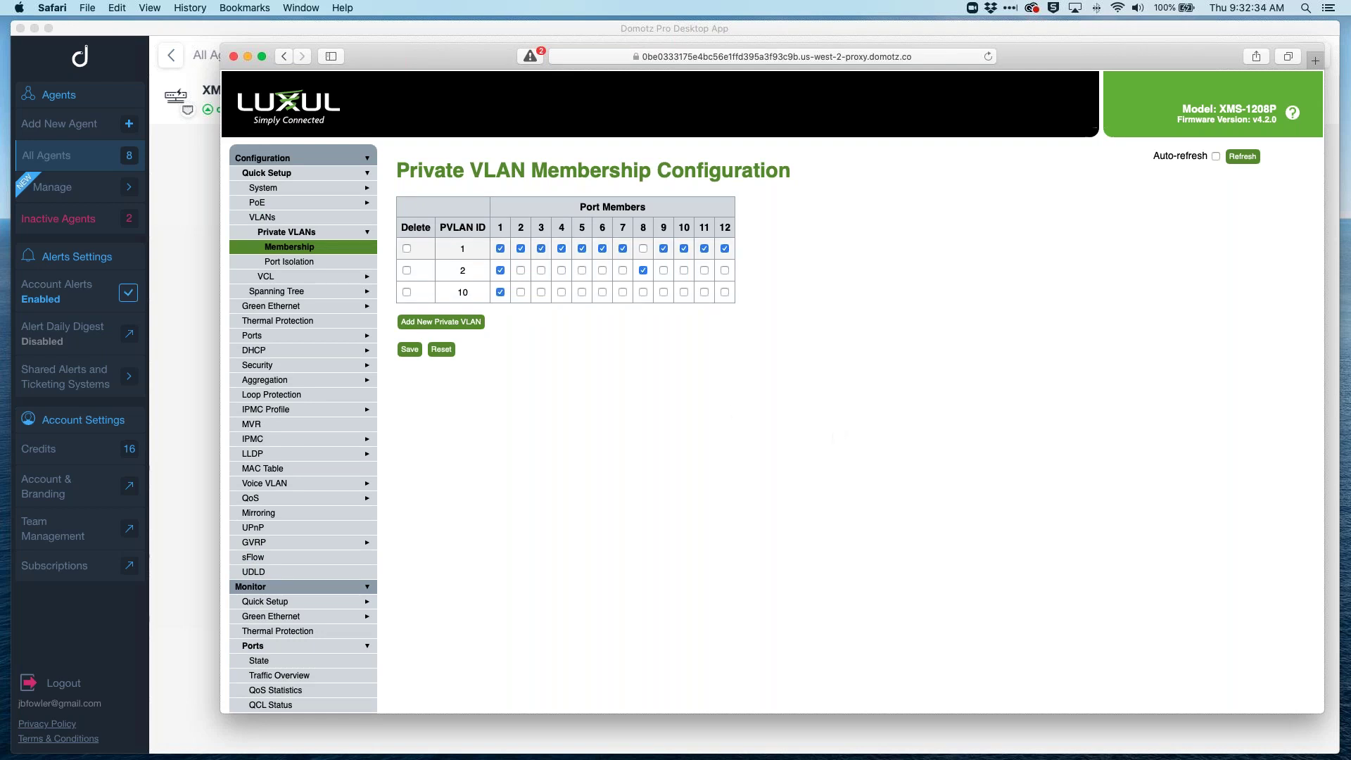
Step: Close the switch's portal window and open IoT Lab's VPN On Demand page
{"action": "left_click", "coordinate": [234, 56]}
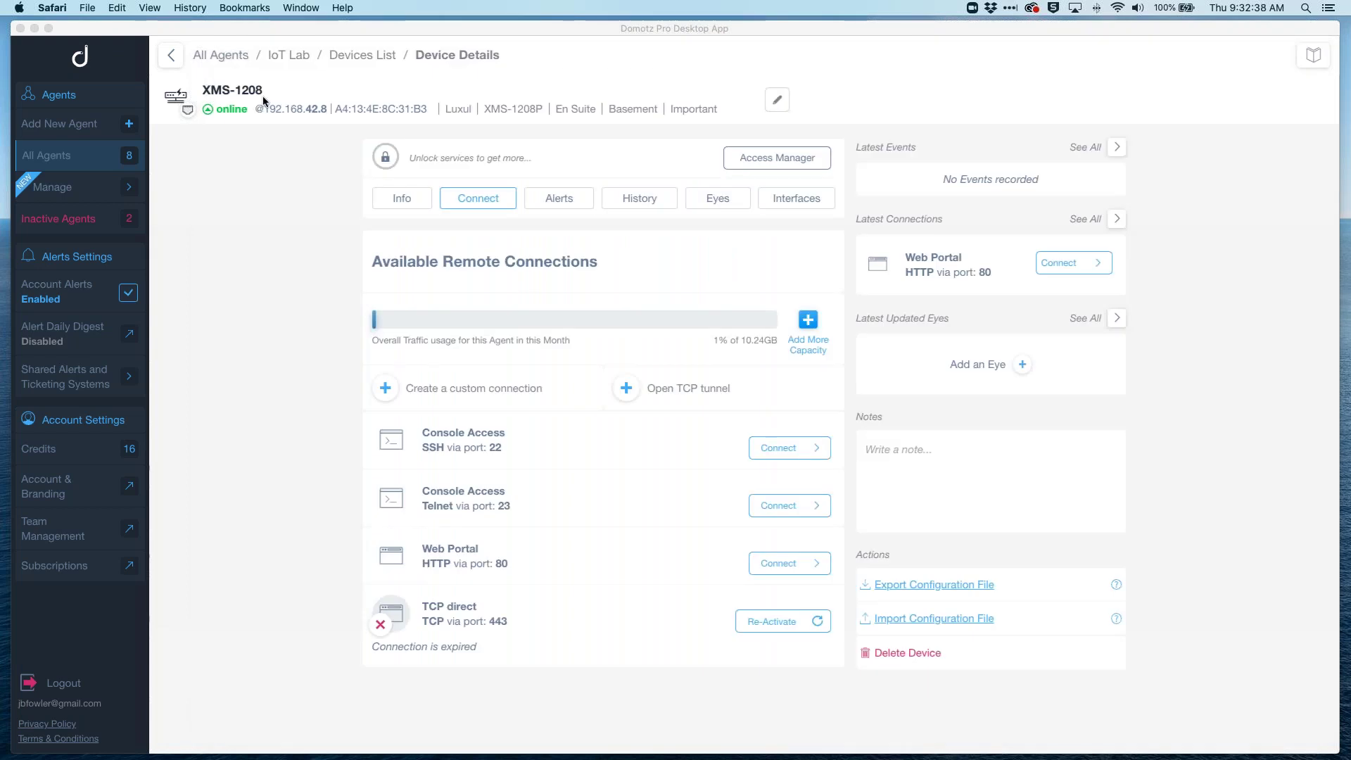
{"action": "left_click", "coordinate": [294, 56]}
{"action": "left_click", "coordinate": [294, 55]}
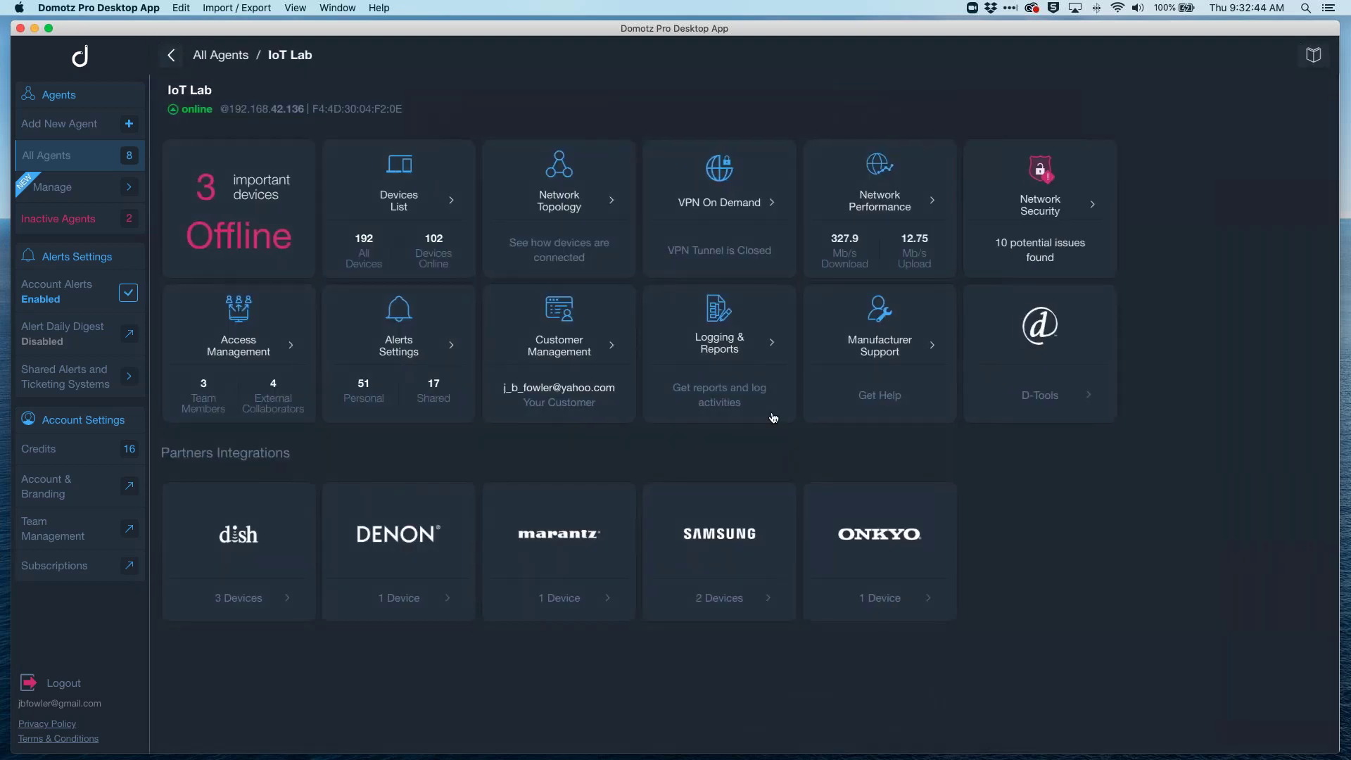
{"action": "left_click", "coordinate": [751, 208]}
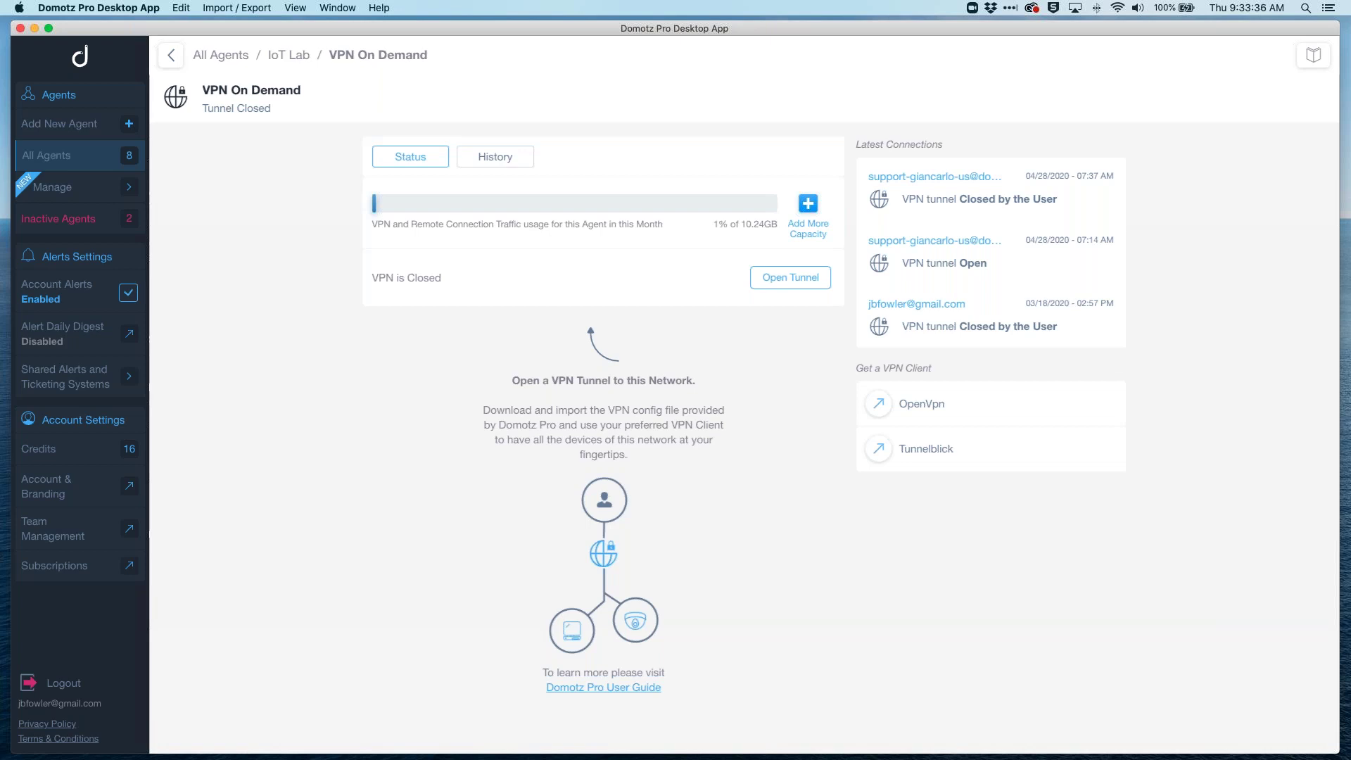
Step: Cancel the Open Tunnel routing policy dialog, keeping the VPN closed, and return to IoT Lab's dashboard
{"action": "left_click", "coordinate": [802, 279]}
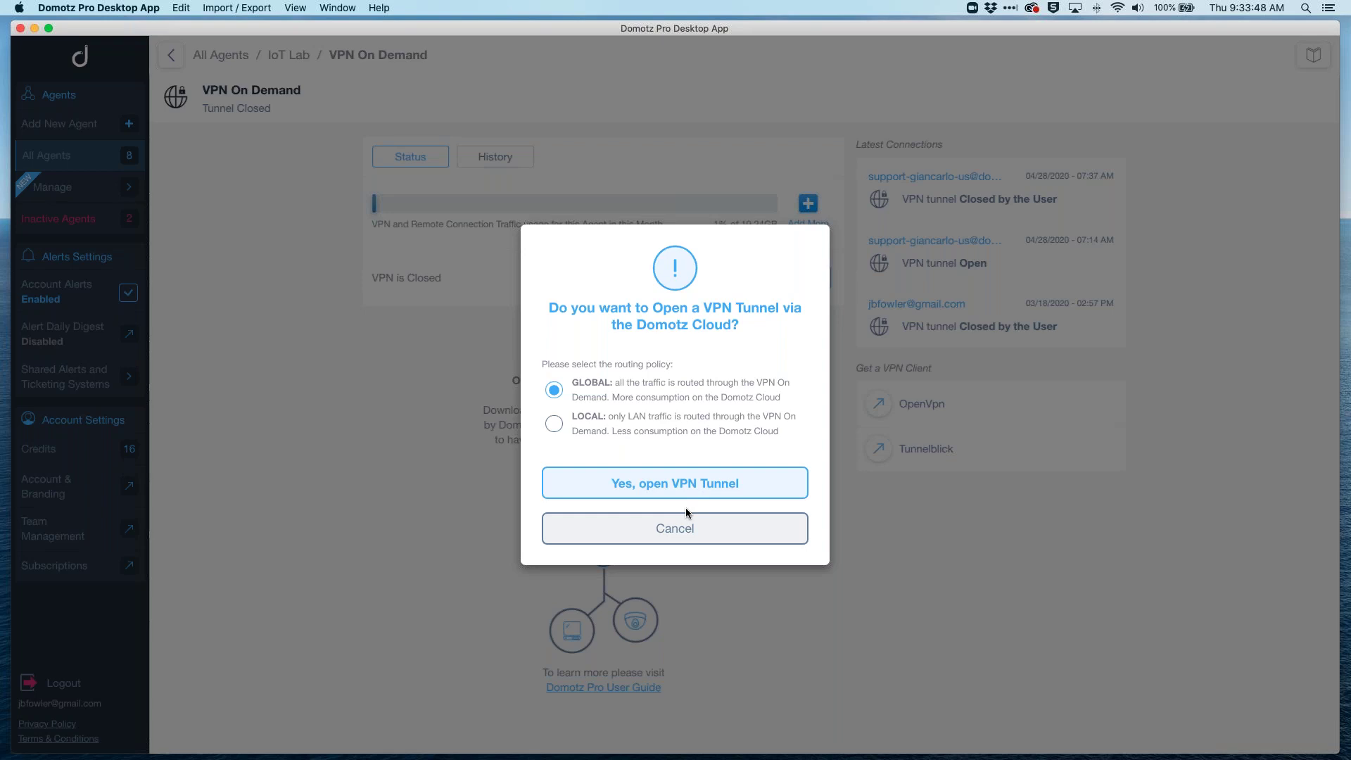
{"action": "left_click", "coordinate": [687, 531]}
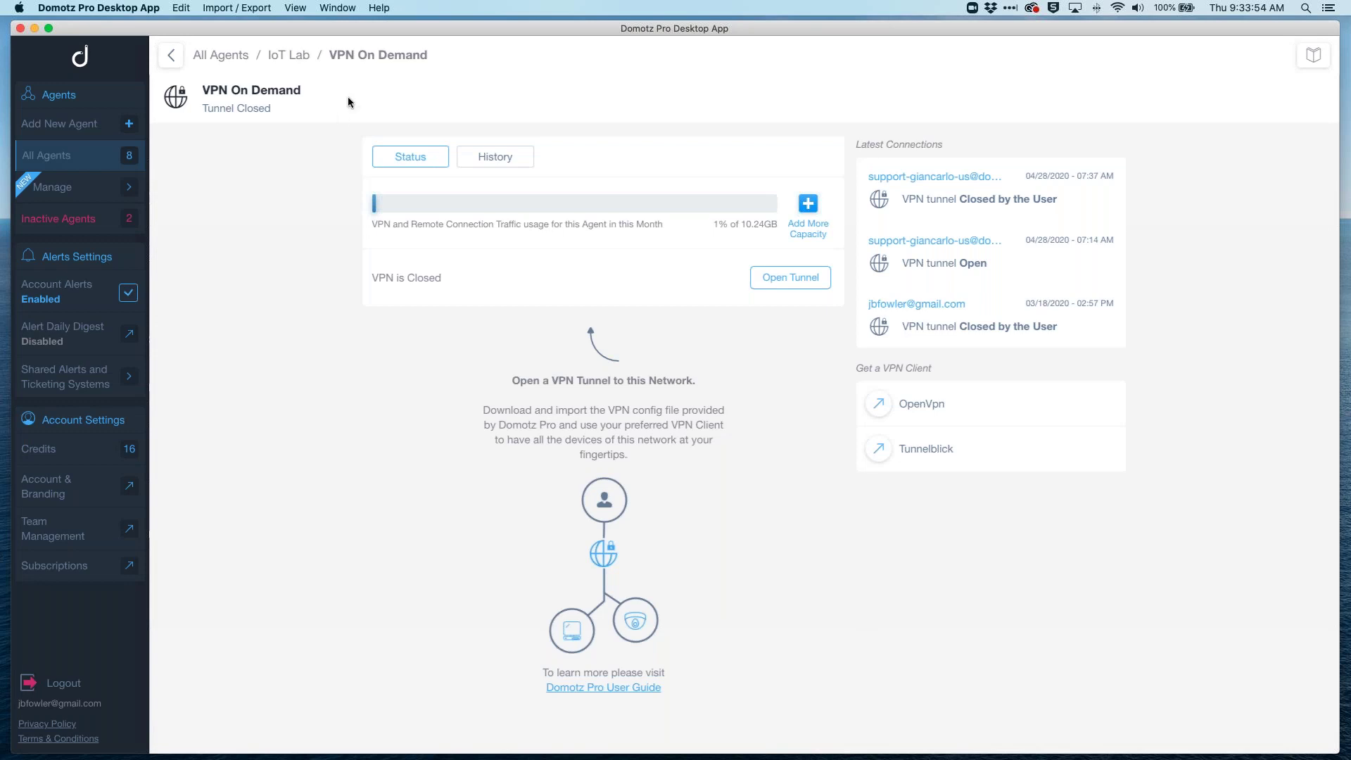
{"action": "left_click", "coordinate": [301, 55]}
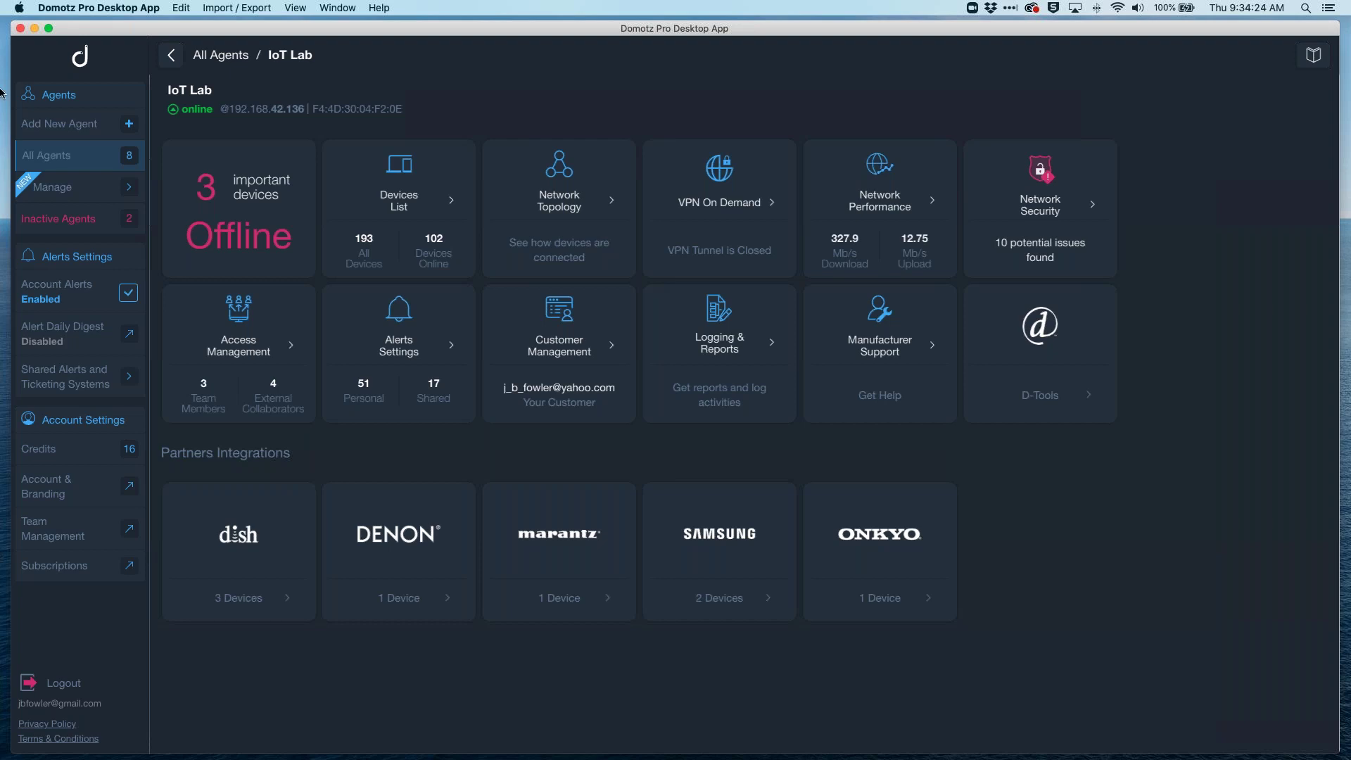
Step: Open IoT Lab's Alerts Settings and highlight the Network Performance alert label
{"action": "left_click", "coordinate": [393, 327]}
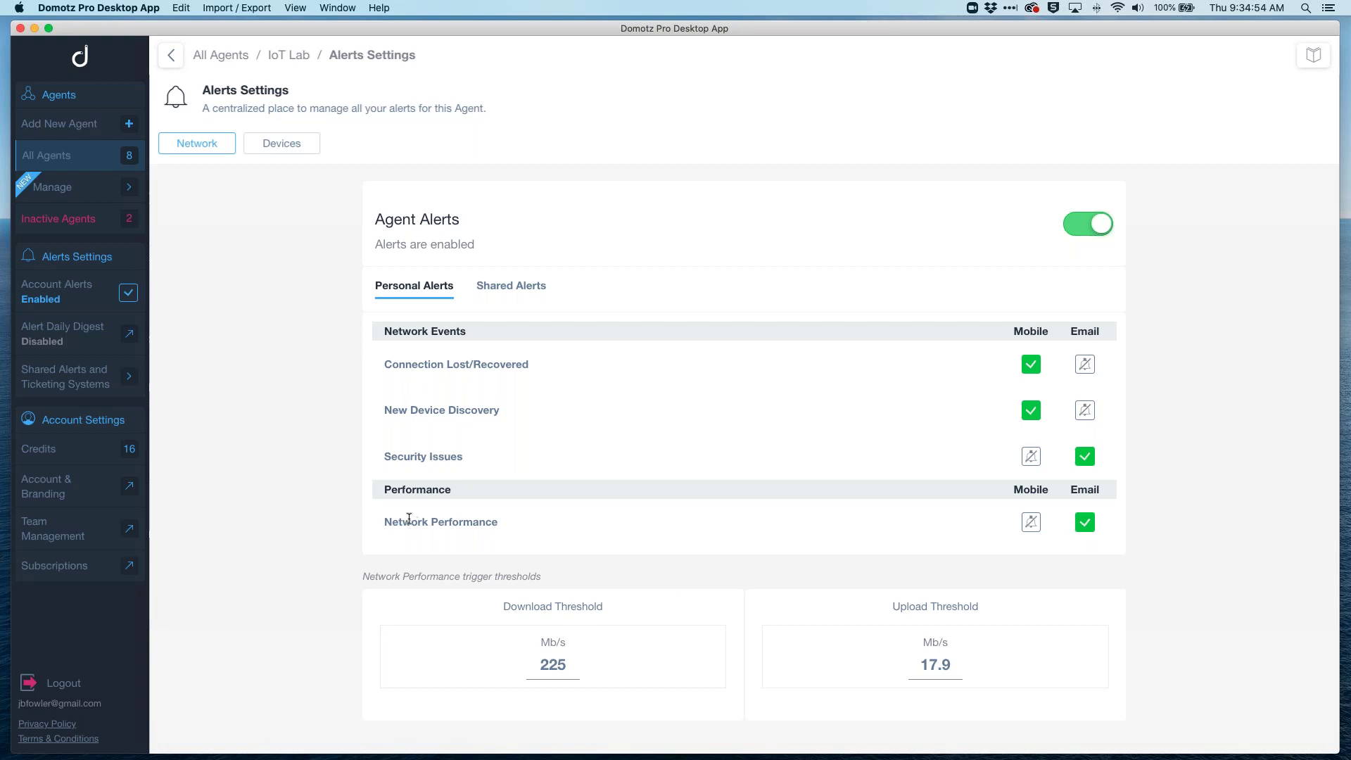
{"action": "left_click_drag", "start_coordinate": [404, 522], "coordinate": [482, 521]}
Step: Reopen IoT Lab and view a year of speed tests averaging 284.3 Mb/s download
{"action": "left_click", "coordinate": [221, 55]}
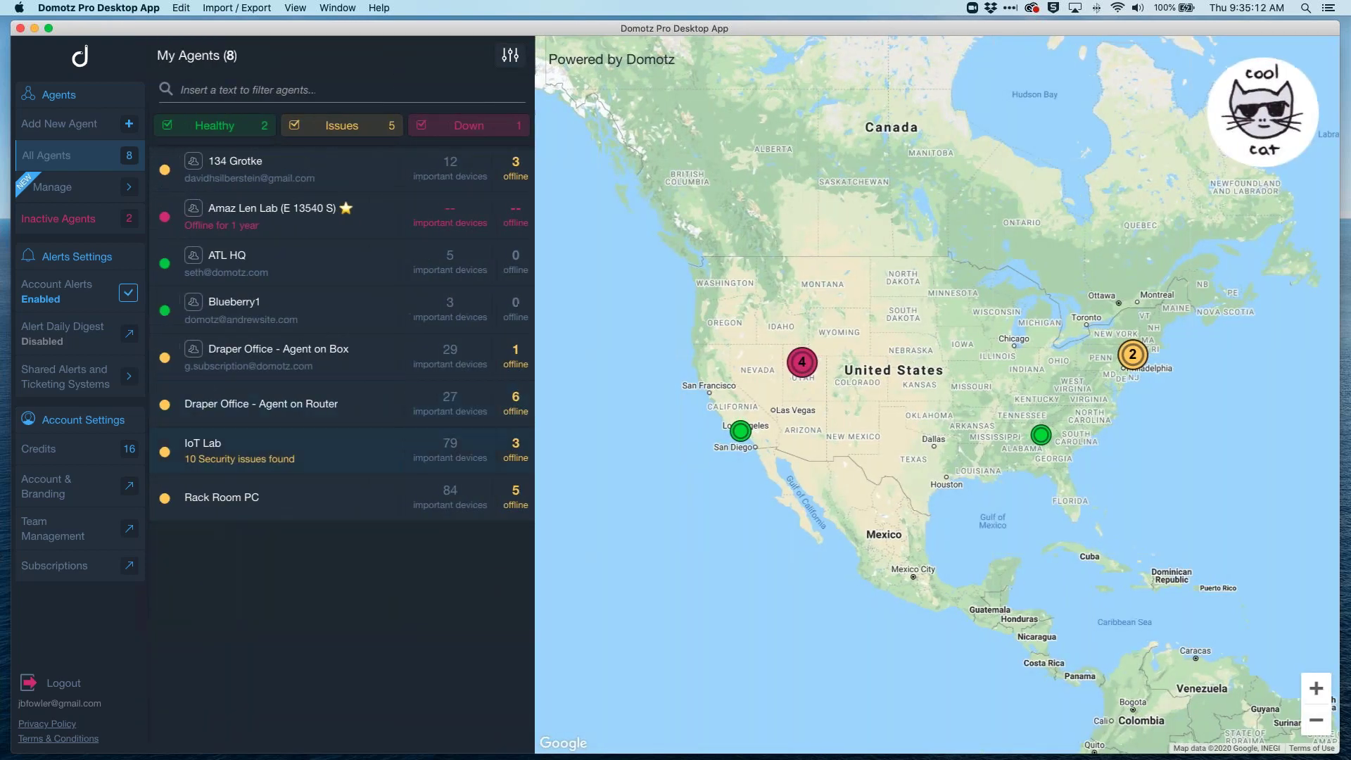
{"action": "left_click", "coordinate": [280, 458]}
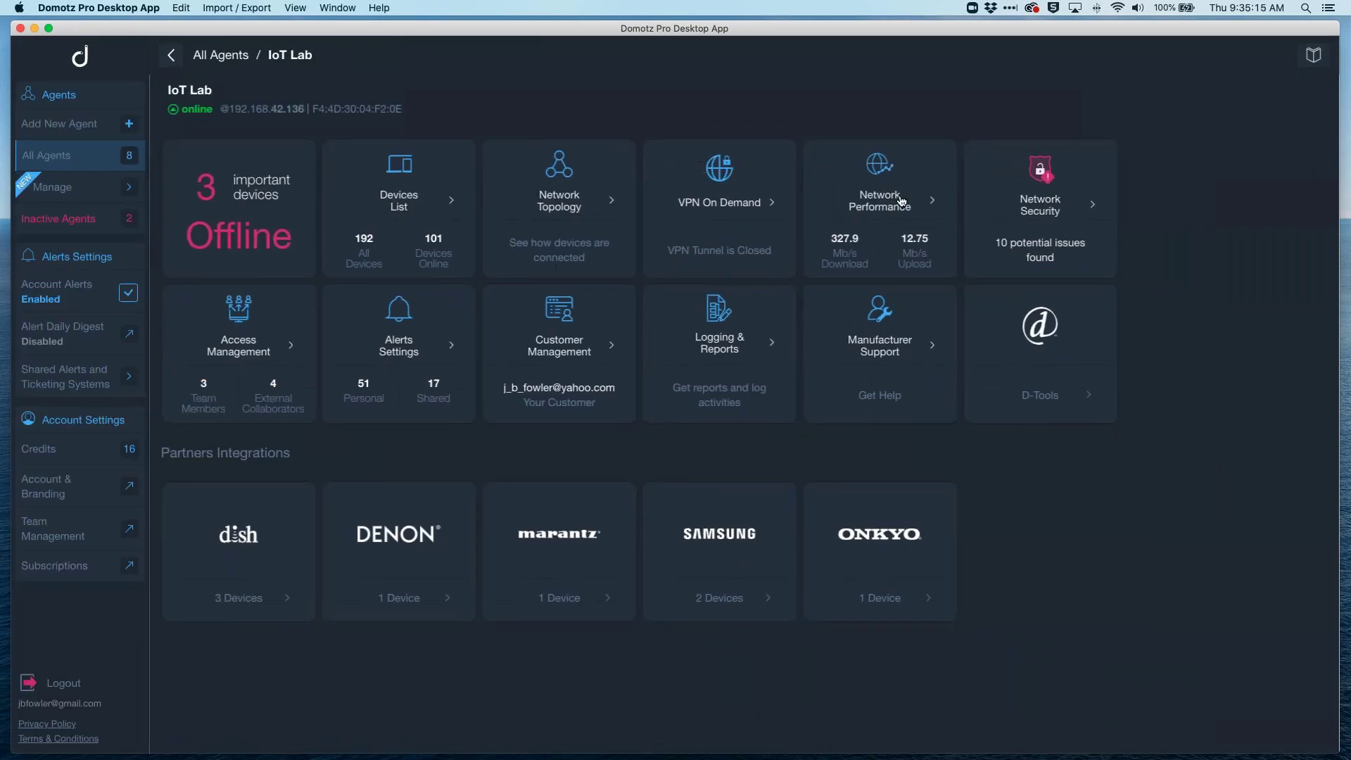
{"action": "left_click", "coordinate": [902, 202]}
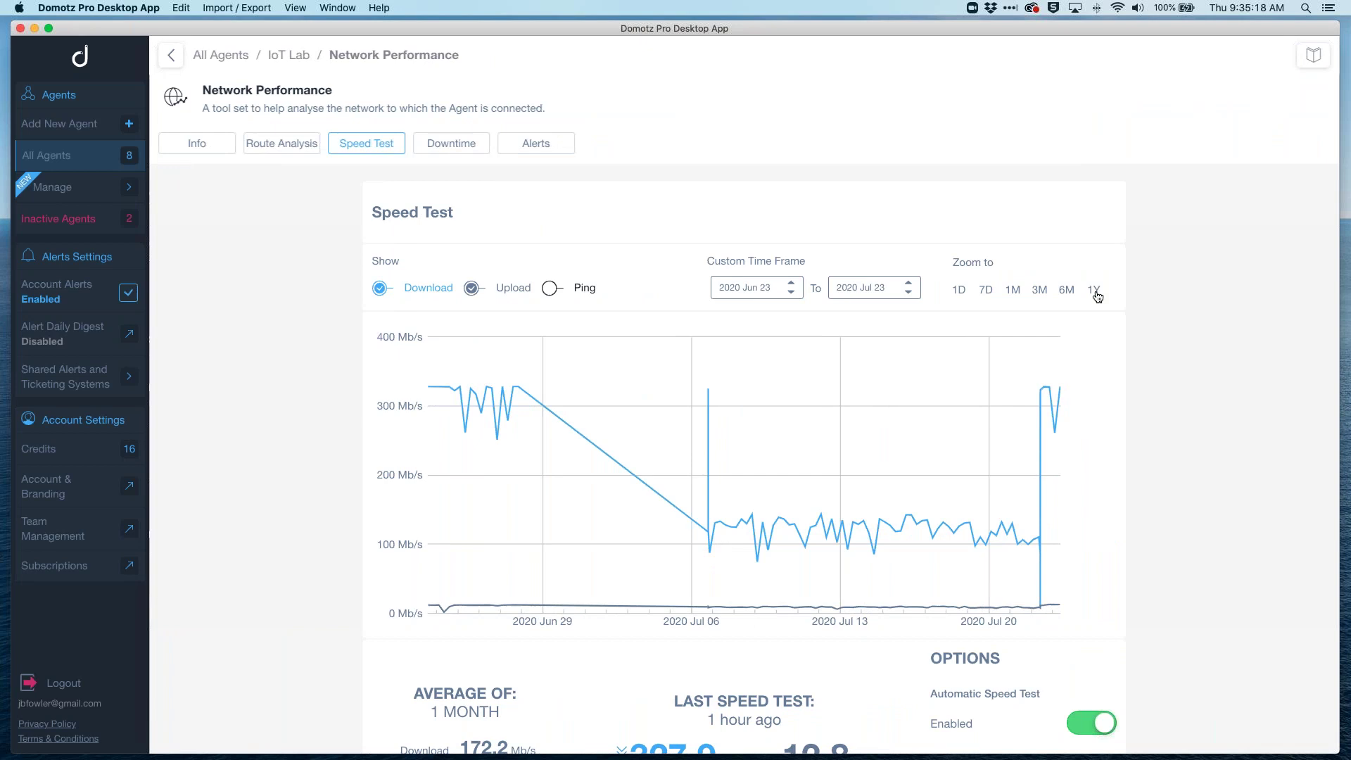
{"action": "left_click", "coordinate": [1096, 292]}
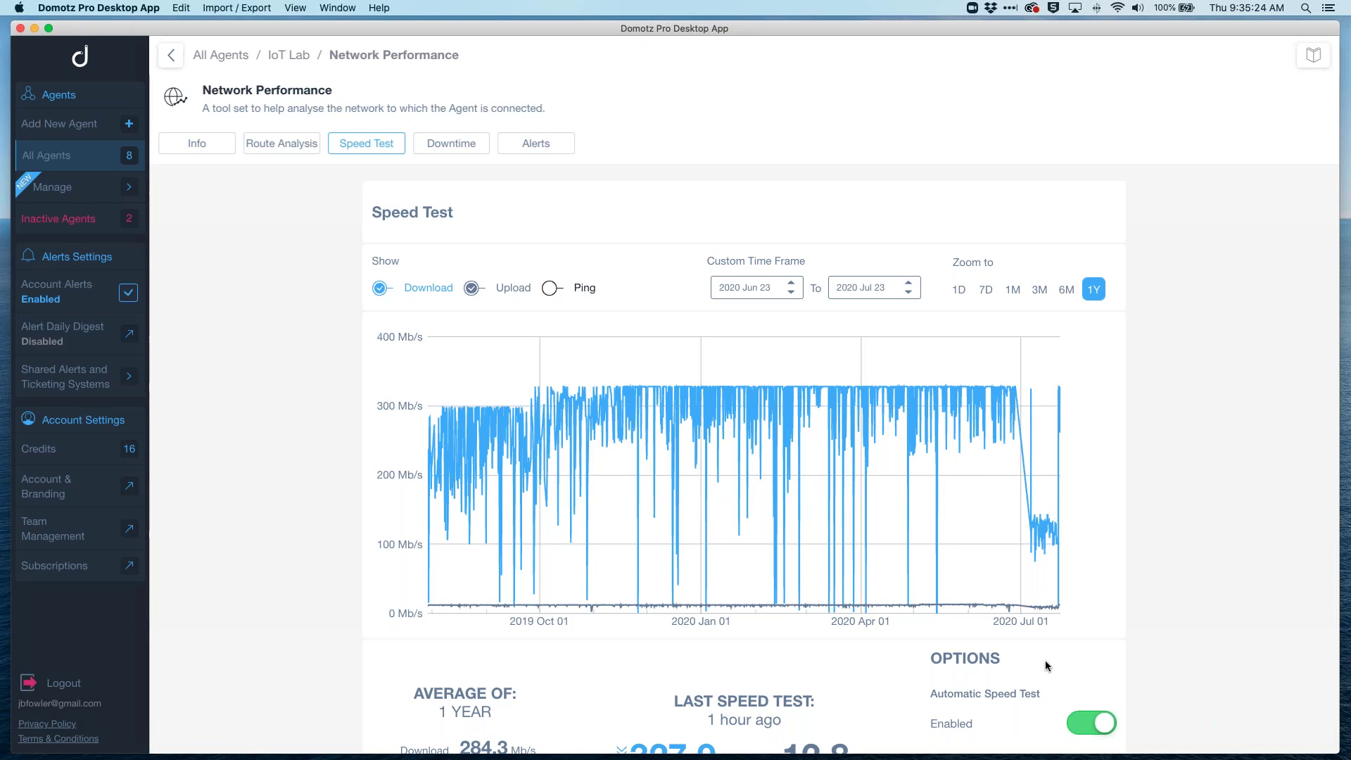
{"action": "scroll", "coordinate": [1047, 666], "scroll_direction": "down", "scroll_amount": 3}
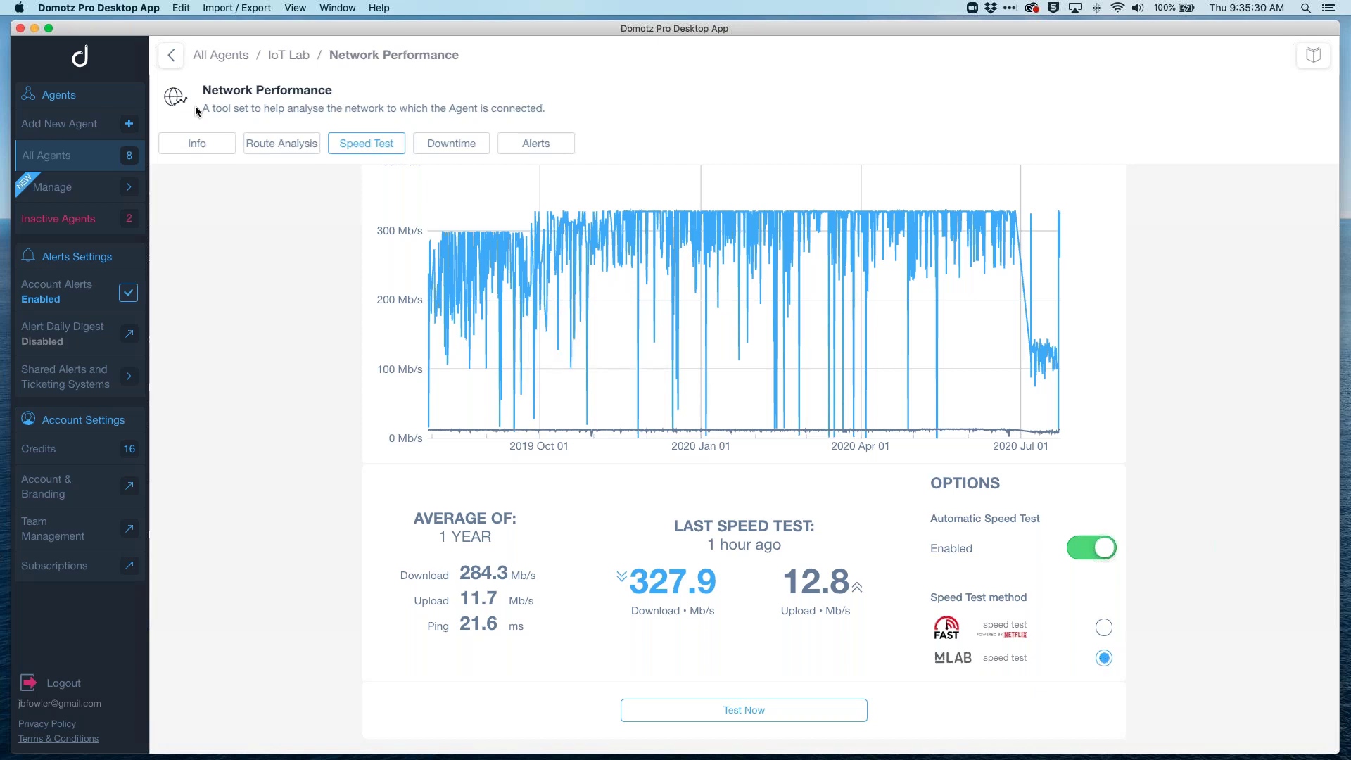
{"action": "left_click", "coordinate": [297, 56]}
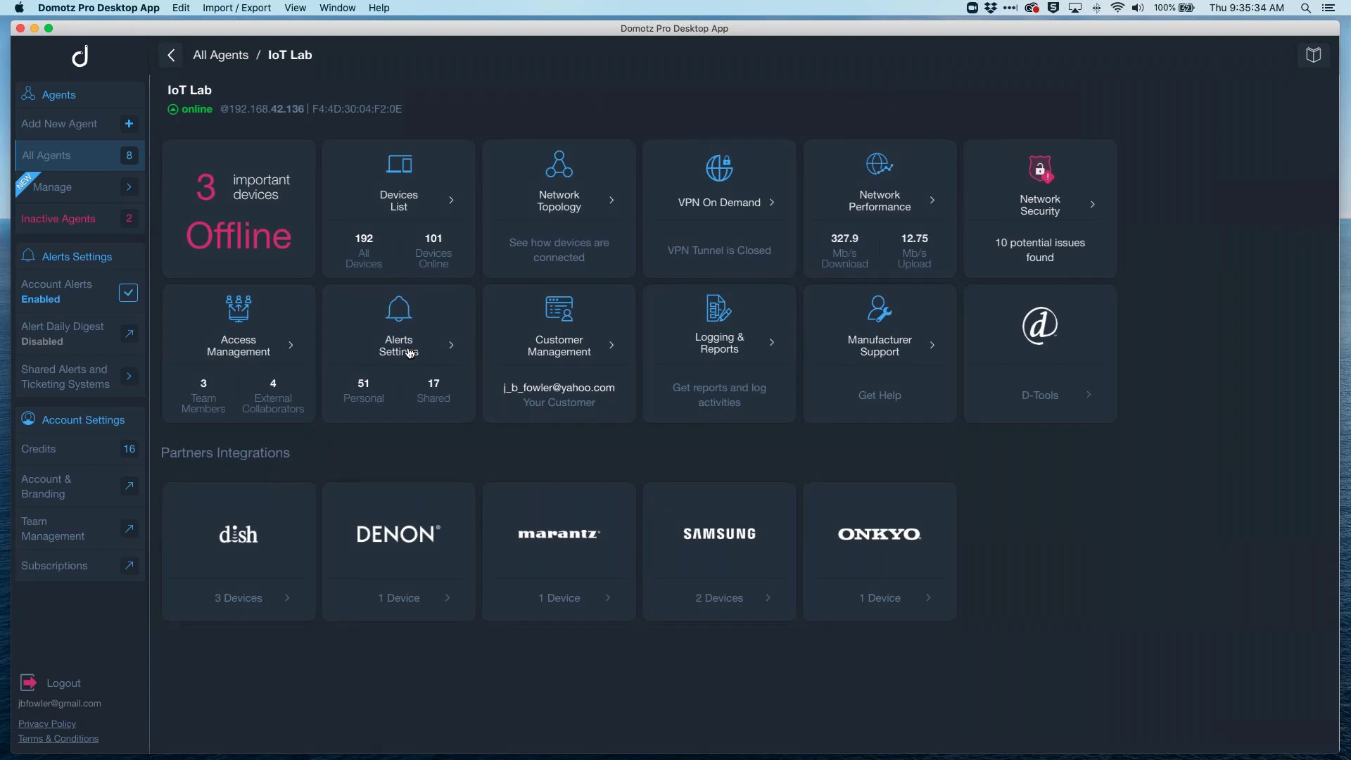
Step: View the shared alerts applied to this agent in its Alerts Settings
{"action": "left_click", "coordinate": [410, 353]}
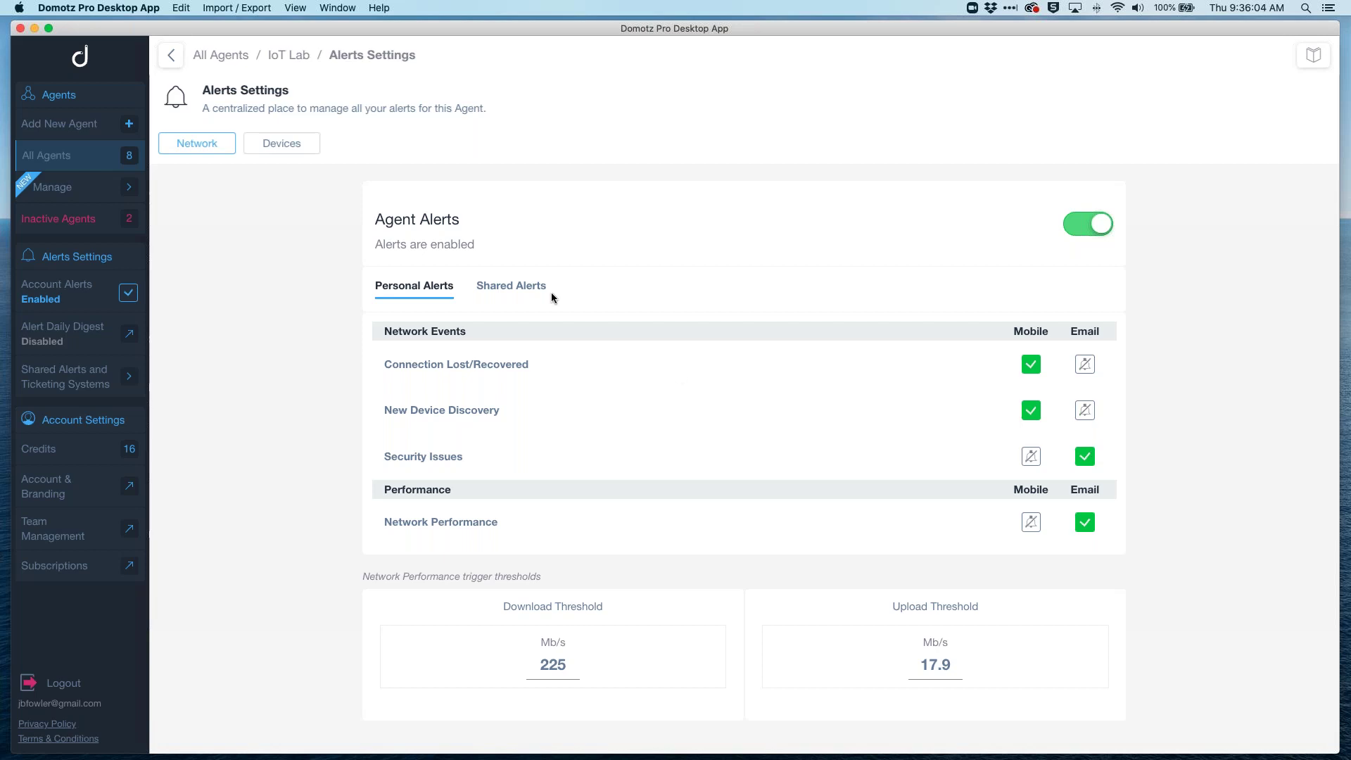
{"action": "left_click", "coordinate": [527, 290]}
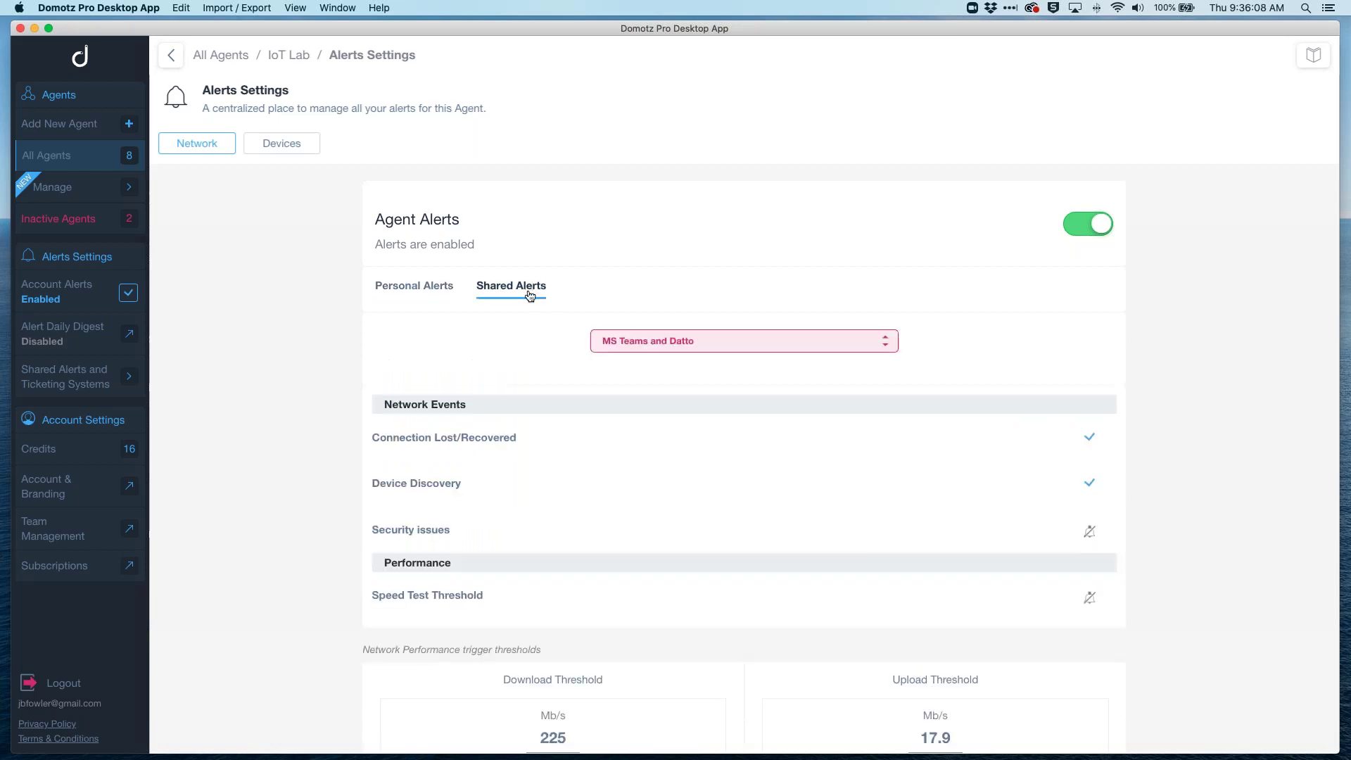
{"action": "scroll", "coordinate": [810, 427], "scroll_direction": "down", "scroll_amount": 1}
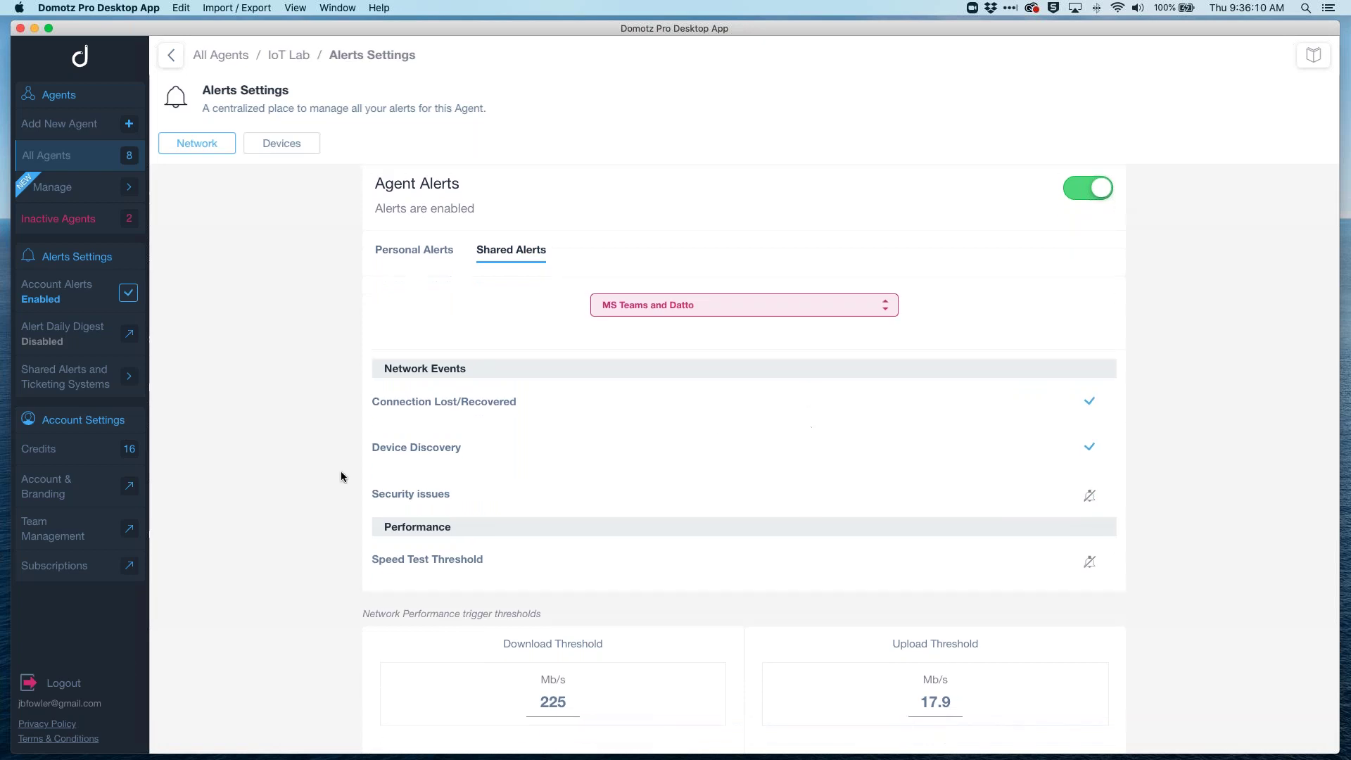
Step: Browse the Shared Alerts and Ticketing Systems page with its PSA, MS Teams, Datto and Team Alert profiles
{"action": "left_click", "coordinate": [73, 375]}
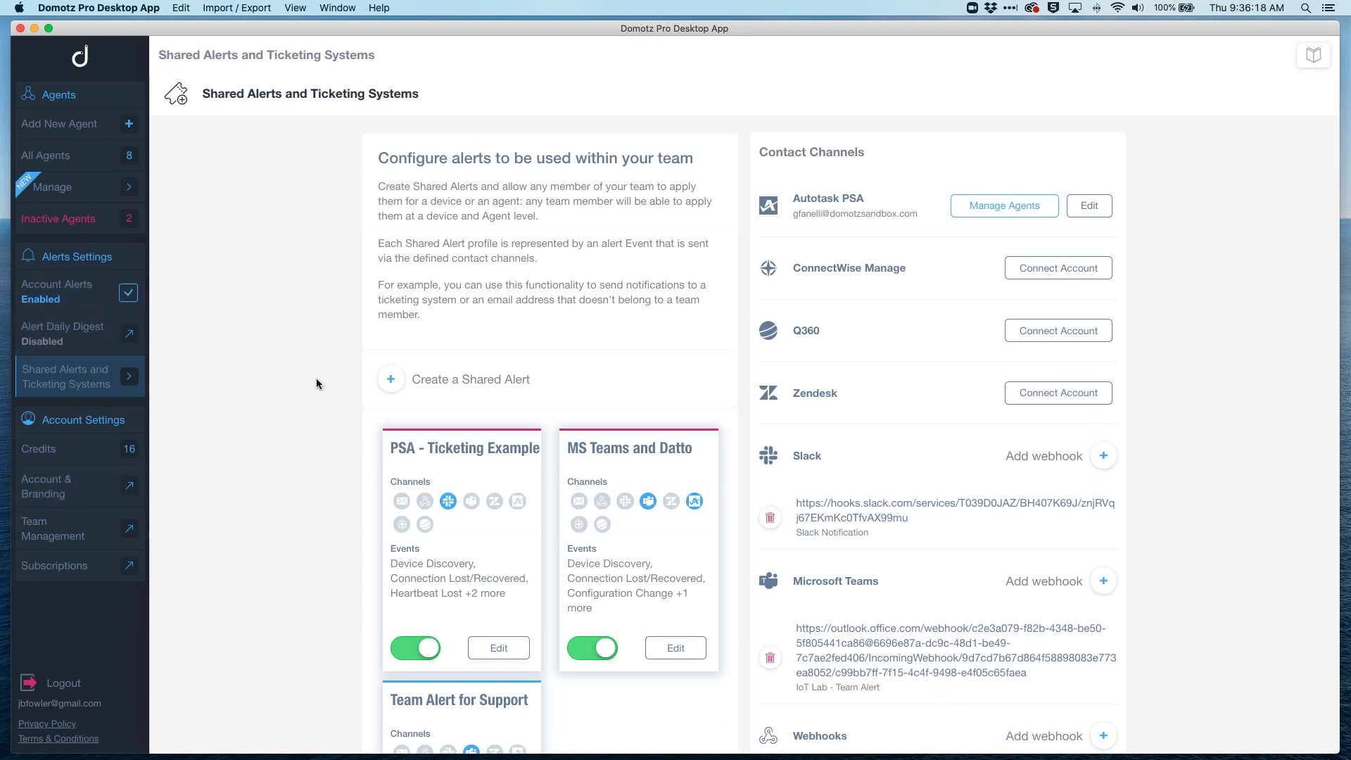
{"action": "scroll", "coordinate": [316, 384], "scroll_direction": "down", "scroll_amount": 1}
{"action": "scroll", "coordinate": [315, 383], "scroll_direction": "down", "scroll_amount": 2}
{"action": "scroll", "coordinate": [316, 383], "scroll_direction": "up", "scroll_amount": 3}
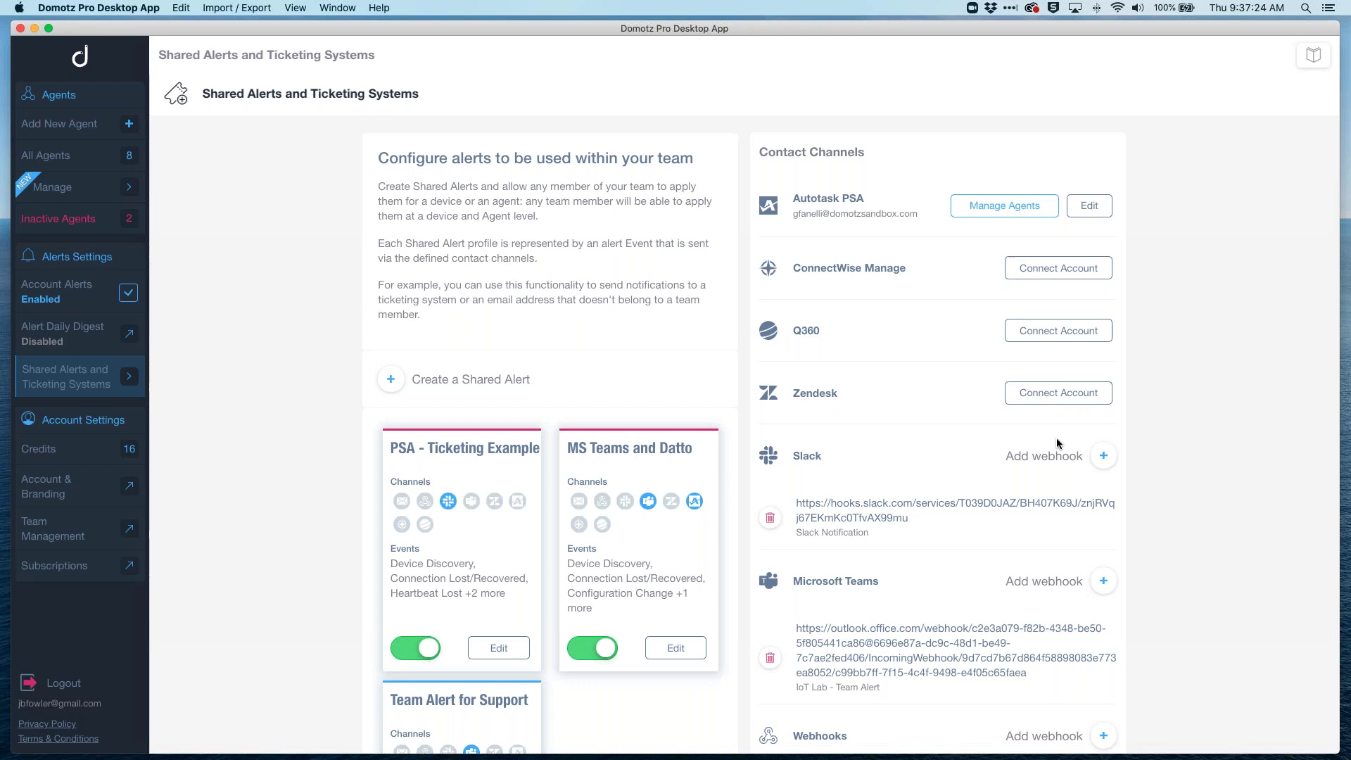
Step: Open the IoT Lab agent from the All Agents list
{"action": "scroll", "coordinate": [1250, 485], "scroll_direction": "down", "scroll_amount": 5}
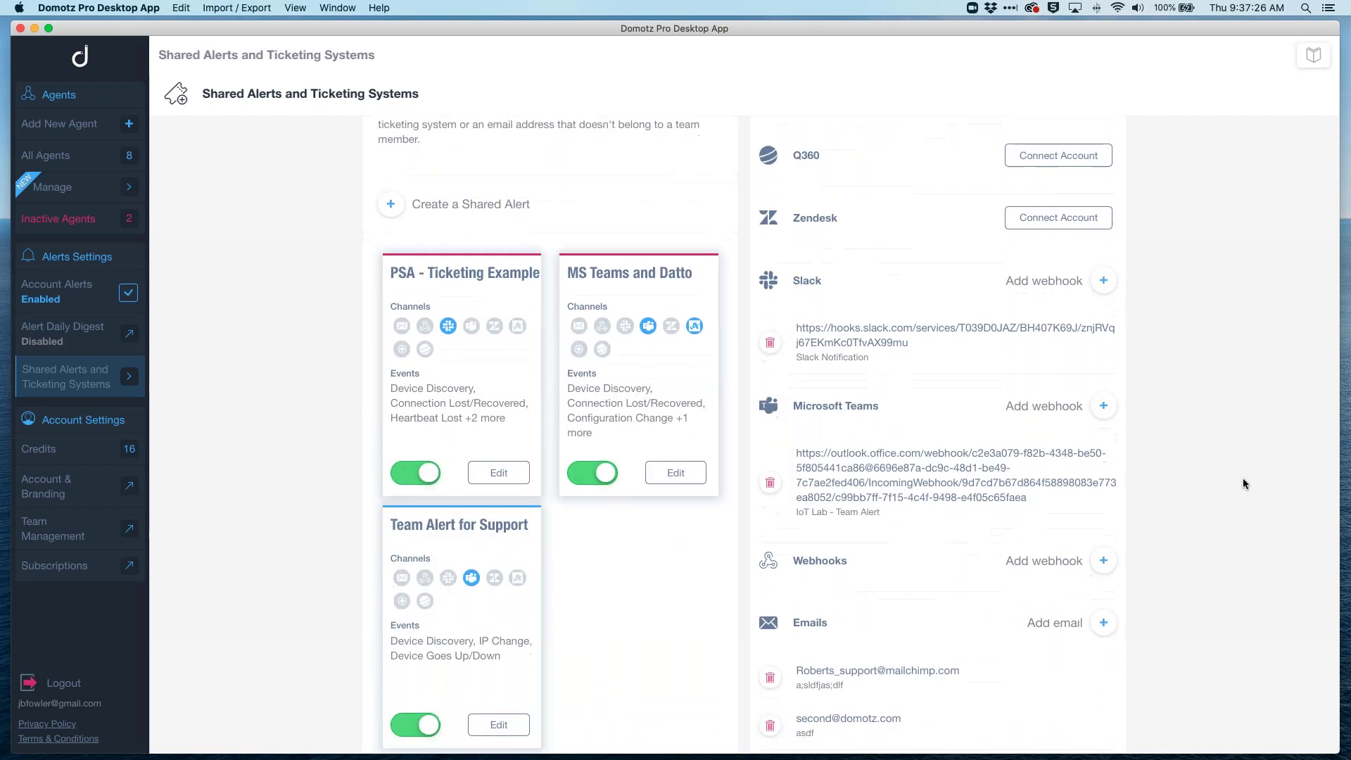
{"action": "scroll", "coordinate": [1224, 456], "scroll_direction": "down", "scroll_amount": 1}
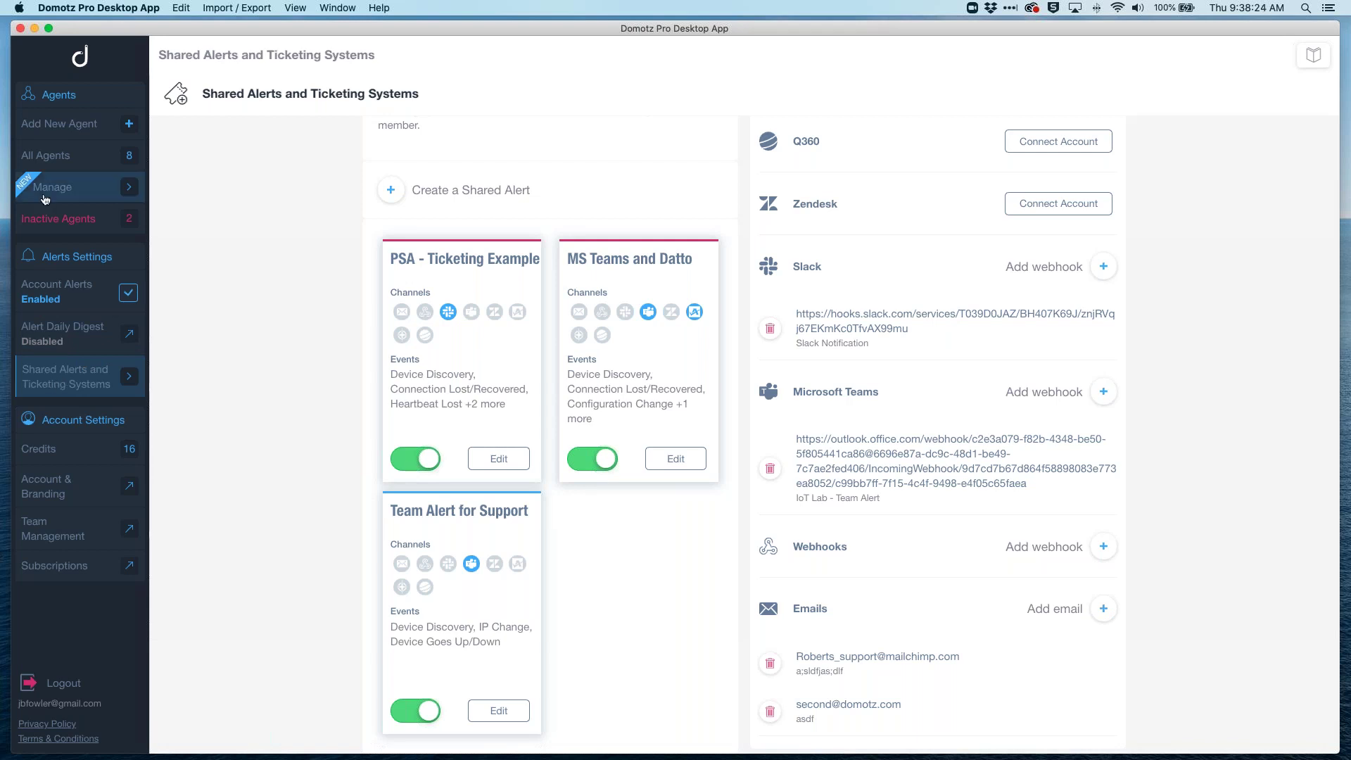
{"action": "left_click", "coordinate": [82, 158]}
{"action": "left_click", "coordinate": [278, 453]}
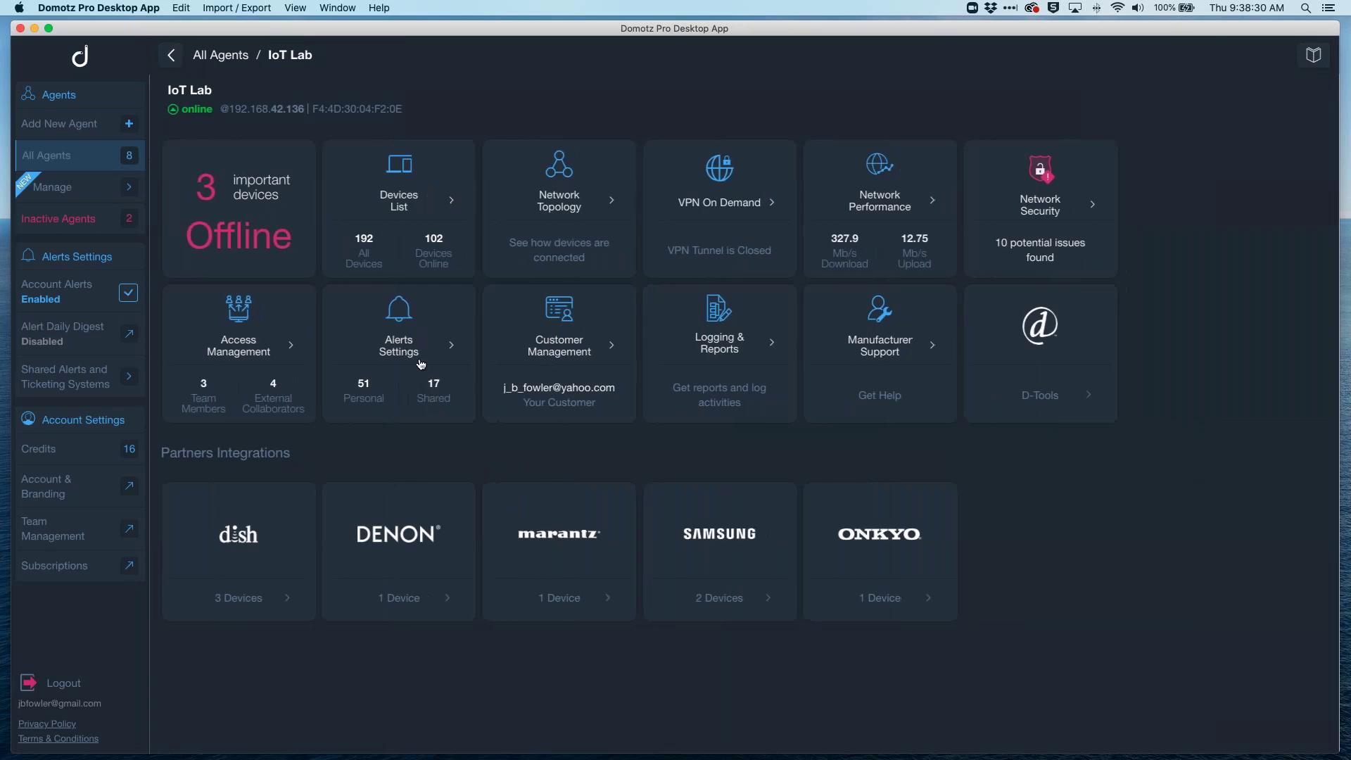
Step: Show IoT Lab's per-device alert settings, where LG Dryer and LG Washer use custom alerts
{"action": "left_click", "coordinate": [400, 331]}
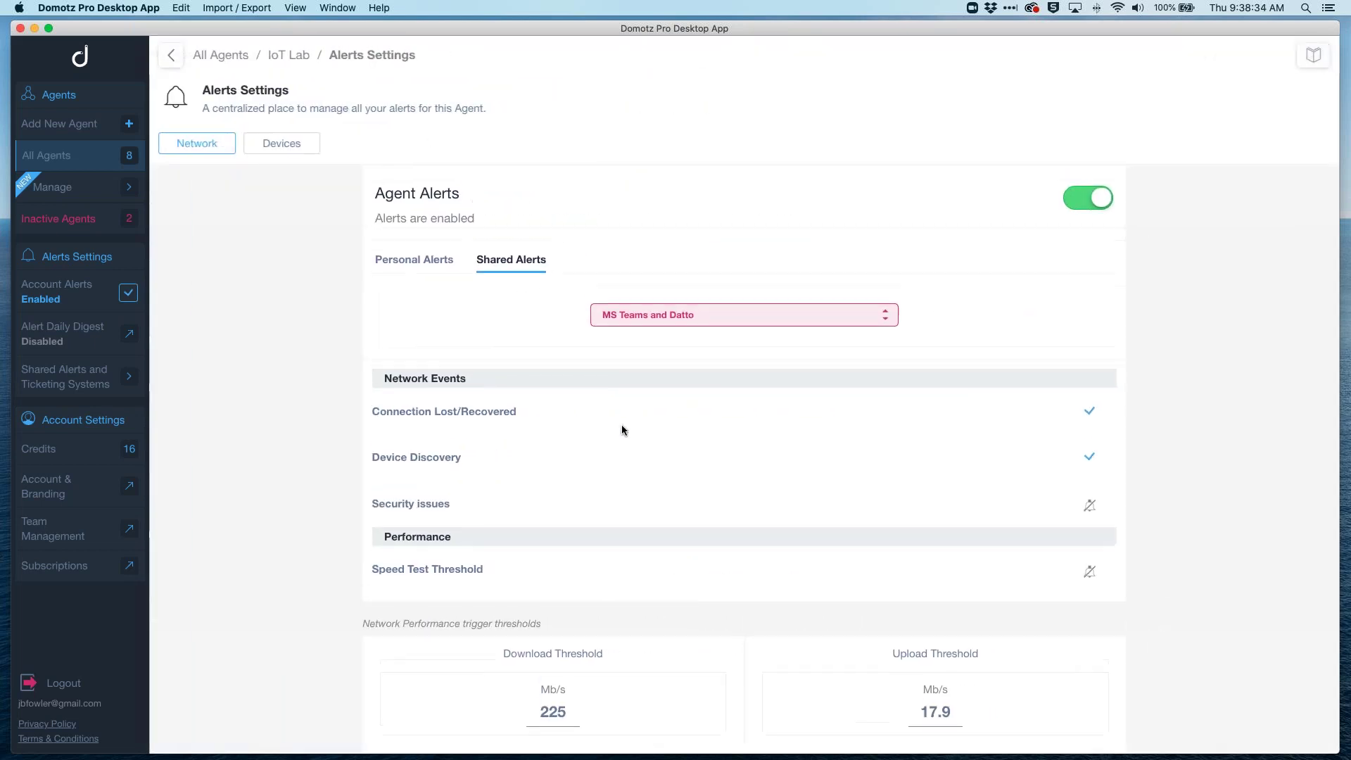
{"action": "left_click", "coordinate": [301, 144]}
{"action": "scroll", "coordinate": [743, 532], "scroll_direction": "down", "scroll_amount": 20}
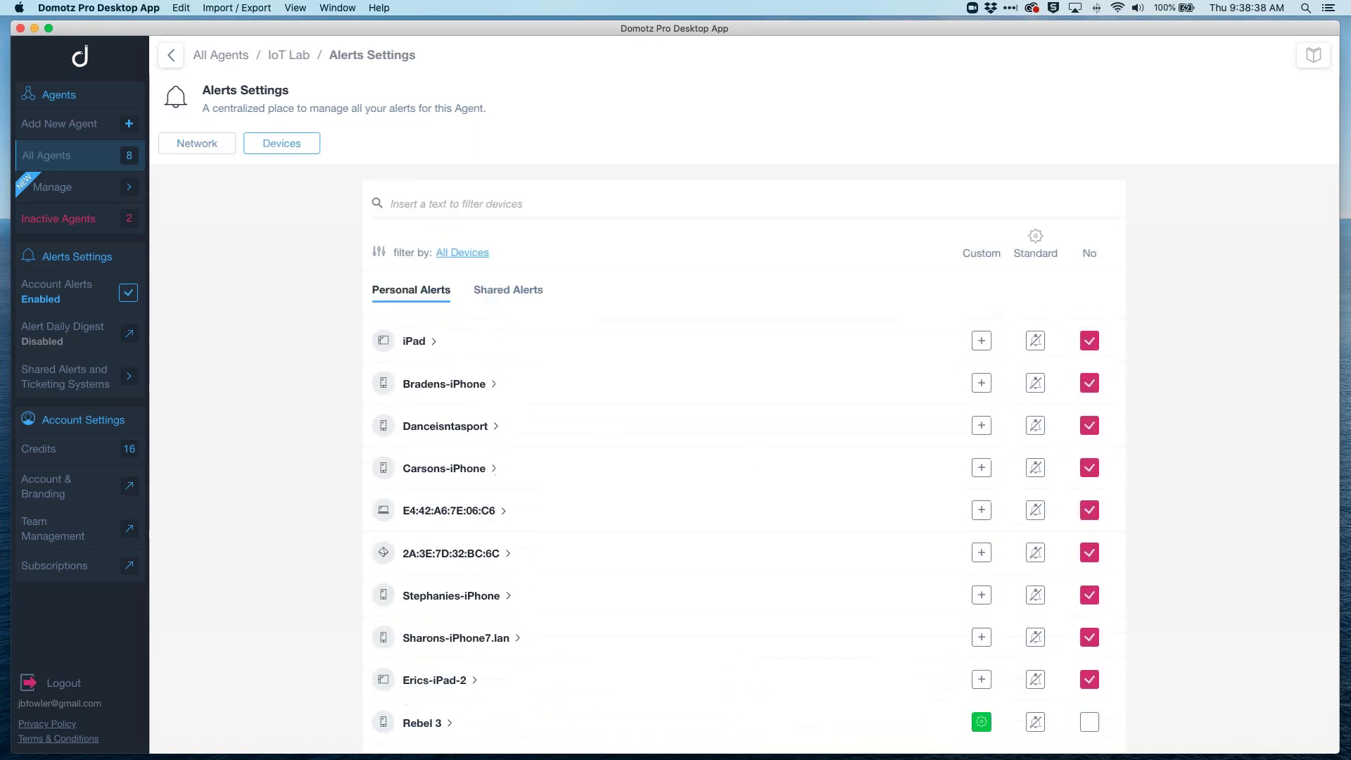
{"action": "scroll", "coordinate": [743, 531], "scroll_direction": "down", "scroll_amount": 20}
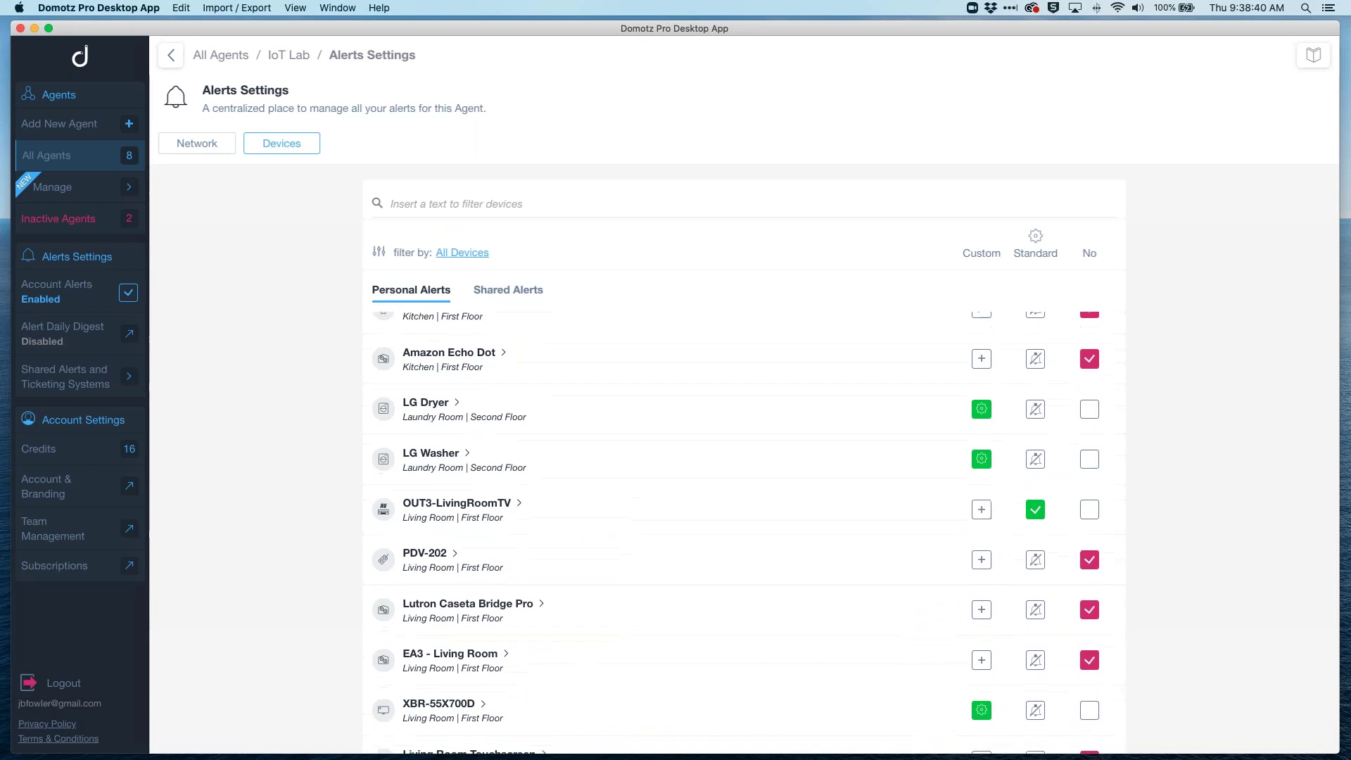
{"action": "scroll", "coordinate": [896, 556], "scroll_direction": "up", "scroll_amount": 3}
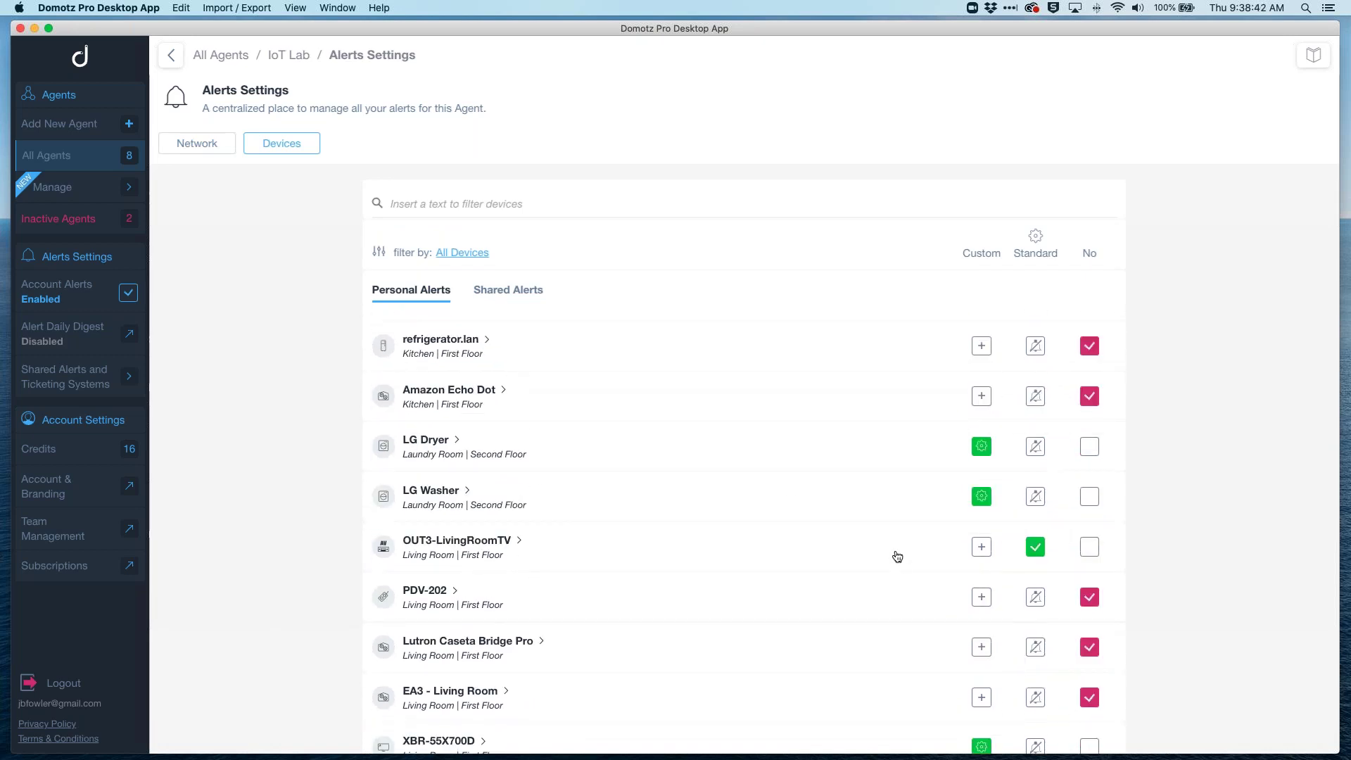
Step: Open the LG Dryer's Custom Alerts dialog and review its TCP, SNMP and Ping RTD sections
{"action": "left_click", "coordinate": [982, 446]}
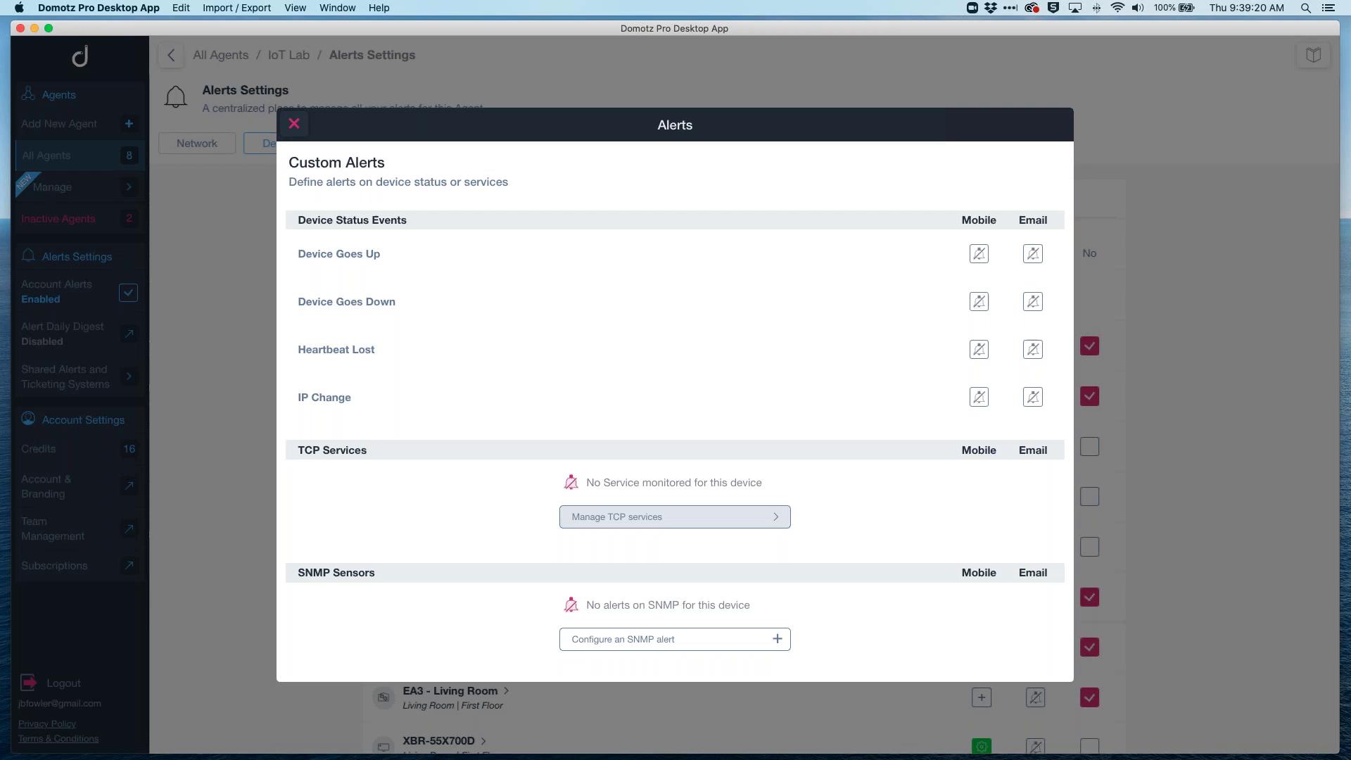
{"action": "scroll", "coordinate": [552, 239], "scroll_direction": "down", "scroll_amount": 2}
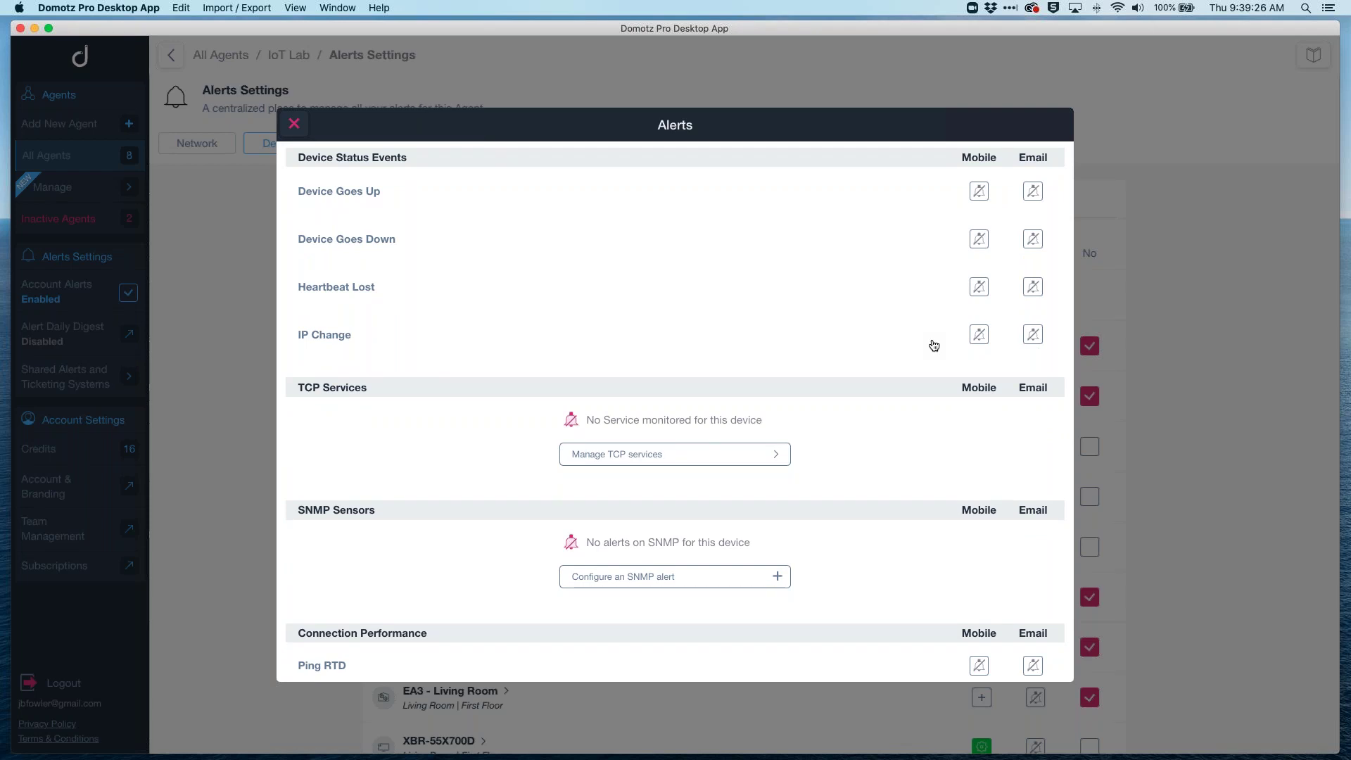
{"action": "scroll", "coordinate": [934, 345], "scroll_direction": "up", "scroll_amount": 2}
{"action": "scroll", "coordinate": [934, 345], "scroll_direction": "down", "scroll_amount": 3}
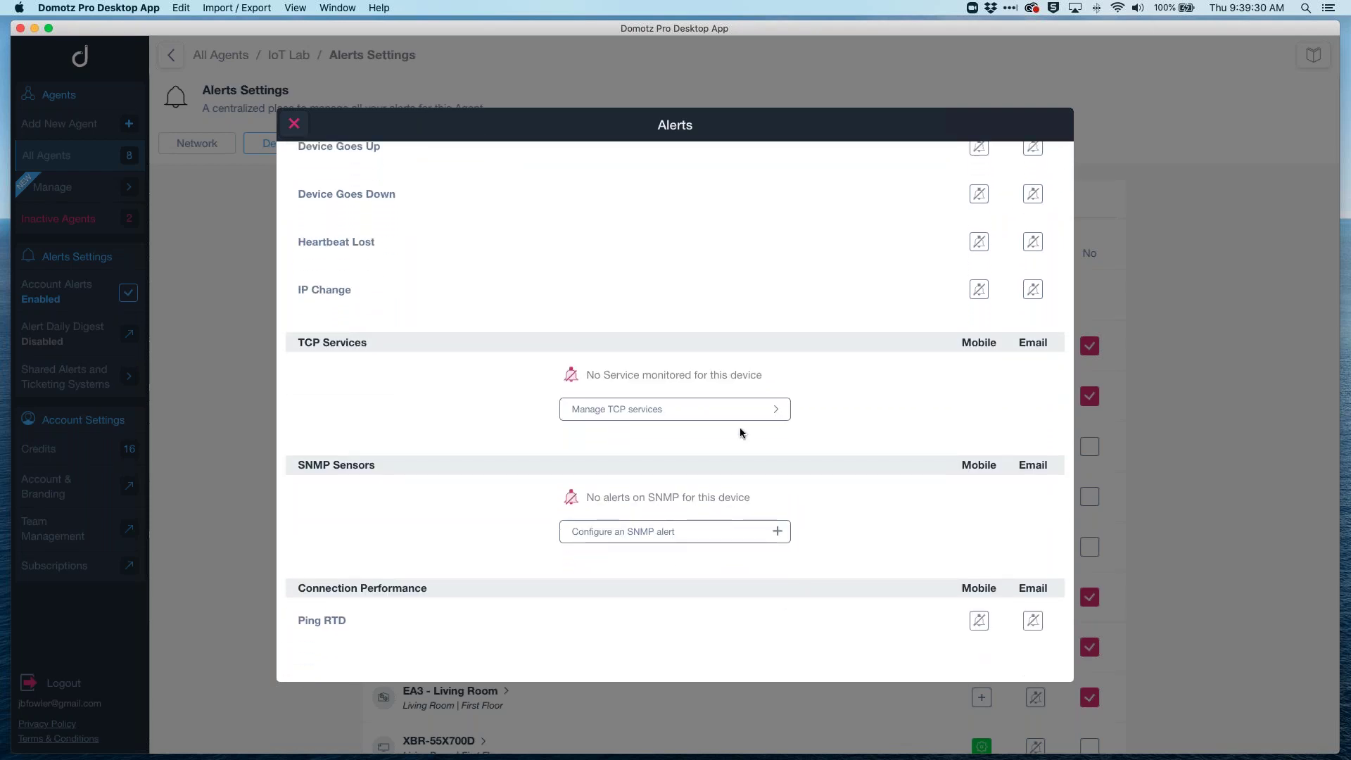
{"action": "scroll", "coordinate": [798, 491], "scroll_direction": "down", "scroll_amount": 2}
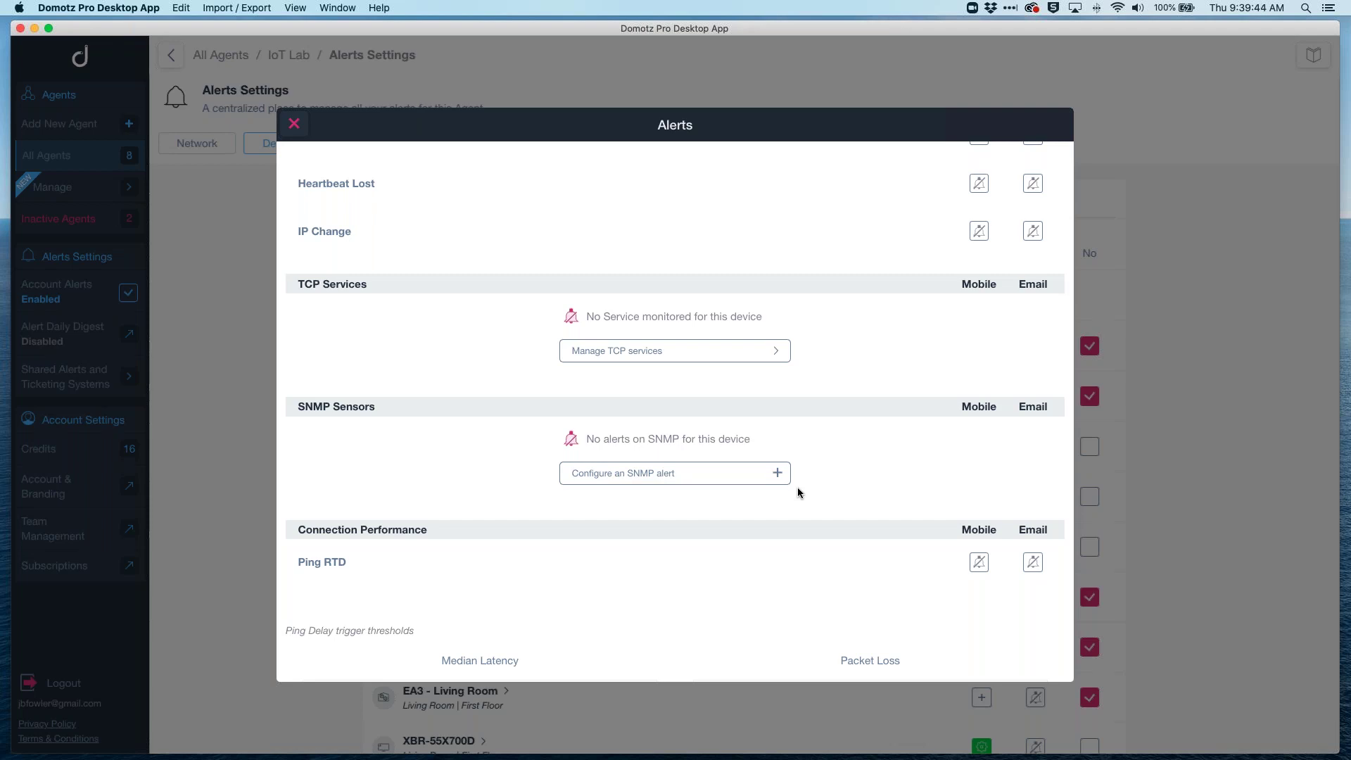
Step: Try configuring an SNMP alert for the LG Dryer, which reports no SNMP sensors available
{"action": "left_click", "coordinate": [778, 481]}
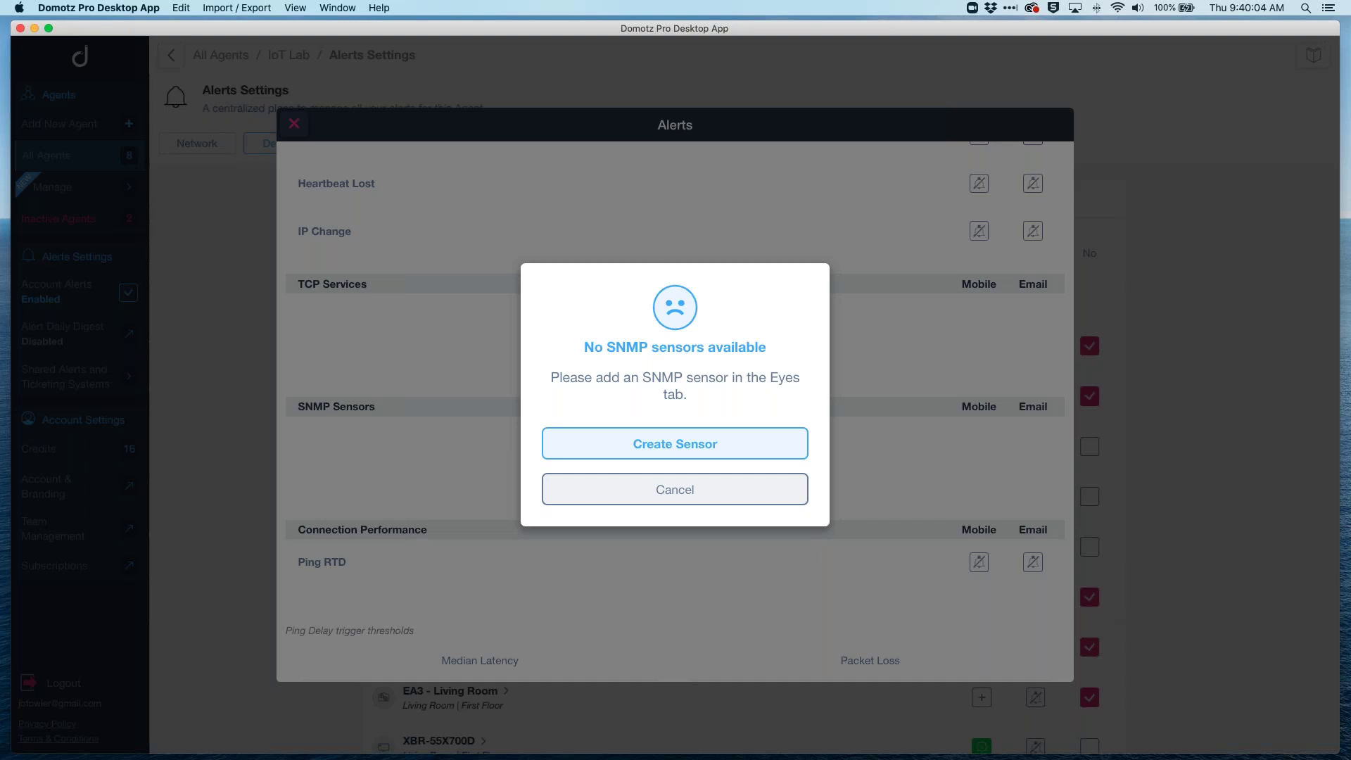
Step: Cancel the no-SNMP-sensors notice and review the LG Dryer's ping thresholds
{"action": "left_click", "coordinate": [710, 491]}
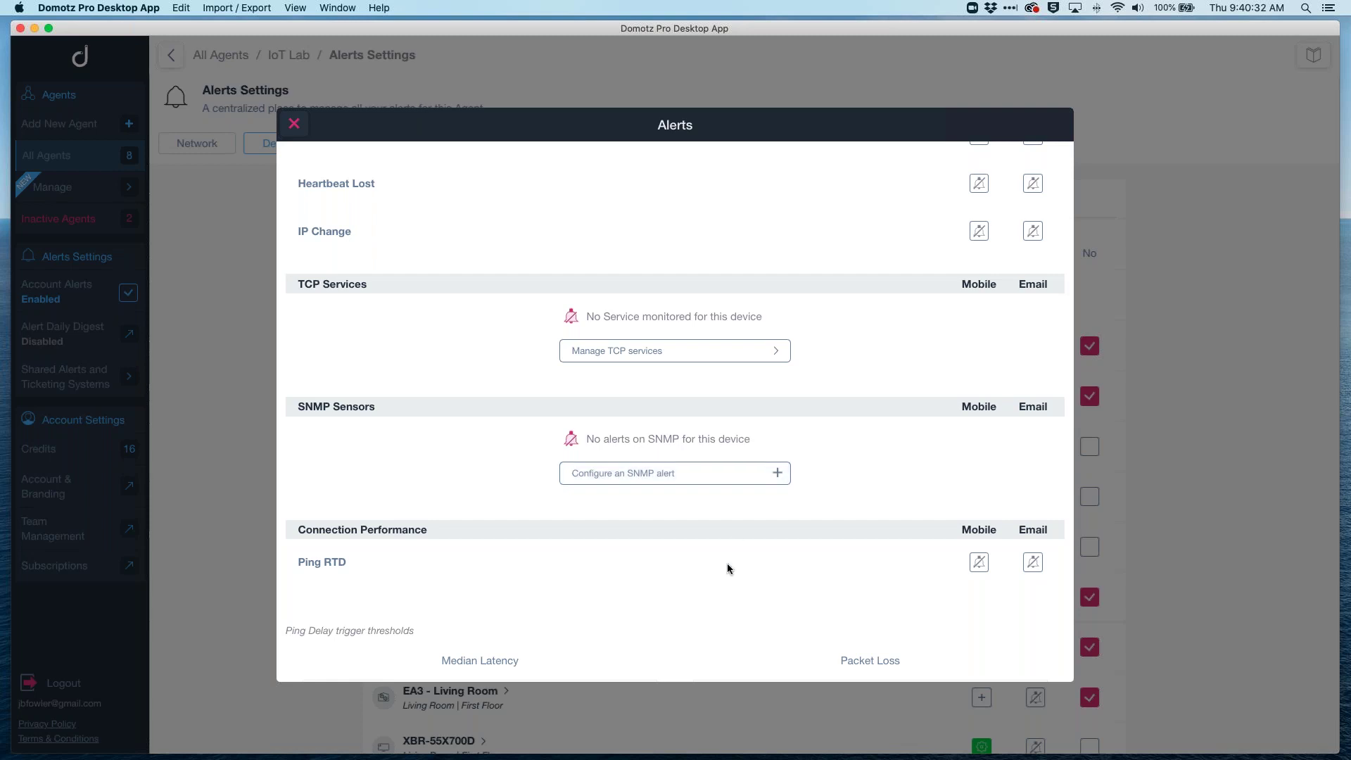
{"action": "scroll", "coordinate": [727, 563], "scroll_direction": "down", "scroll_amount": 2}
{"action": "scroll", "coordinate": [1024, 504], "scroll_direction": "down", "scroll_amount": 2}
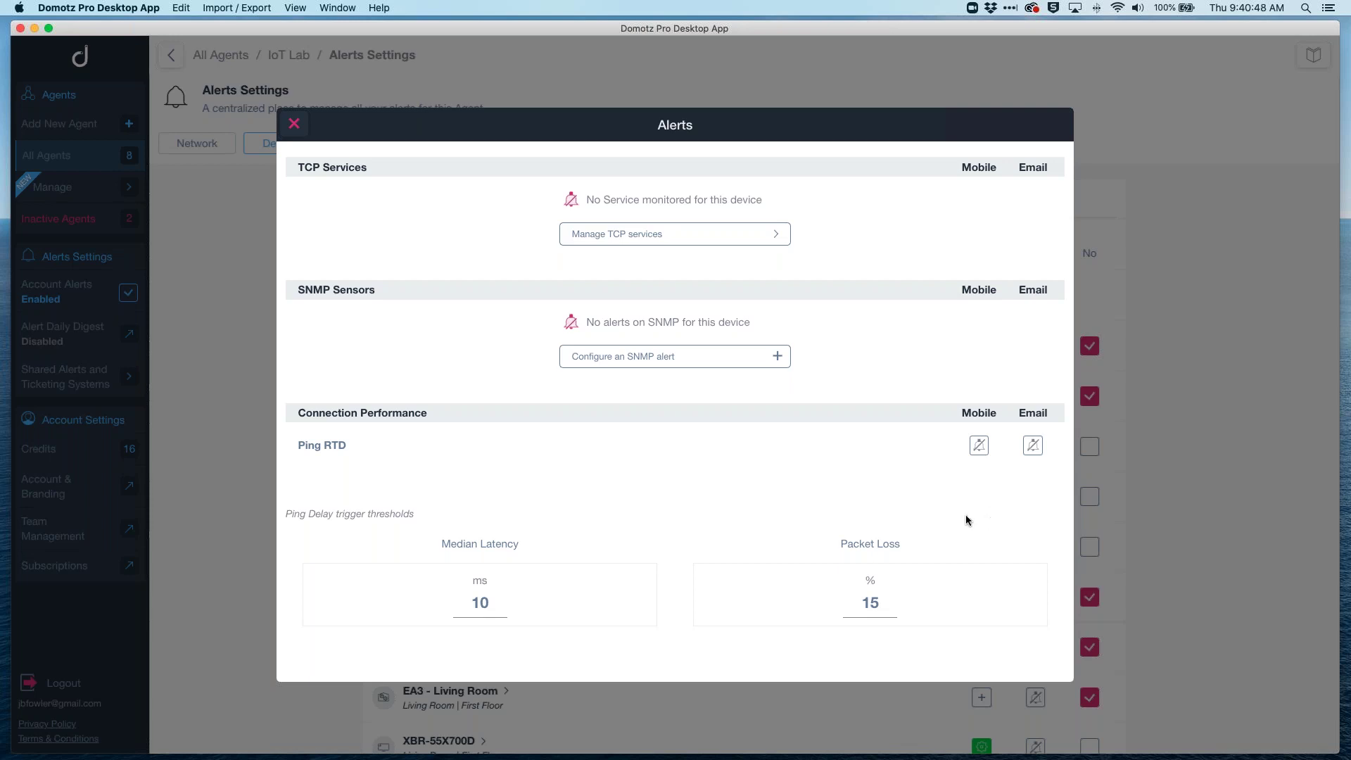
{"action": "scroll", "coordinate": [966, 514], "scroll_direction": "up", "scroll_amount": 3}
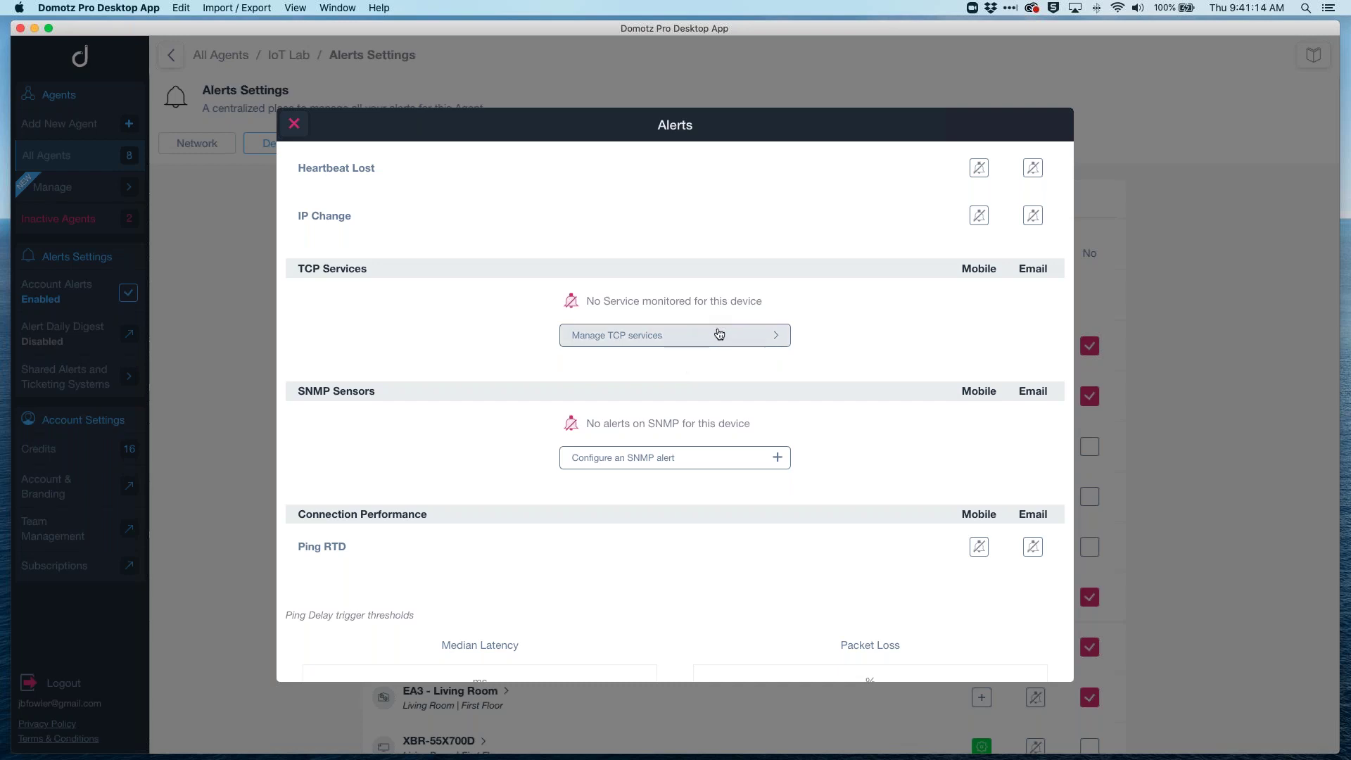
Step: Look at the LG Dryer's TCP services without adding one, then return to the IoT Lab dashboard
{"action": "left_click", "coordinate": [675, 335]}
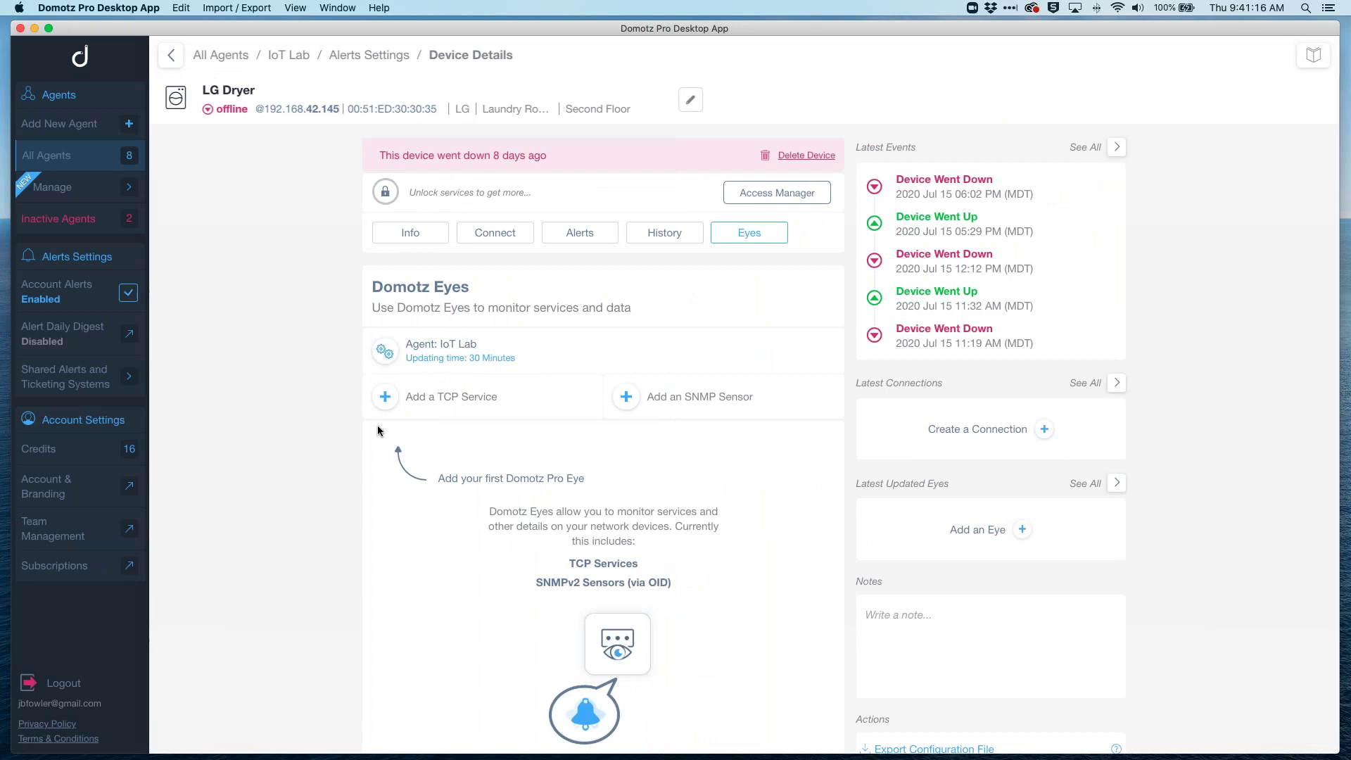
{"action": "left_click", "coordinate": [385, 397]}
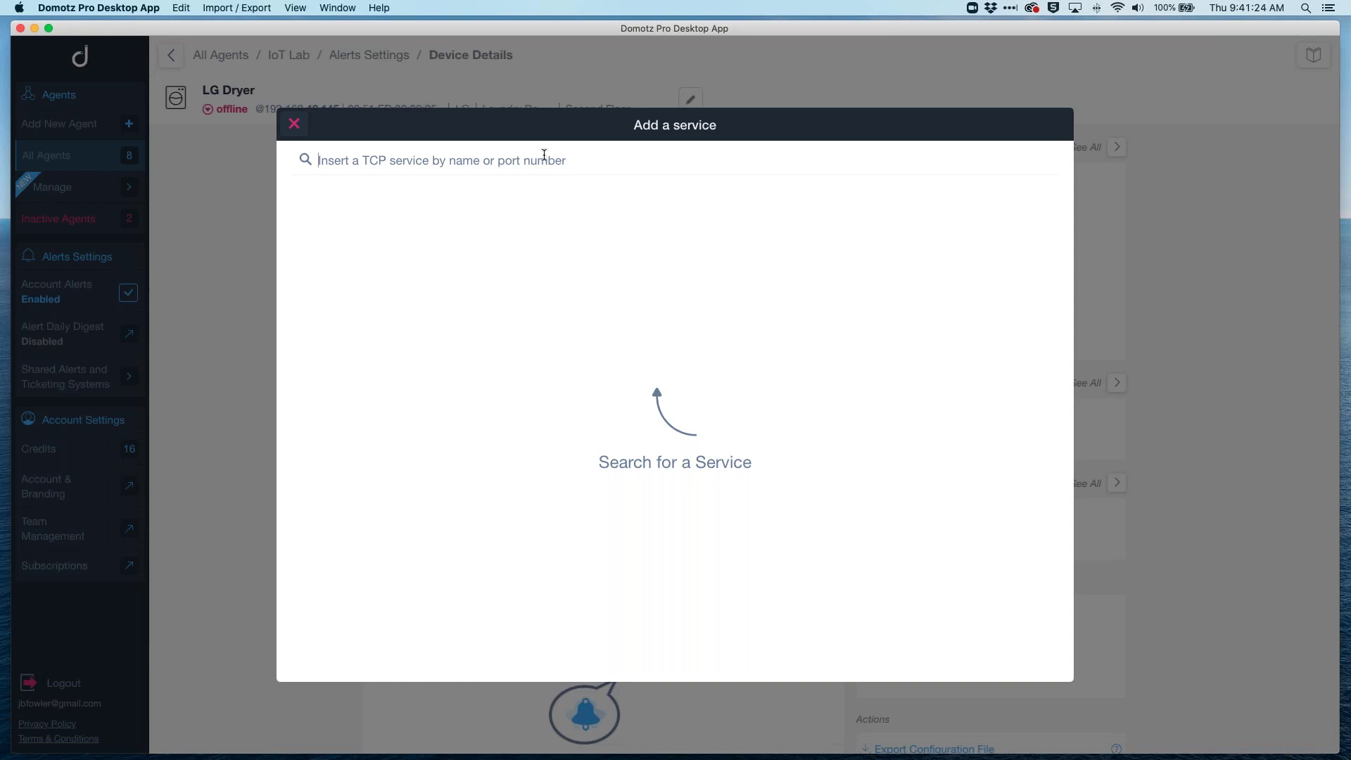
{"action": "left_click", "coordinate": [293, 127]}
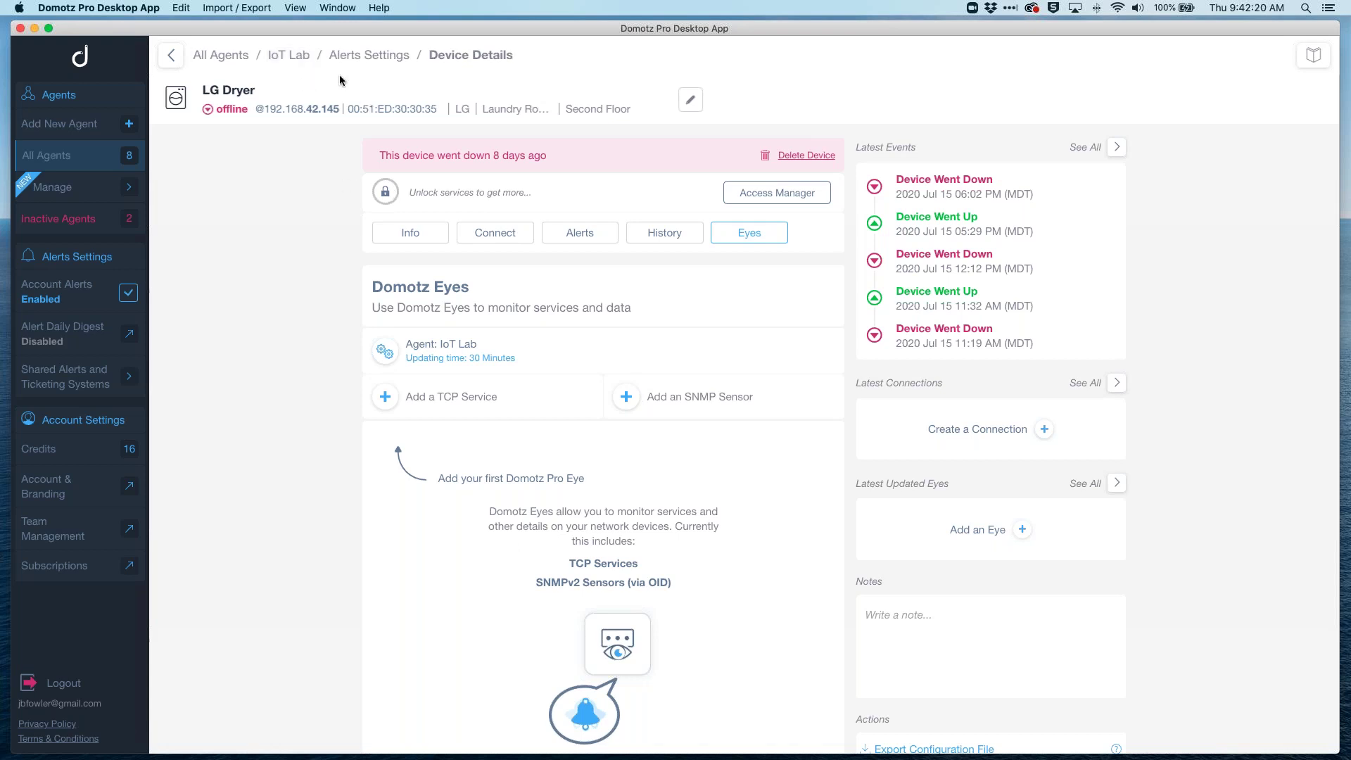
{"action": "left_click", "coordinate": [292, 56]}
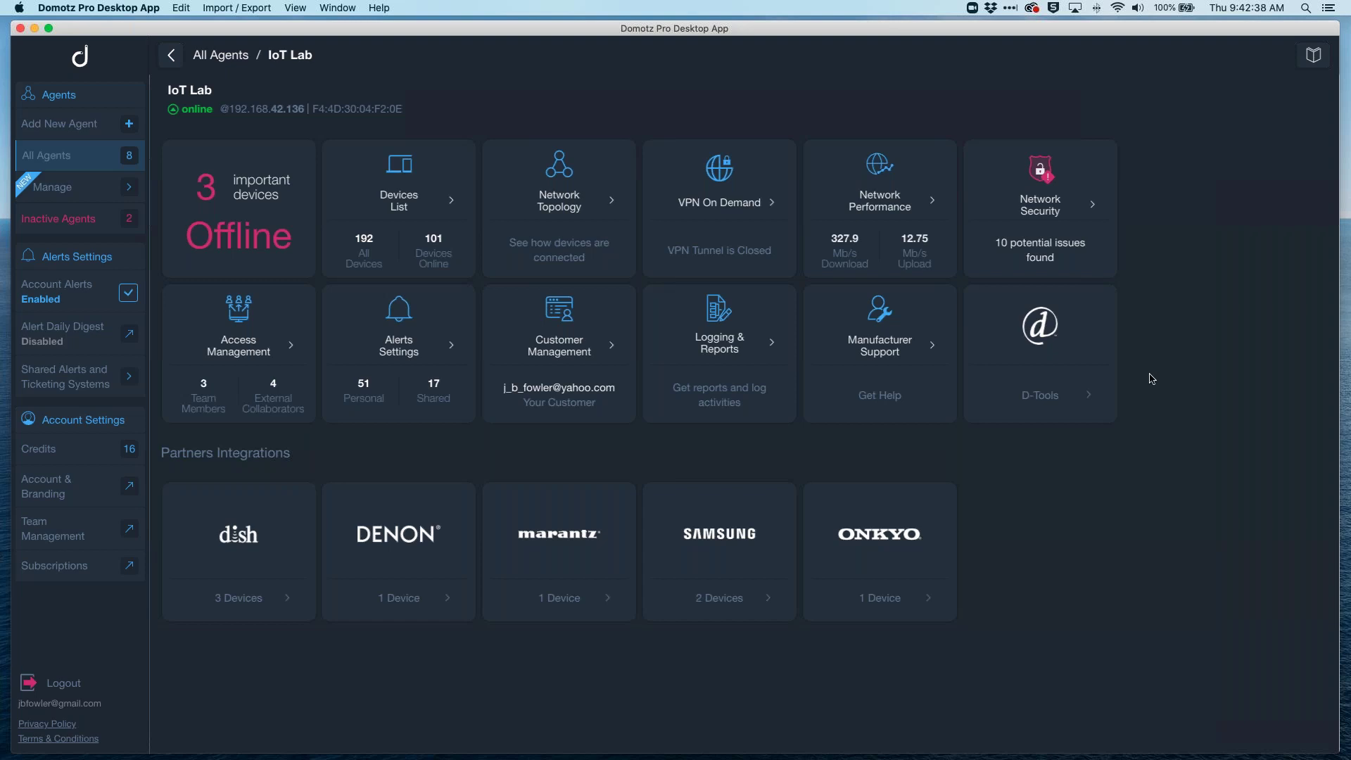
Step: Open Network Security and view the TCP Open Port Scanner, reporting no new open ports
{"action": "left_click", "coordinate": [1056, 203]}
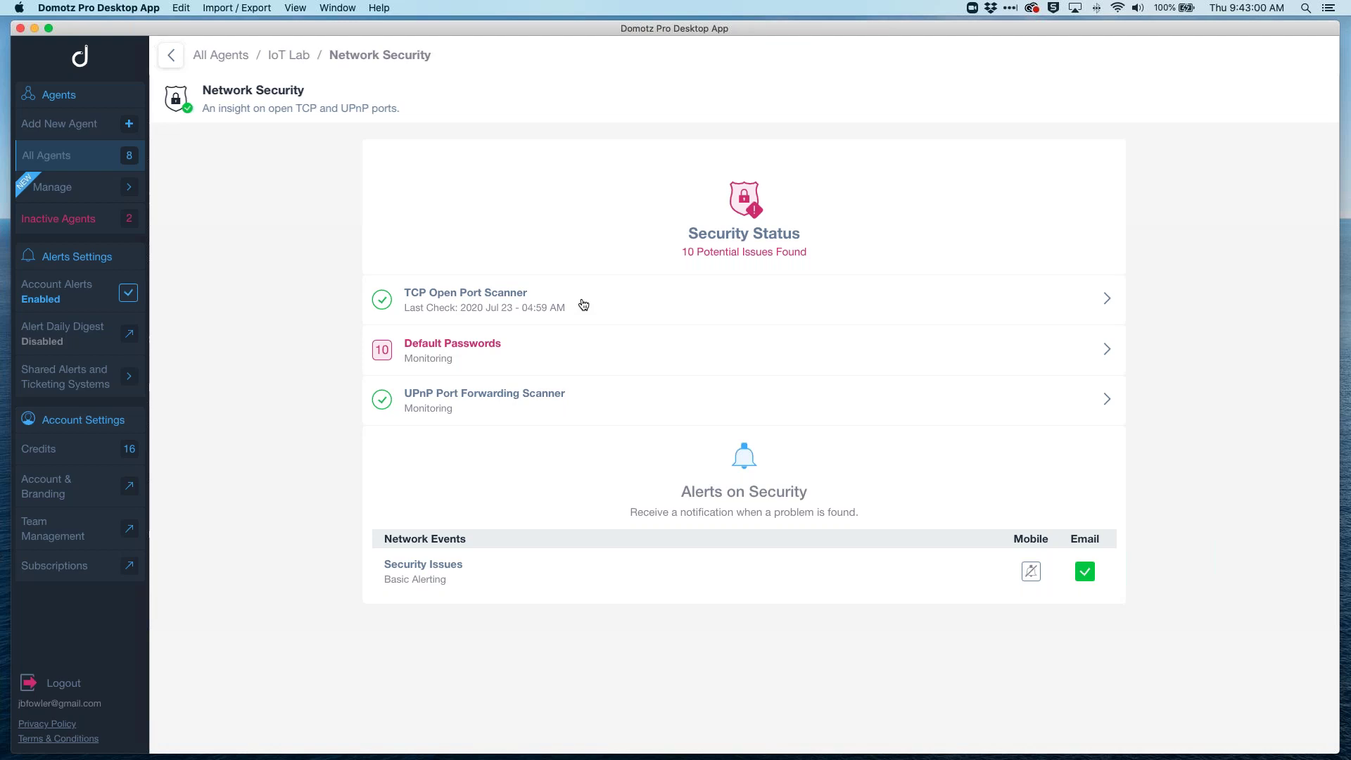
{"action": "left_click", "coordinate": [584, 304]}
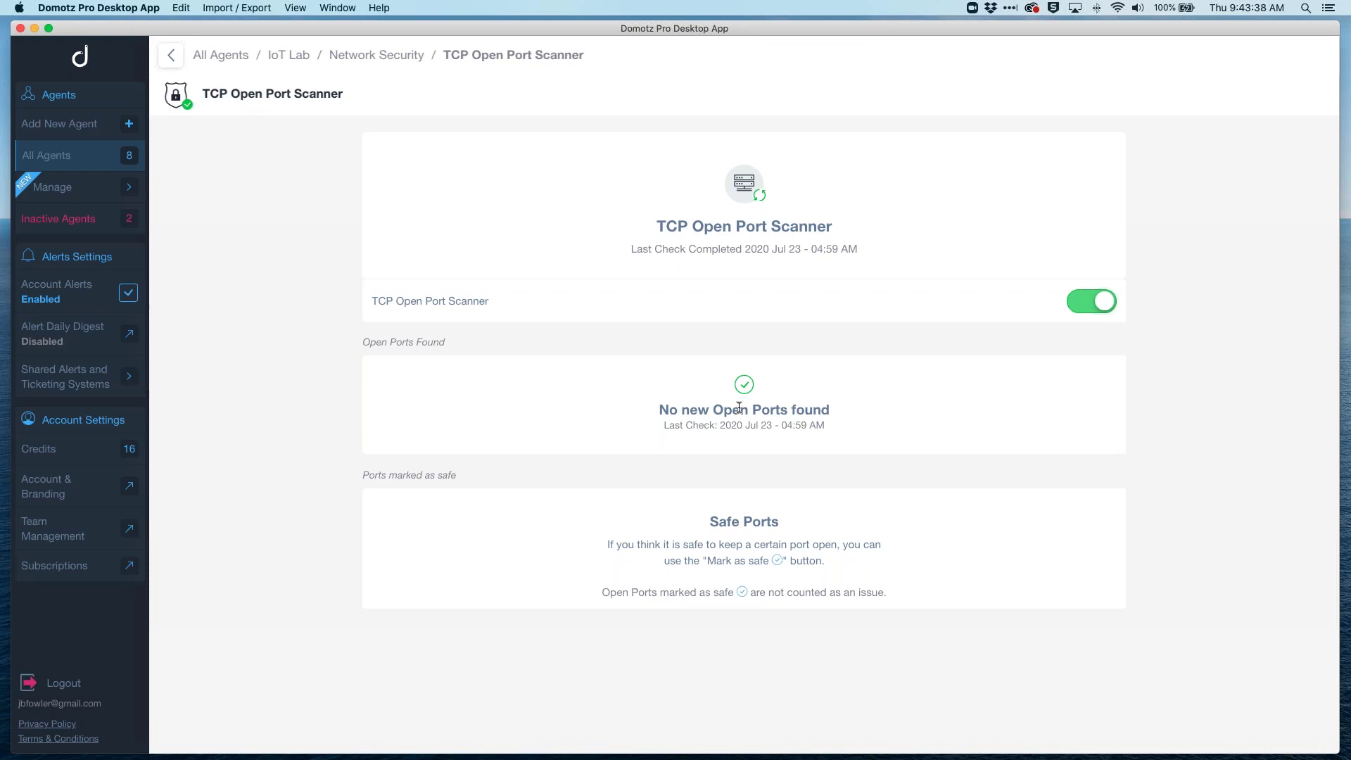
Step: View the UPnP Port Forwarding Scanner, then go back to the My Agents list of 8 agents
{"action": "left_click", "coordinate": [368, 61]}
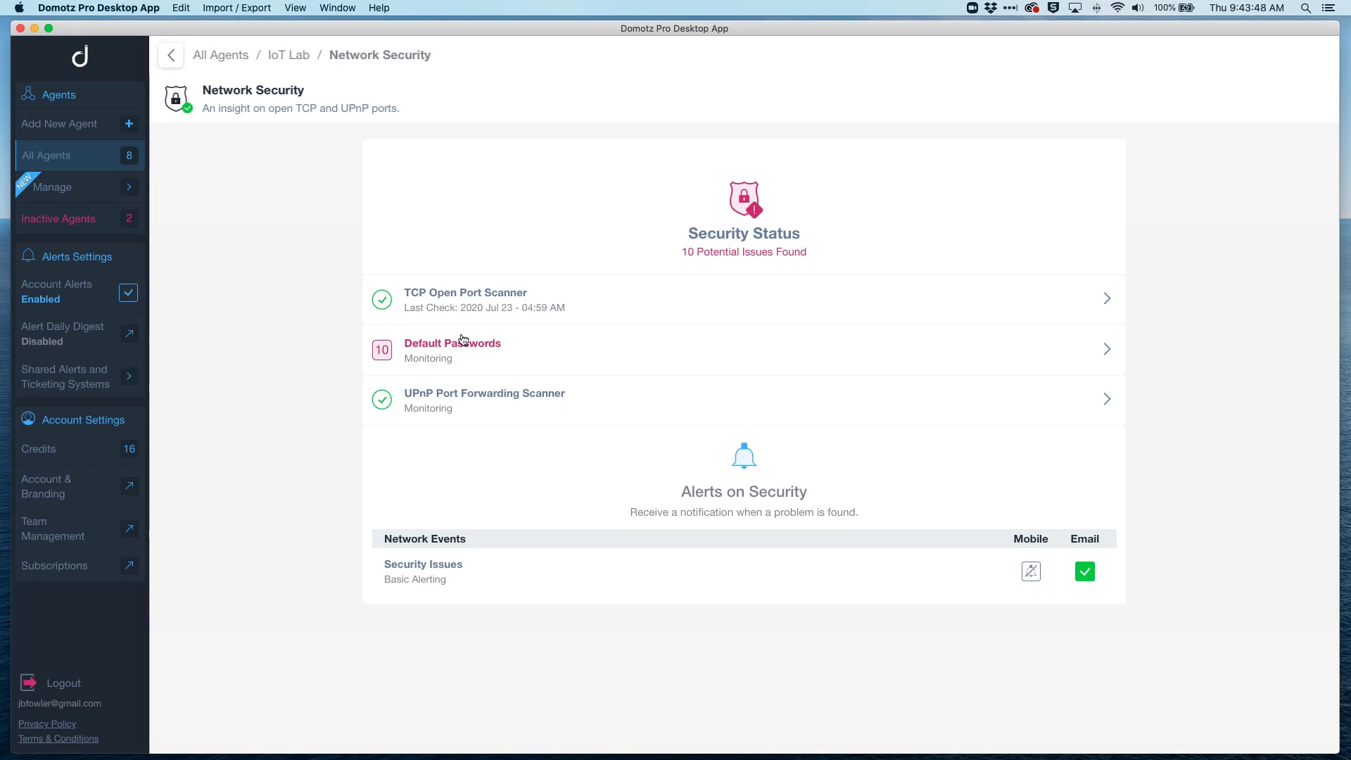
{"action": "left_click", "coordinate": [477, 398]}
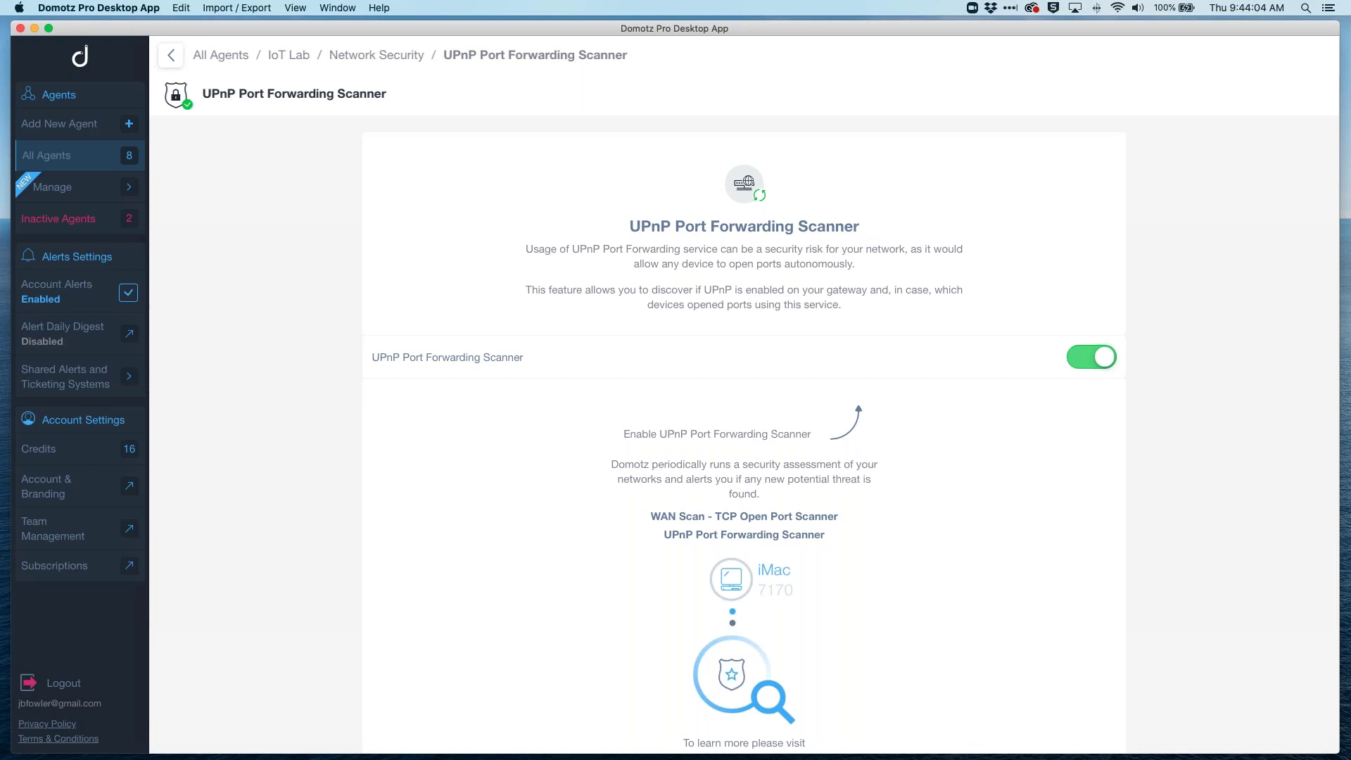
{"action": "left_click", "coordinate": [288, 55]}
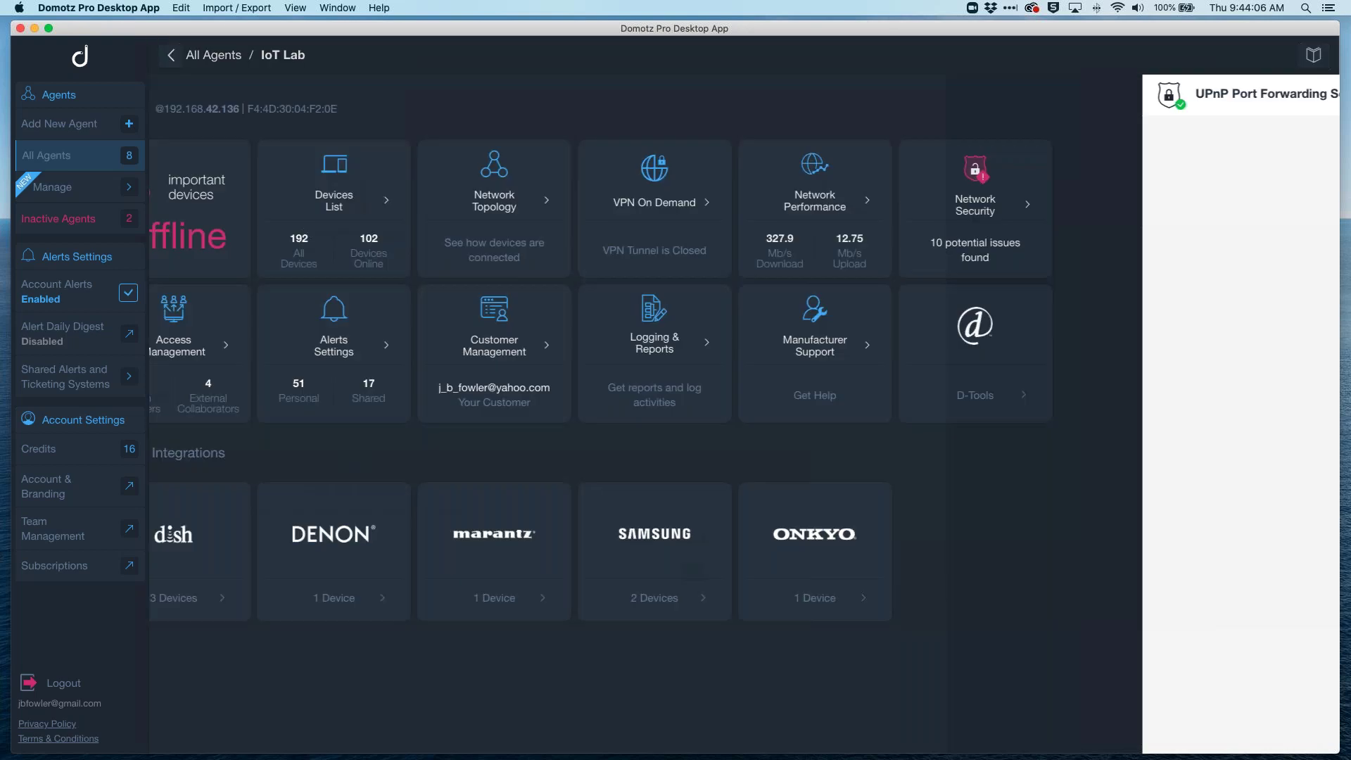
{"action": "left_click", "coordinate": [213, 55]}
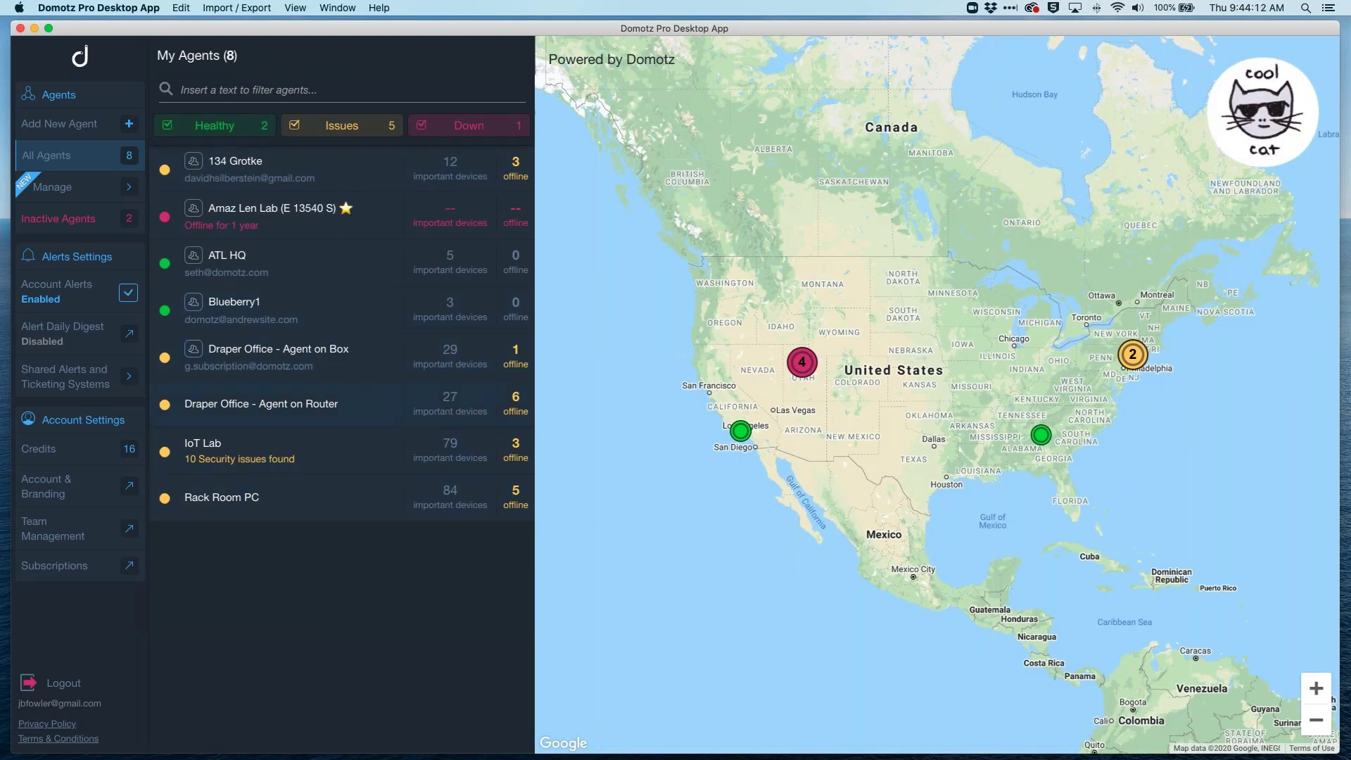
Step: Open IoT Lab's Network Security overview, listing 10 potential issues under Default Passwords
{"action": "left_click", "coordinate": [290, 459]}
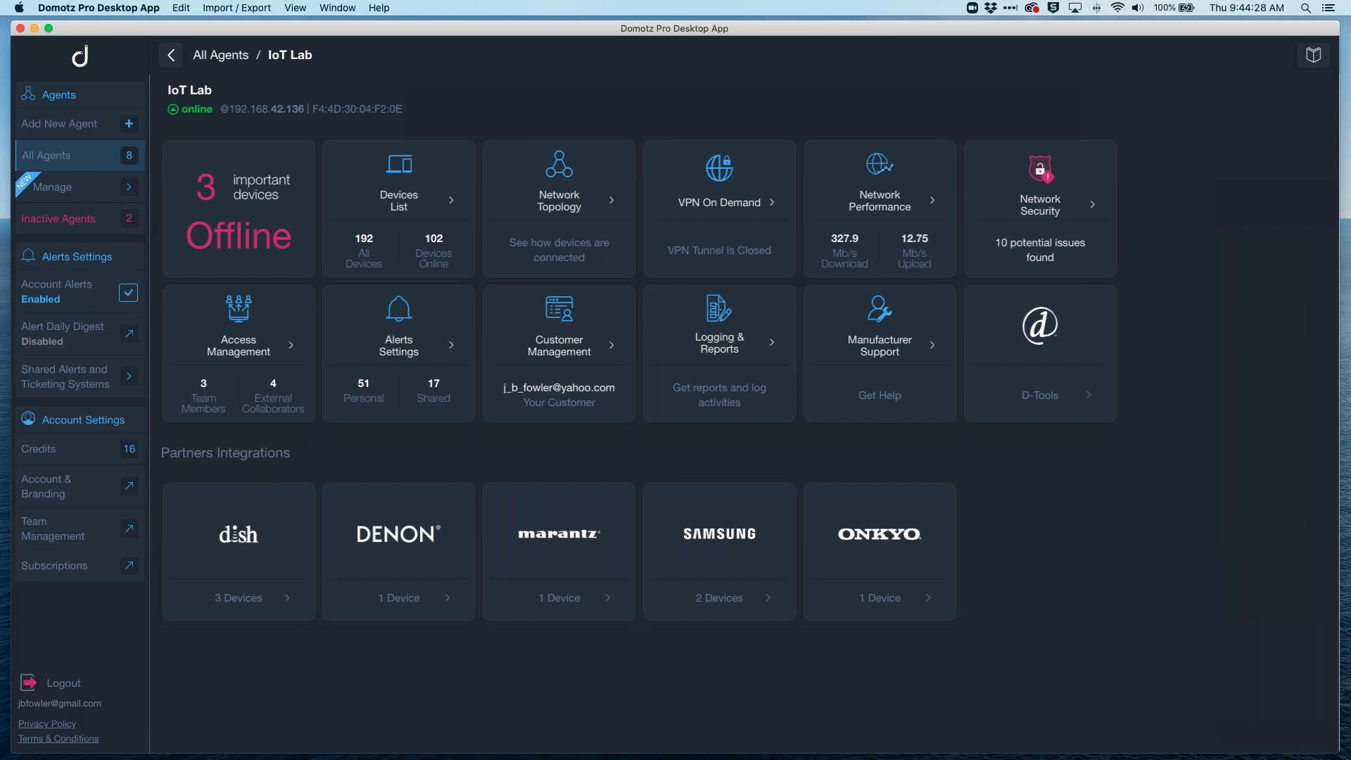
{"action": "left_click", "coordinate": [1070, 201]}
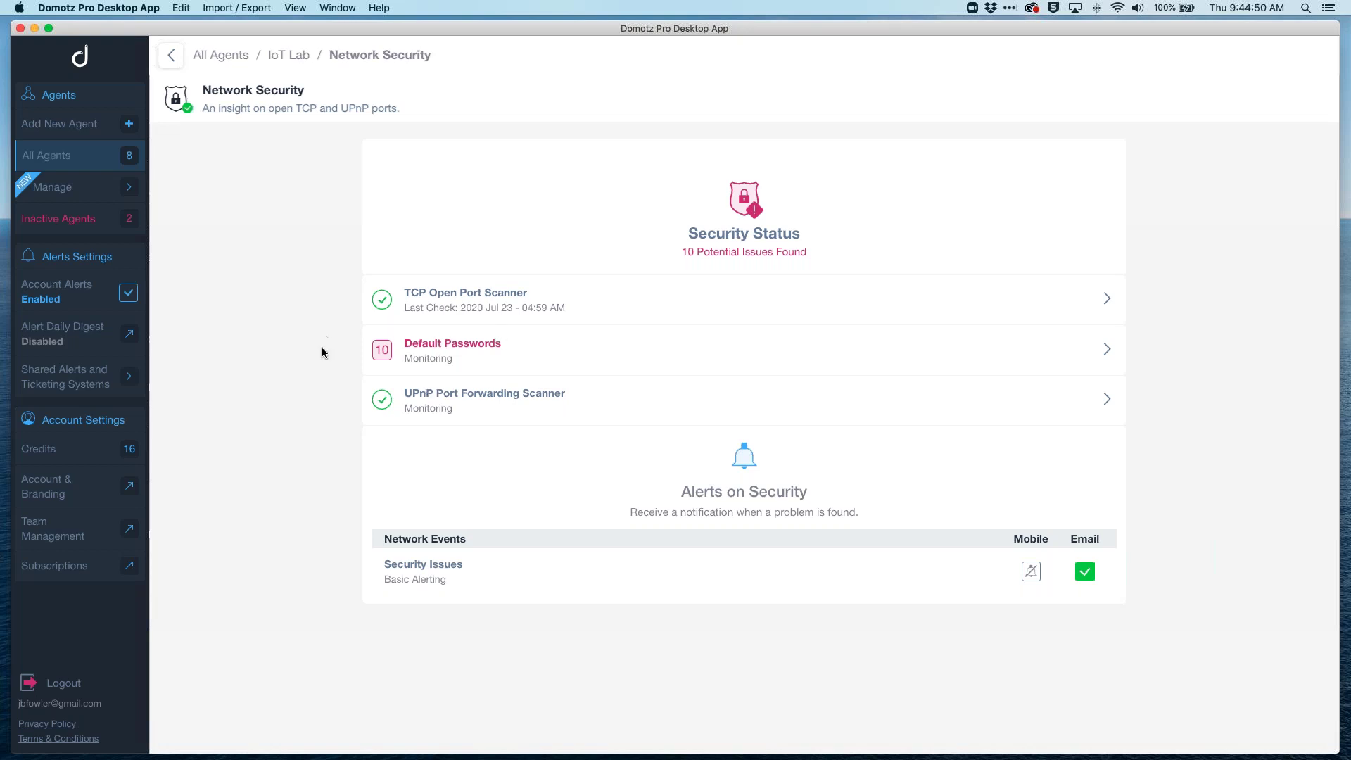
{"action": "left_click", "coordinate": [609, 351]}
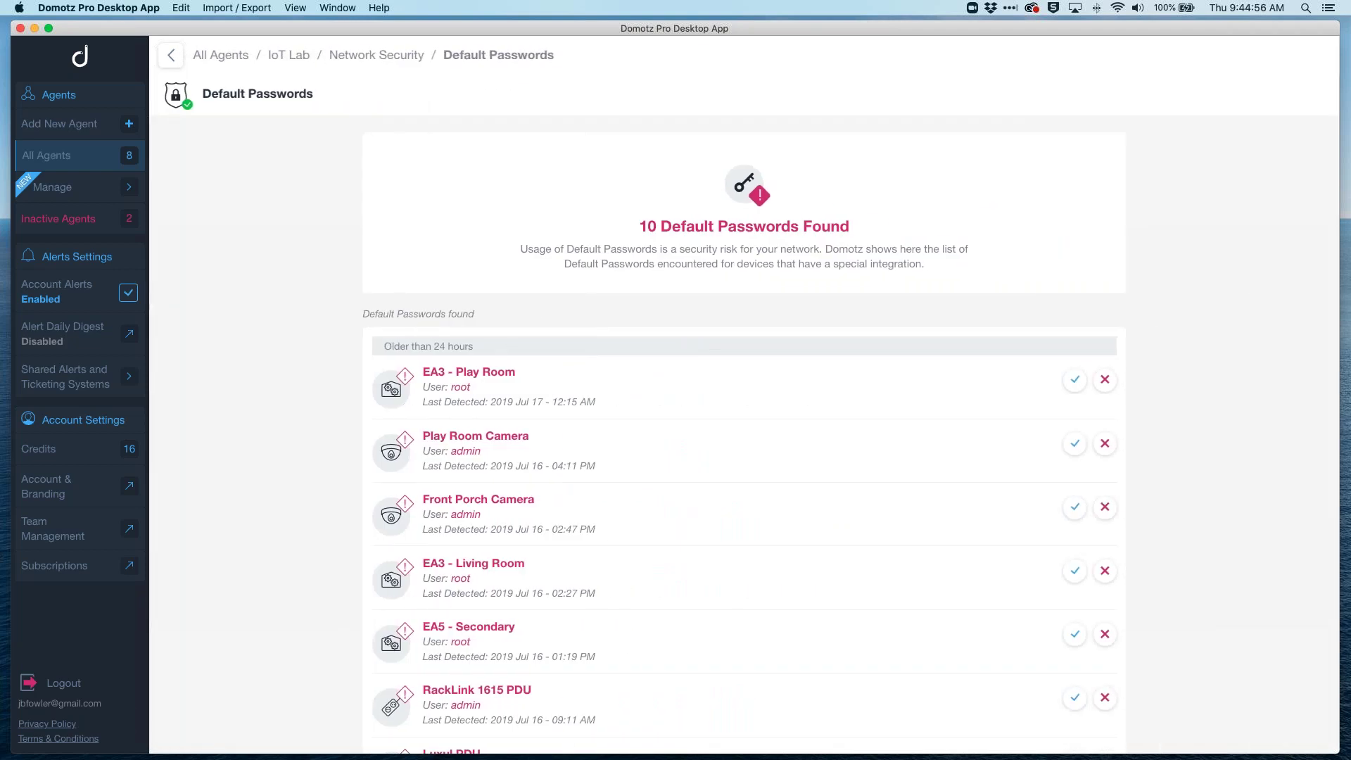
{"action": "scroll", "coordinate": [576, 561], "scroll_direction": "down", "scroll_amount": 5}
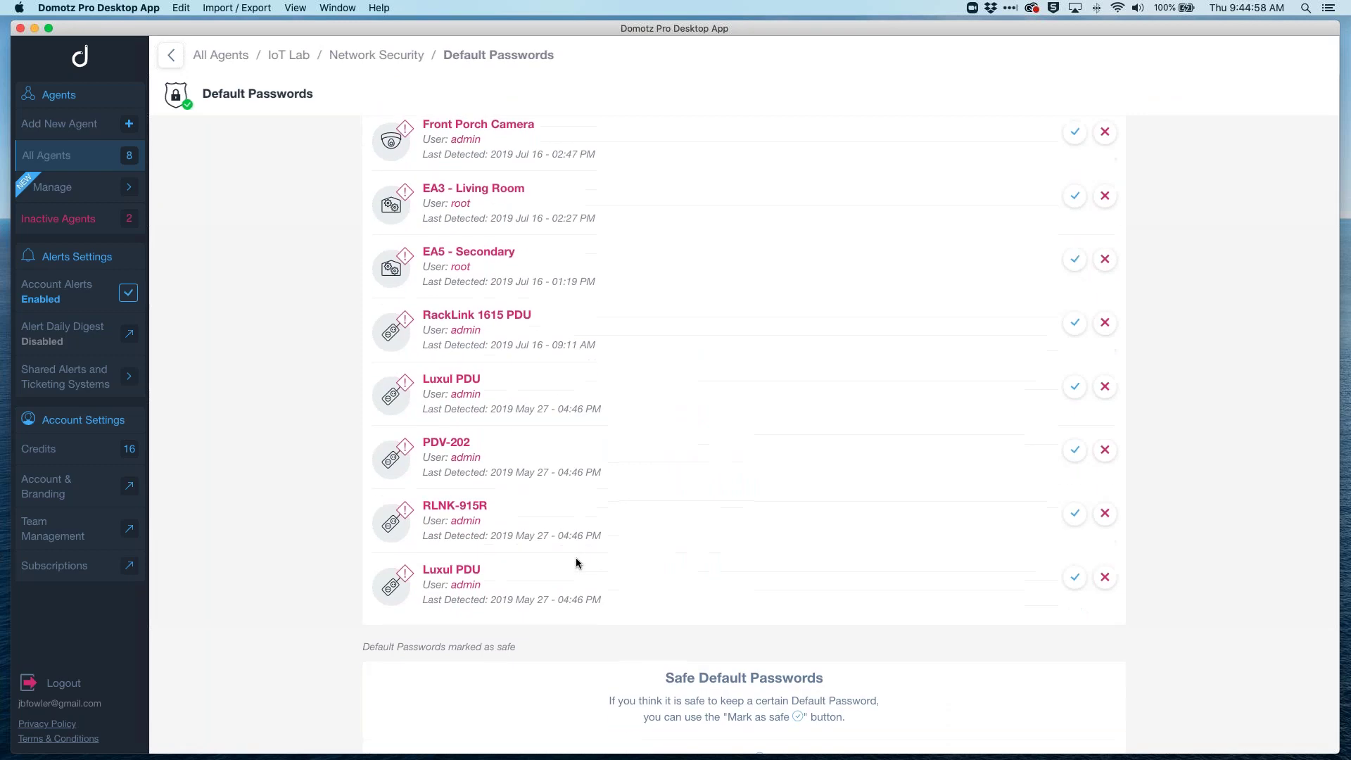
{"action": "scroll", "coordinate": [576, 559], "scroll_direction": "up", "scroll_amount": 2}
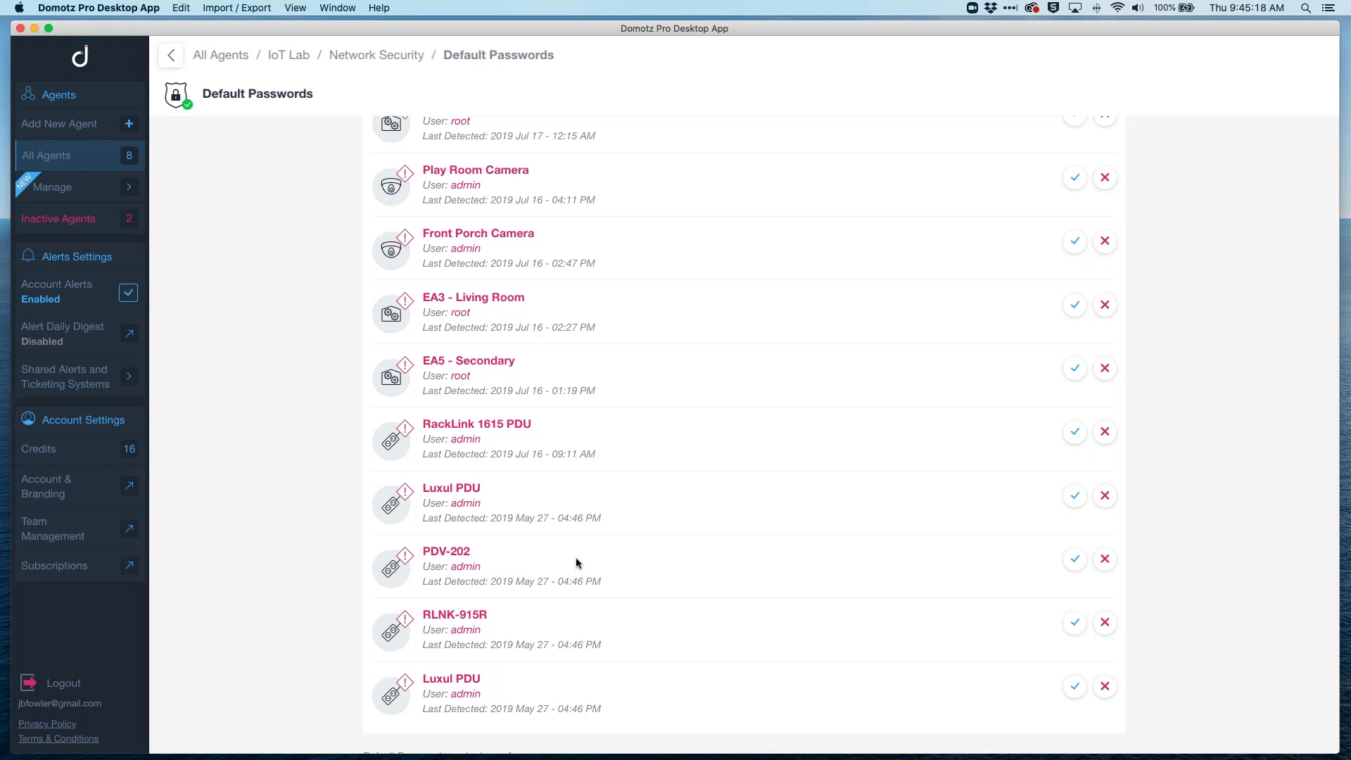
{"action": "scroll", "coordinate": [576, 559], "scroll_direction": "up", "scroll_amount": 5}
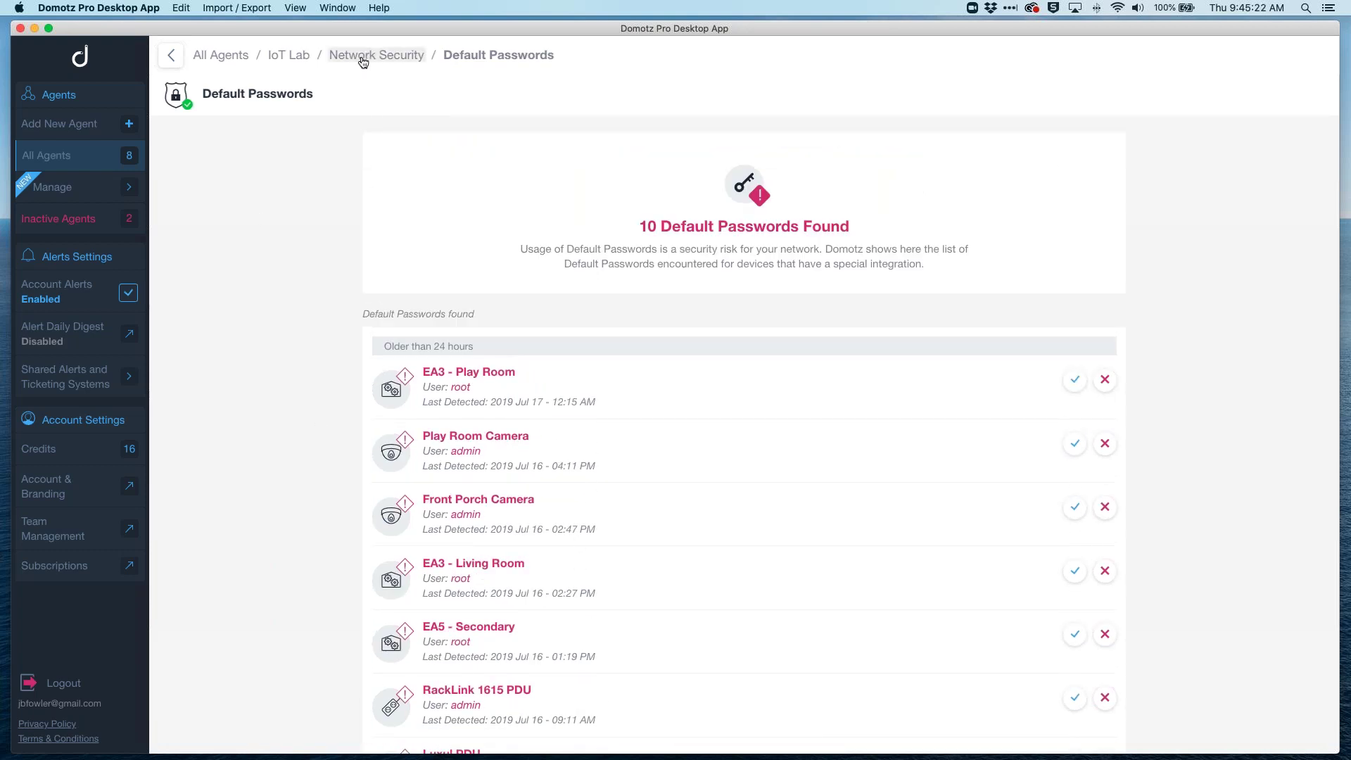
{"action": "left_click", "coordinate": [366, 55]}
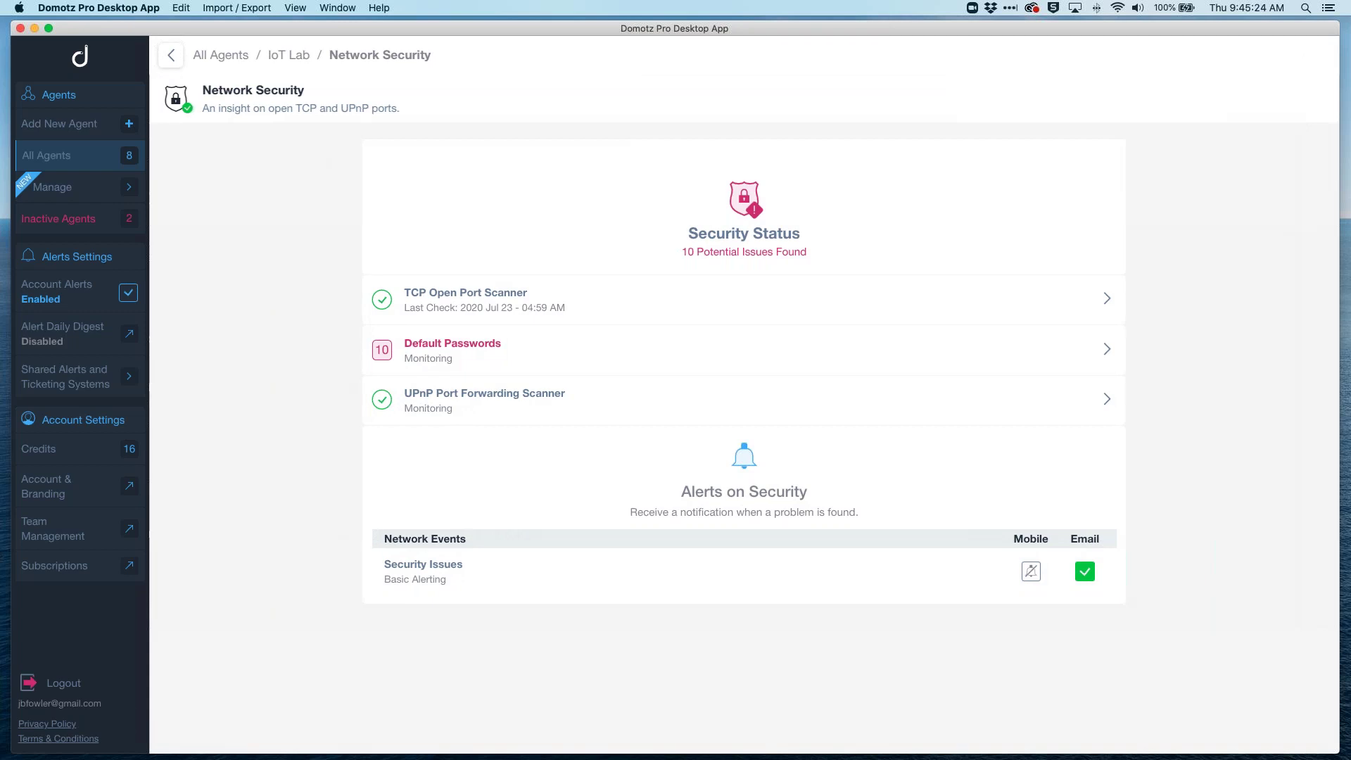
Step: Go back to the IoT Lab dashboard using the breadcrumb at the top of the page
{"action": "left_click", "coordinate": [289, 54]}
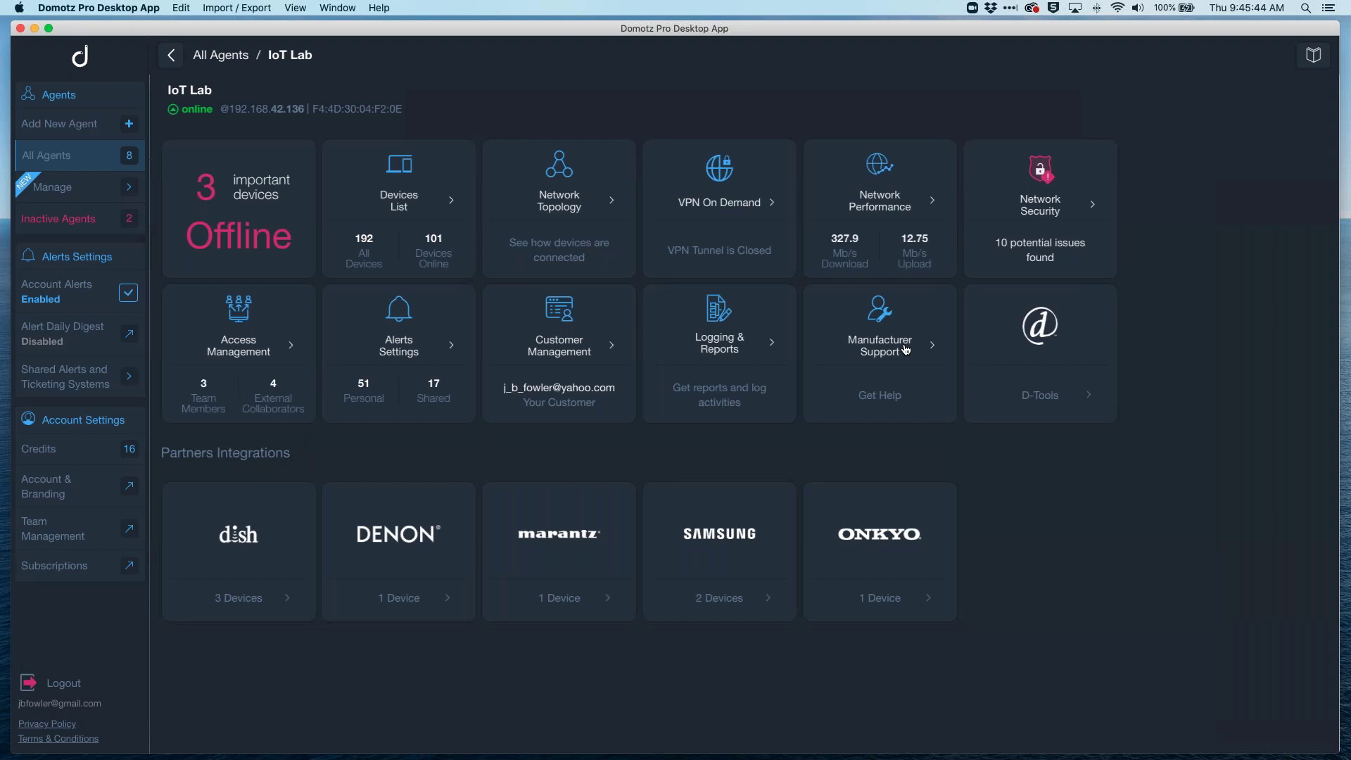
Step: Open IoT Lab's Logging & Reports and browse its device events from 22–23 July 2020
{"action": "left_click", "coordinate": [740, 340]}
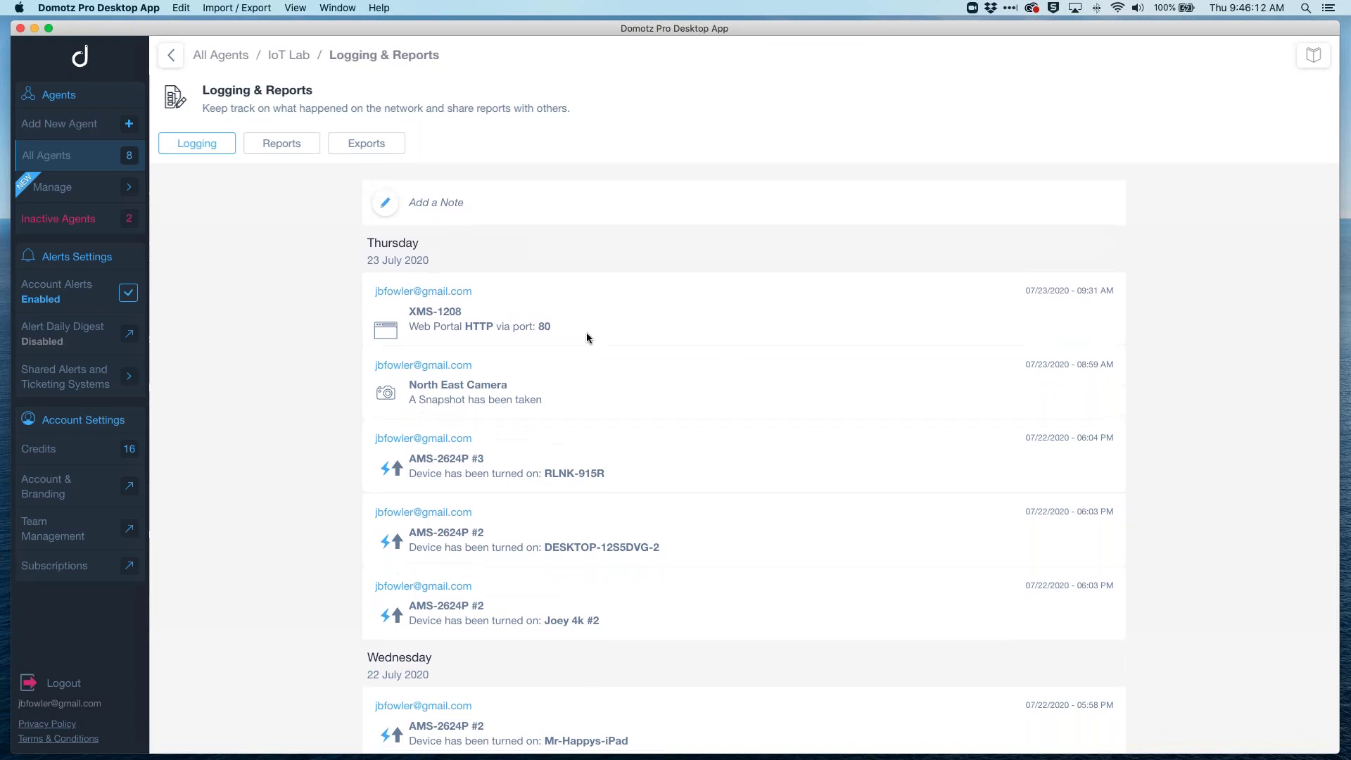
{"action": "scroll", "coordinate": [558, 361], "scroll_direction": "down", "scroll_amount": 2}
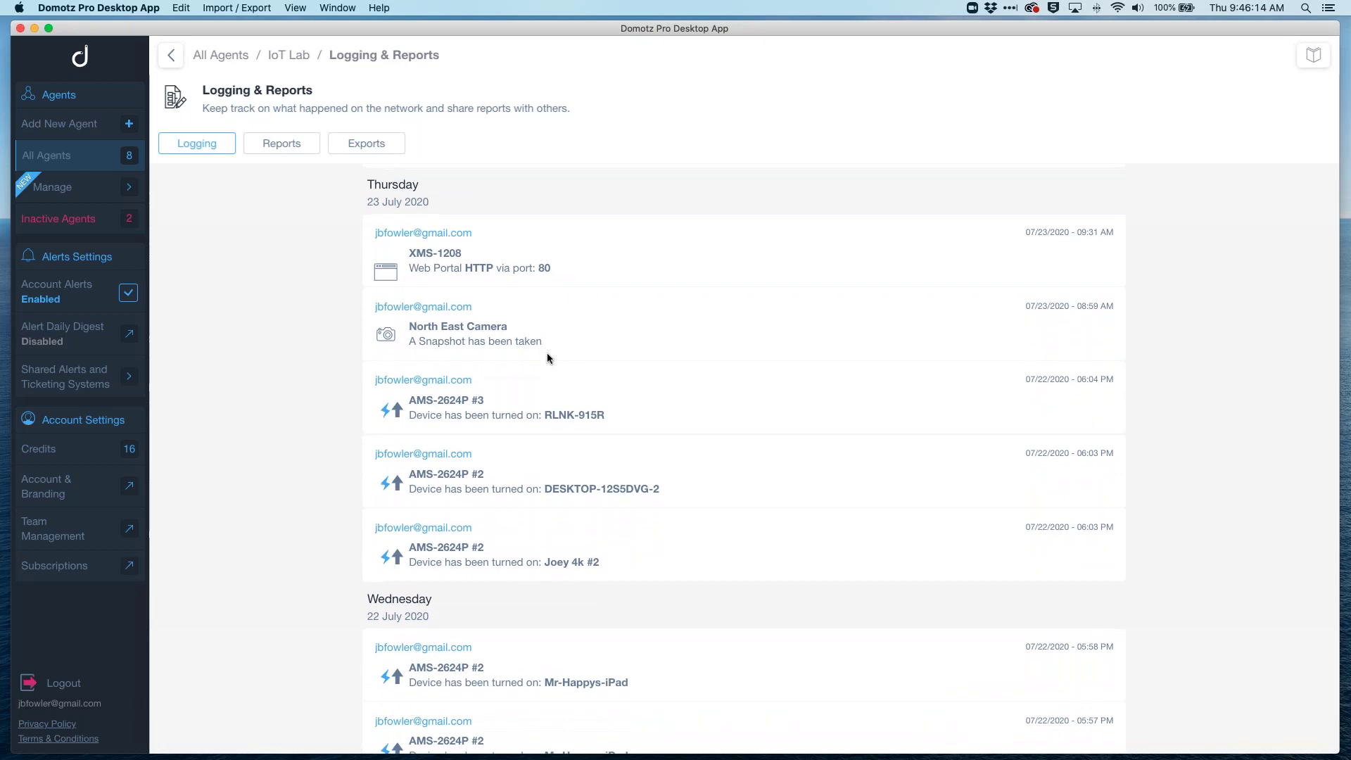
{"action": "scroll", "coordinate": [470, 357], "scroll_direction": "down", "scroll_amount": 10}
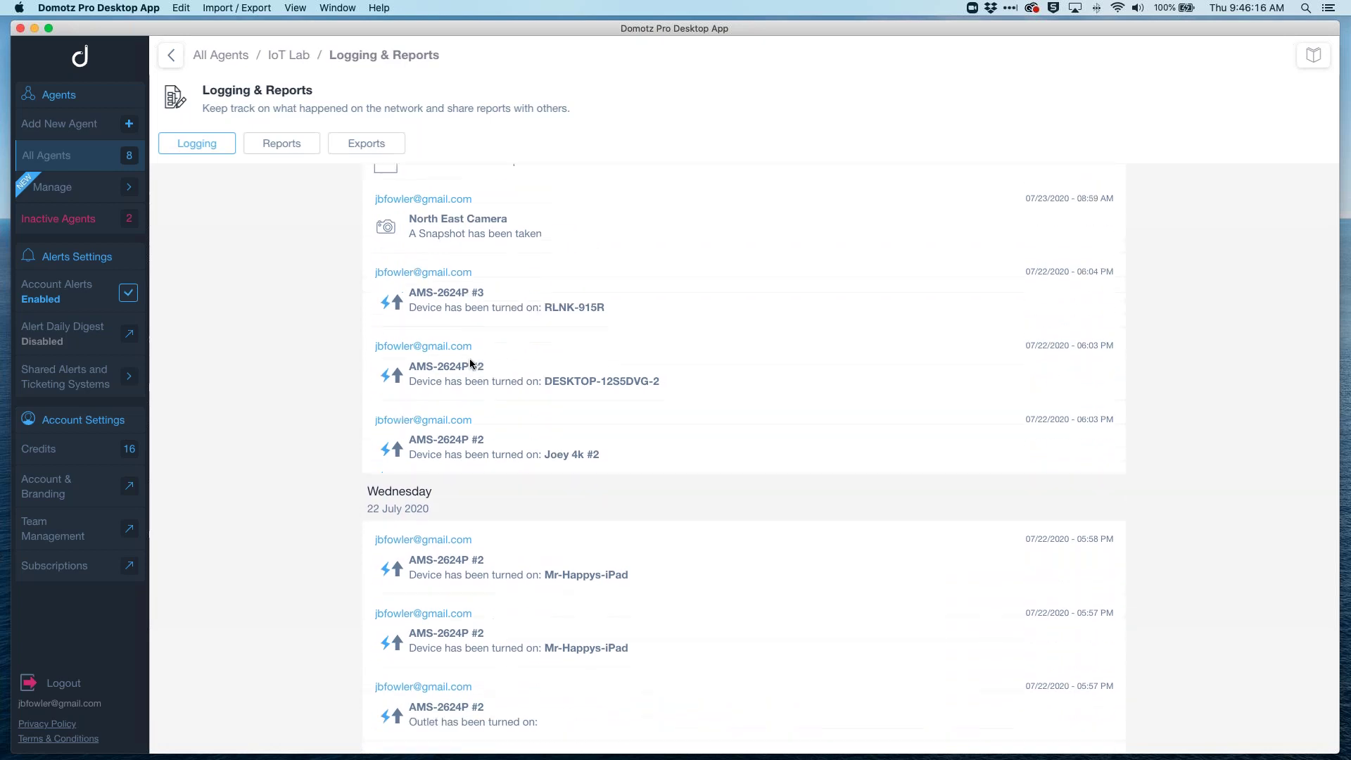
{"action": "scroll", "coordinate": [744, 459], "scroll_direction": "down", "scroll_amount": 3}
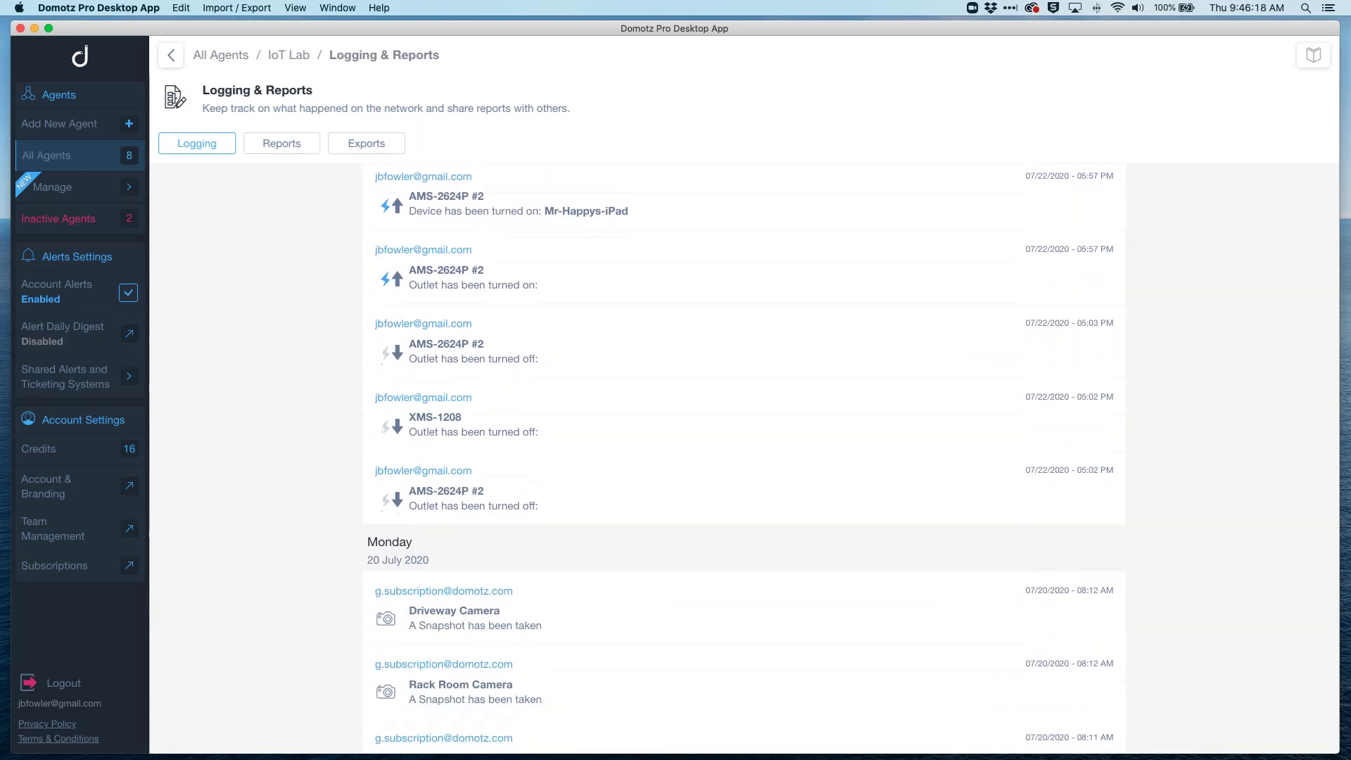
{"action": "scroll", "coordinate": [744, 459], "scroll_direction": "up", "scroll_amount": 12}
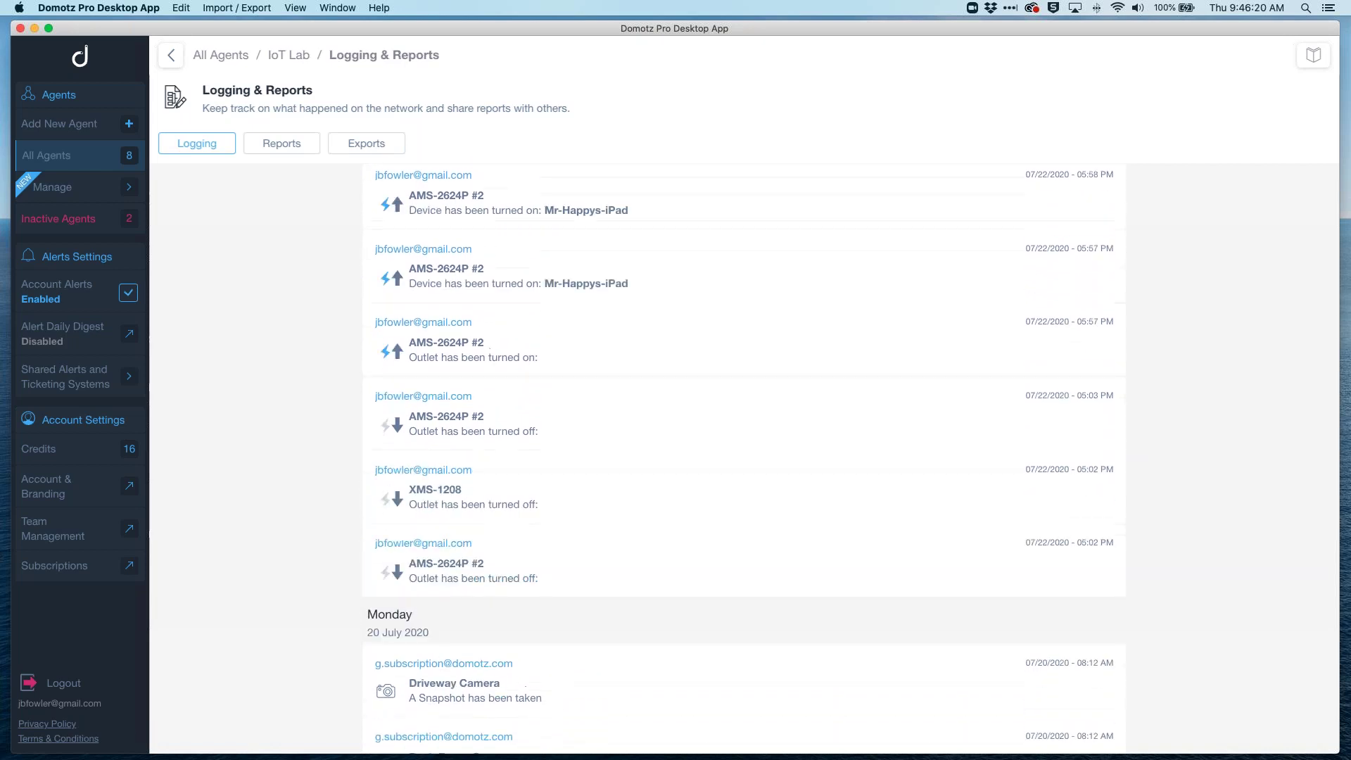
{"action": "scroll", "coordinate": [744, 459], "scroll_direction": "up", "scroll_amount": 4}
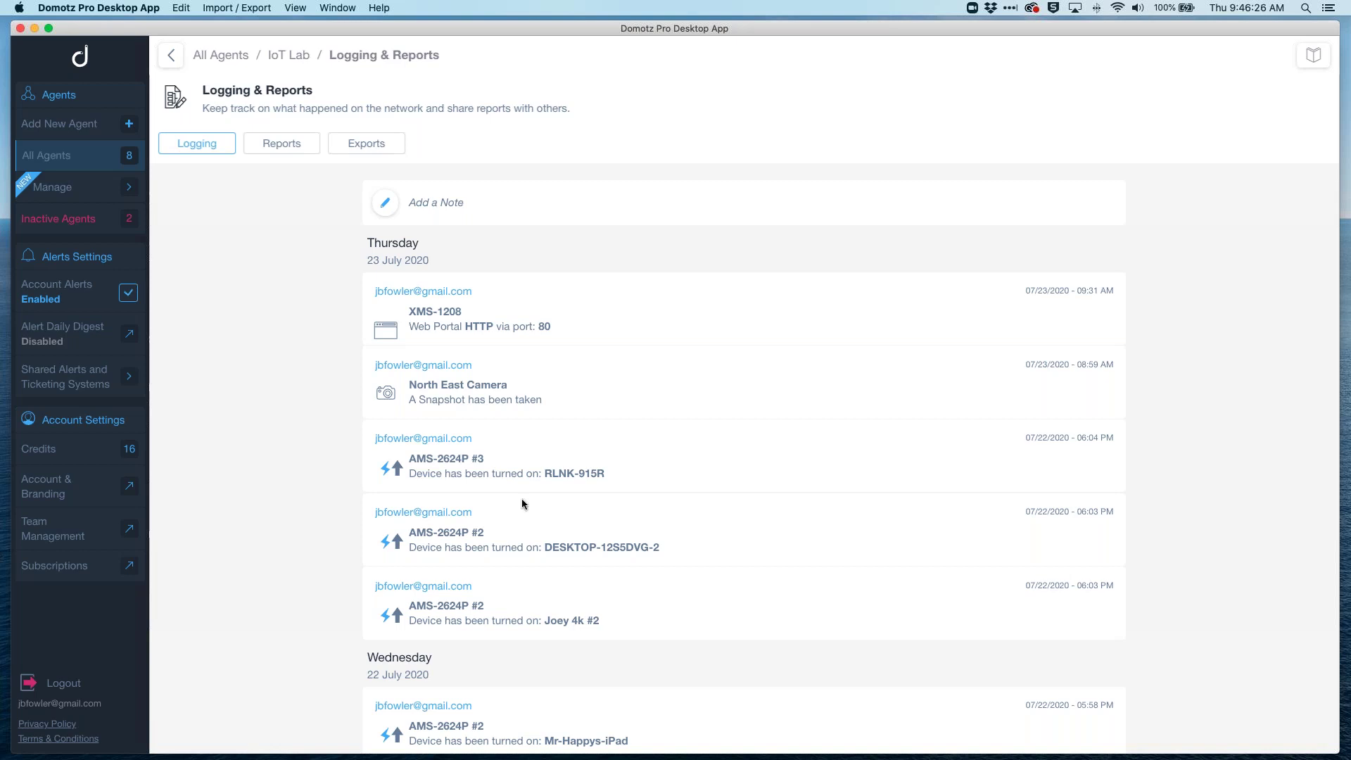
{"action": "scroll", "coordinate": [522, 498], "scroll_direction": "down", "scroll_amount": 10}
{"action": "scroll", "coordinate": [521, 498], "scroll_direction": "down", "scroll_amount": 20}
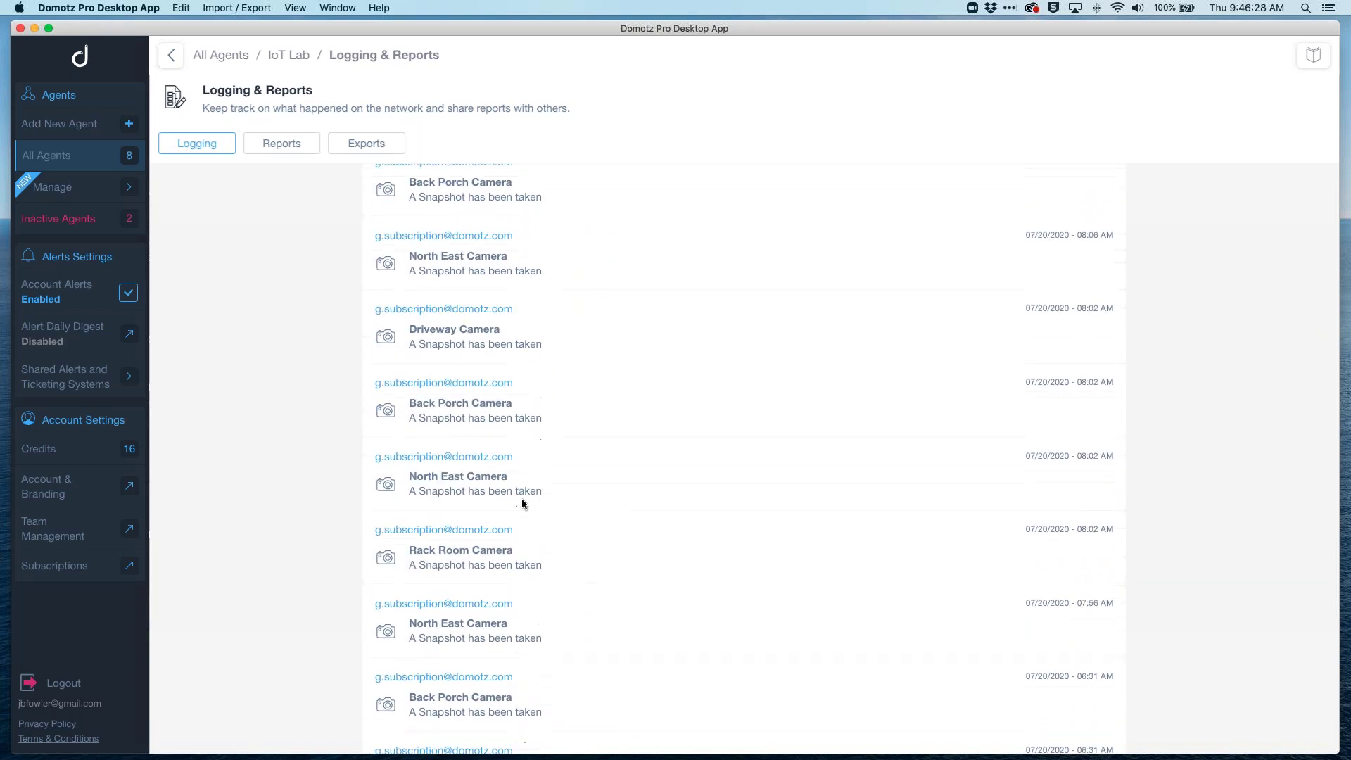
{"action": "scroll", "coordinate": [522, 498], "scroll_direction": "up", "scroll_amount": 15}
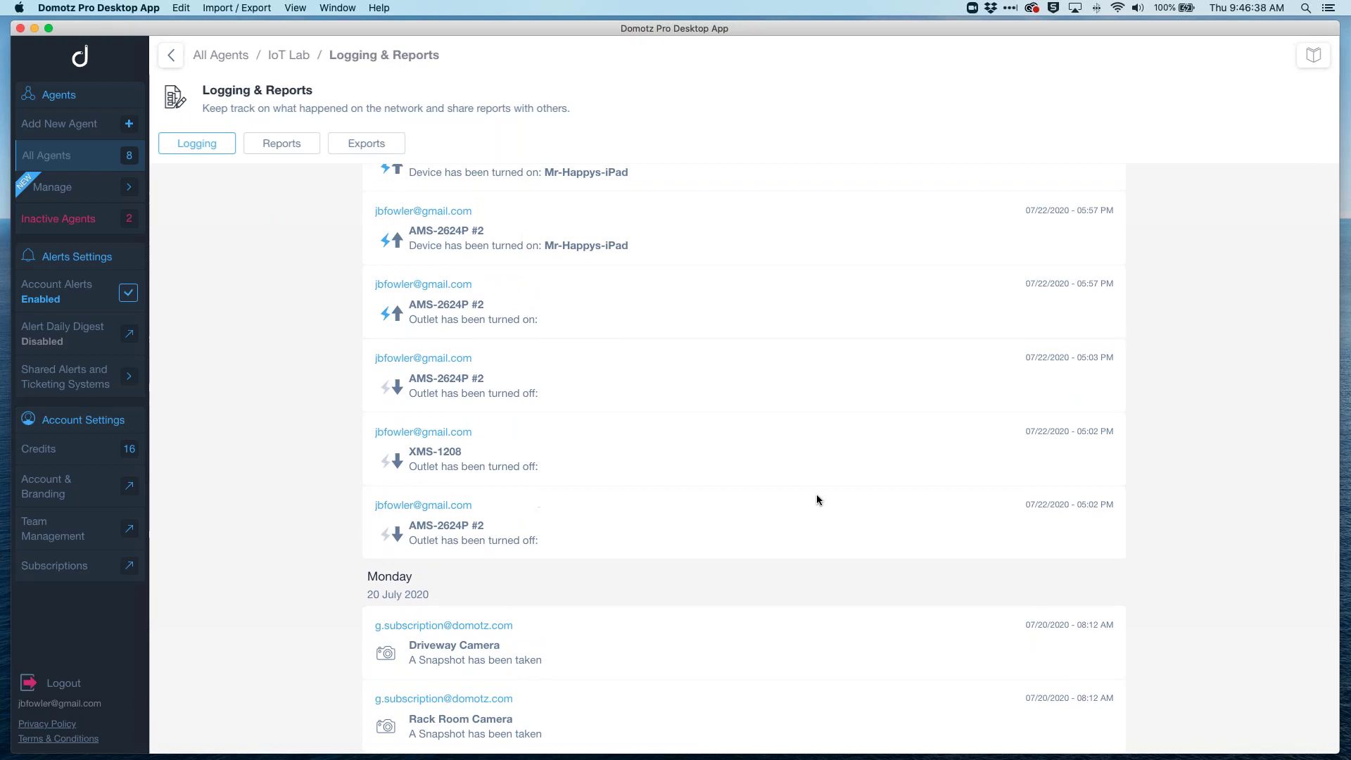
{"action": "scroll", "coordinate": [817, 496], "scroll_direction": "up", "scroll_amount": 8}
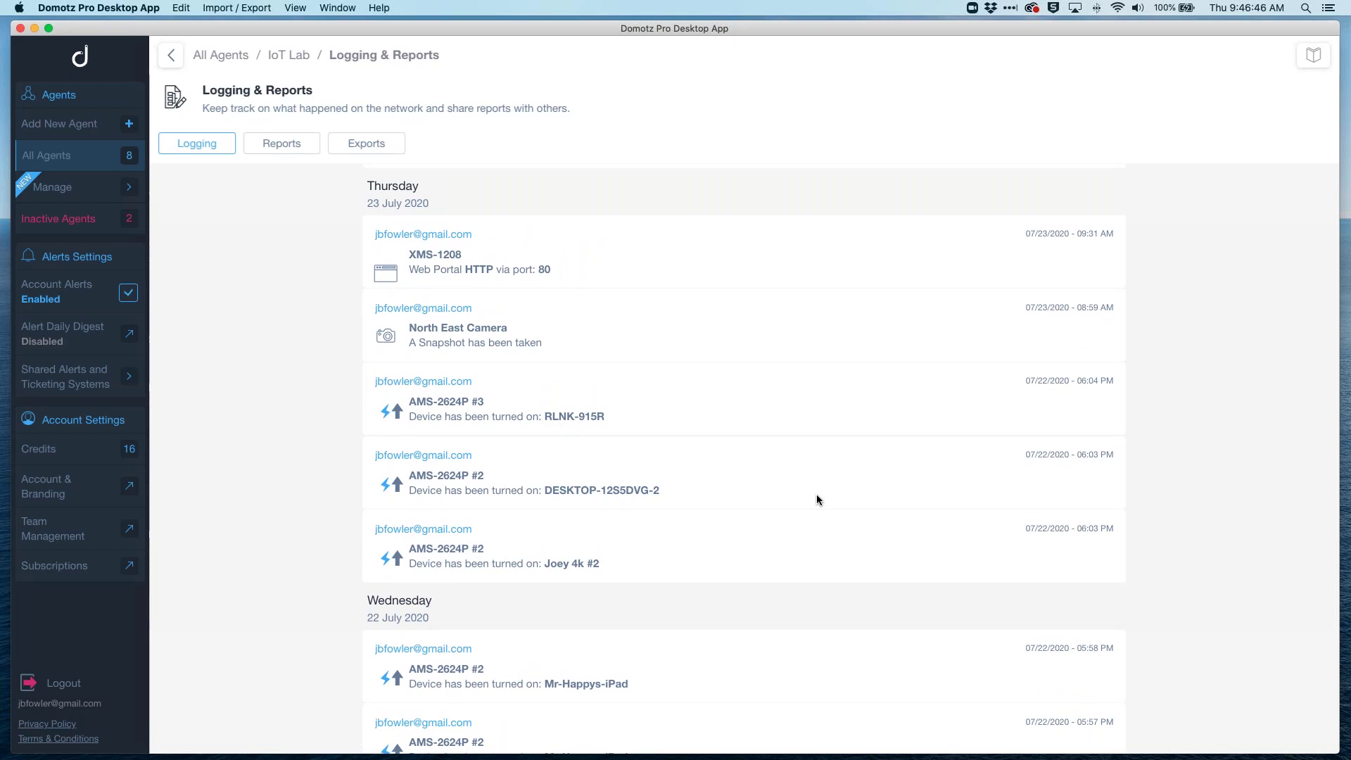
{"action": "scroll", "coordinate": [589, 268], "scroll_direction": "up", "scroll_amount": 2}
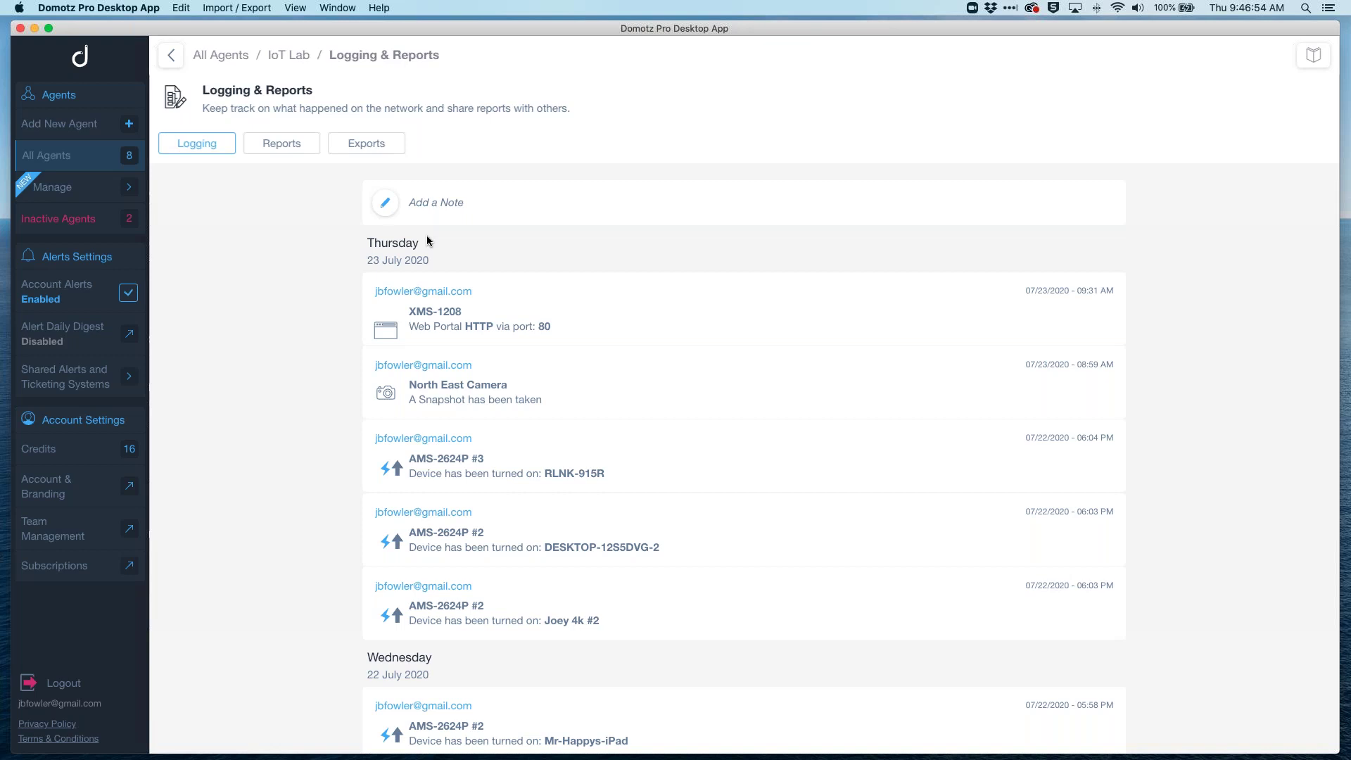
Step: Review the manual Last 30 Days Network Report settings, toggling Important Devices Info off and back on
{"action": "left_click", "coordinate": [299, 147]}
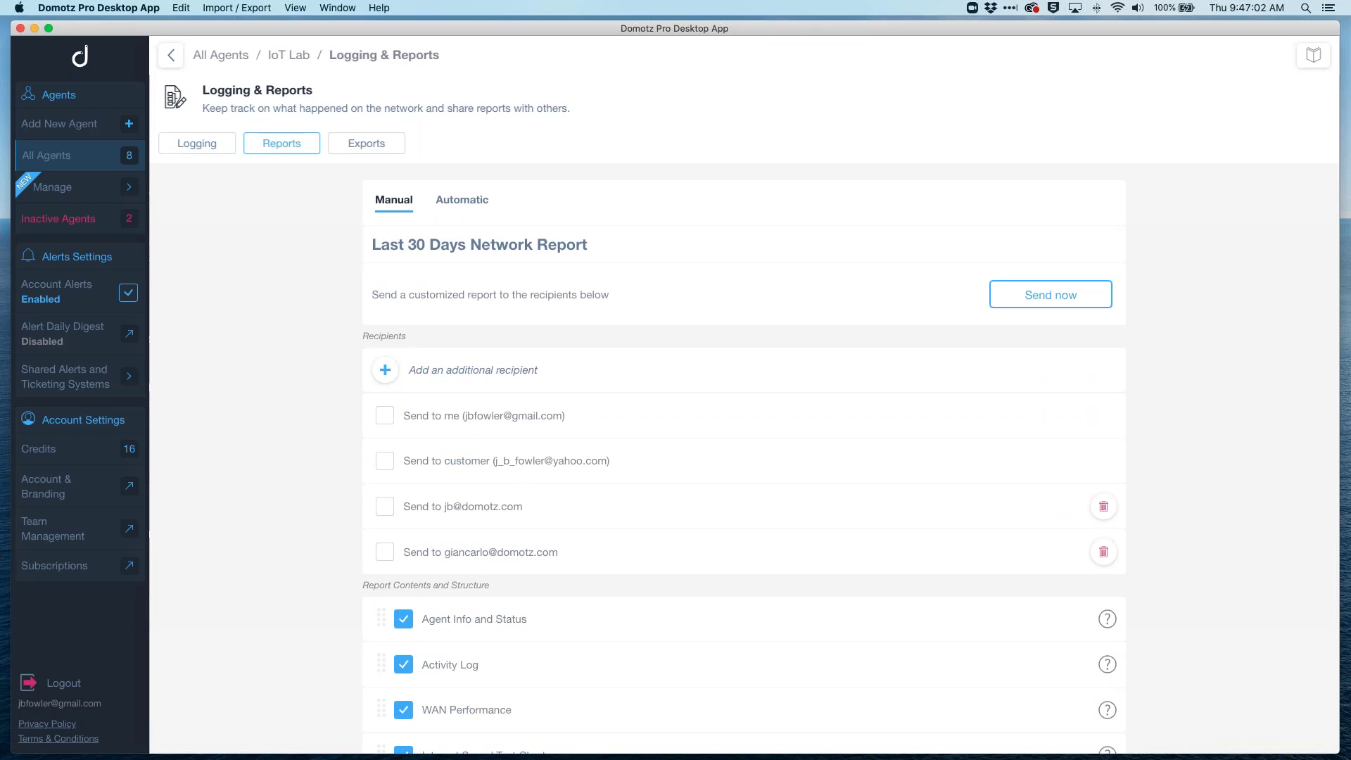
{"action": "scroll", "coordinate": [744, 457], "scroll_direction": "down", "scroll_amount": 3}
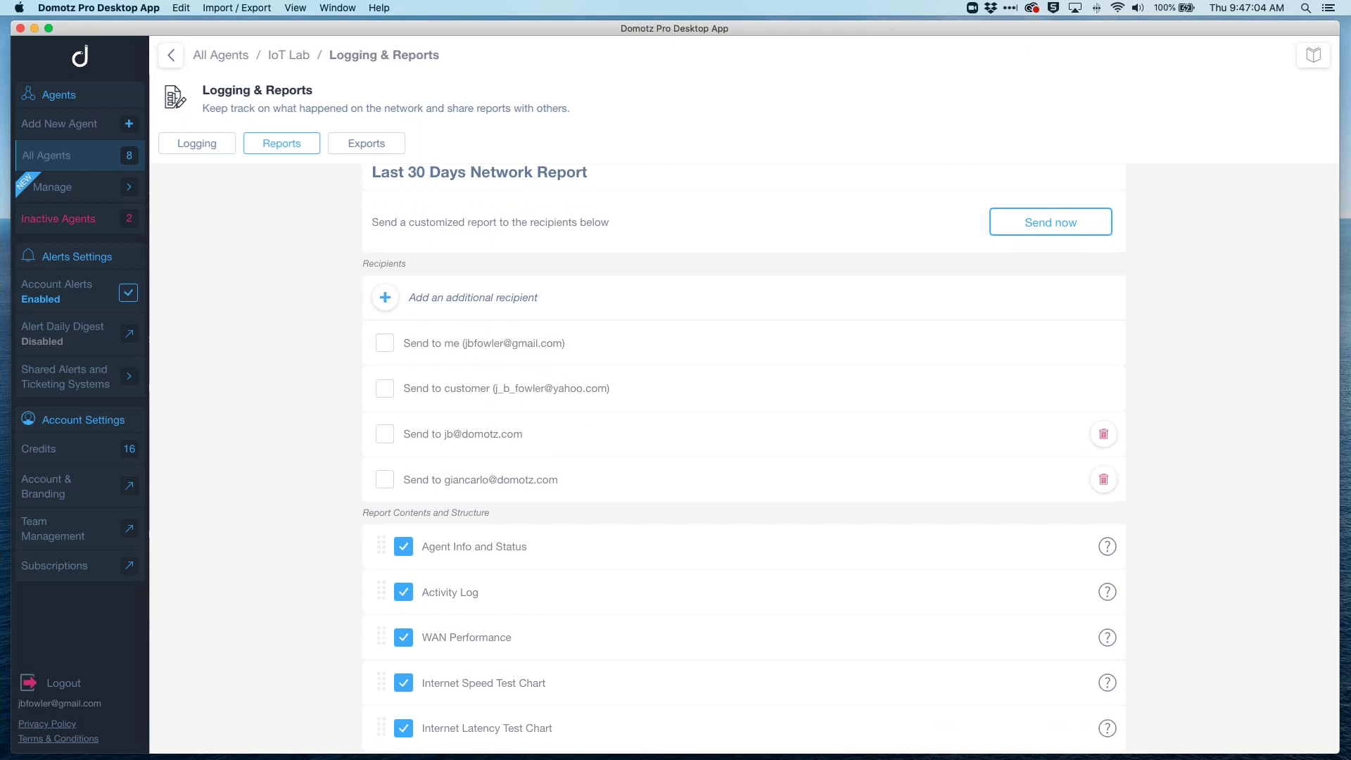
{"action": "scroll", "coordinate": [744, 458], "scroll_direction": "down", "scroll_amount": 1}
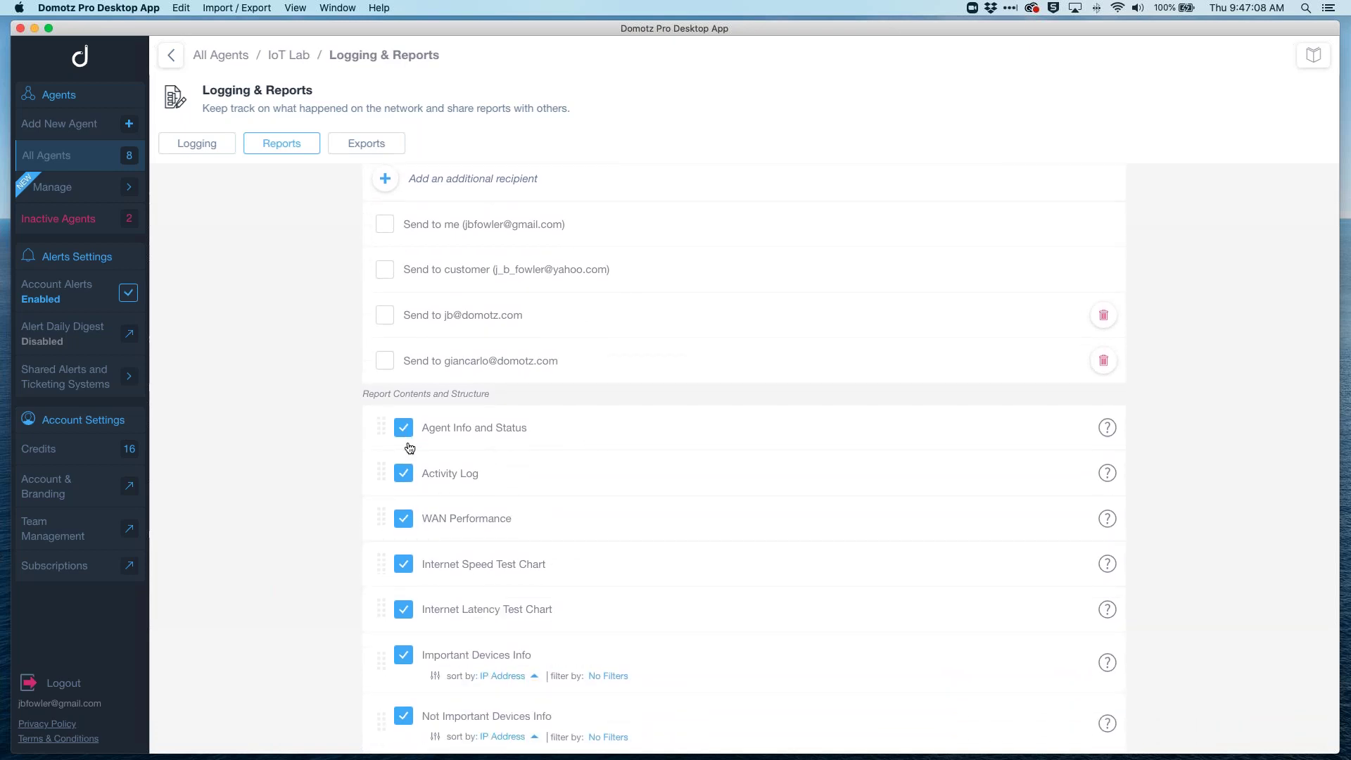
{"action": "left_click", "coordinate": [403, 655]}
{"action": "left_click", "coordinate": [404, 656]}
{"action": "scroll", "coordinate": [503, 546], "scroll_direction": "up", "scroll_amount": 3}
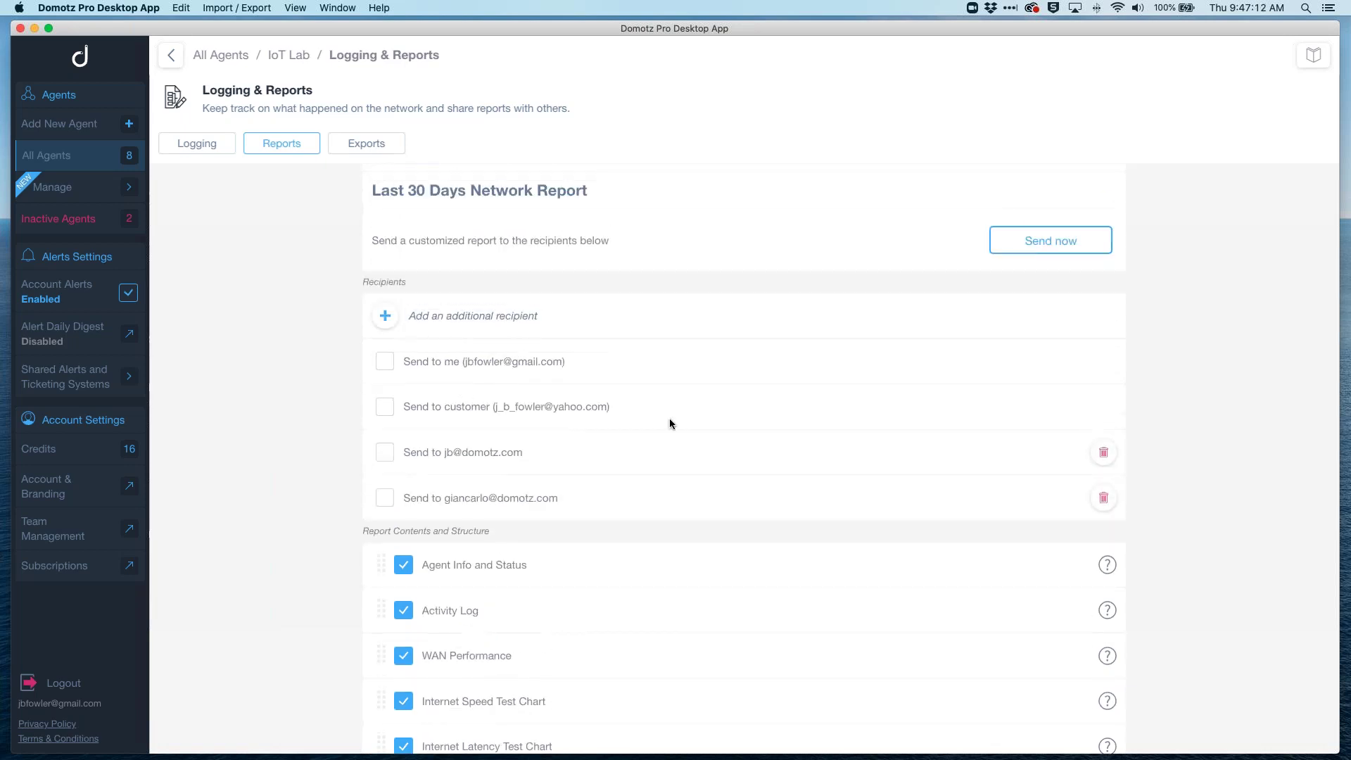
{"action": "scroll", "coordinate": [699, 412], "scroll_direction": "up", "scroll_amount": 1}
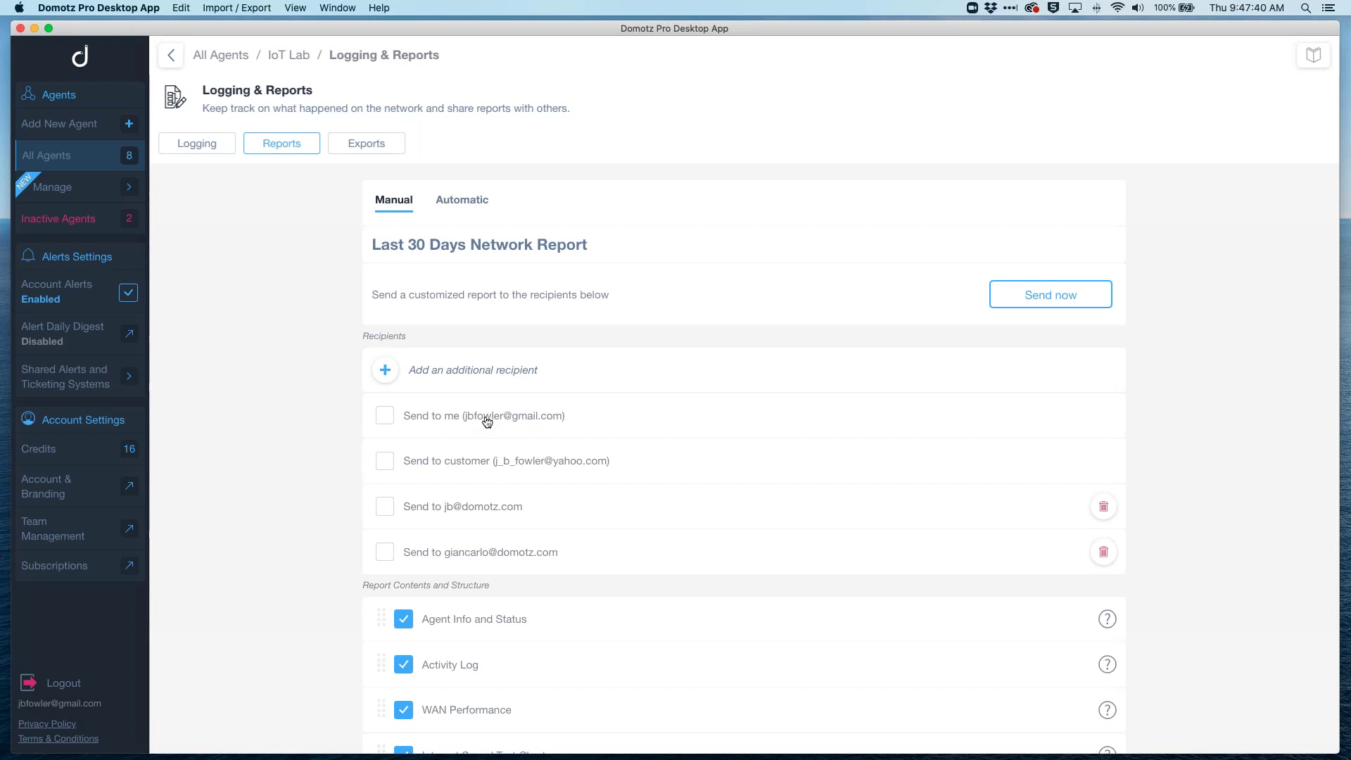
Step: Check the monthly Automatic report settings, then view the Device List 'Send via email' export
{"action": "left_click", "coordinate": [461, 201]}
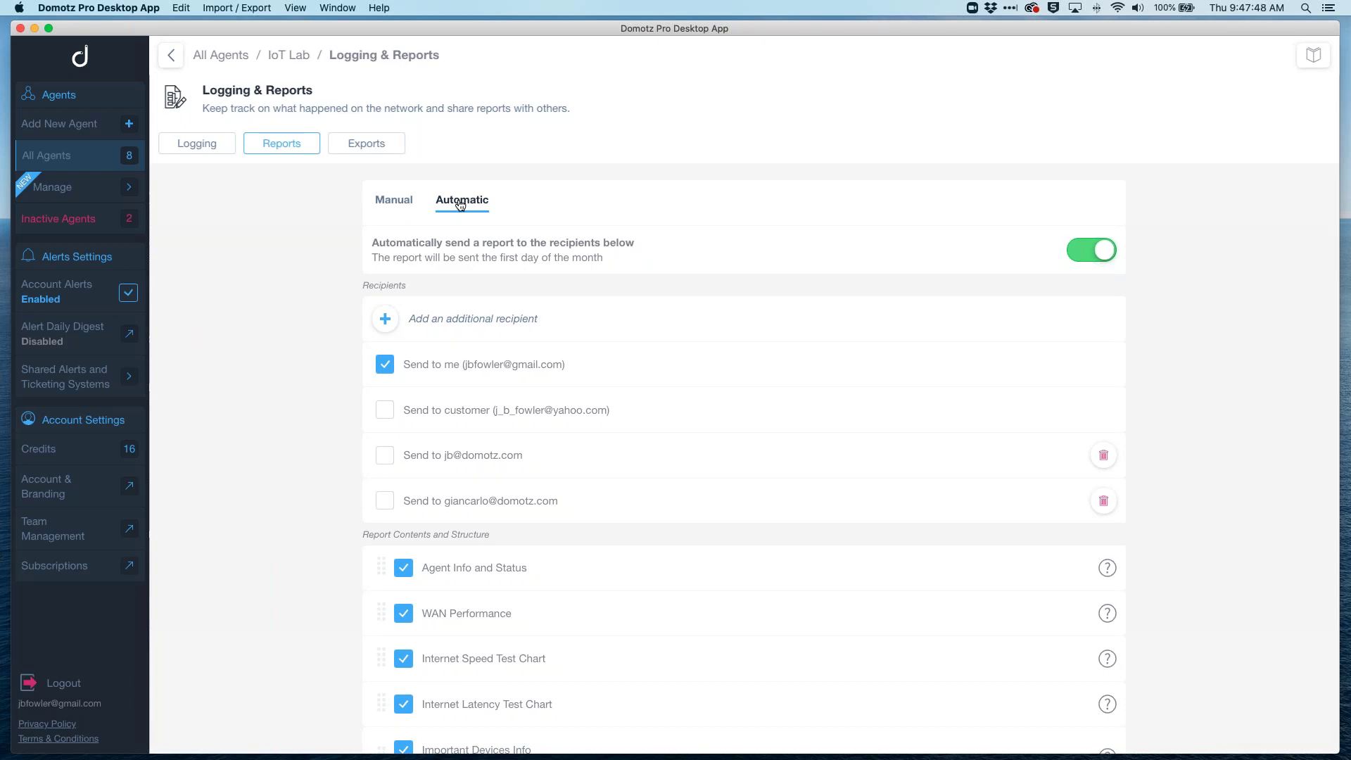
{"action": "left_click", "coordinate": [379, 142]}
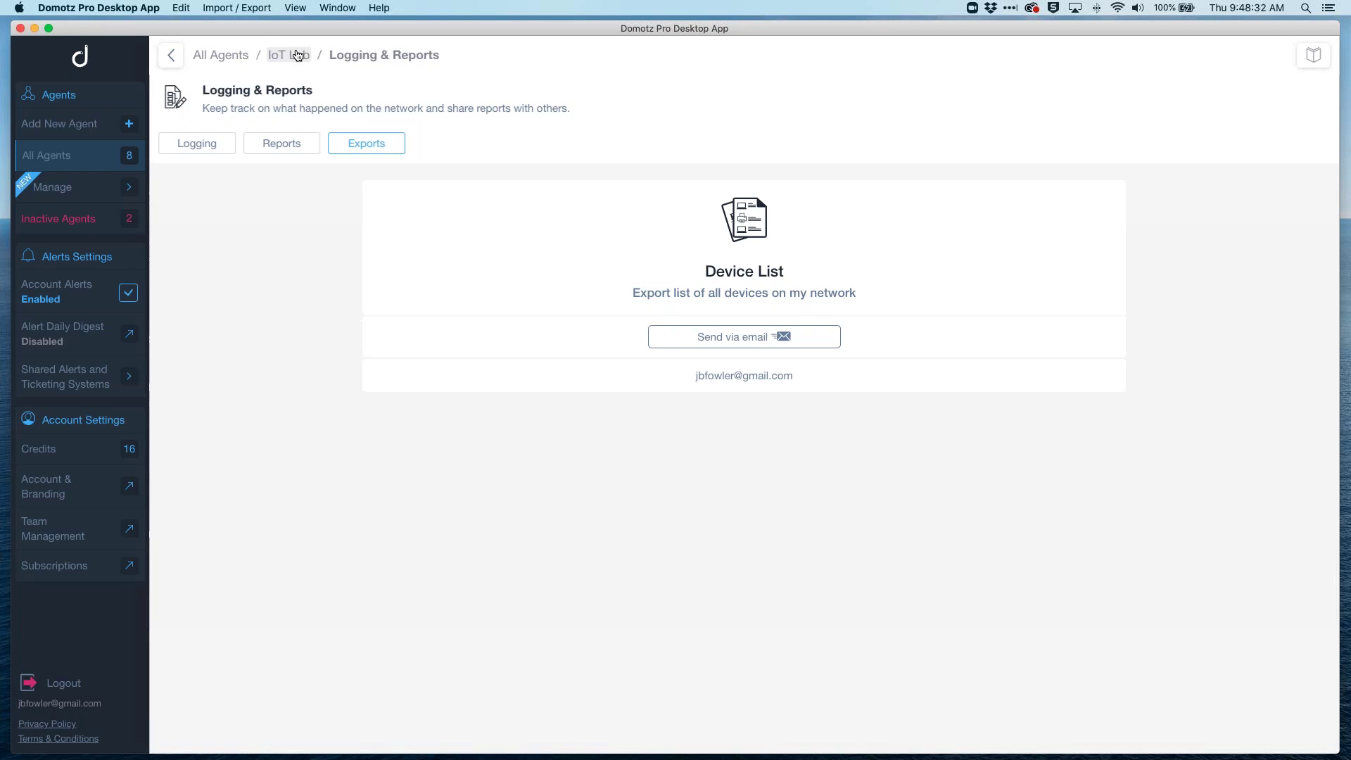
Step: Go back to the IoT Lab agent dashboard via its breadcrumb
{"action": "left_click", "coordinate": [297, 56]}
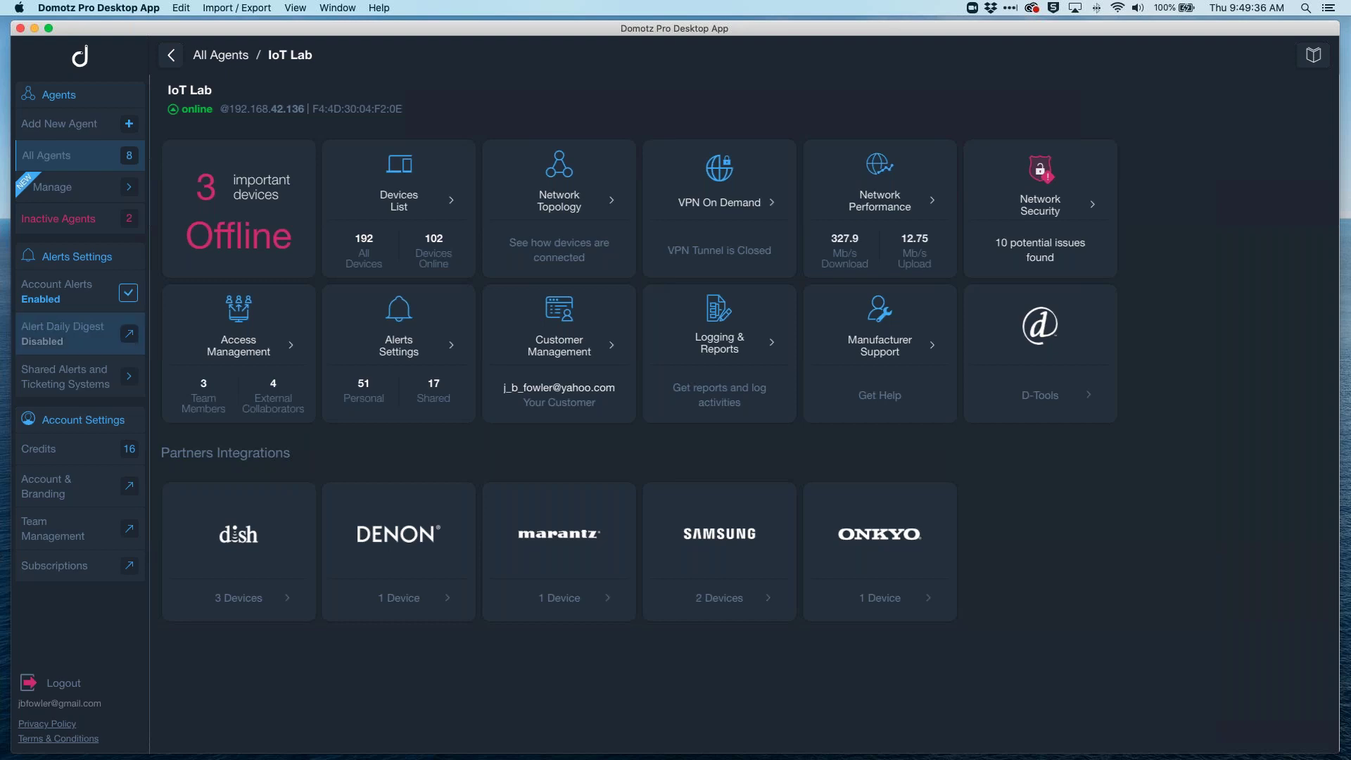
Step: On the Manage page, search devices for 'cisco' to list the 10 matches
{"action": "left_click", "coordinate": [85, 187]}
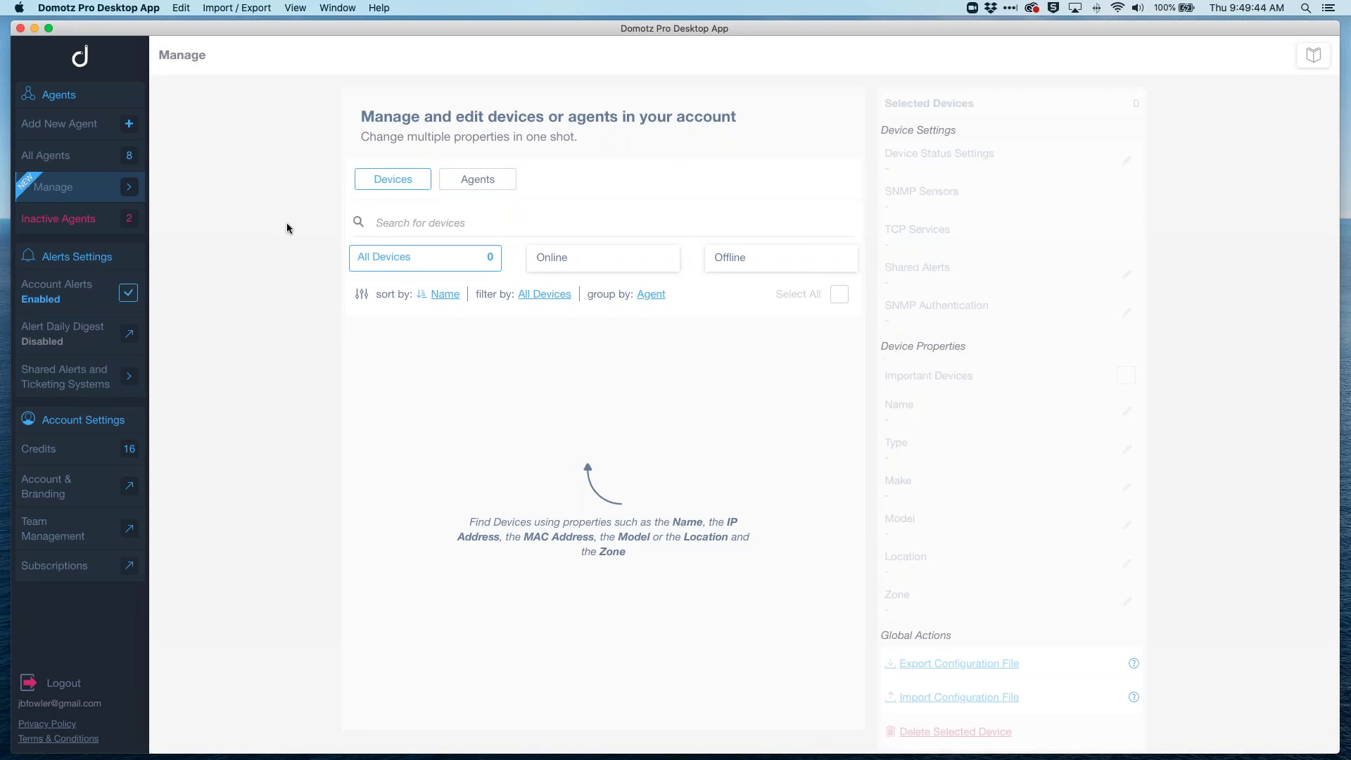
{"action": "left_click", "coordinate": [458, 216]}
{"action": "type", "text": "cisco"}
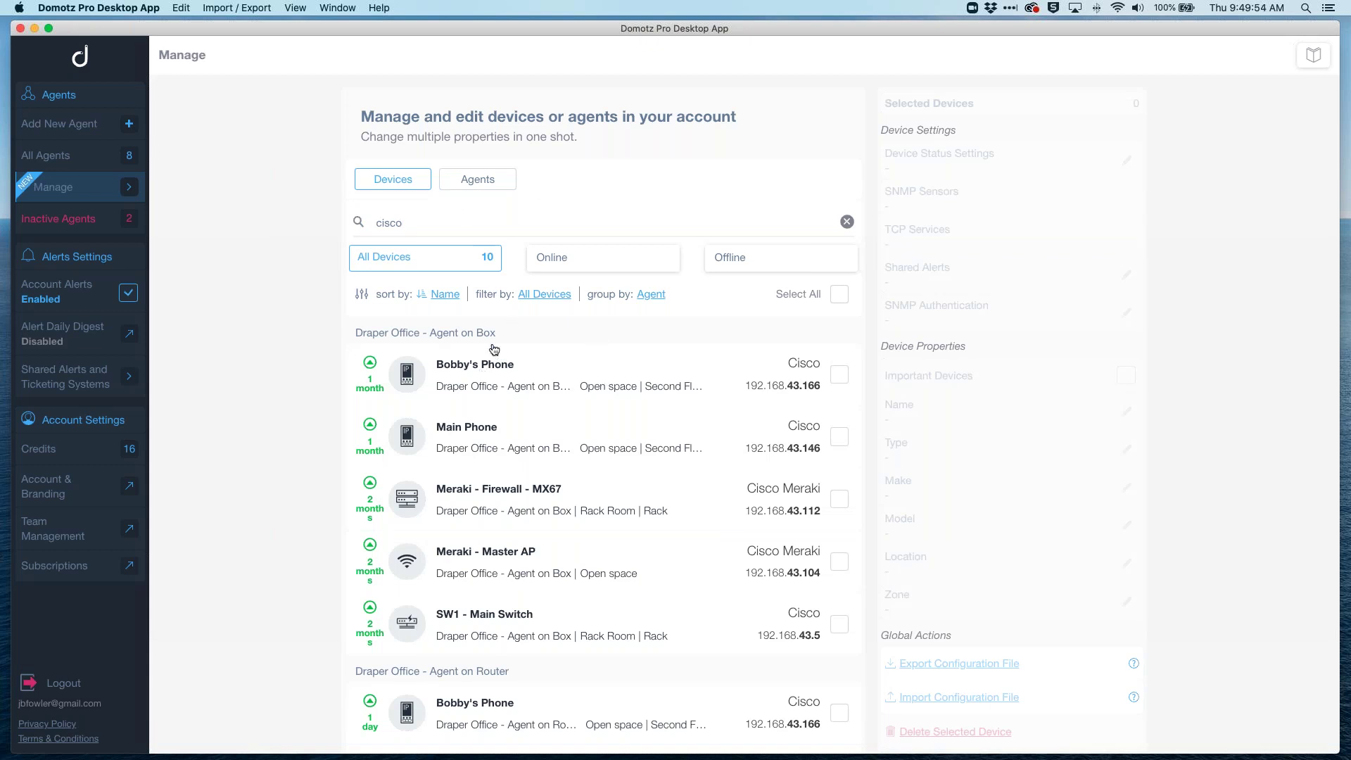
{"action": "scroll", "coordinate": [494, 350], "scroll_direction": "down", "scroll_amount": 2}
{"action": "scroll", "coordinate": [494, 350], "scroll_direction": "down", "scroll_amount": 6}
{"action": "scroll", "coordinate": [494, 350], "scroll_direction": "up", "scroll_amount": 5}
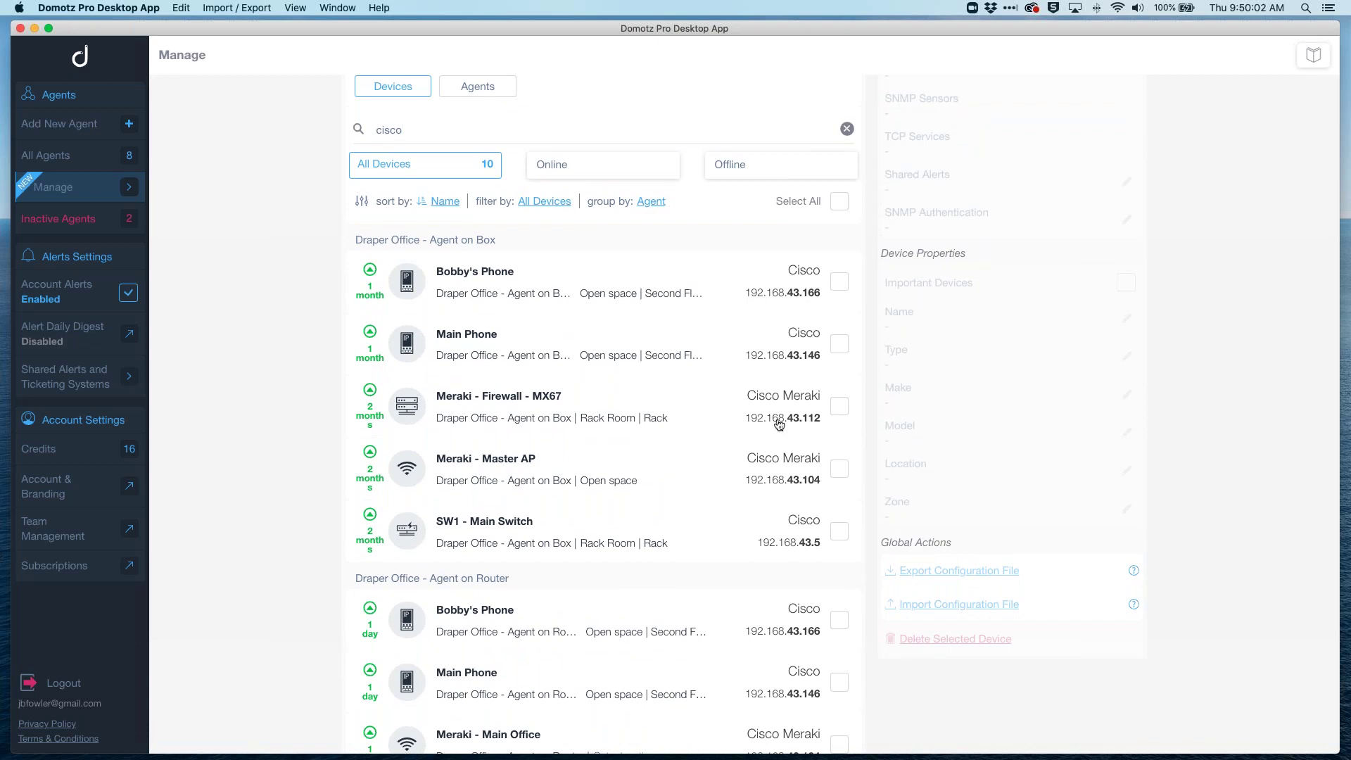
Step: Select only the Cisco SP508G phone in the Draper Office box group, deselecting the Router group's Main Phone
{"action": "left_click", "coordinate": [839, 282]}
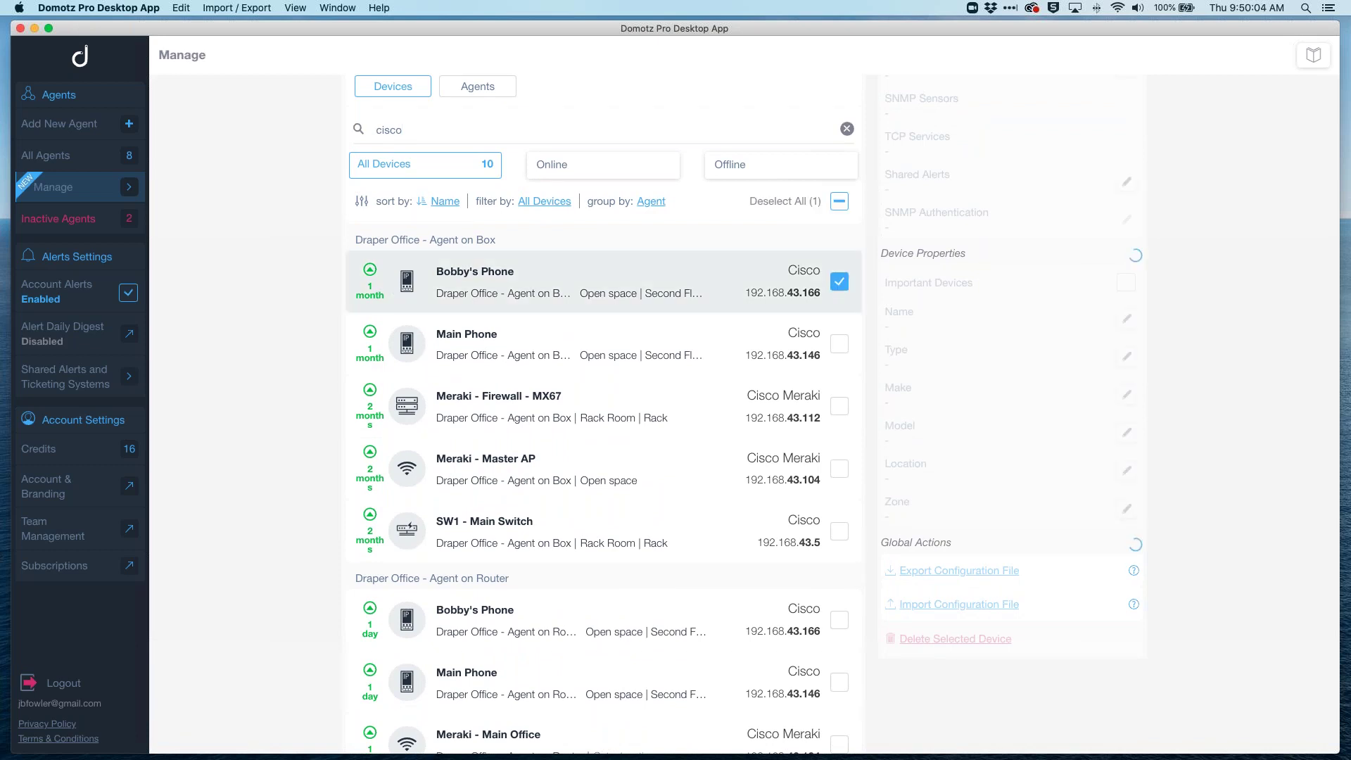
{"action": "scroll", "coordinate": [848, 531], "scroll_direction": "down", "scroll_amount": 3}
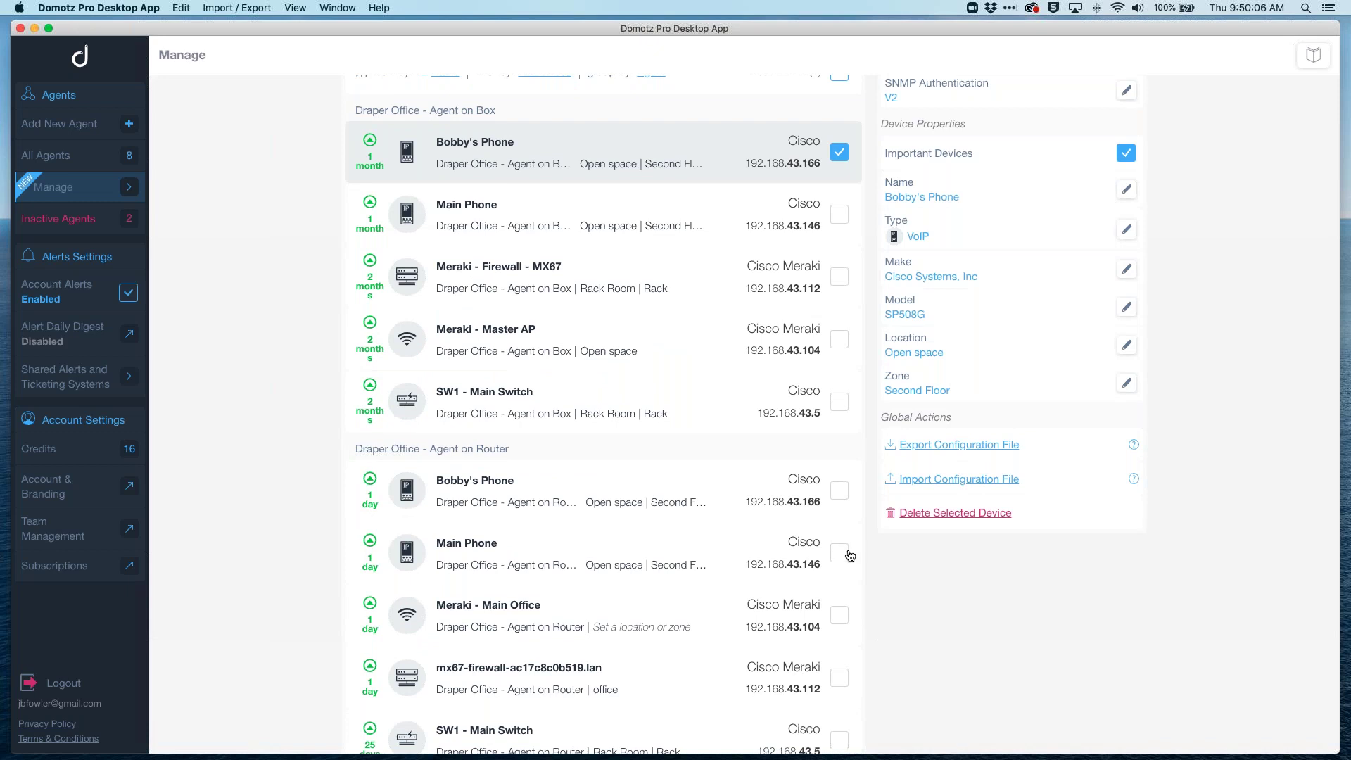
{"action": "left_click", "coordinate": [849, 554]}
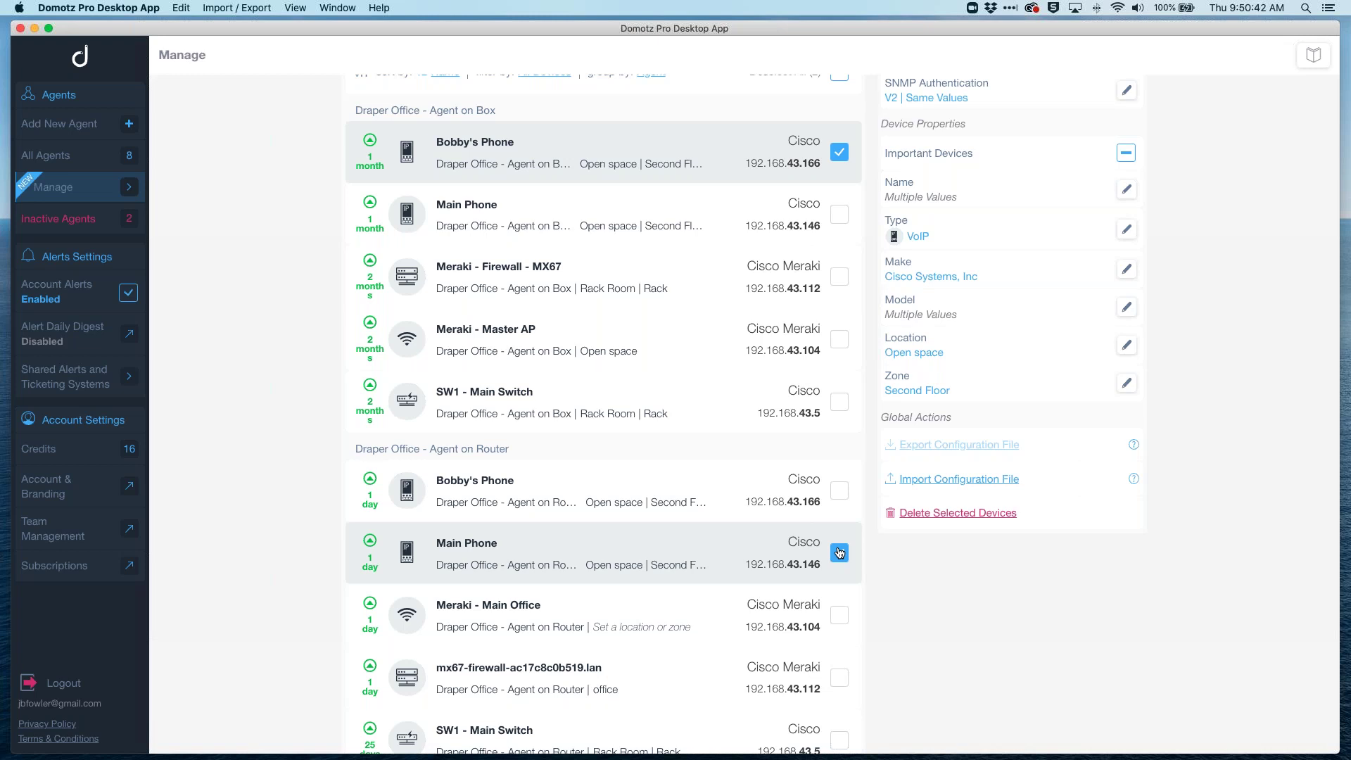
{"action": "left_click", "coordinate": [839, 553]}
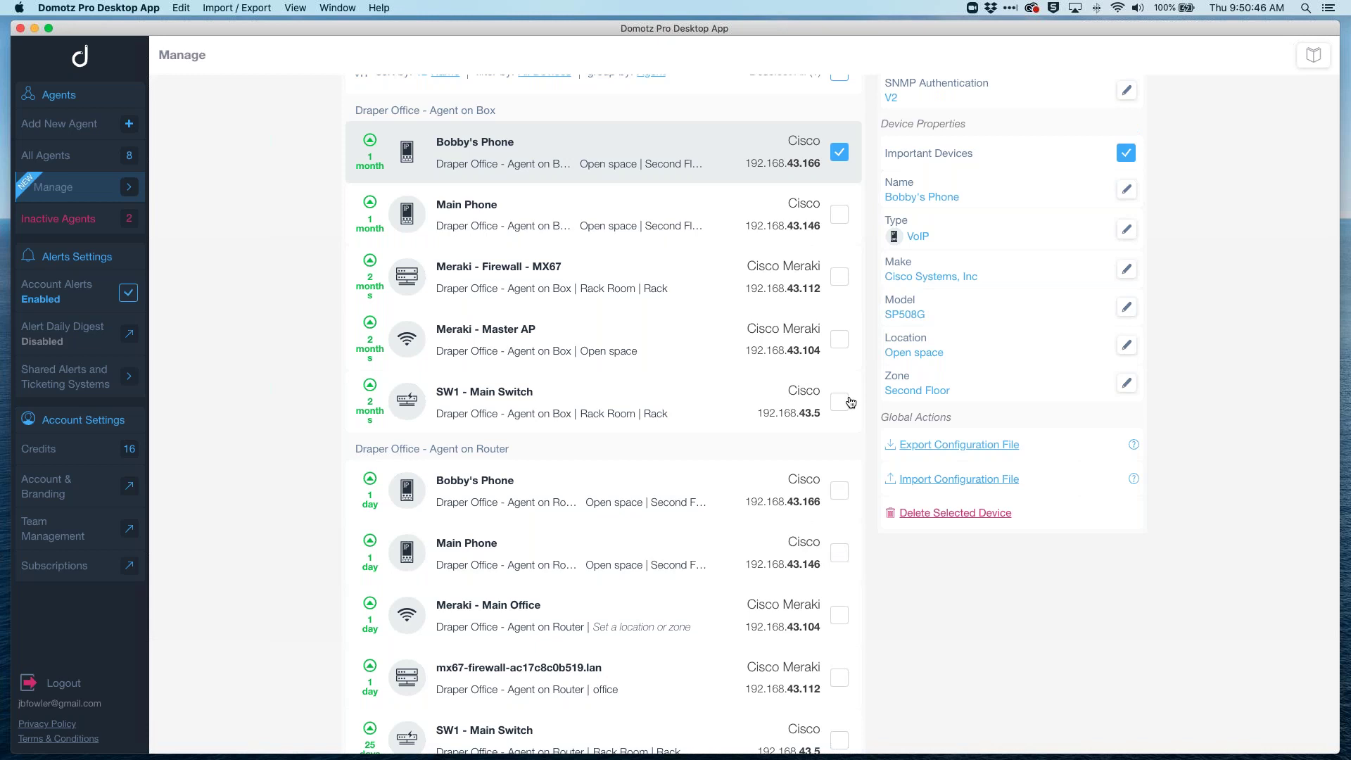
{"action": "scroll", "coordinate": [850, 402], "scroll_direction": "up", "scroll_amount": 5}
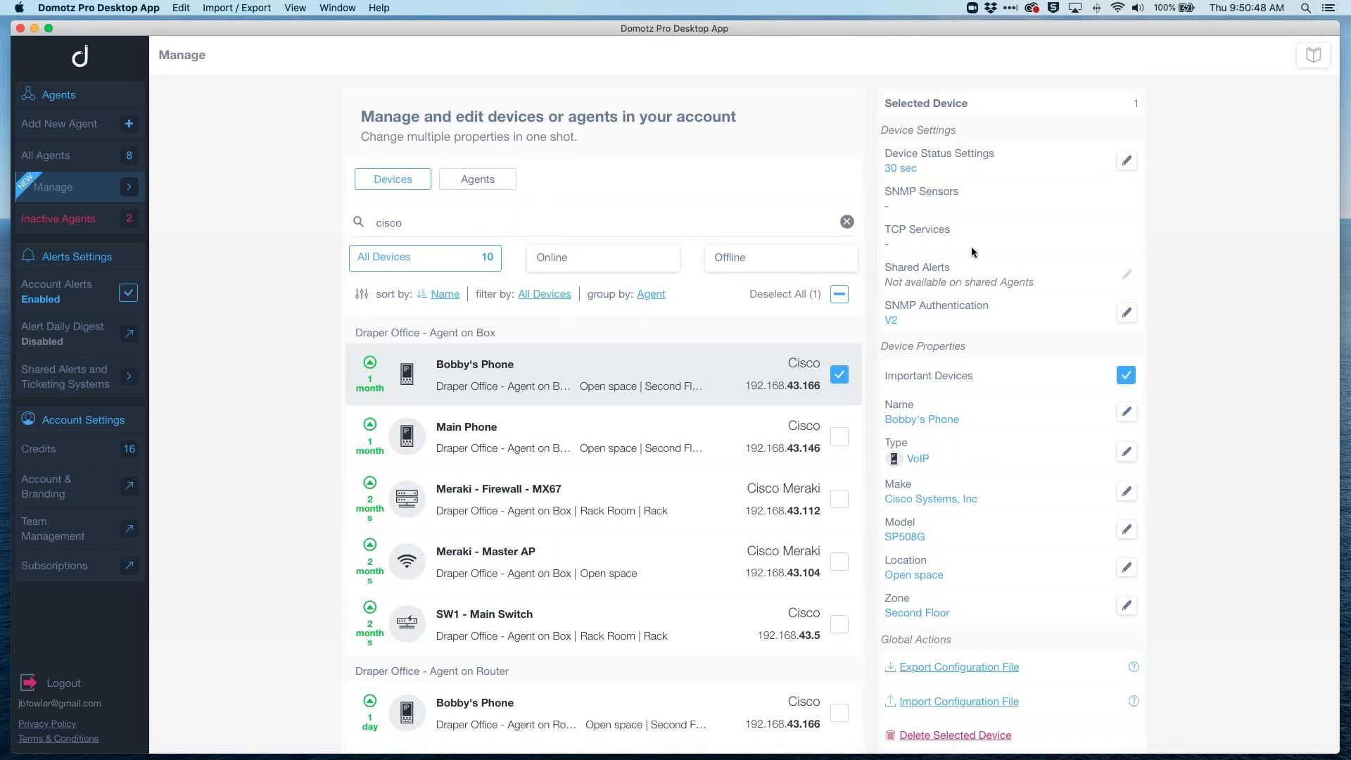
{"action": "scroll", "coordinate": [948, 614], "scroll_direction": "down", "scroll_amount": 4}
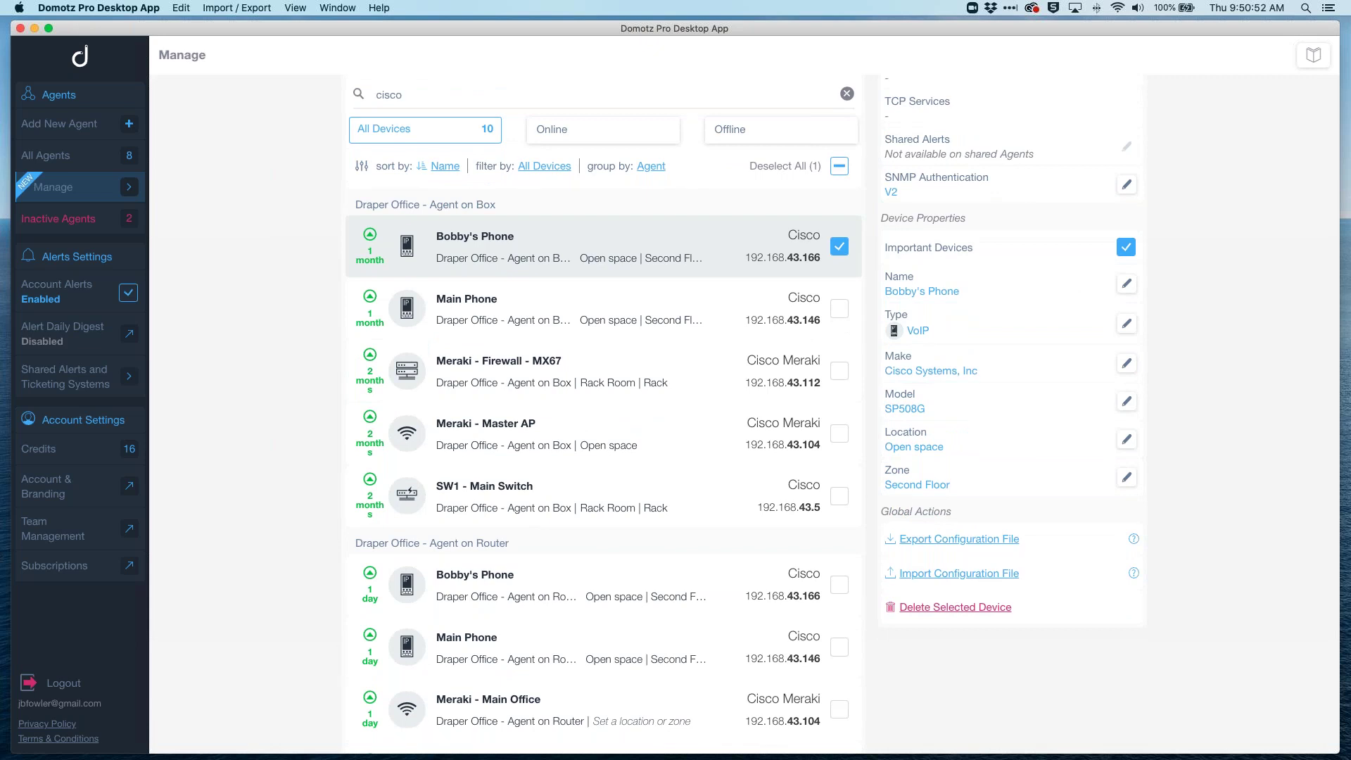
{"action": "scroll", "coordinate": [1091, 404], "scroll_direction": "up", "scroll_amount": 4}
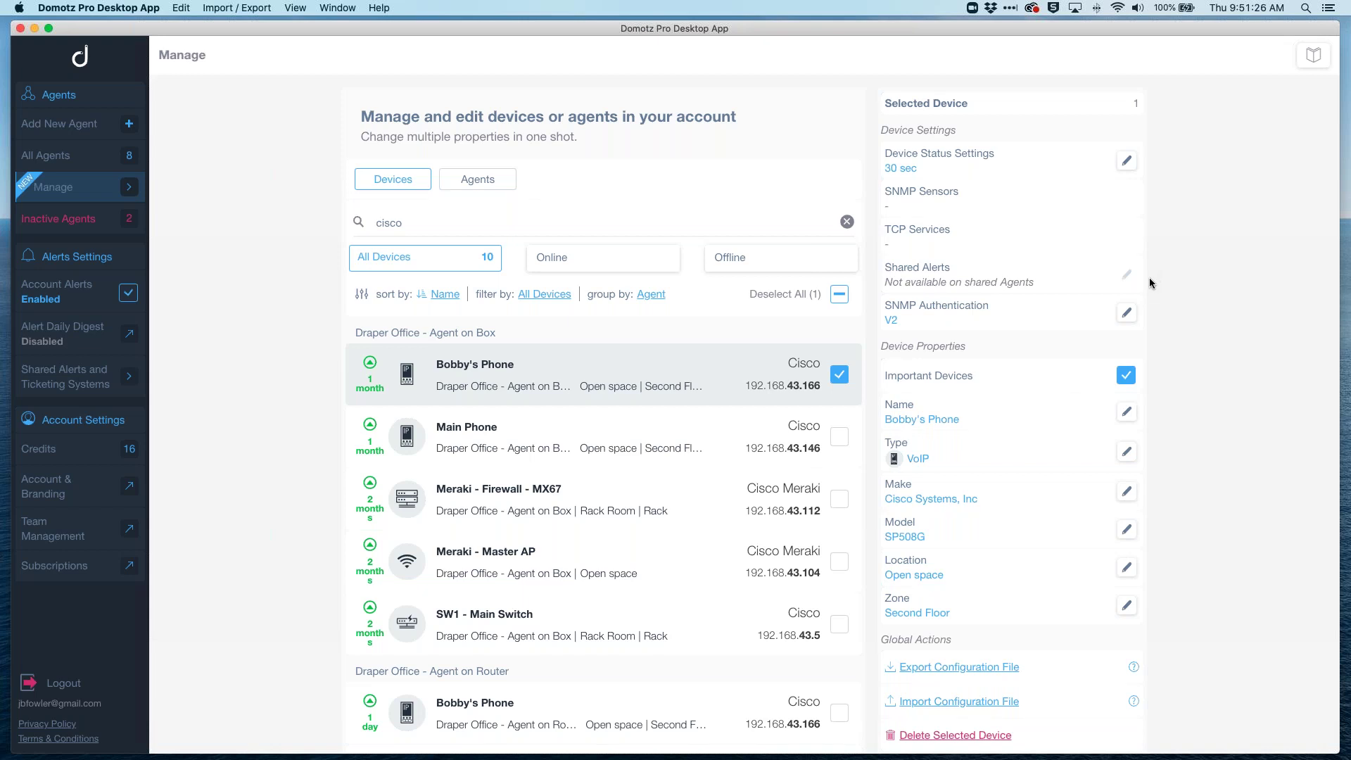
{"action": "left_click", "coordinate": [1126, 314]}
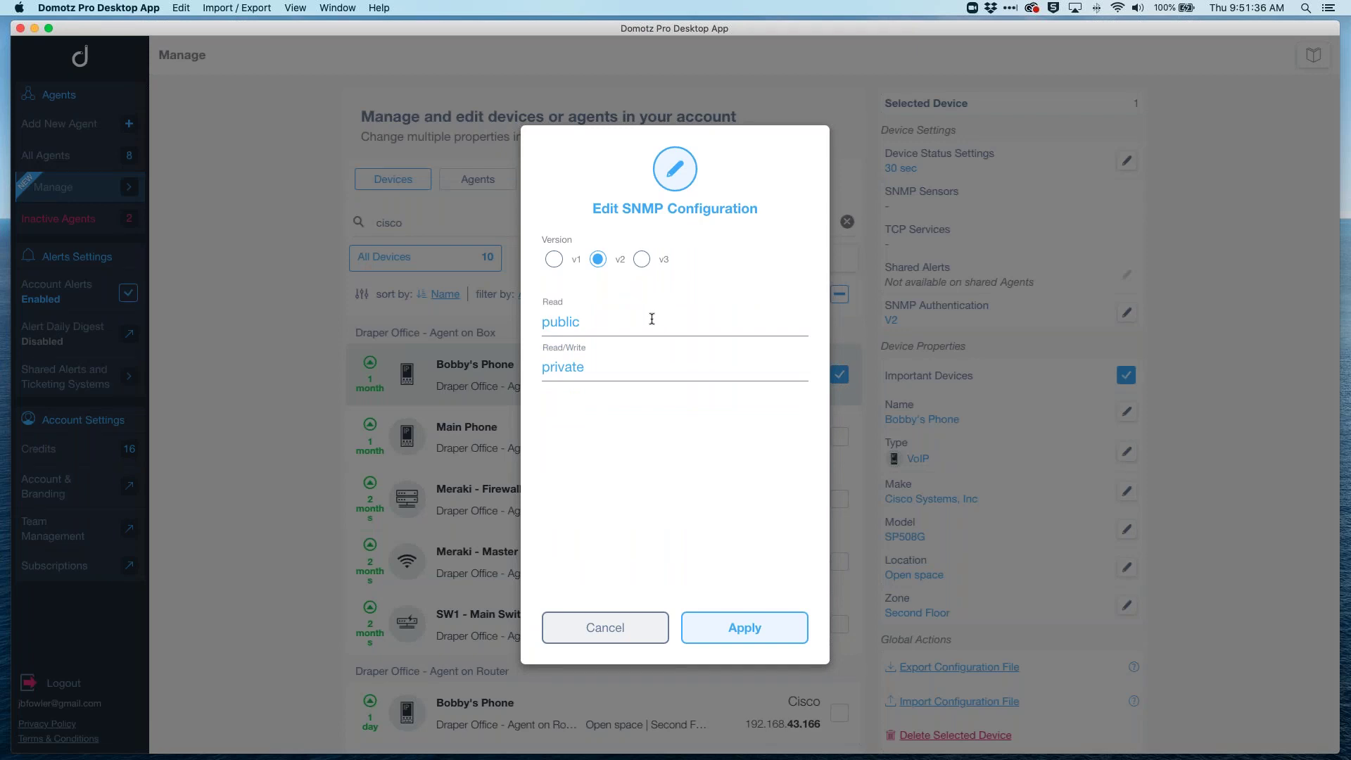
{"action": "left_click", "coordinate": [643, 261]}
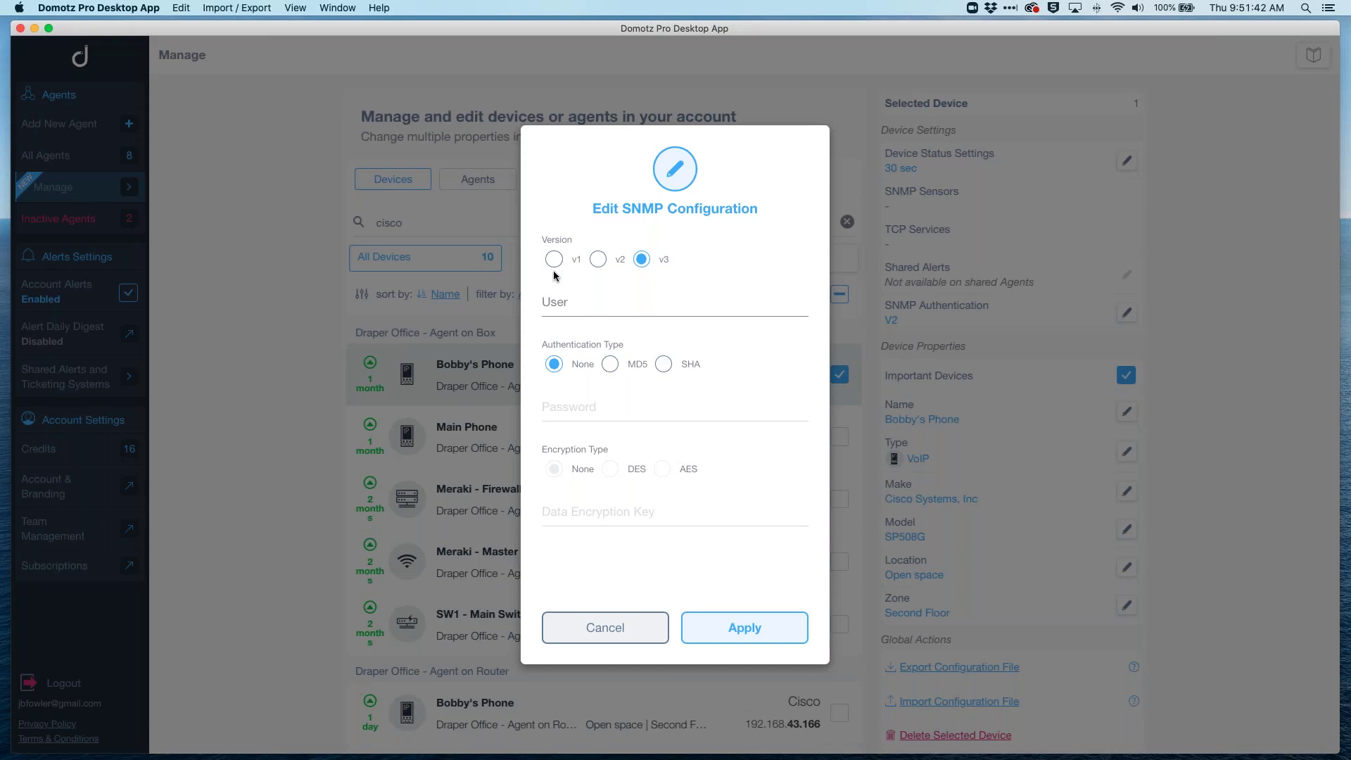
{"action": "left_click", "coordinate": [618, 633]}
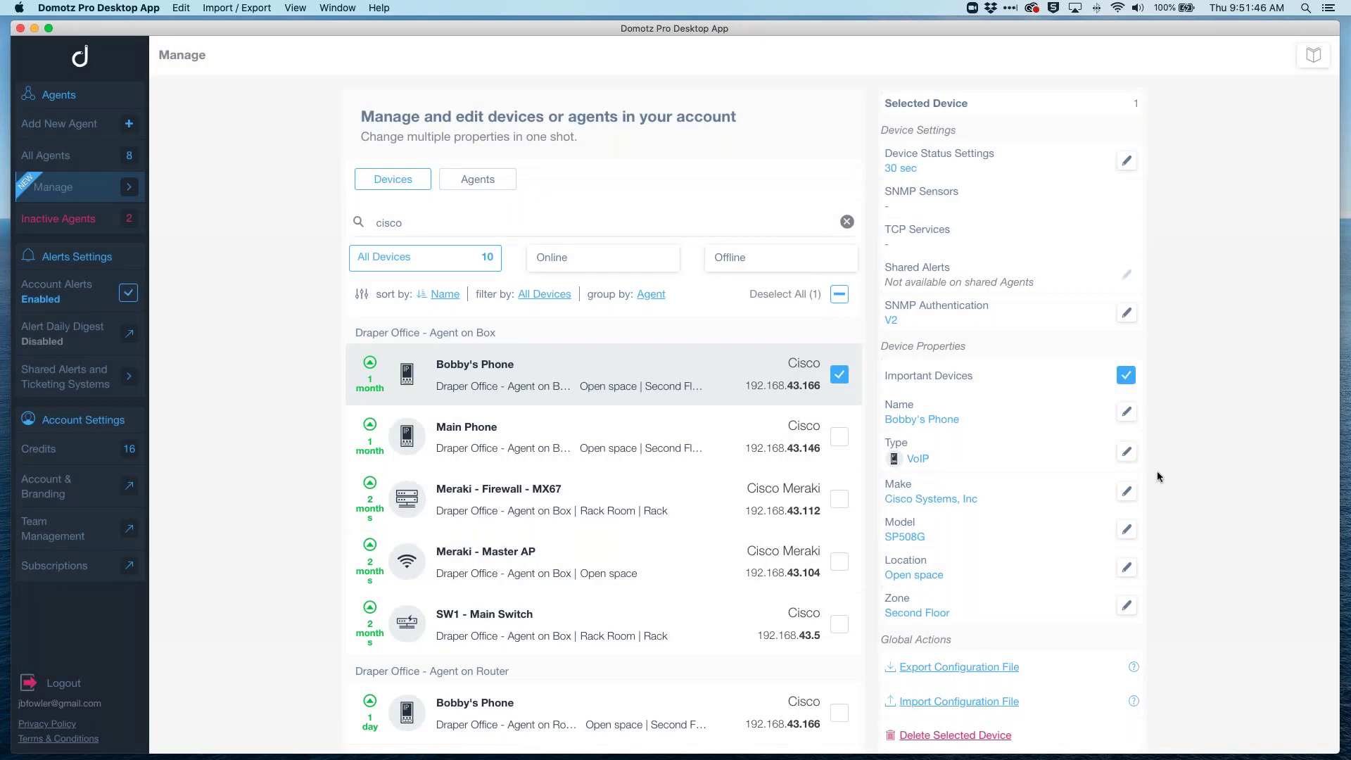
Step: Scroll through the selected phone's editable settings on the Manage page
{"action": "scroll", "coordinate": [1157, 471], "scroll_direction": "down", "scroll_amount": 8}
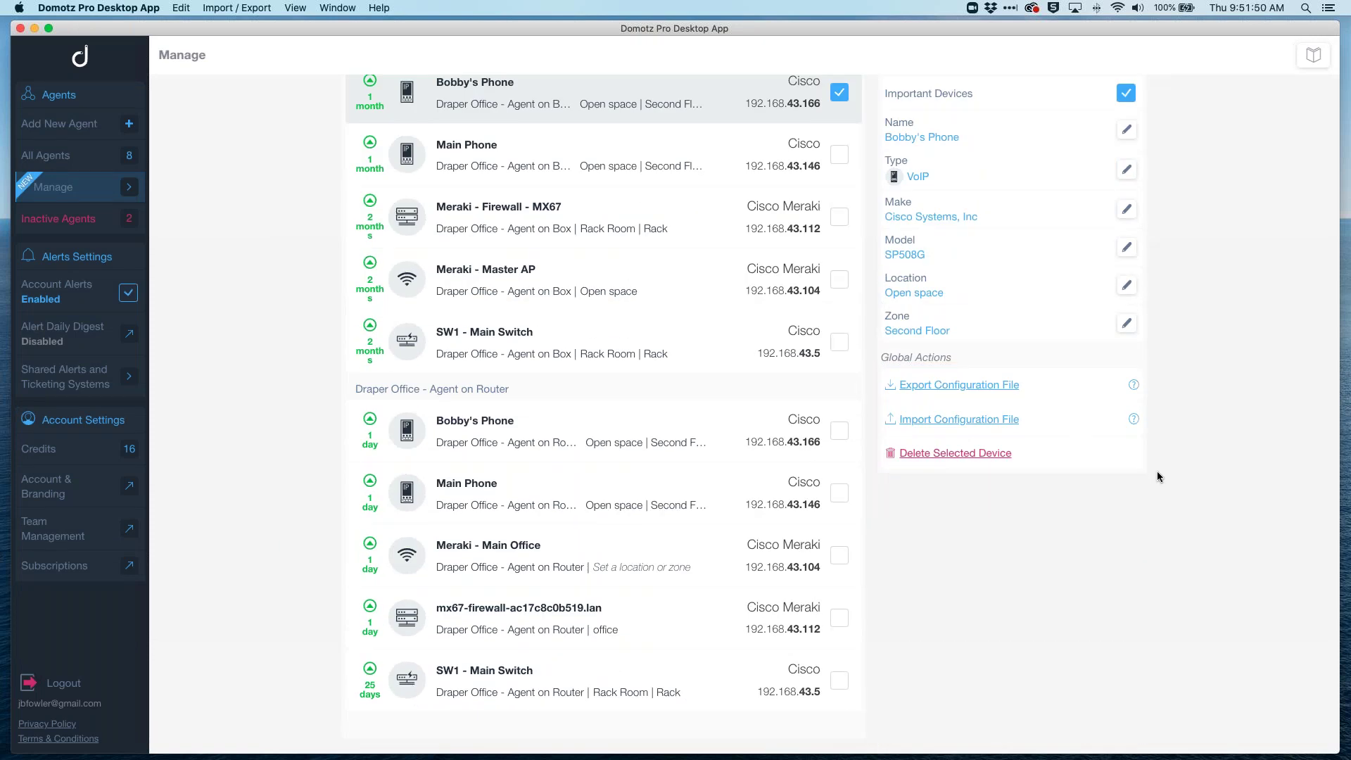
{"action": "scroll", "coordinate": [1157, 471], "scroll_direction": "up", "scroll_amount": 5}
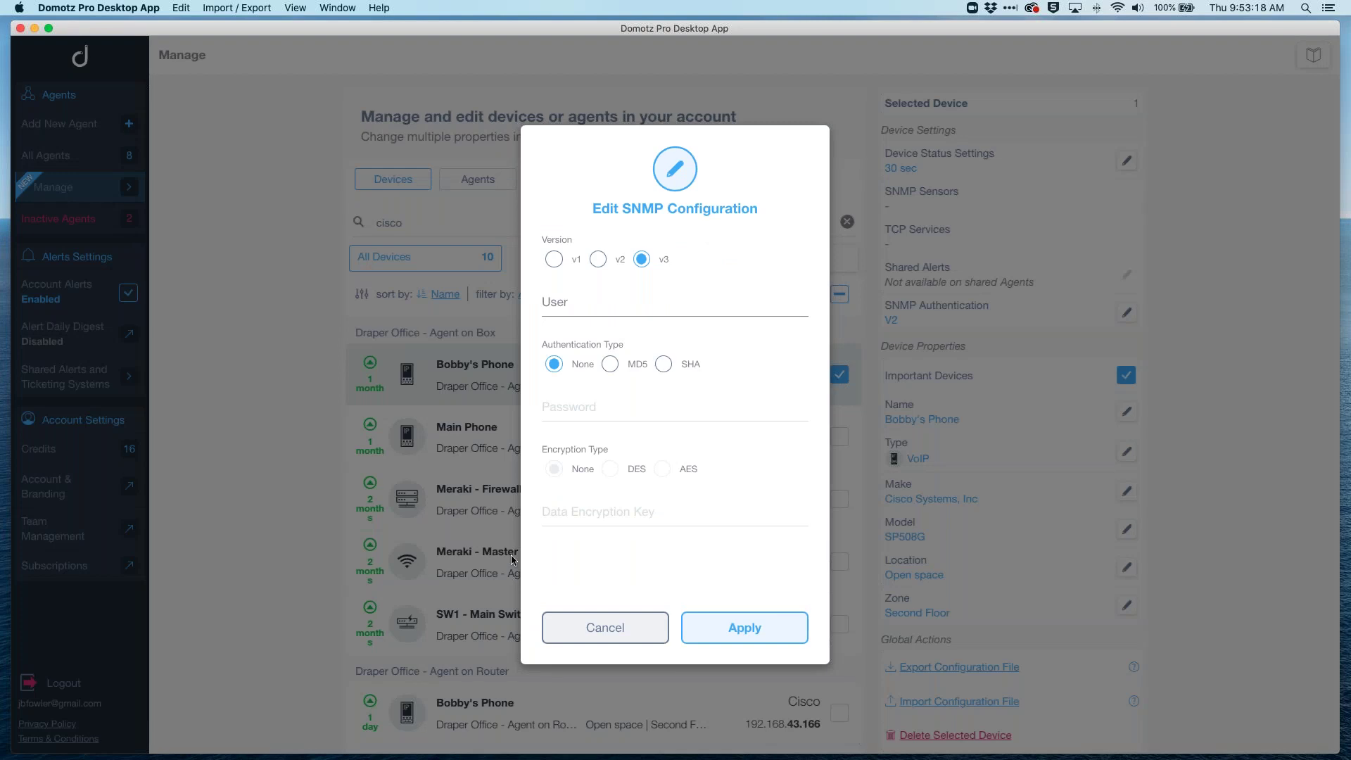
Step: Cancel the SNMP configuration edit and untick the phone so no Cisco device is selected
{"action": "left_click", "coordinate": [634, 628]}
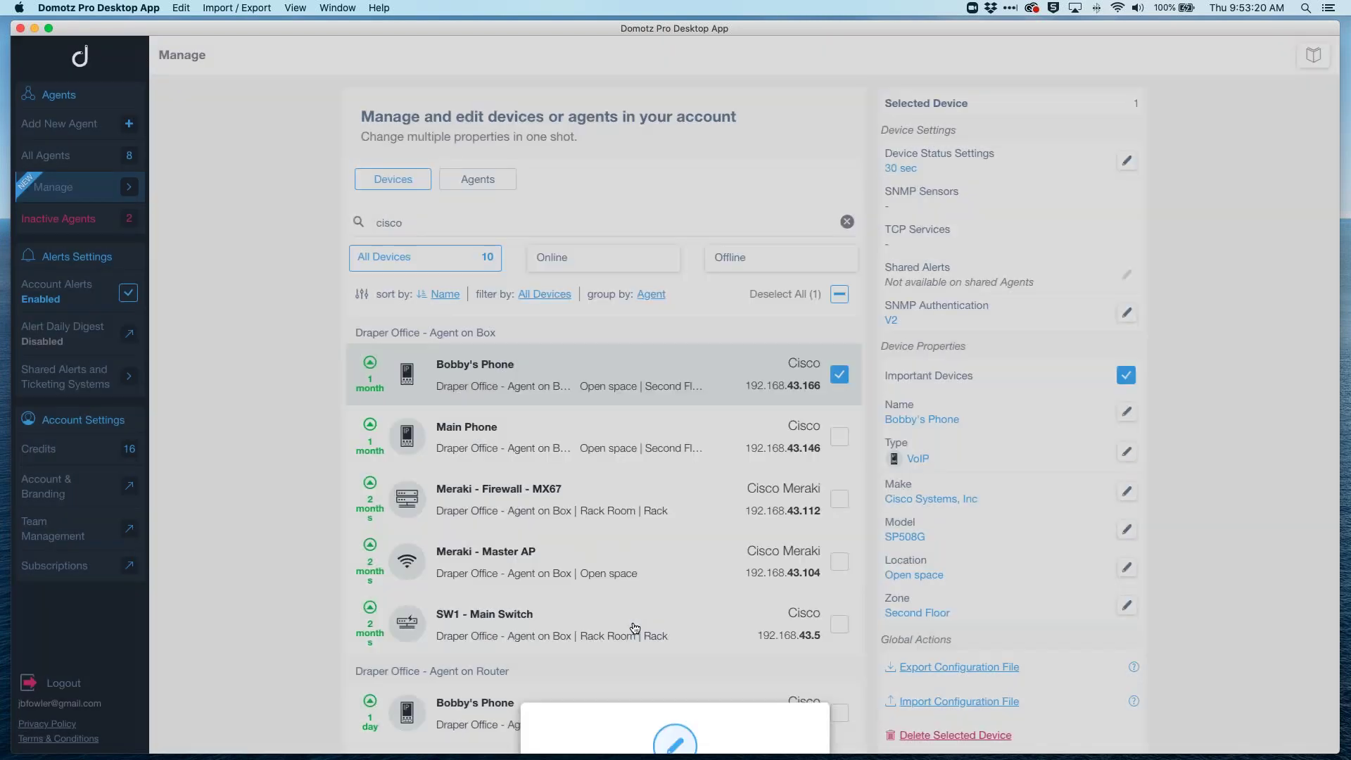
{"action": "scroll", "coordinate": [915, 491], "scroll_direction": "down", "scroll_amount": 3}
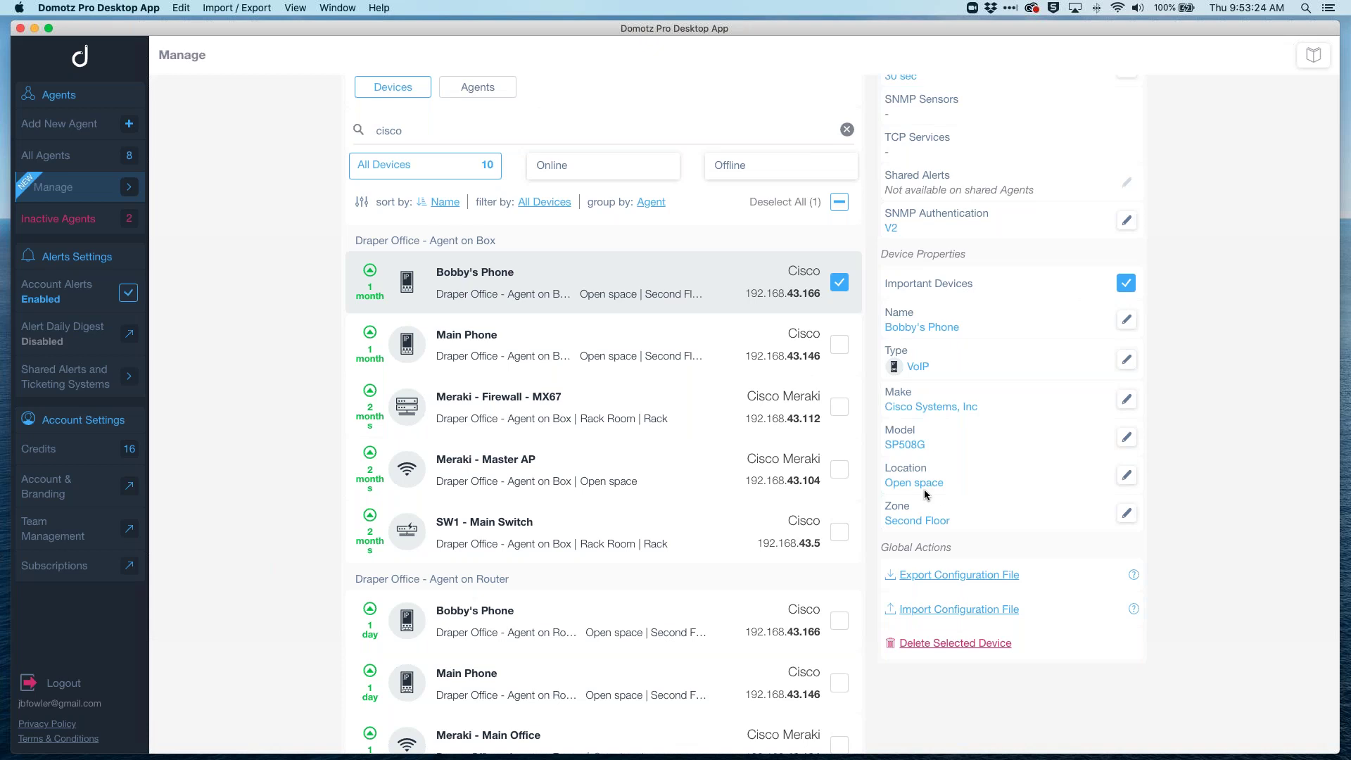
{"action": "scroll", "coordinate": [924, 494], "scroll_direction": "up", "scroll_amount": 1}
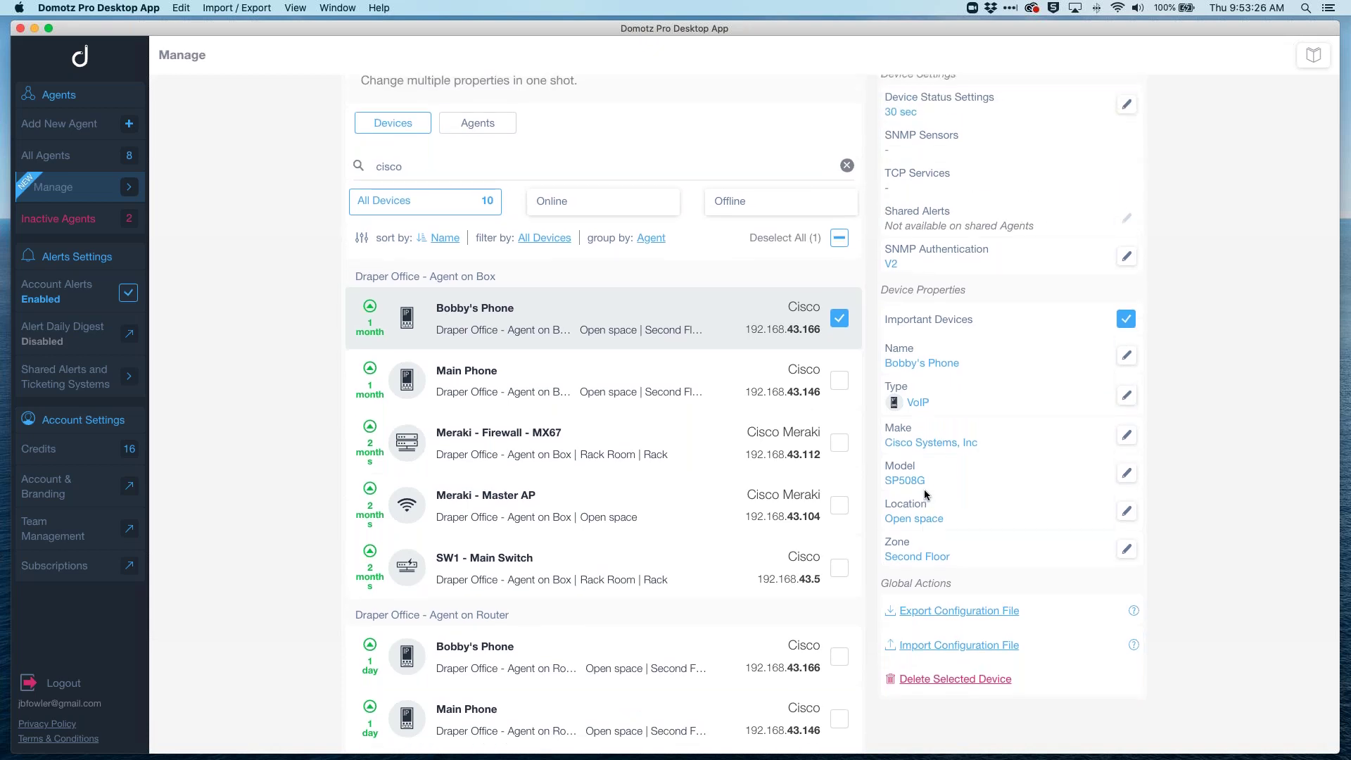
{"action": "left_click", "coordinate": [839, 319]}
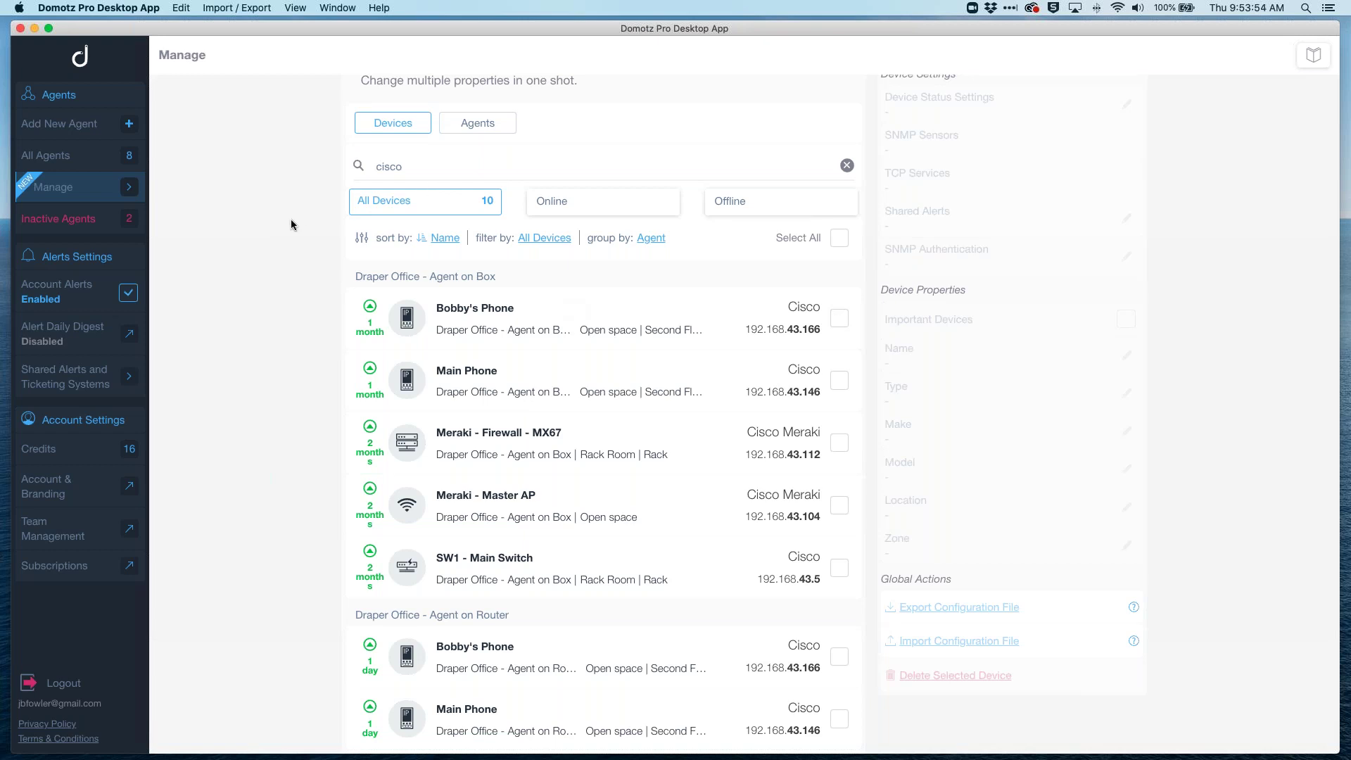
{"action": "scroll", "coordinate": [291, 224], "scroll_direction": "up", "scroll_amount": 2}
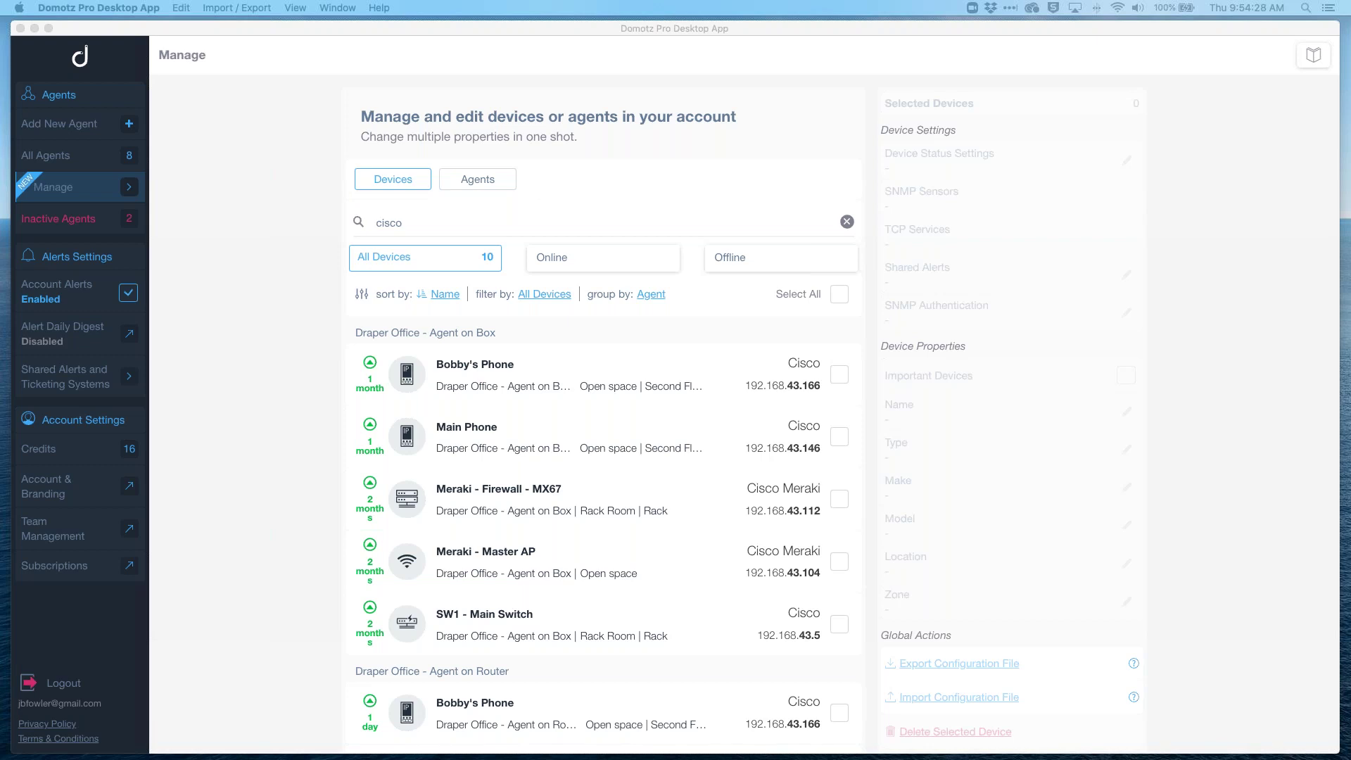
Step: Open image.png in Preview to show the annotated ifOutMulticastPkts SNMP screenshot
{"action": "left_click", "coordinate": [1014, 746]}
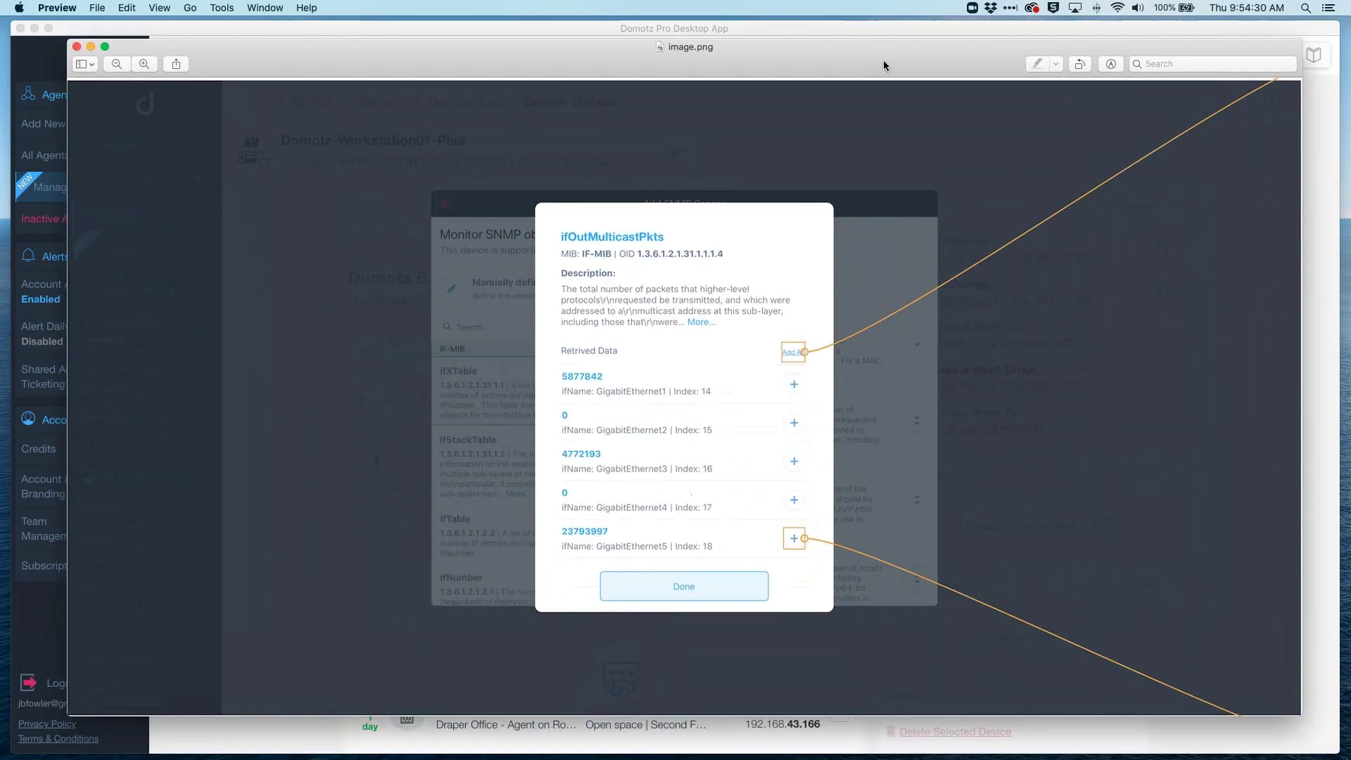
{"action": "left_click_drag", "start_coordinate": [884, 61], "coordinate": [892, 47]}
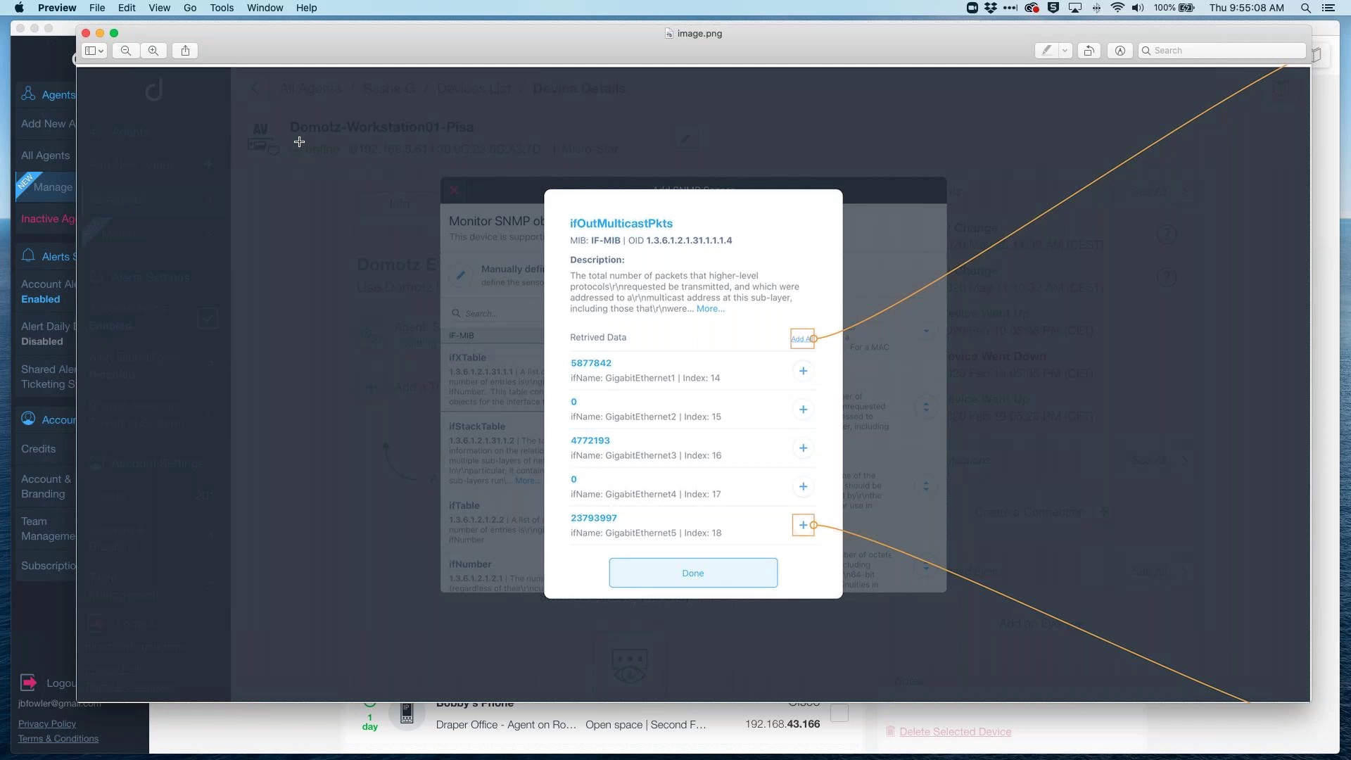
Step: Close the screenshot, return to Domotz and show the All Agents list with its map
{"action": "left_click", "coordinate": [85, 34]}
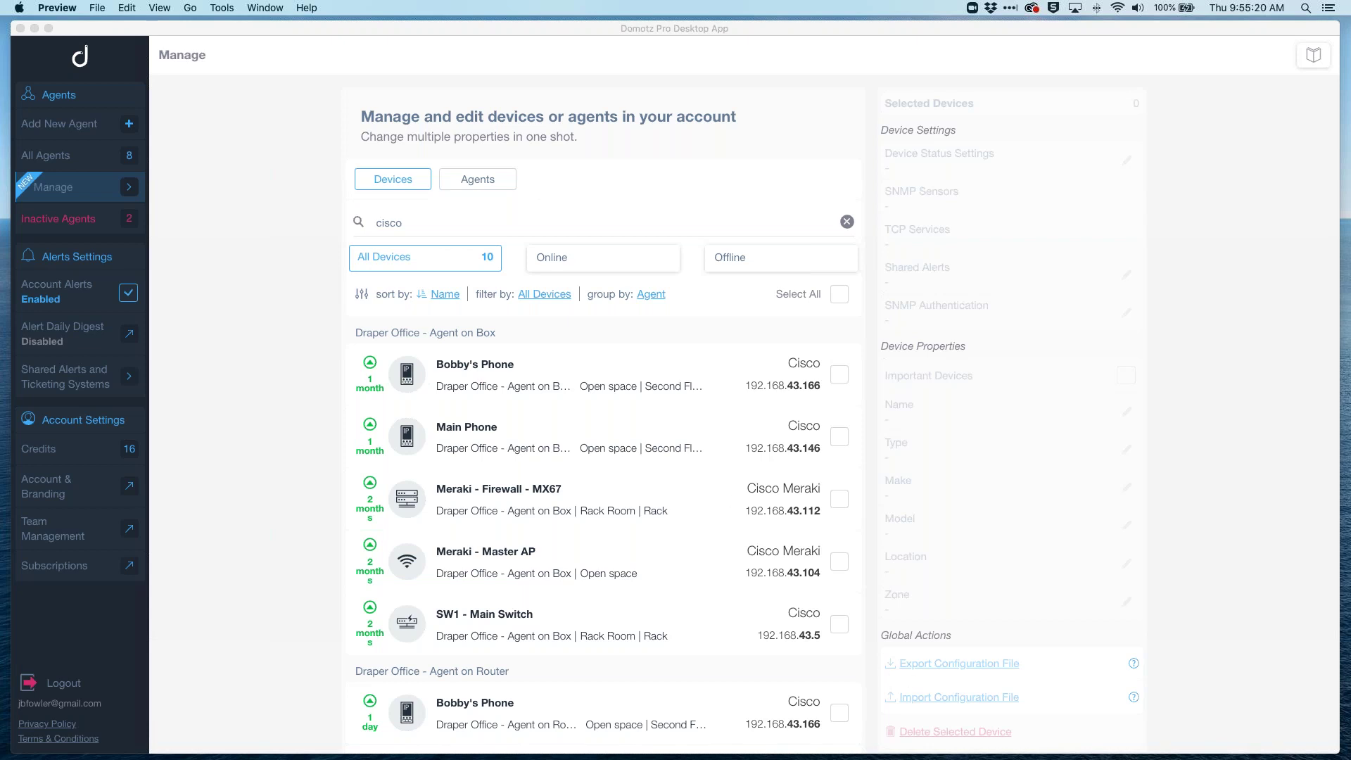
{"action": "key", "text": "super+Tab"}
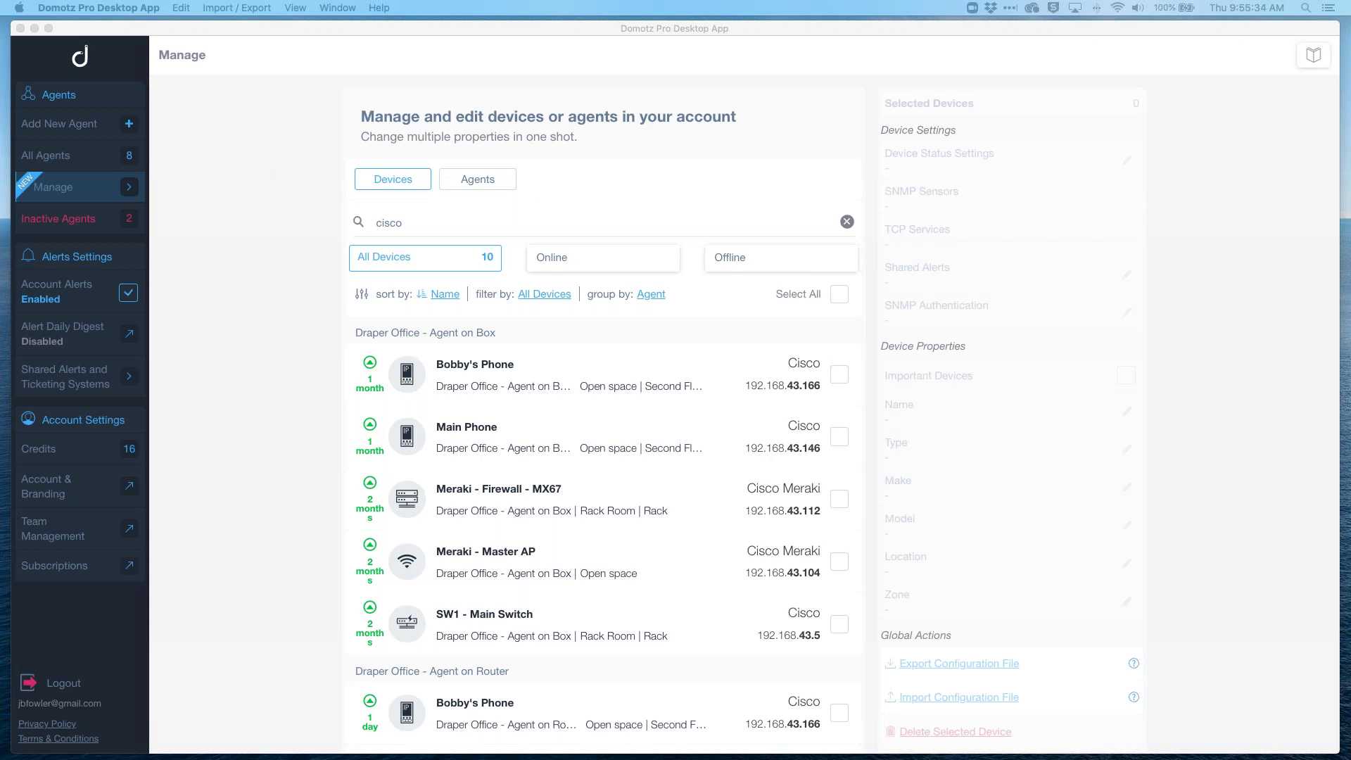
{"action": "left_click", "coordinate": [222, 281]}
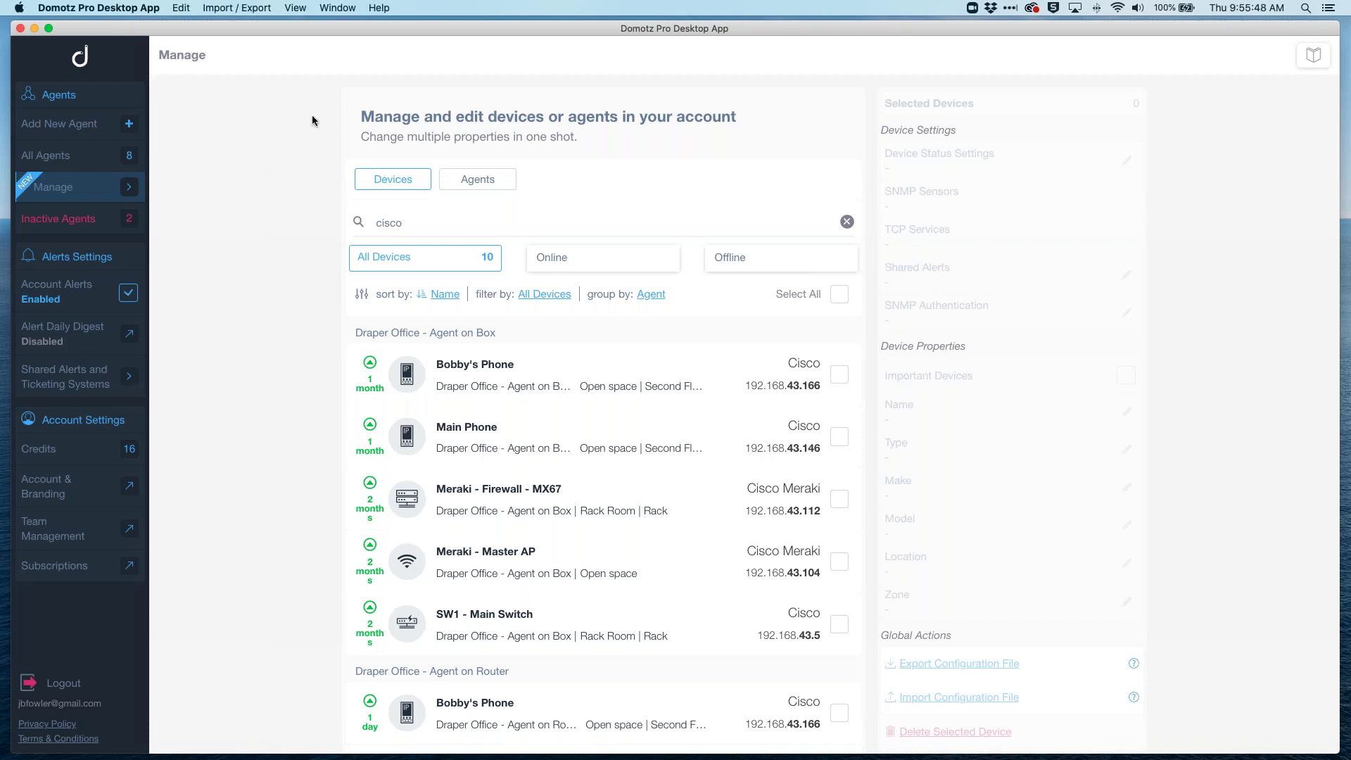
{"action": "left_click", "coordinate": [80, 157]}
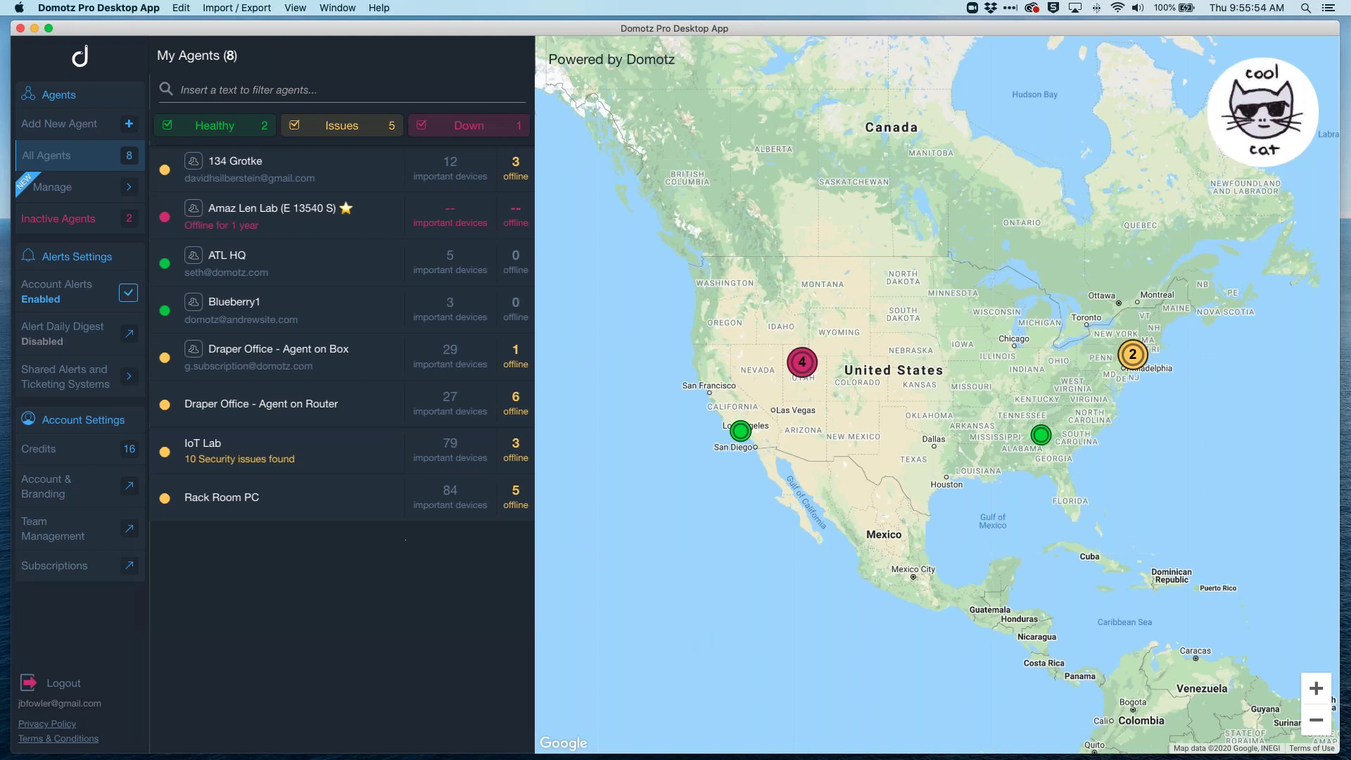
Step: Open the IoT Lab agent's dashboard from the My Agents list
{"action": "left_click", "coordinate": [244, 445]}
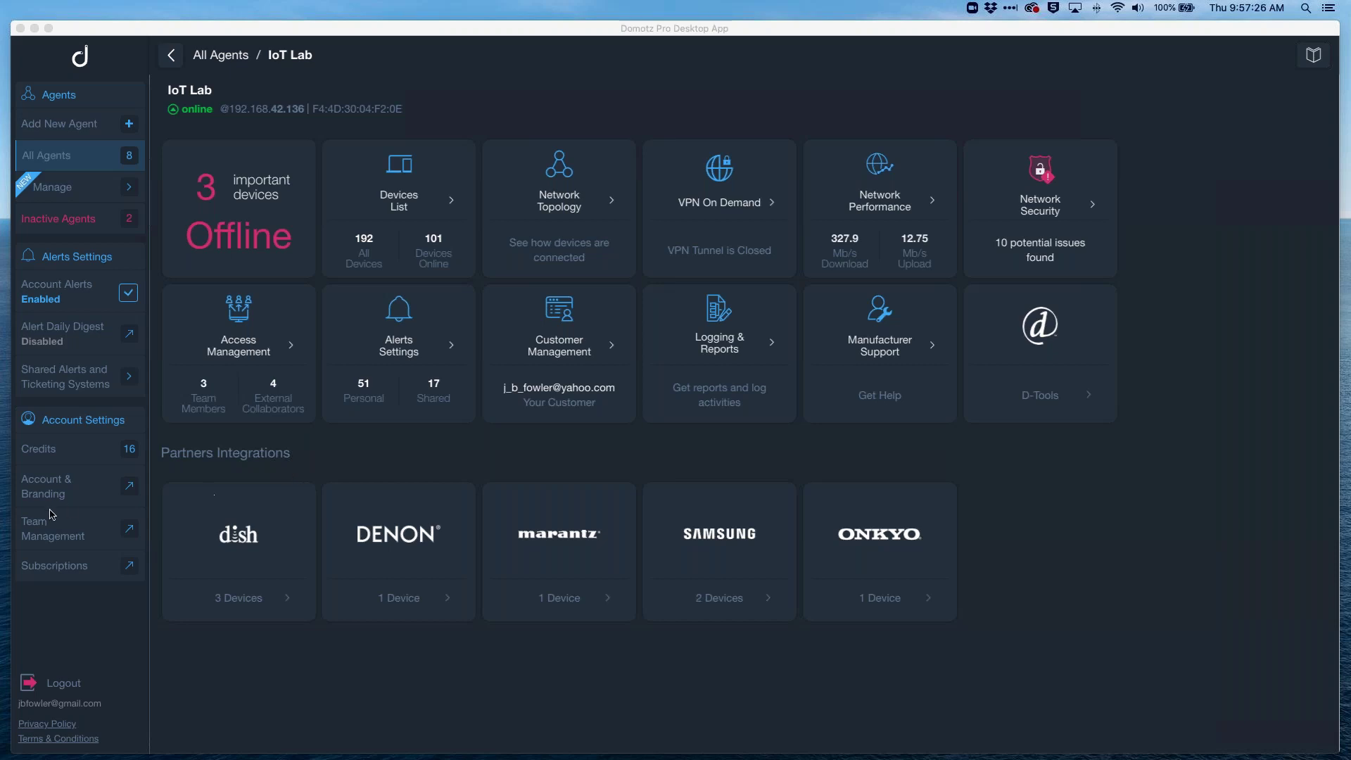
Step: Navigate Team Management > Settings > API Keys to the Public API v0.8.1 reference's listAgents endpoint
{"action": "left_click", "coordinate": [55, 531]}
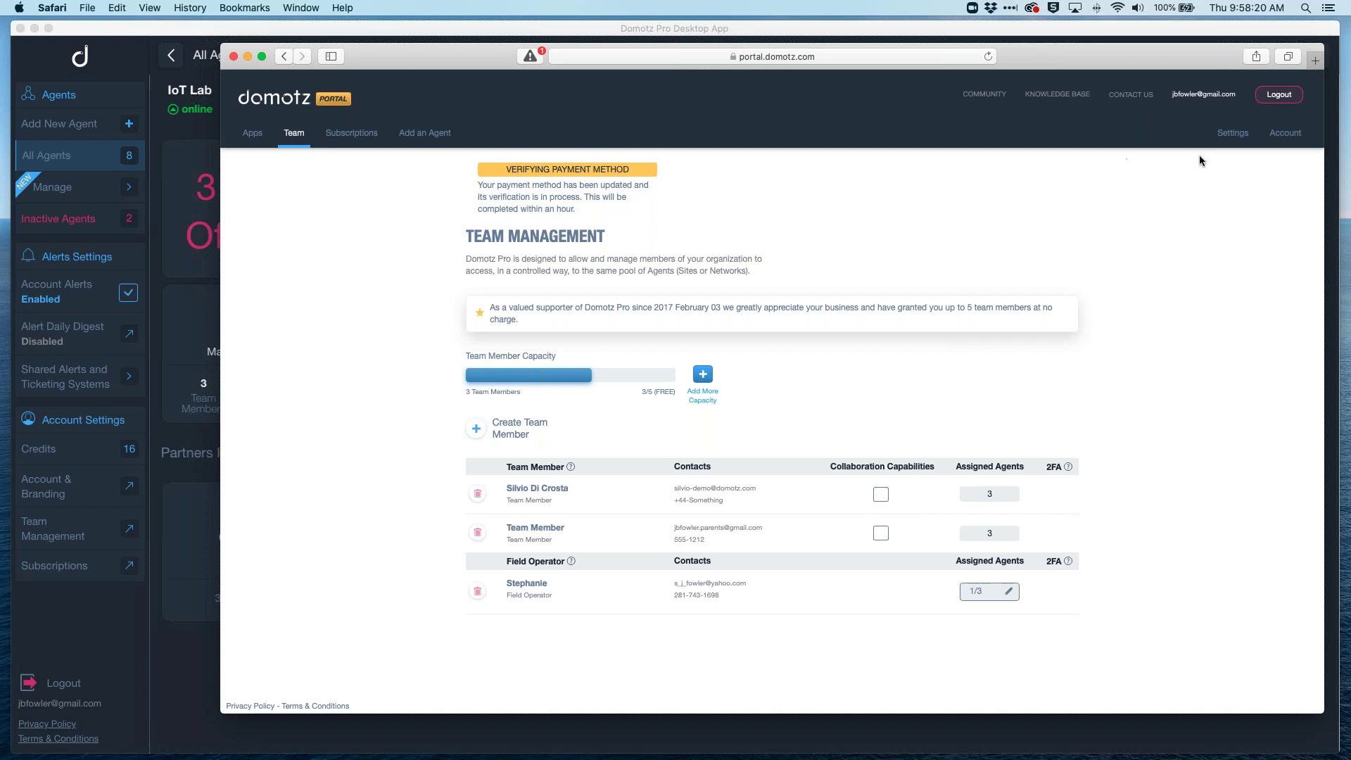
{"action": "left_click", "coordinate": [1233, 135]}
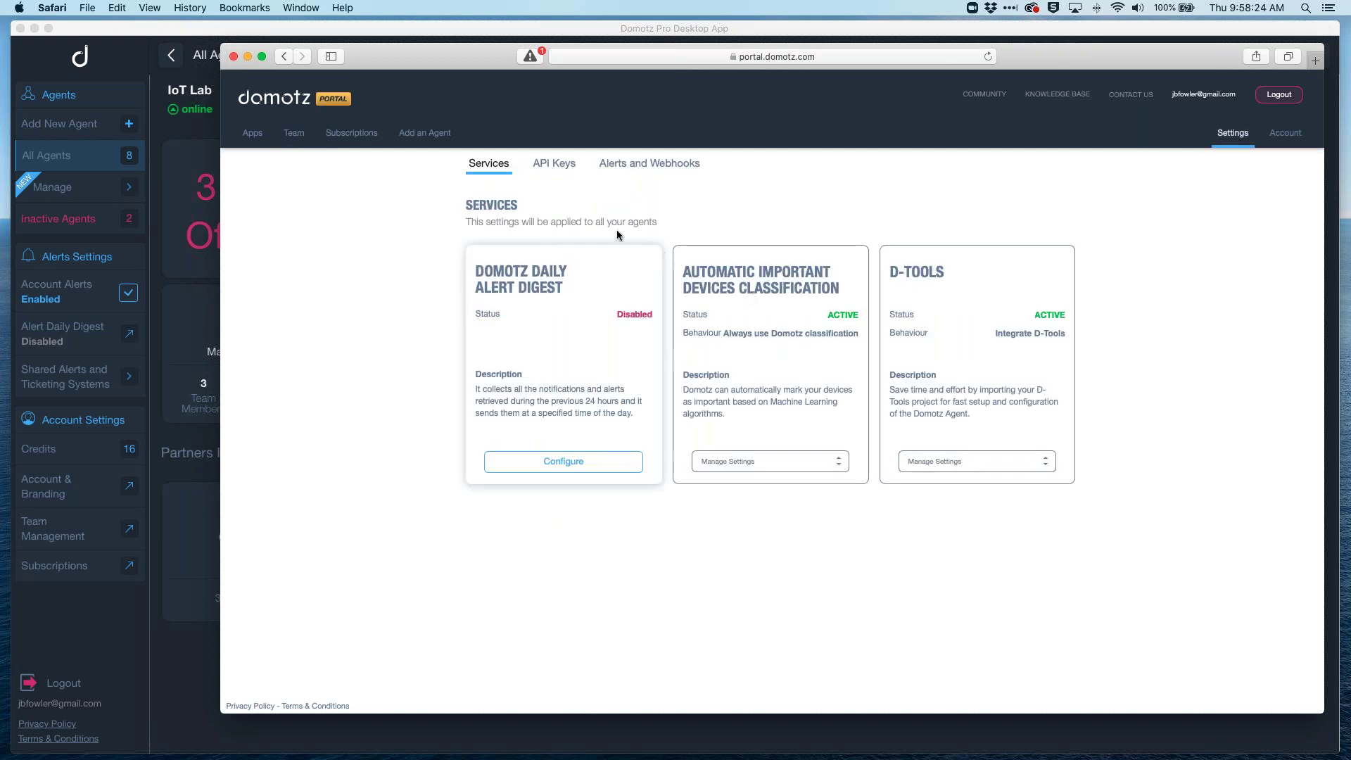
{"action": "left_click", "coordinate": [567, 166]}
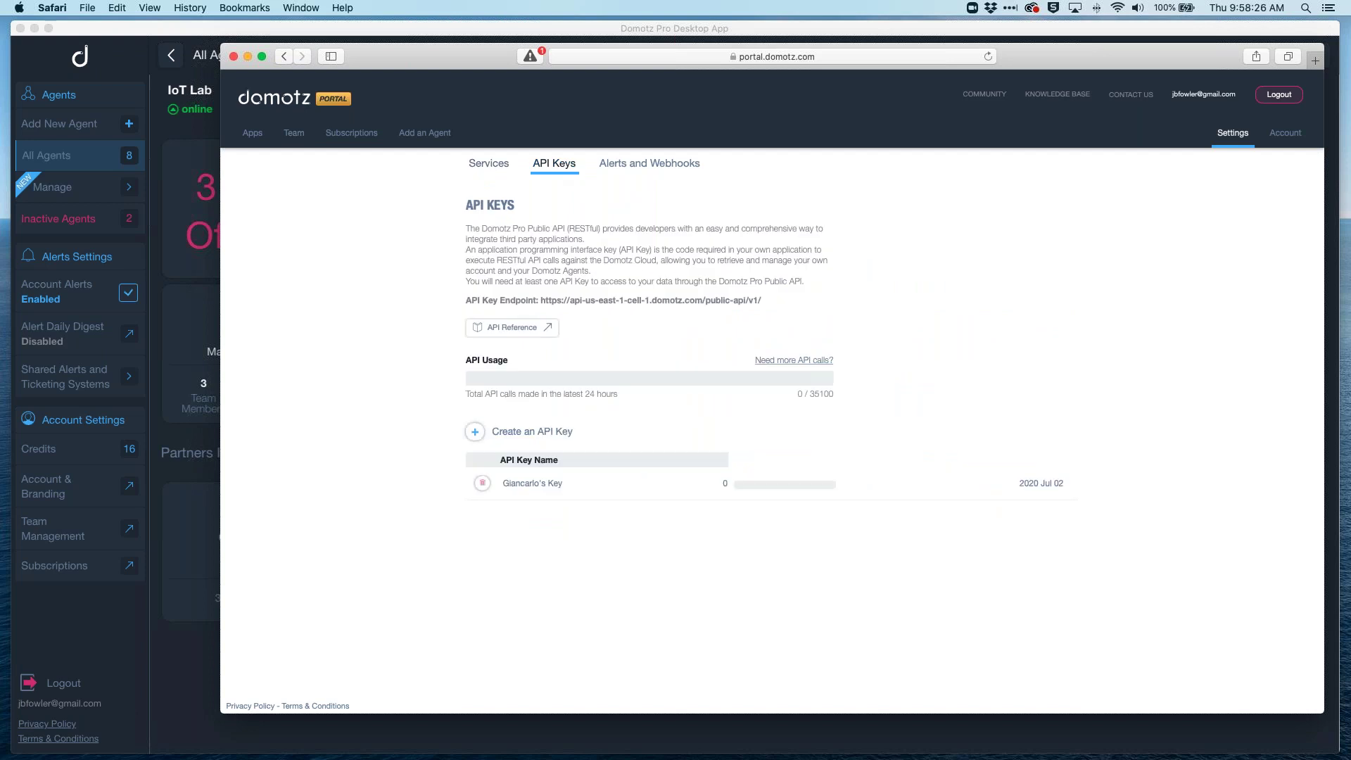
{"action": "left_click", "coordinate": [508, 328]}
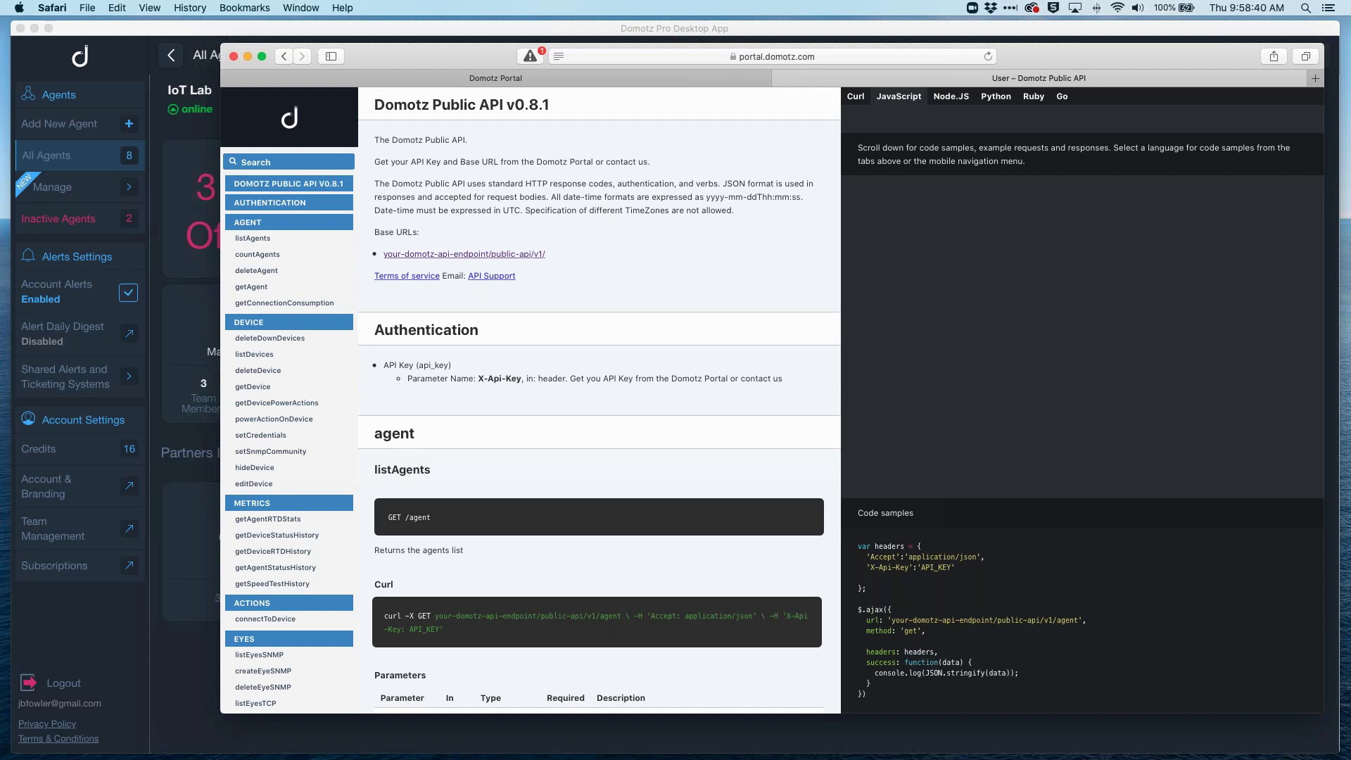
{"action": "scroll", "coordinate": [302, 548], "scroll_direction": "down", "scroll_amount": 5}
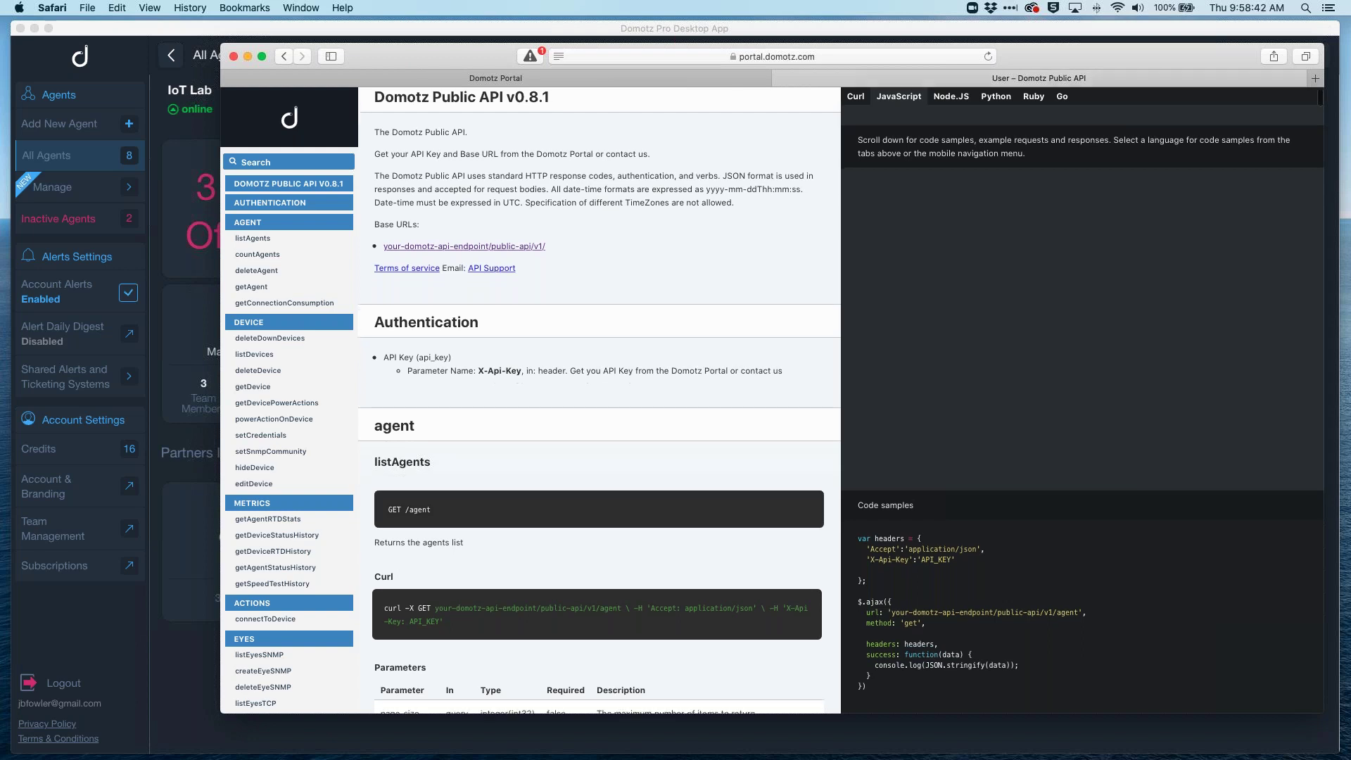
{"action": "scroll", "coordinate": [301, 548], "scroll_direction": "down", "scroll_amount": 3}
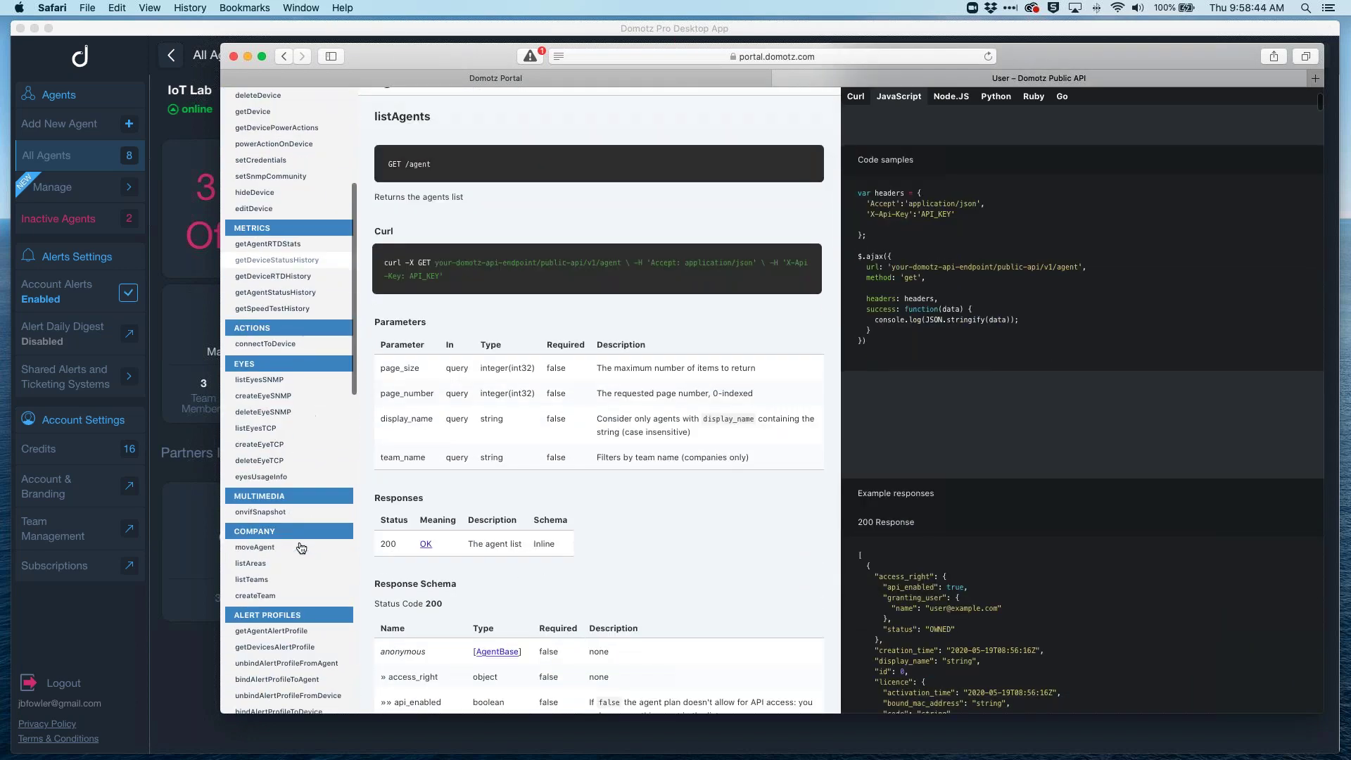
Step: Show the IoT Lab network topology filtered for 'camera' with the 27- and 21-device groups expanded
{"action": "left_click", "coordinate": [182, 664]}
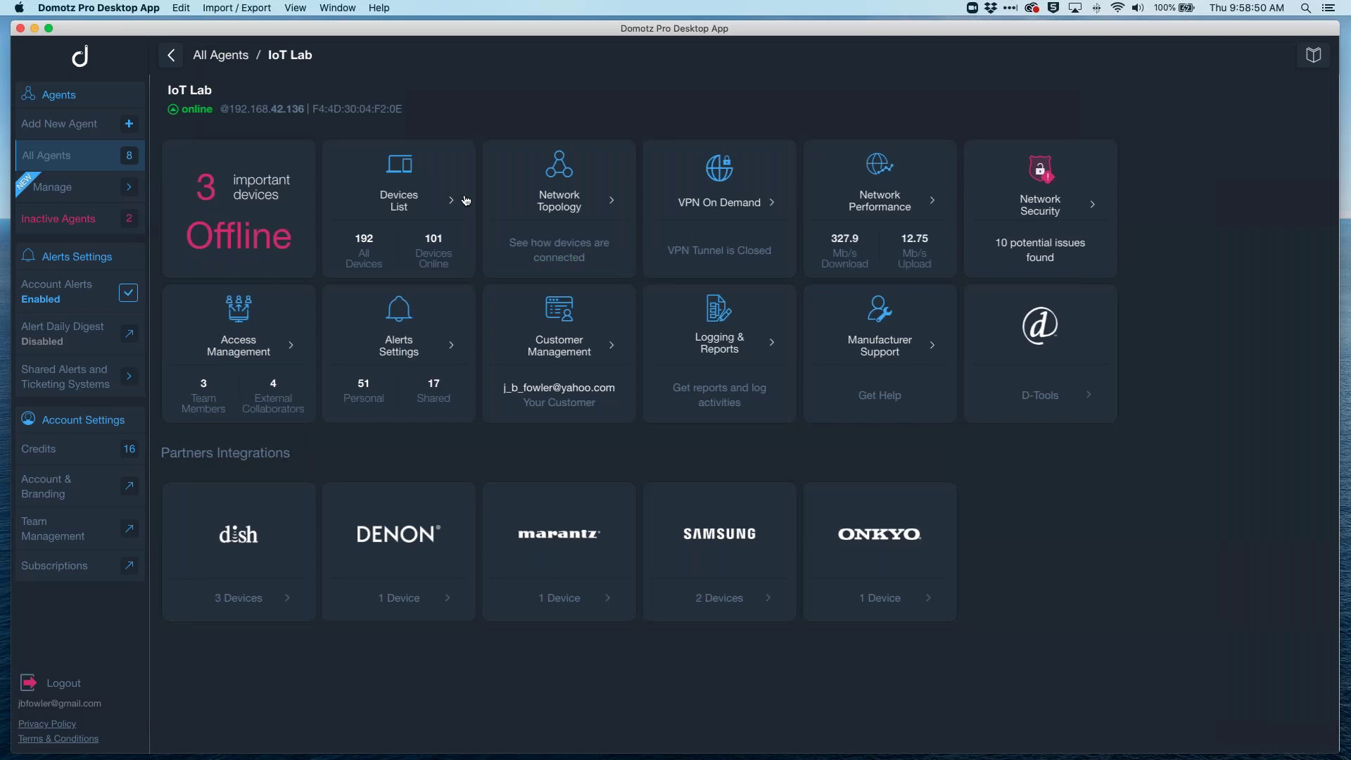
{"action": "left_click", "coordinate": [607, 207]}
{"action": "type", "text": "camera"}
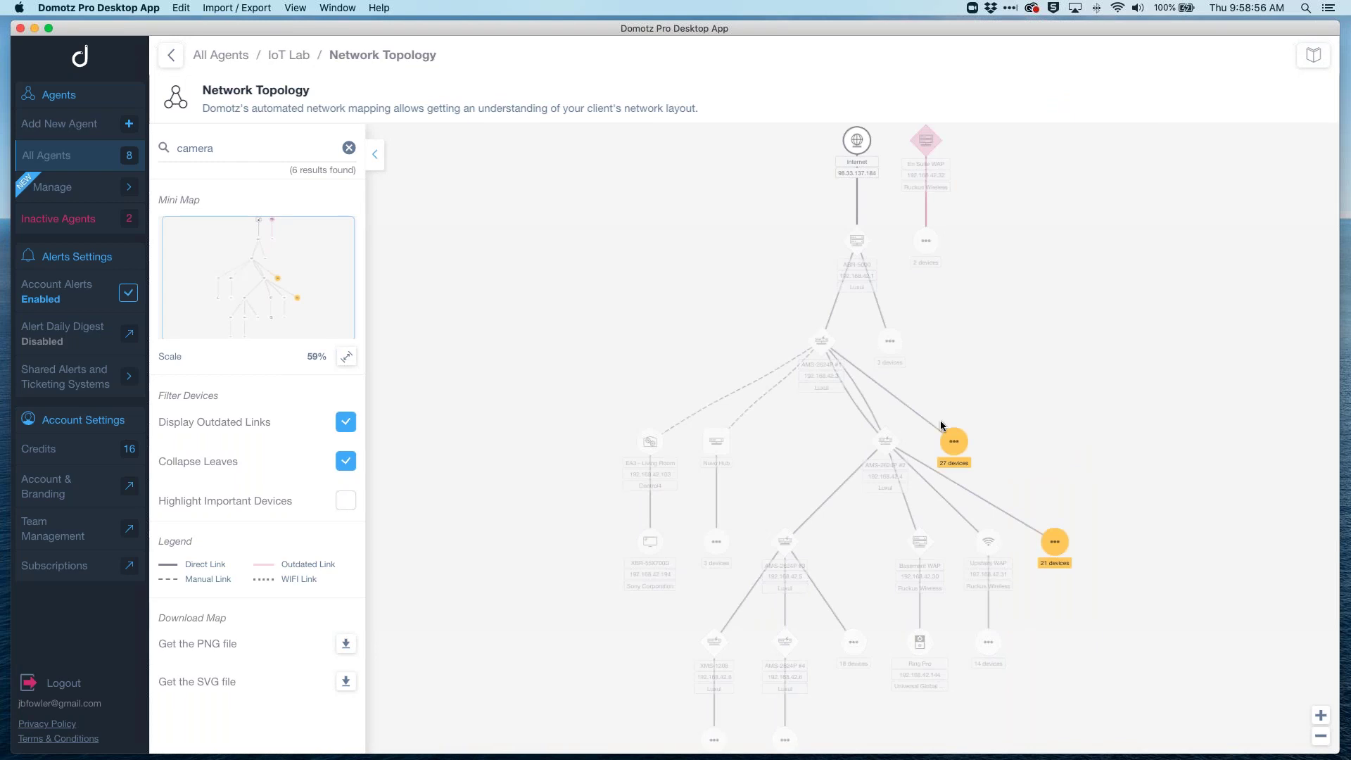
{"action": "left_click", "coordinate": [954, 439]}
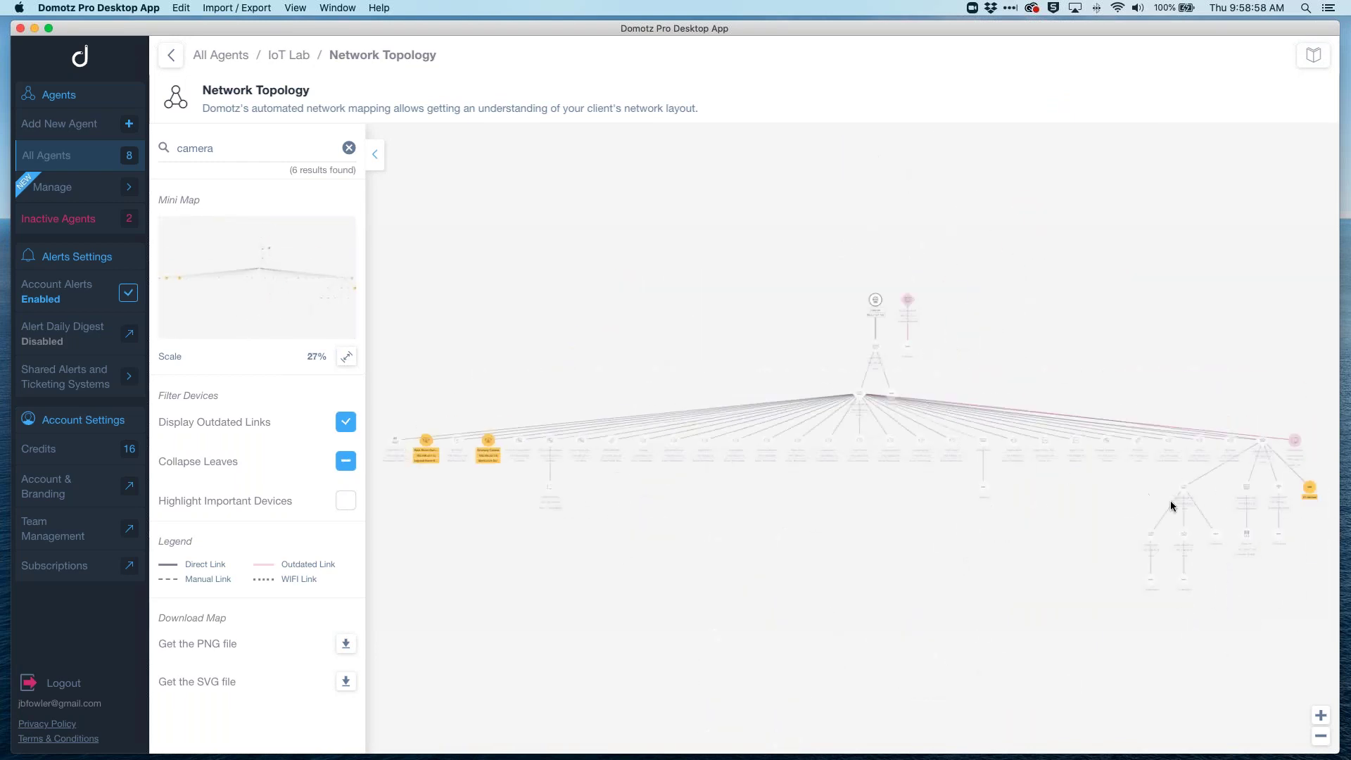
{"action": "left_click", "coordinate": [1308, 487]}
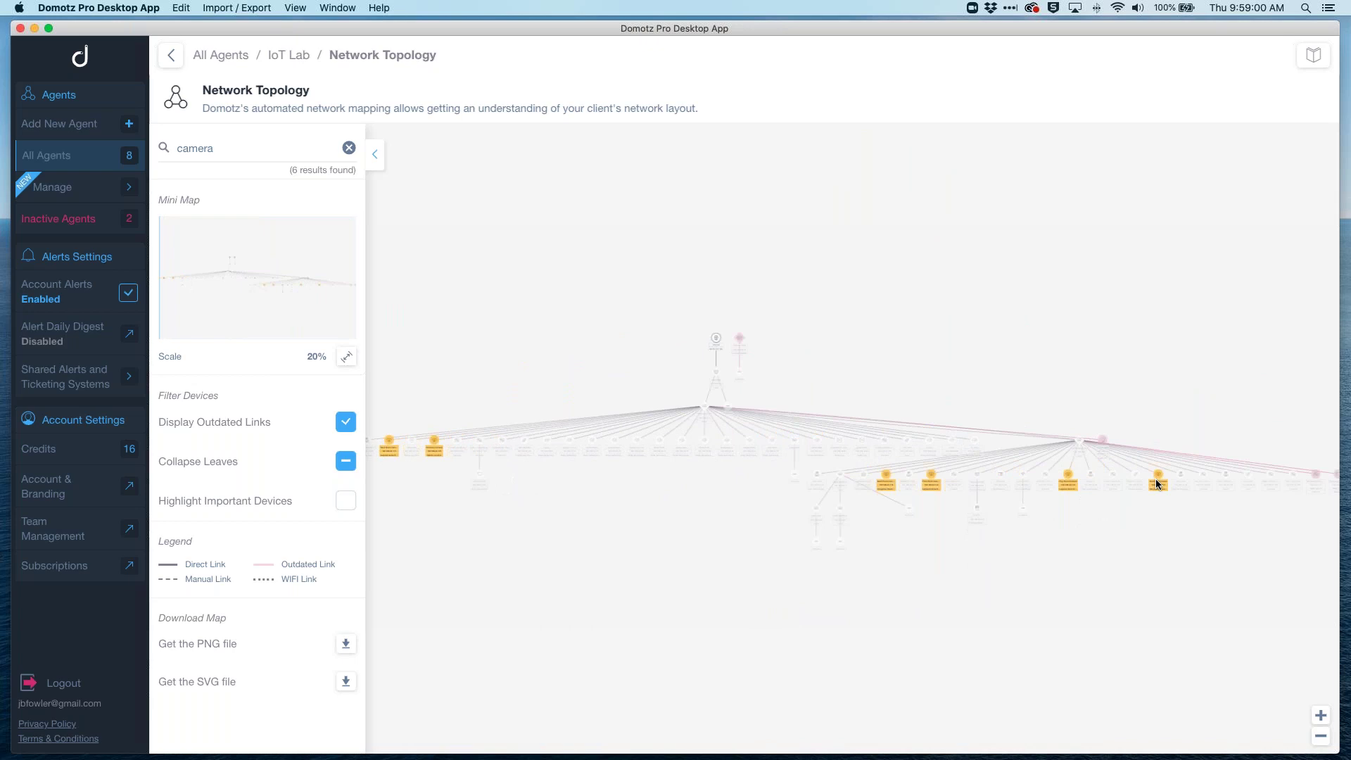
{"action": "scroll", "coordinate": [1156, 478], "scroll_direction": "up", "scroll_amount": 5}
Step: Open North East Camera's node details and its Camera tab with streaming and snapshot options
{"action": "left_click", "coordinate": [1174, 450]}
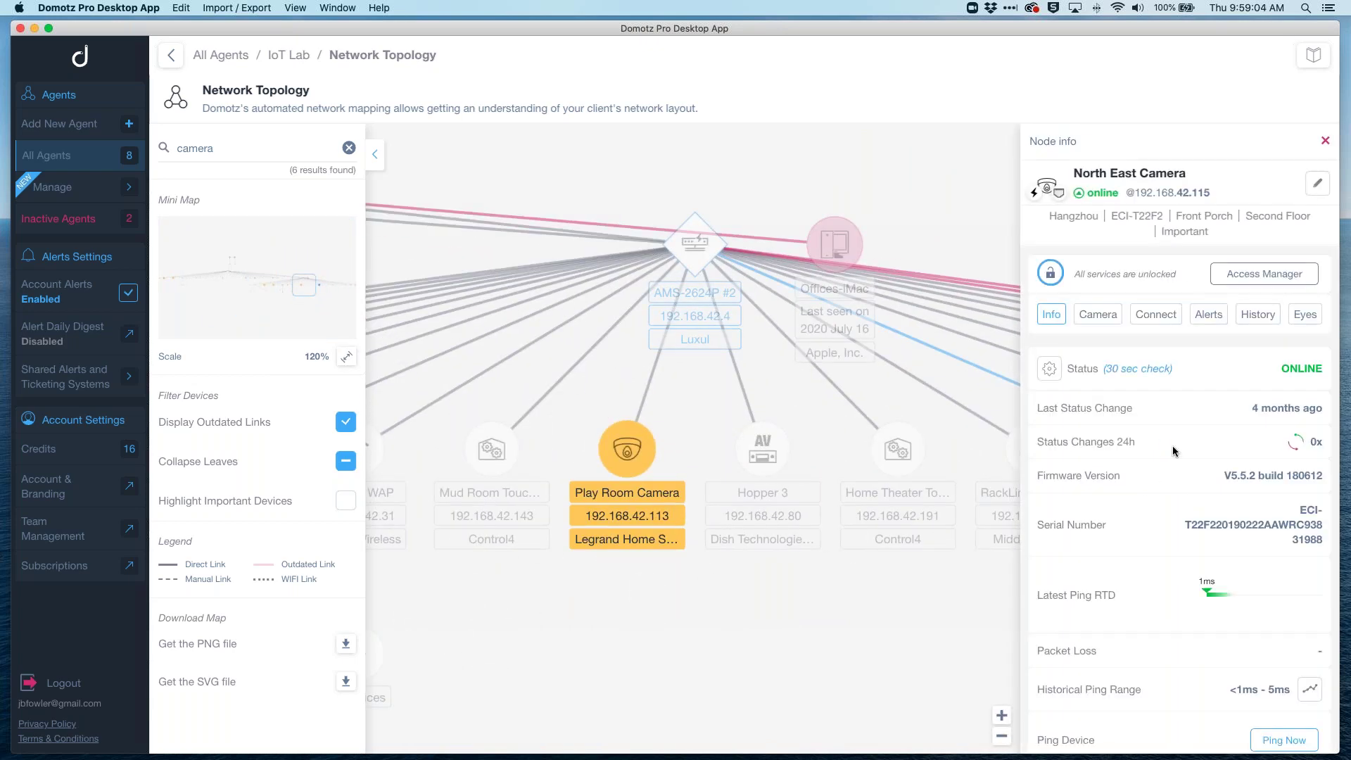
{"action": "scroll", "coordinate": [1174, 450], "scroll_direction": "down", "scroll_amount": 3}
{"action": "scroll", "coordinate": [1143, 483], "scroll_direction": "up", "scroll_amount": 3}
{"action": "left_click", "coordinate": [1099, 314]}
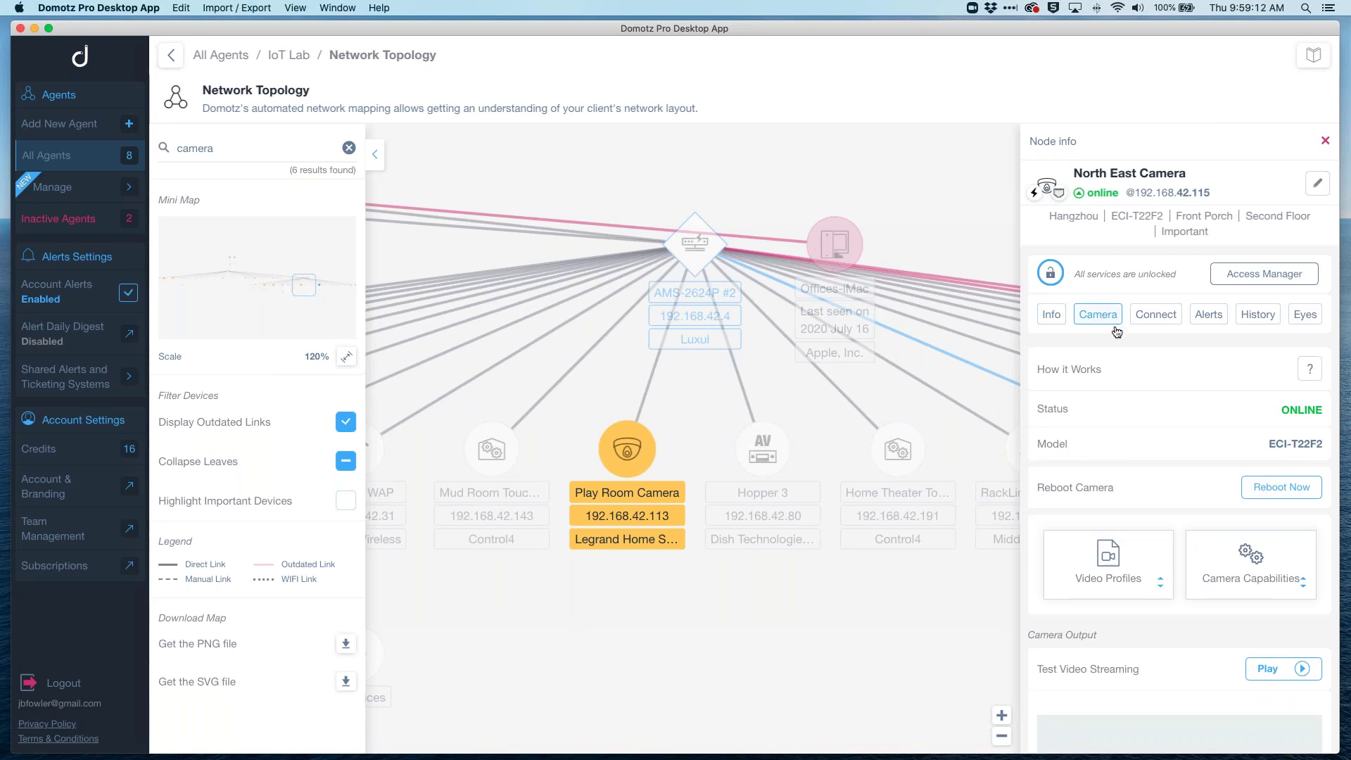
{"action": "scroll", "coordinate": [1207, 541], "scroll_direction": "down", "scroll_amount": 1}
{"action": "scroll", "coordinate": [1206, 540], "scroll_direction": "down", "scroll_amount": 5}
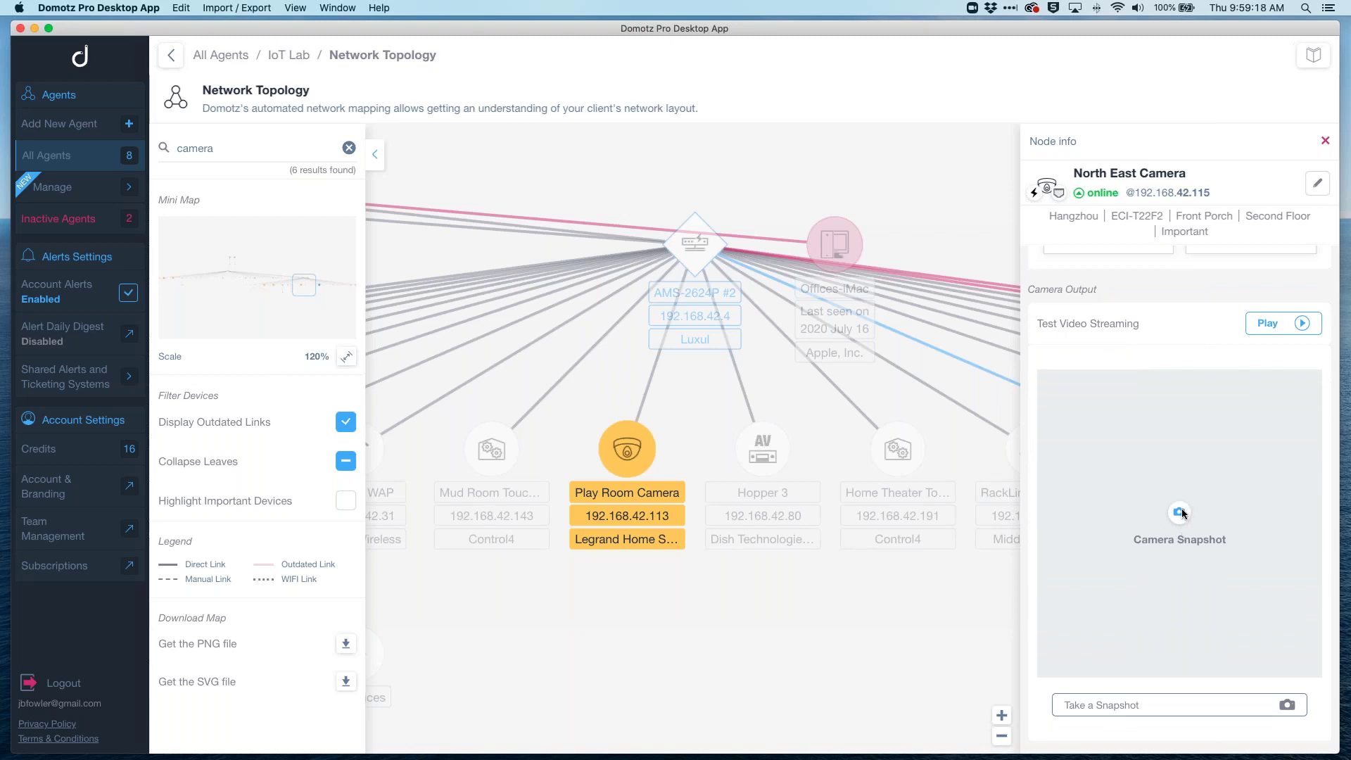
Step: Take a snapshot of North East Camera, accepting the Privacy Warning
{"action": "left_click", "coordinate": [1181, 513]}
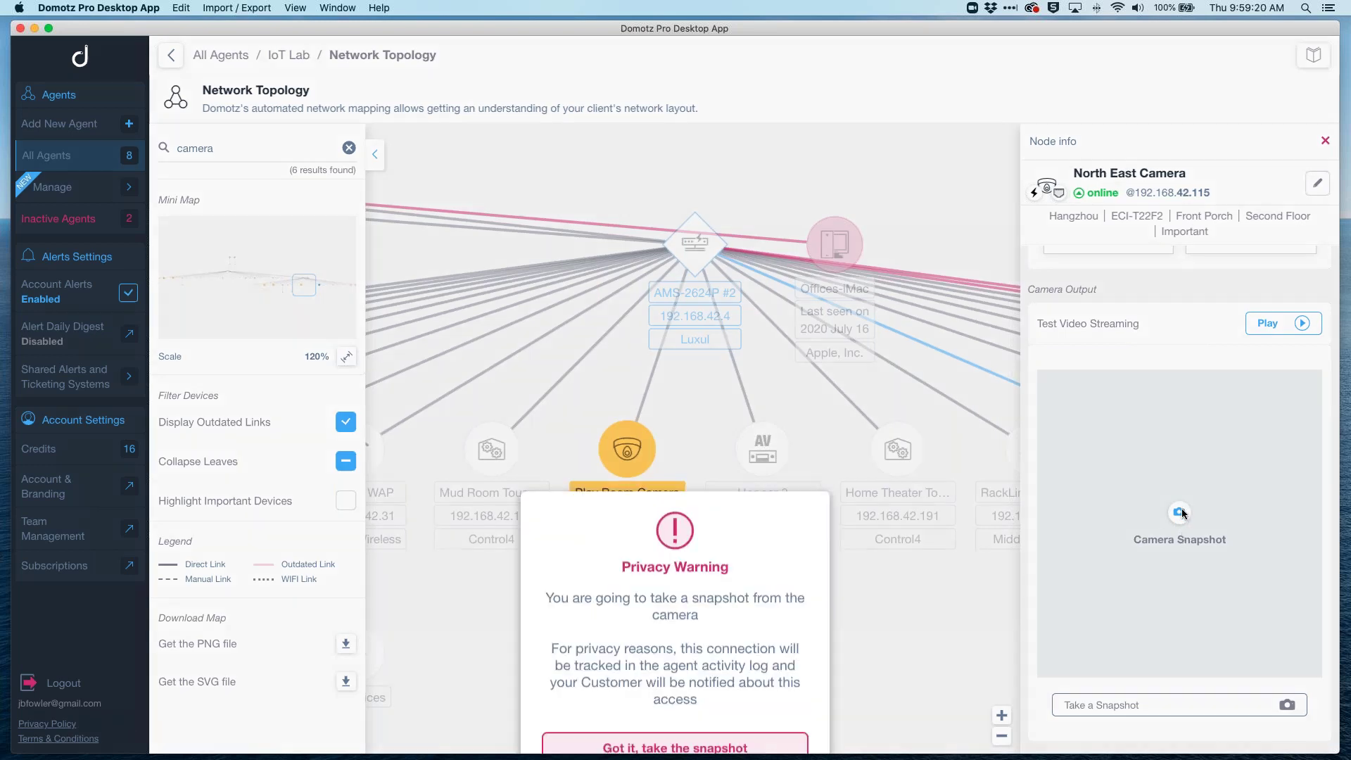
{"action": "left_click", "coordinate": [704, 484]}
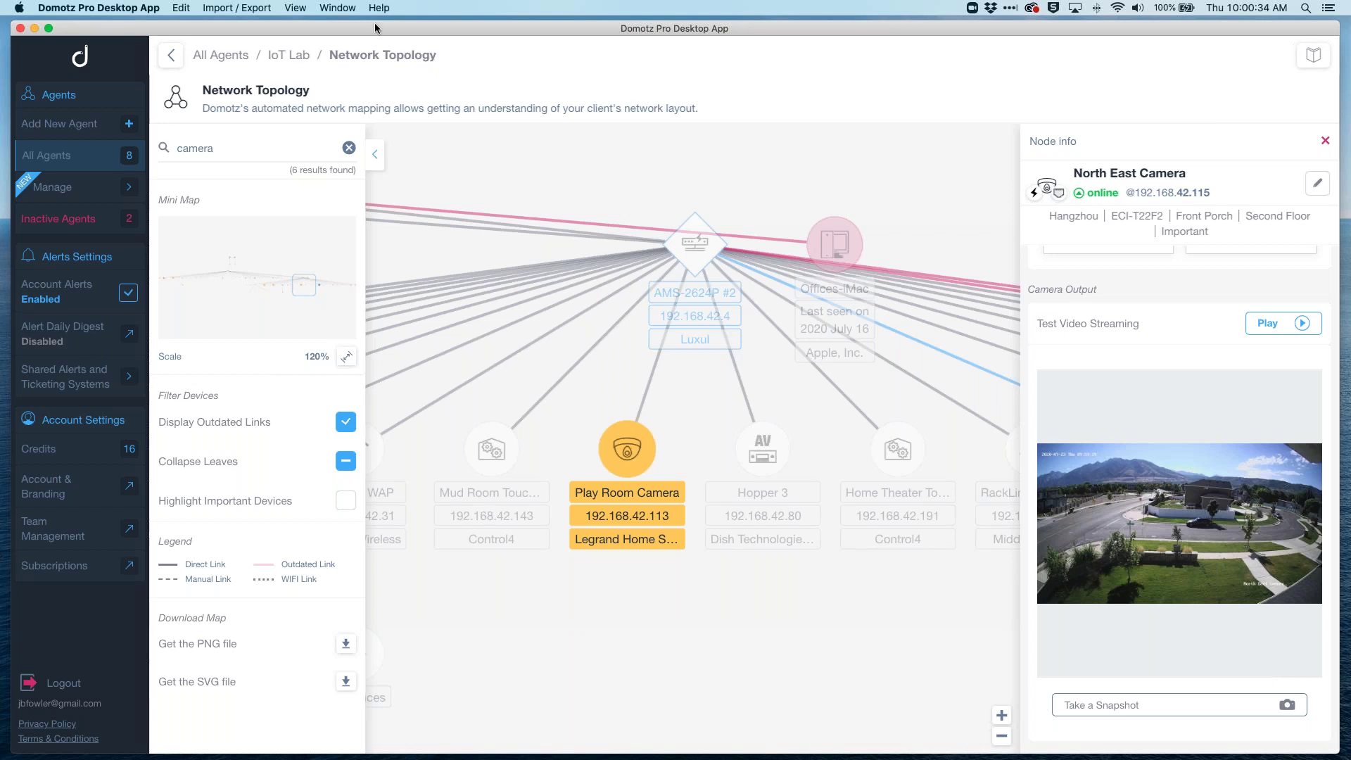
Step: Move the Domotz window aside and look over the API documentation in Safari again
{"action": "left_click_drag", "start_coordinate": [376, 40], "coordinate": [375, 85]}
{"action": "left_click", "coordinate": [391, 46]}
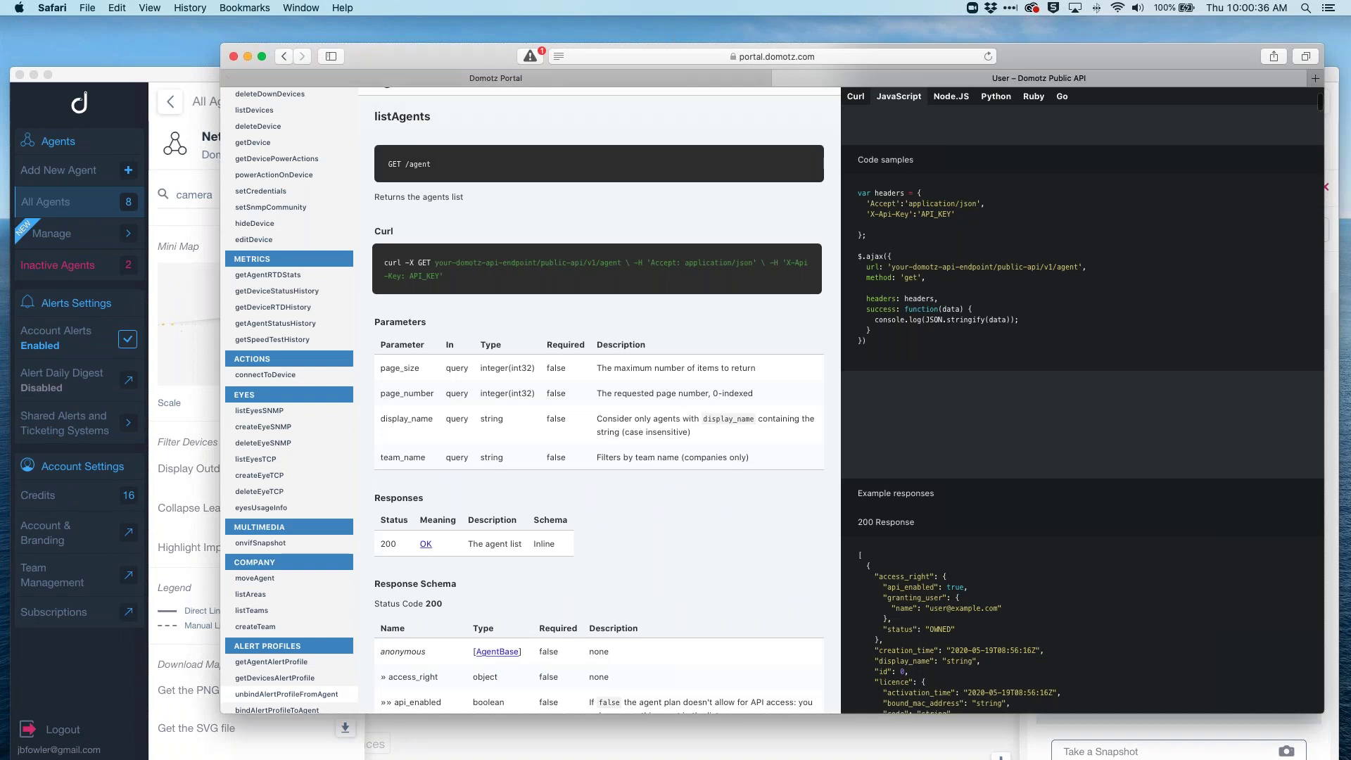
{"action": "scroll", "coordinate": [386, 434], "scroll_direction": "down", "scroll_amount": 3}
{"action": "scroll", "coordinate": [386, 434], "scroll_direction": "up", "scroll_amount": 3}
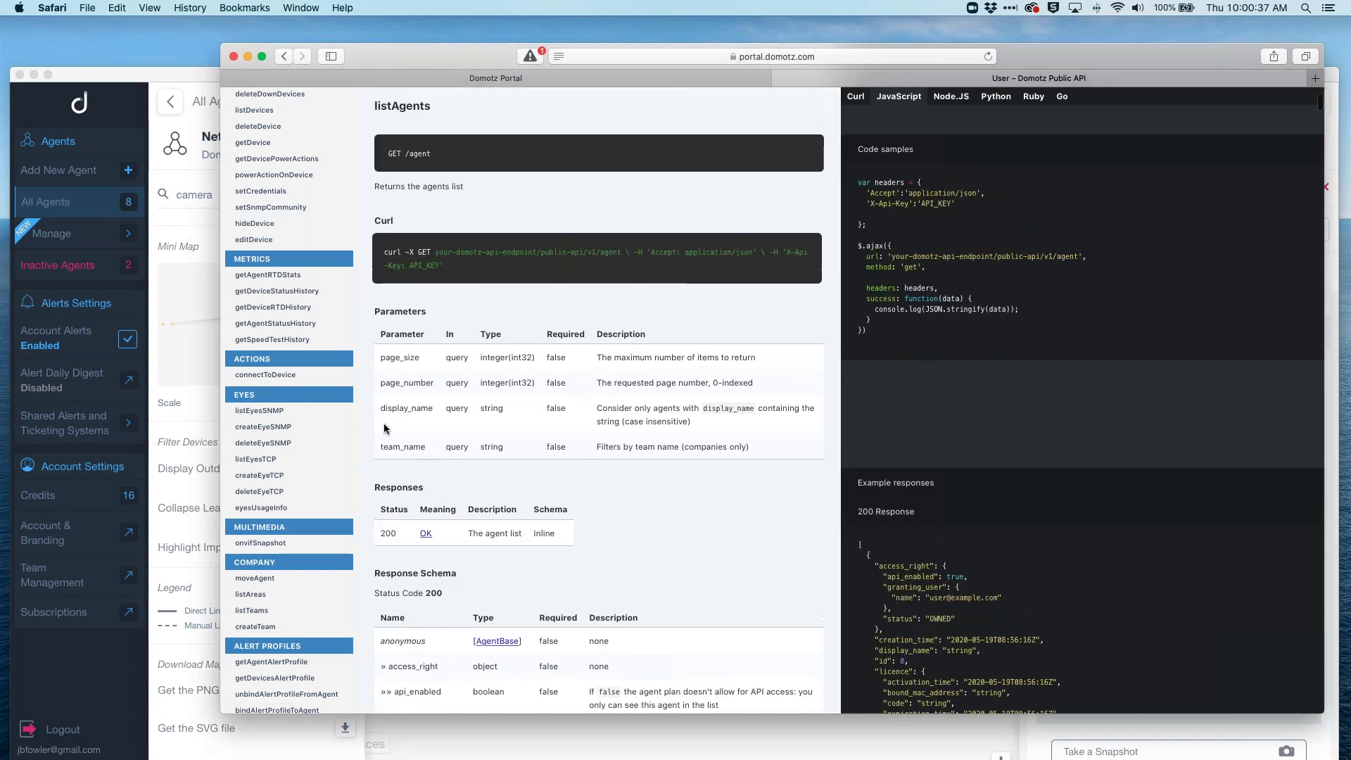
Step: Bring Domotz back, restore its window position and return to the IoT Lab view
{"action": "left_click", "coordinate": [201, 73]}
{"action": "left_click_drag", "start_coordinate": [202, 69], "coordinate": [198, 34]}
{"action": "left_click", "coordinate": [271, 62]}
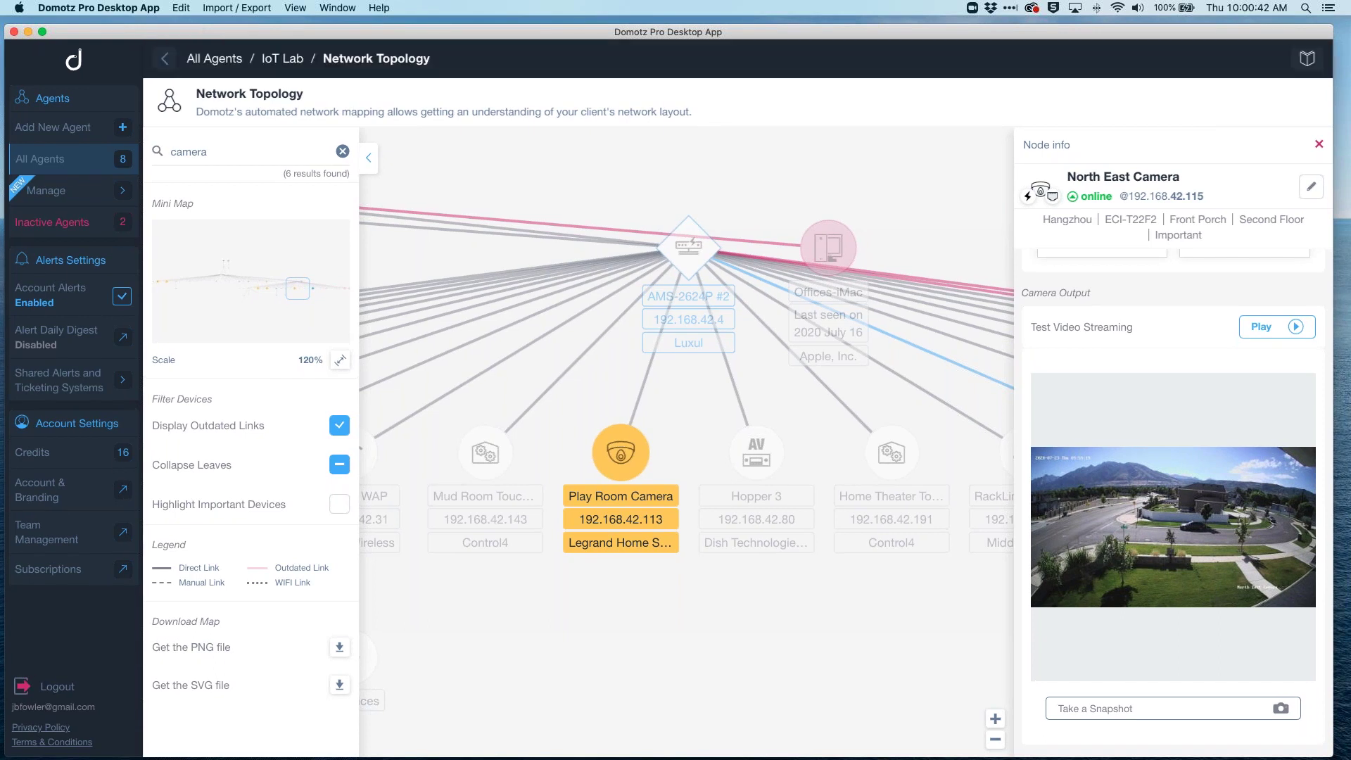